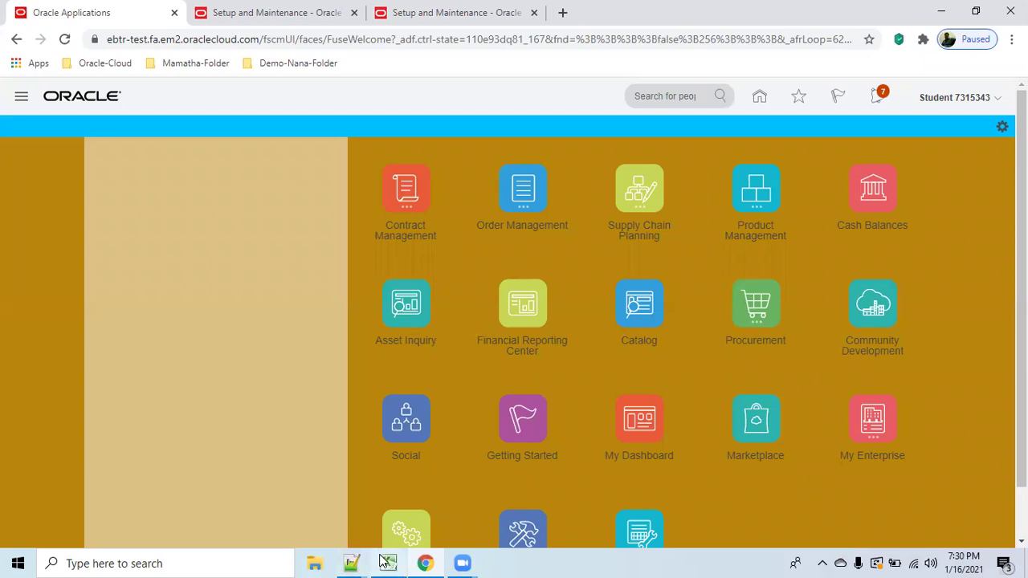
Bring the Book1 Excel workbook with the JOB / Employee / Level table to the front.
mouse_move(388, 562)
click(396, 515)
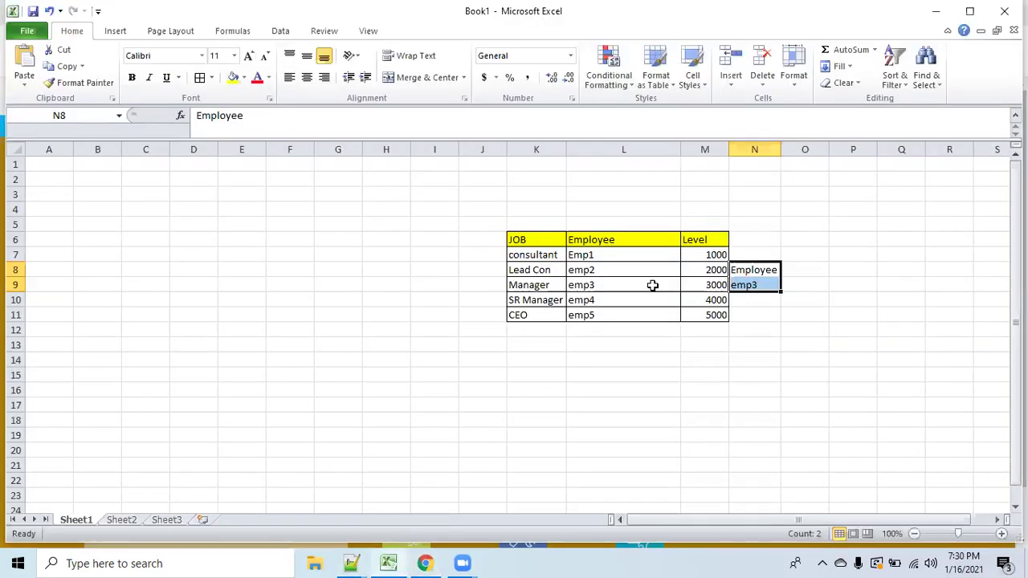
click(859, 418)
Select the job titles consultant through CEO in K7:K11, then the employee names in L7:L11.
drag(523, 258, 547, 316)
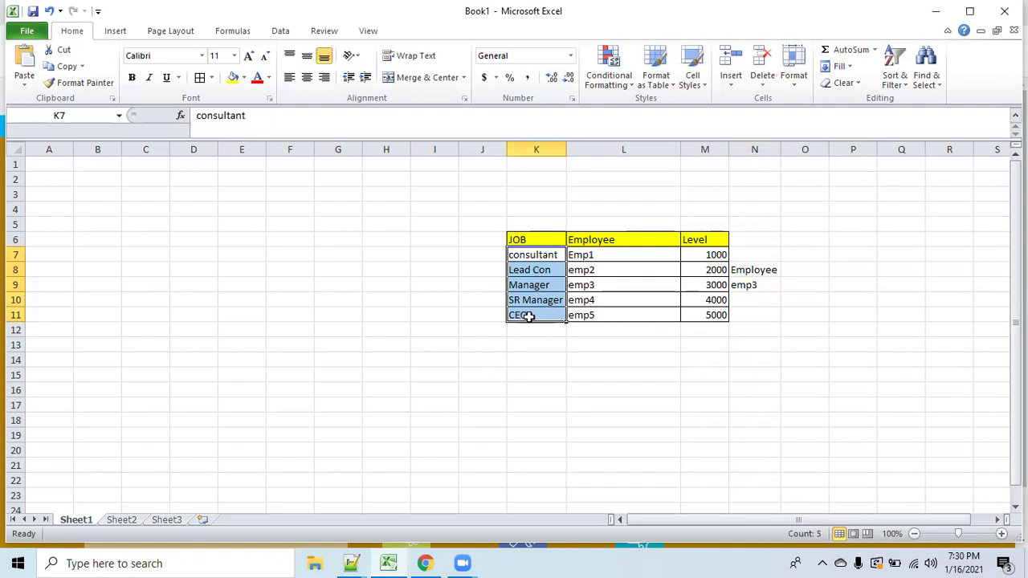
click(561, 380)
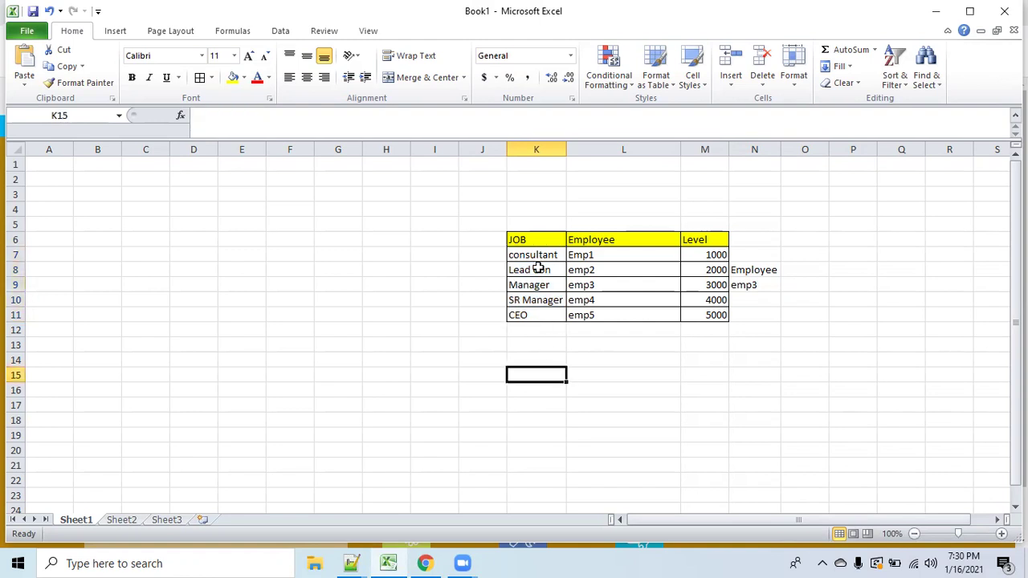
click(531, 259)
drag(531, 270, 539, 310)
drag(599, 257, 611, 307)
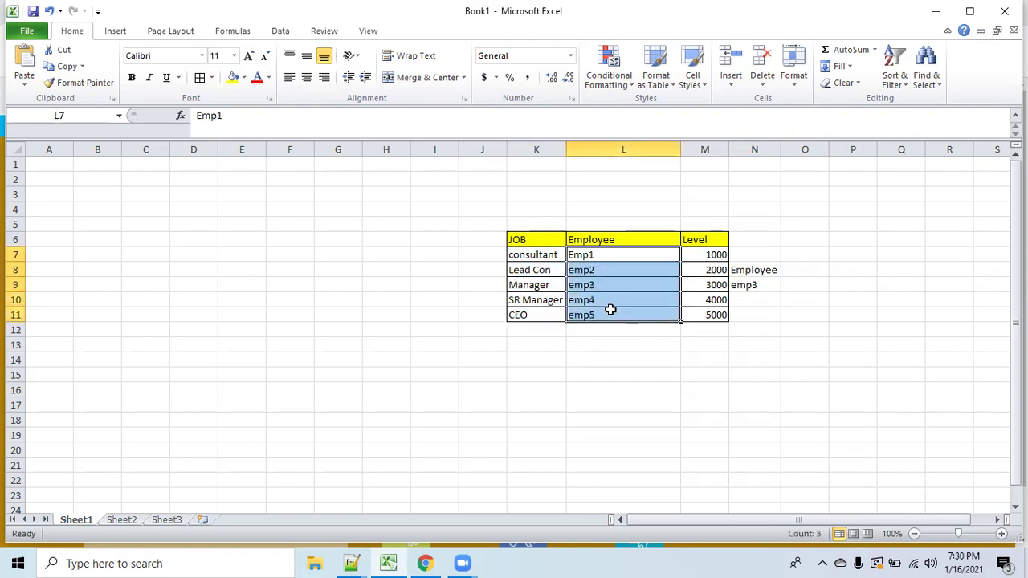
click(514, 255)
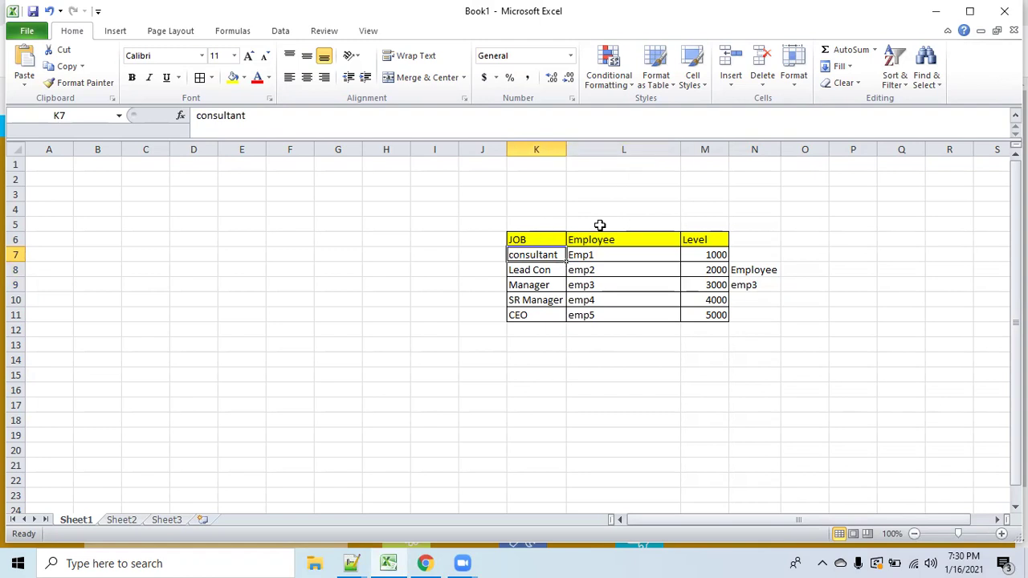
Step through employees Emp1 to emp5 in L7:L11, pointing out consultant in K7.
click(601, 255)
click(608, 270)
click(608, 285)
click(608, 300)
click(616, 315)
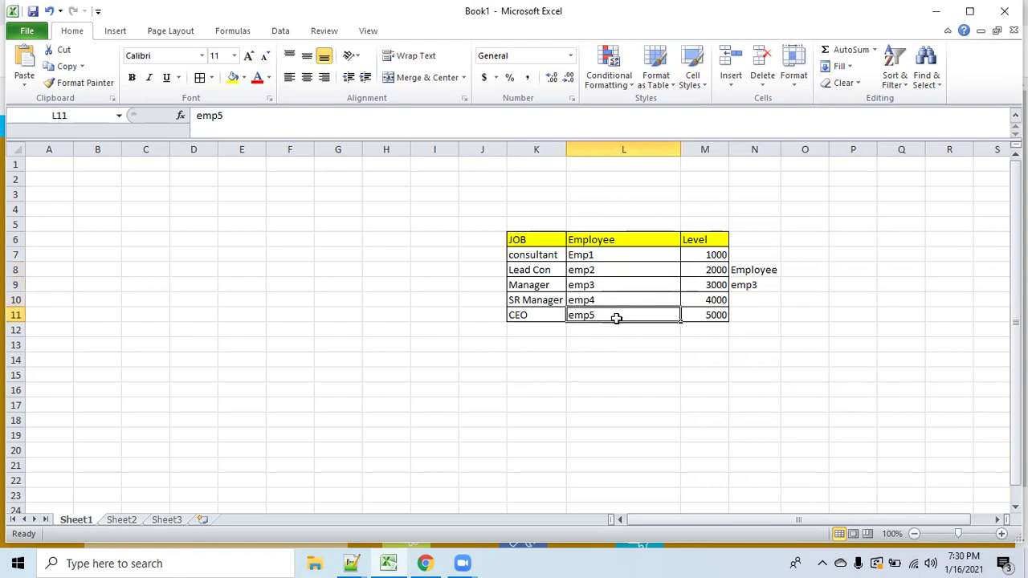
click(605, 255)
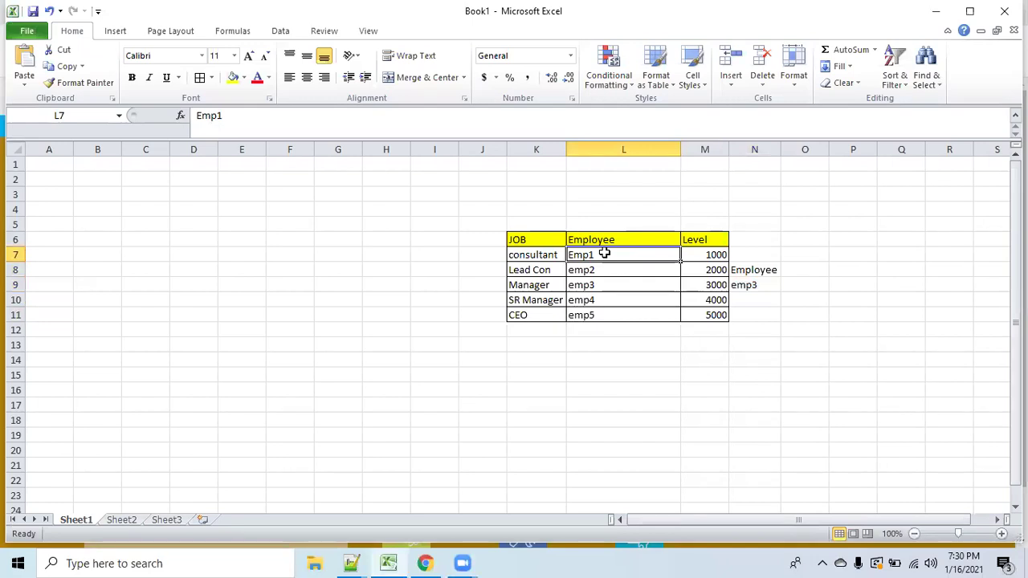
click(541, 256)
click(588, 255)
click(647, 436)
drag(603, 257, 624, 315)
click(666, 362)
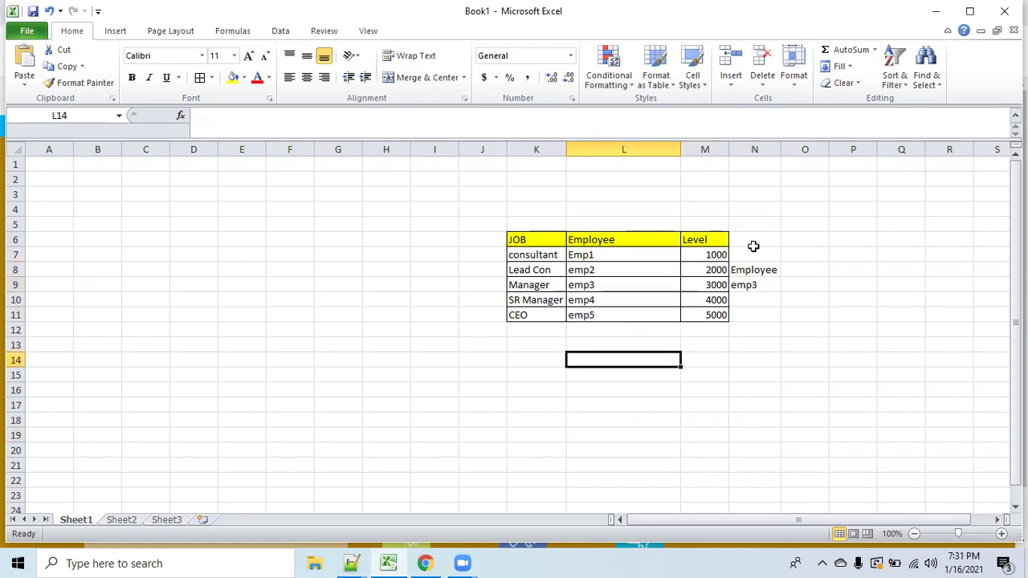
drag(715, 254, 723, 314)
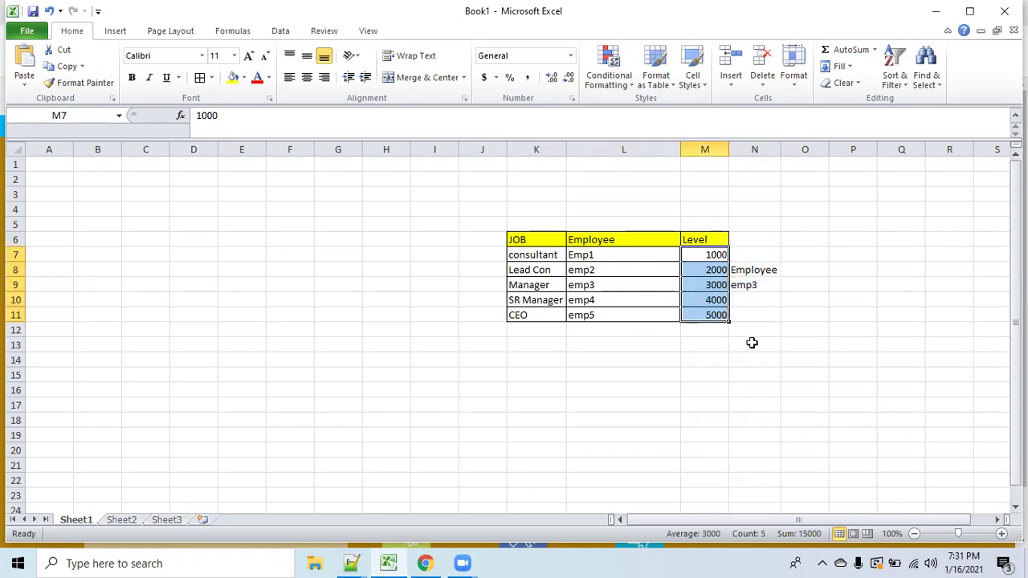
click(795, 387)
drag(707, 256, 718, 314)
click(866, 313)
drag(535, 240, 719, 241)
click(649, 345)
drag(542, 239, 547, 318)
drag(714, 239, 723, 314)
drag(537, 245, 546, 299)
drag(613, 244, 622, 316)
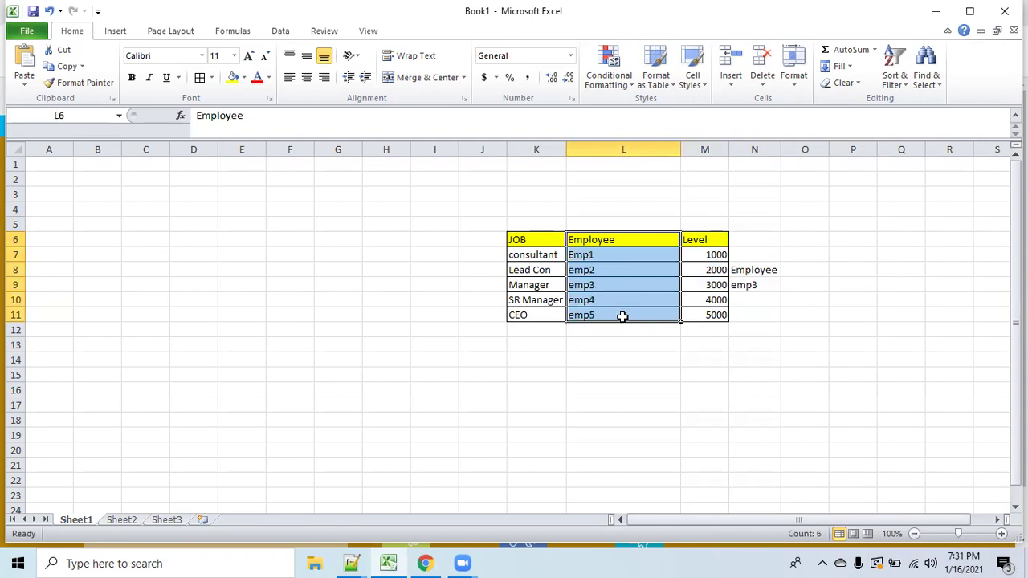
click(634, 438)
click(542, 257)
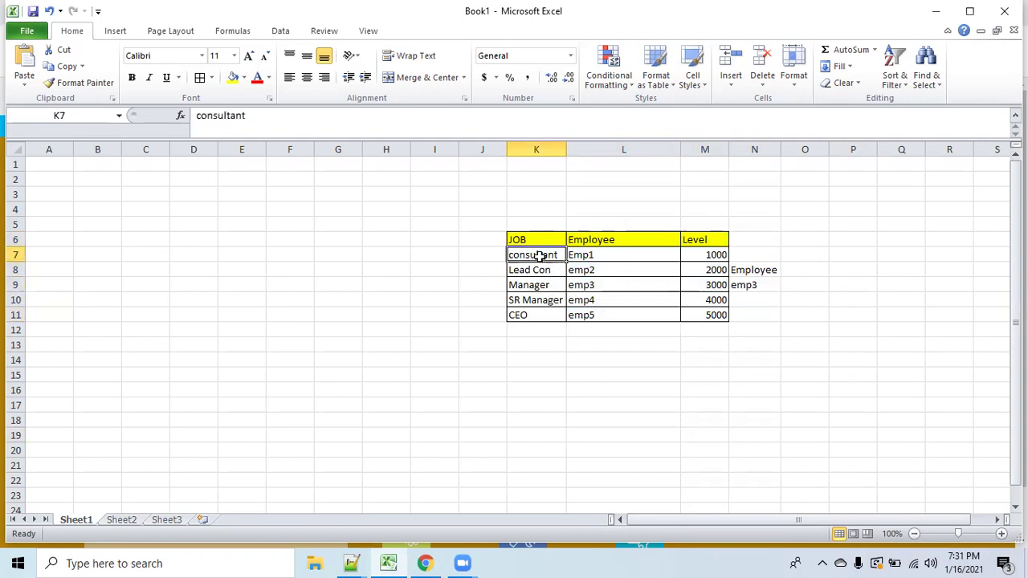
click(530, 271)
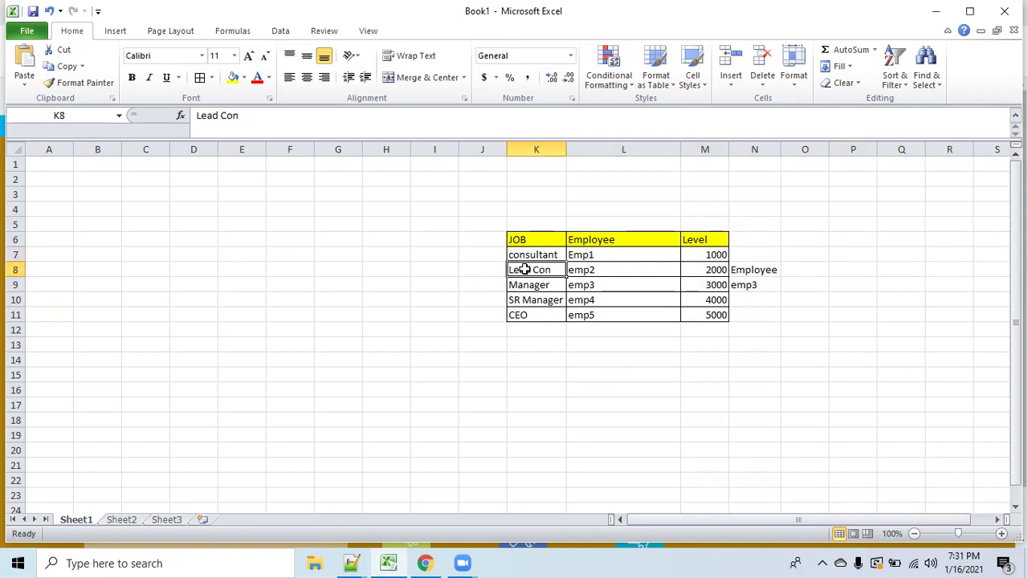
click(531, 287)
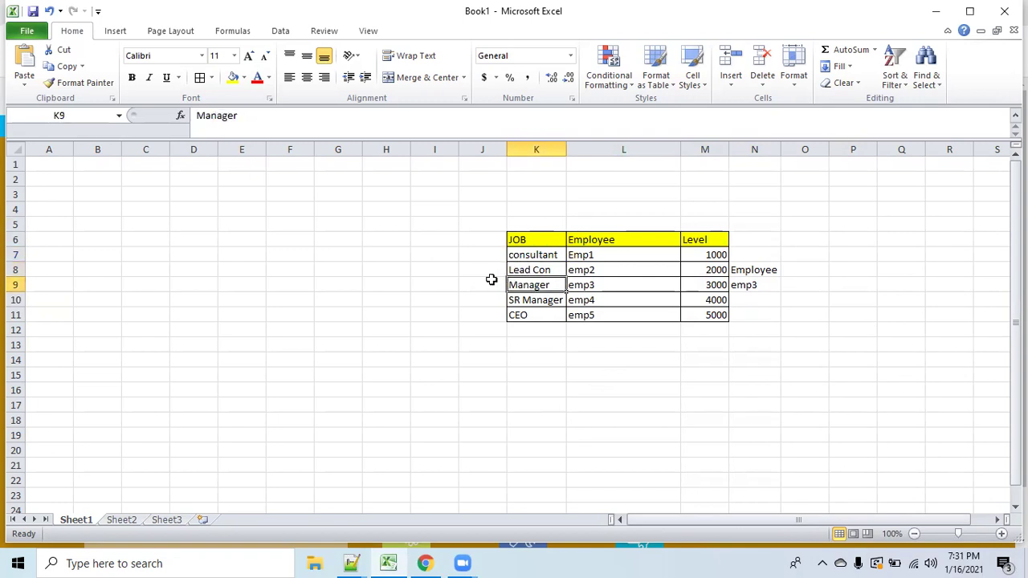
click(536, 301)
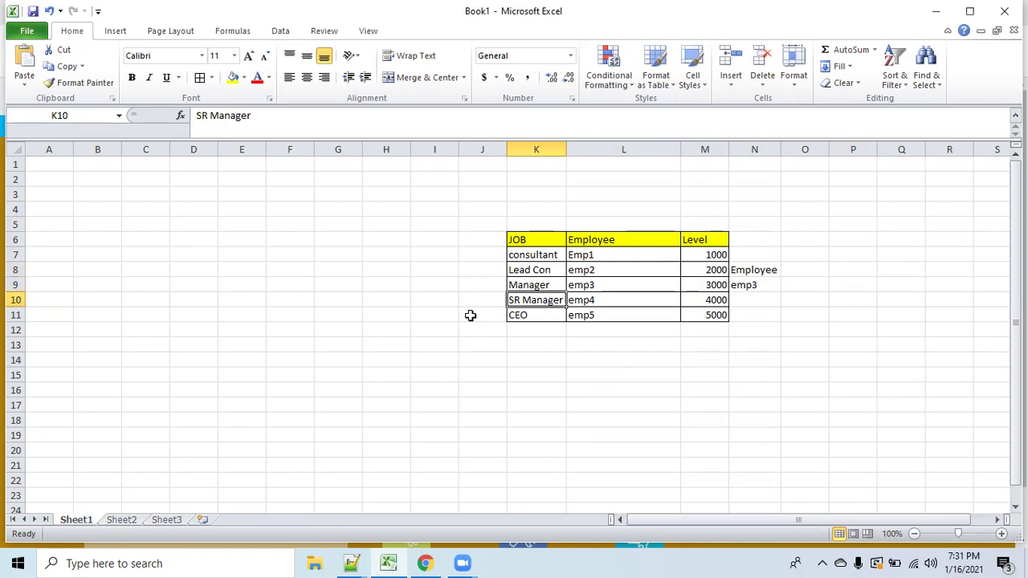
click(540, 316)
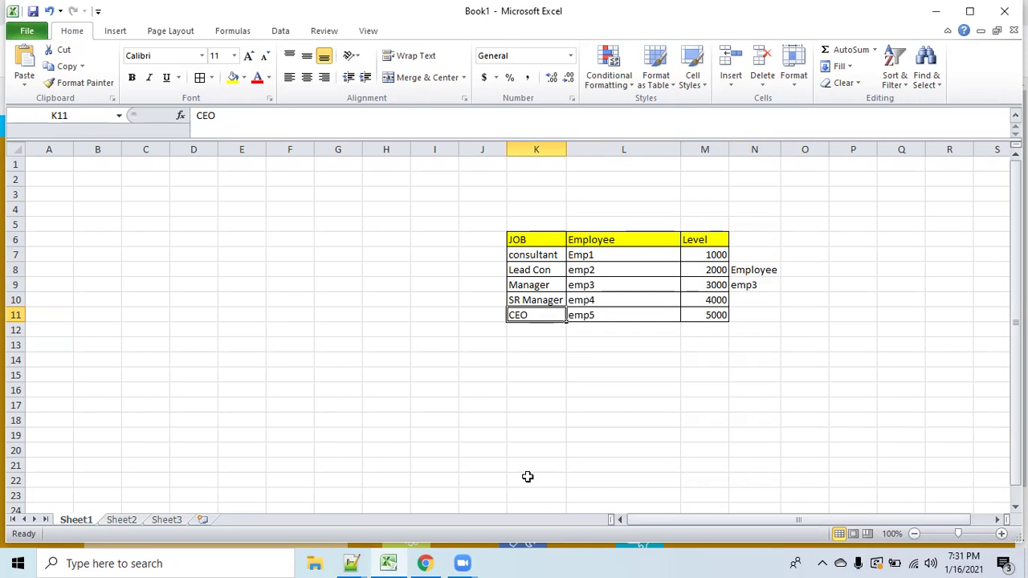
click(541, 272)
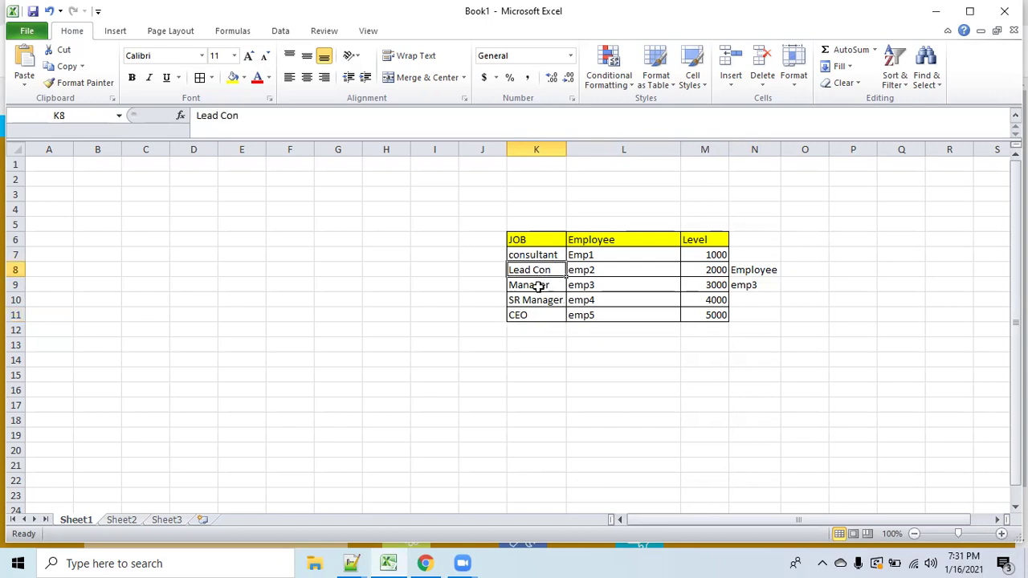
click(536, 286)
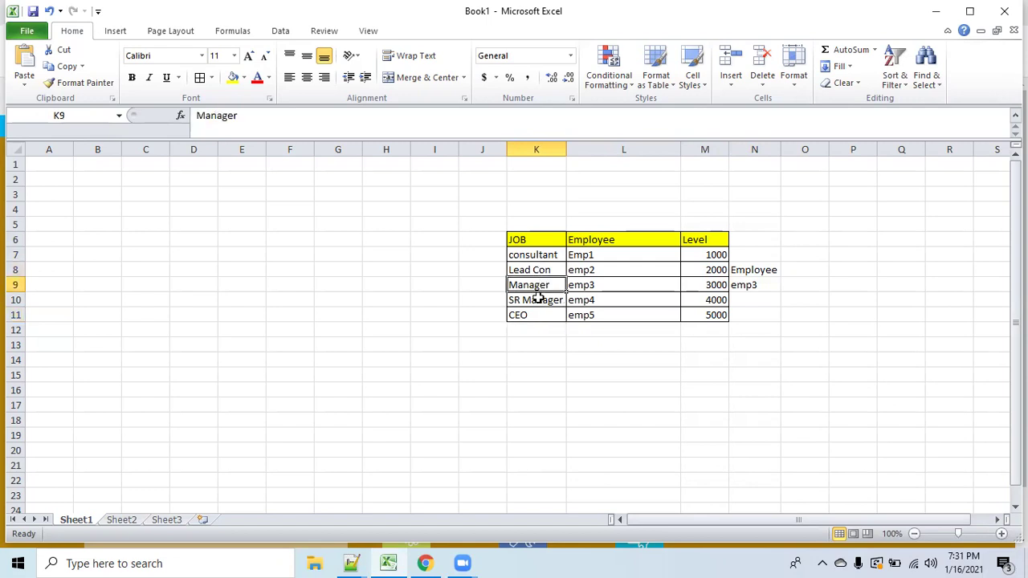
click(537, 300)
click(523, 315)
click(595, 417)
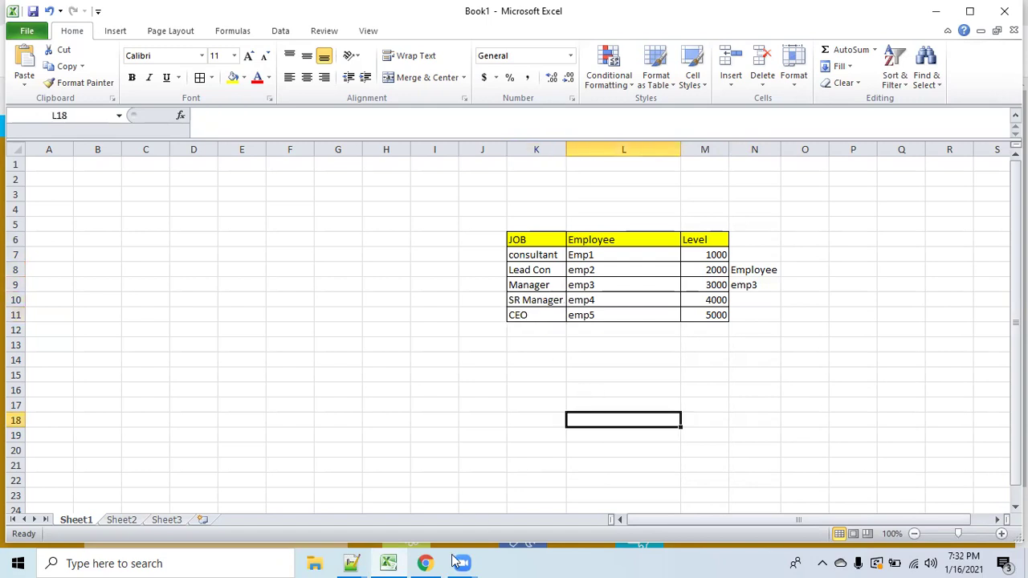
mouse_move(426, 562)
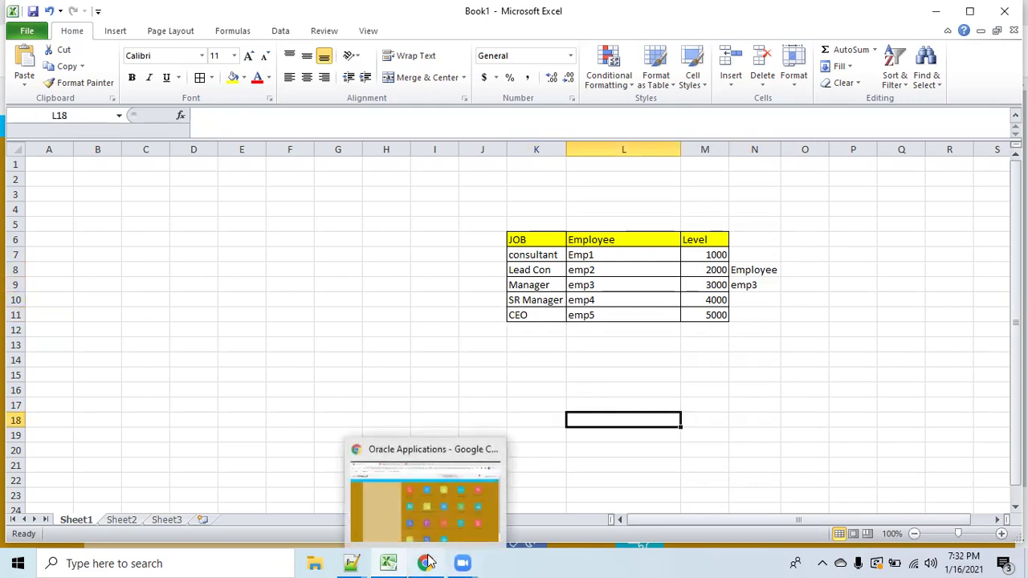
Bring the Oracle Applications window forward and open the setup task search page.
click(470, 528)
scroll(773, 502, down, 2)
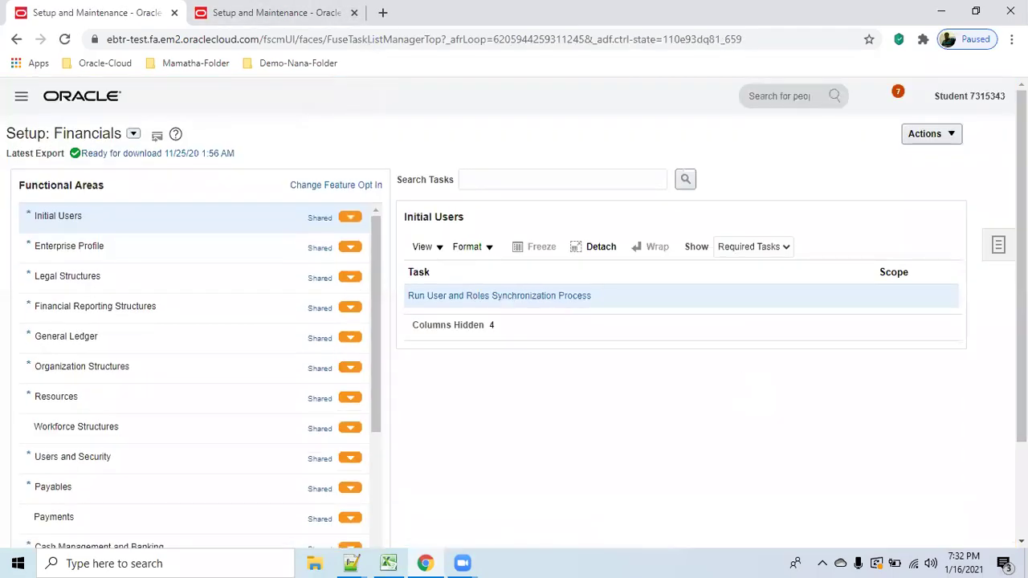
click(1000, 248)
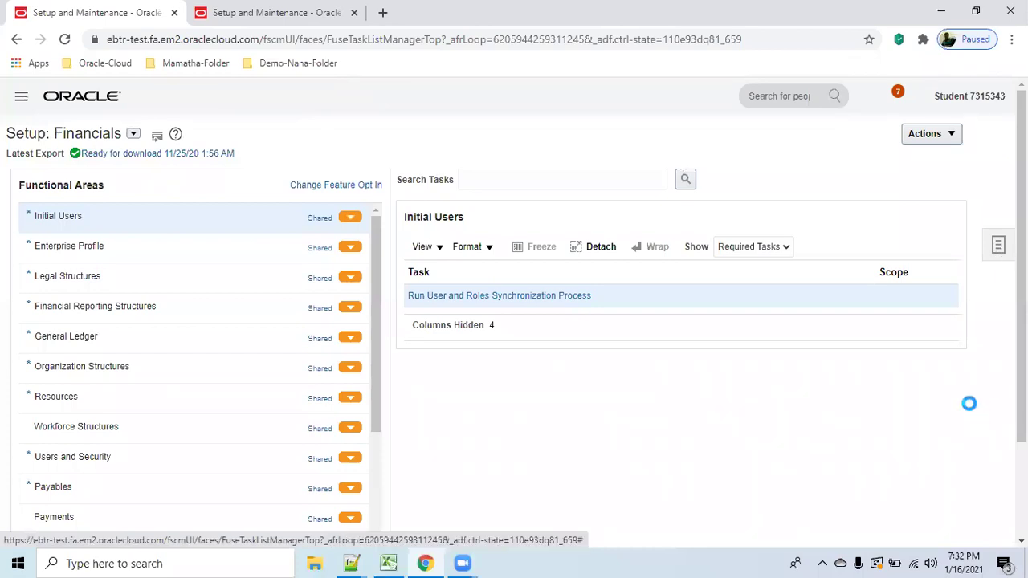
click(997, 249)
click(892, 295)
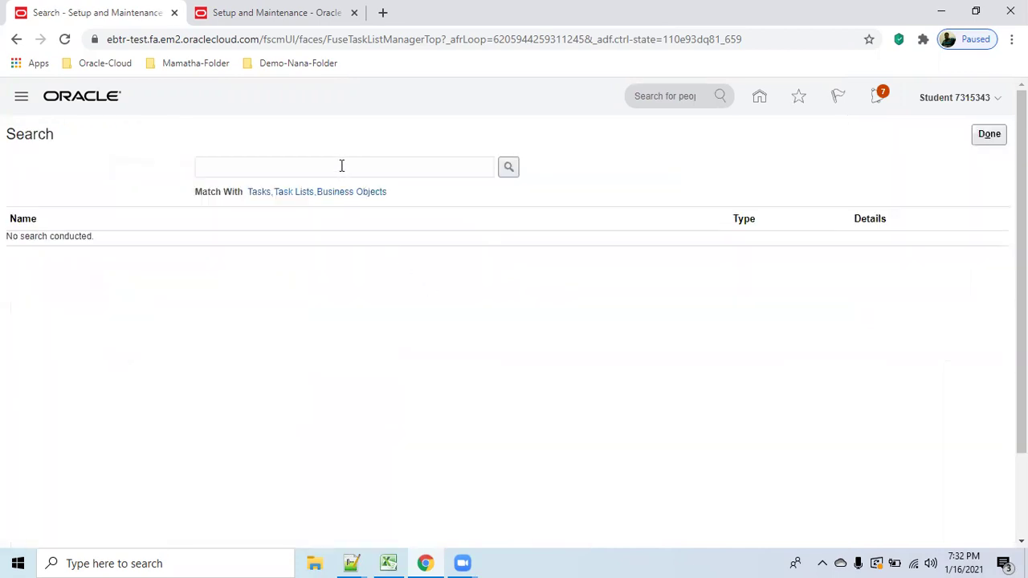
Search tasks for 'Manage job', open Manage Jobs, and start creating a new job.
click(342, 166)
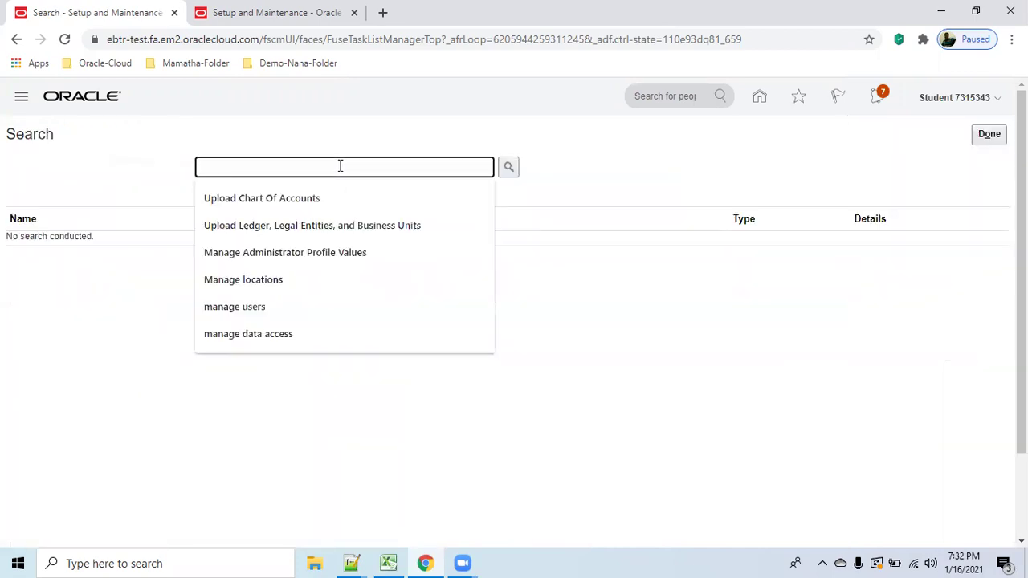
text(Manage job)
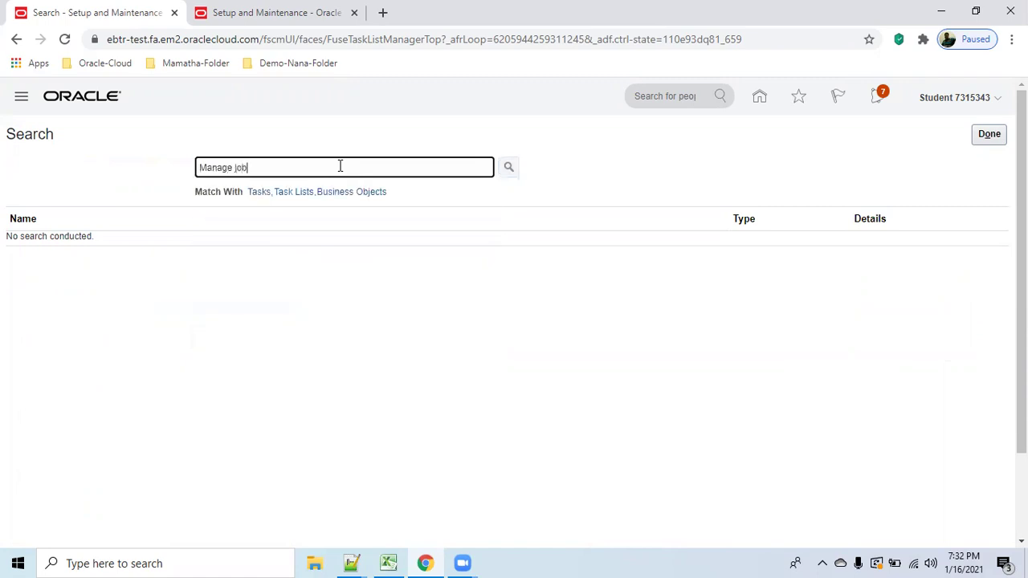
key(Return)
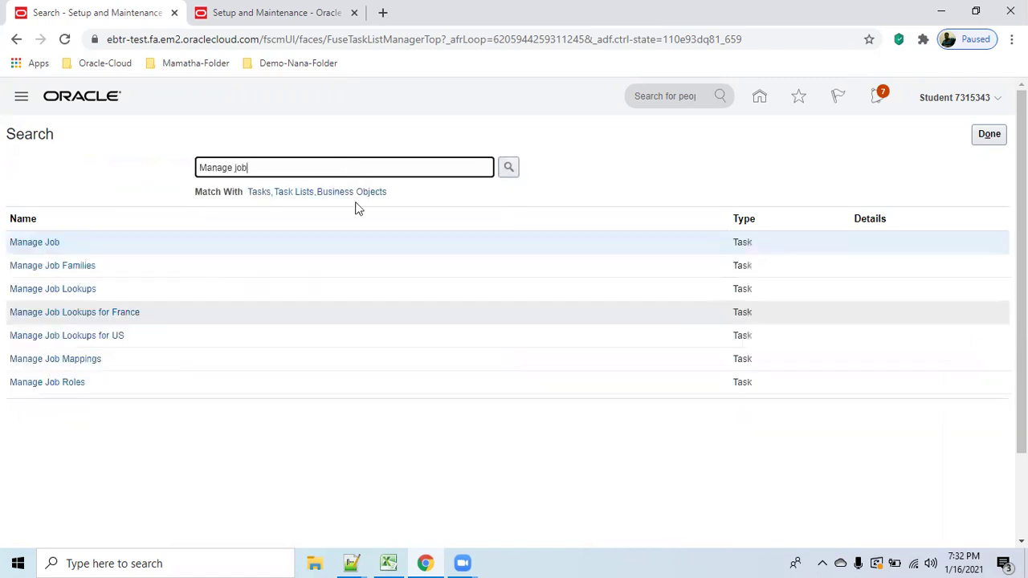
click(27, 242)
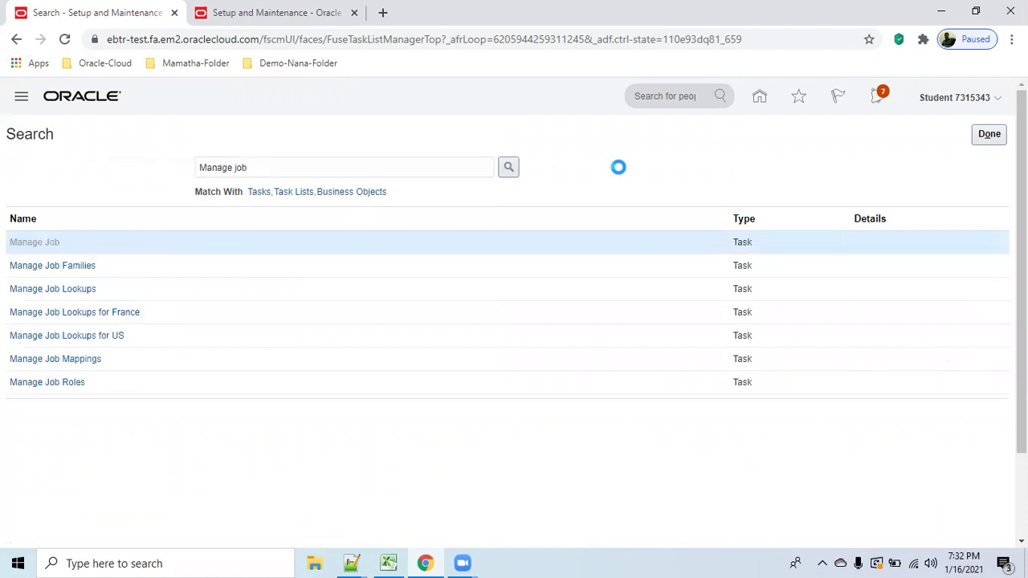
click(158, 250)
click(135, 400)
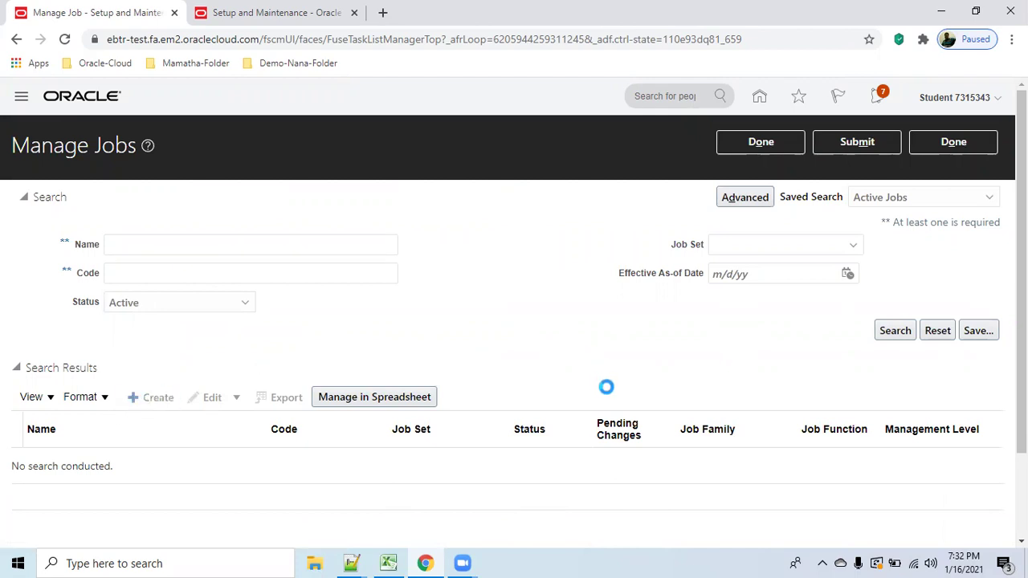
Discard the unsaved draft job xyz (code xyz) and confirm the warning.
click(710, 289)
click(715, 316)
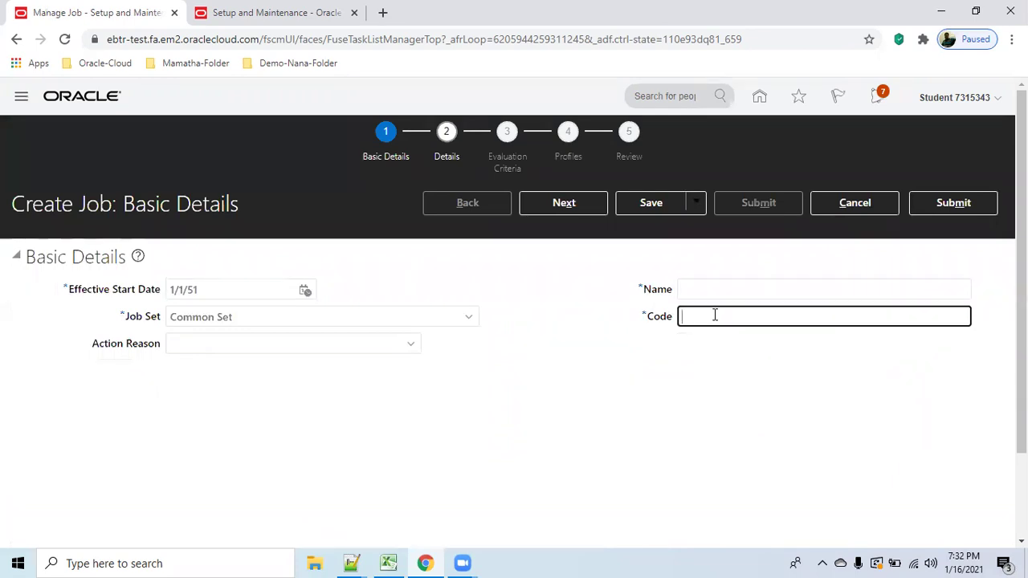
click(706, 288)
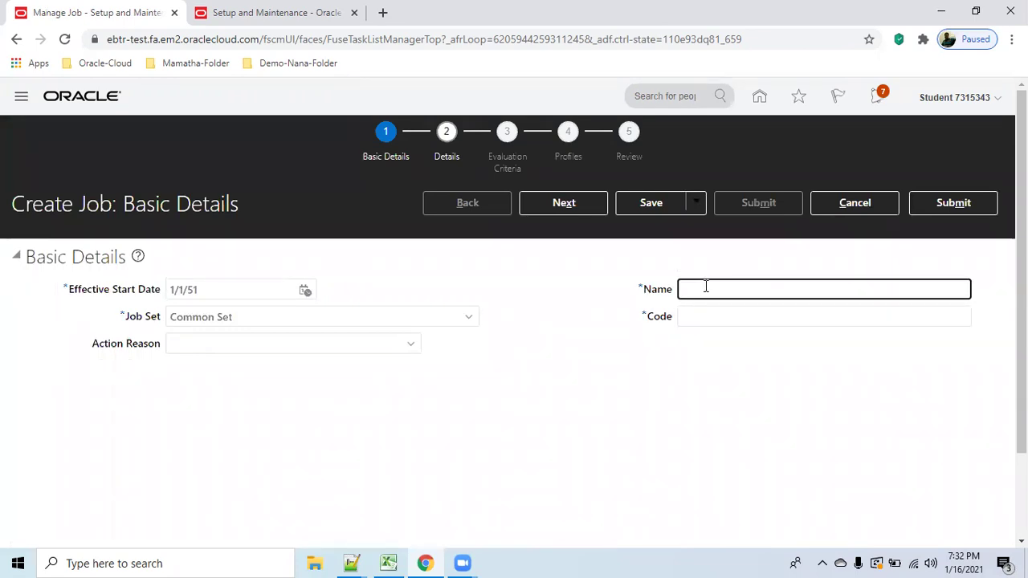
key(Tab)
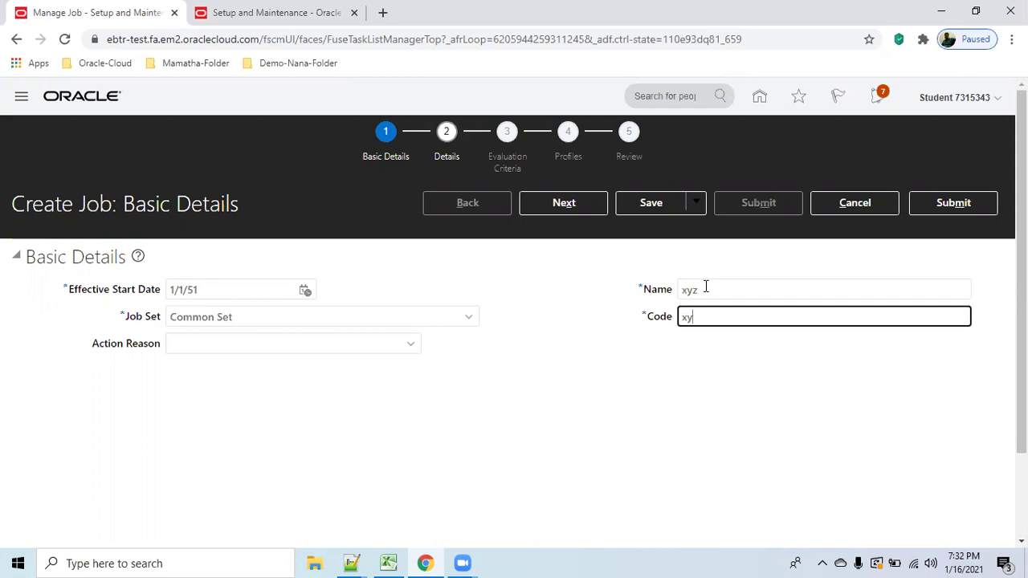
click(856, 206)
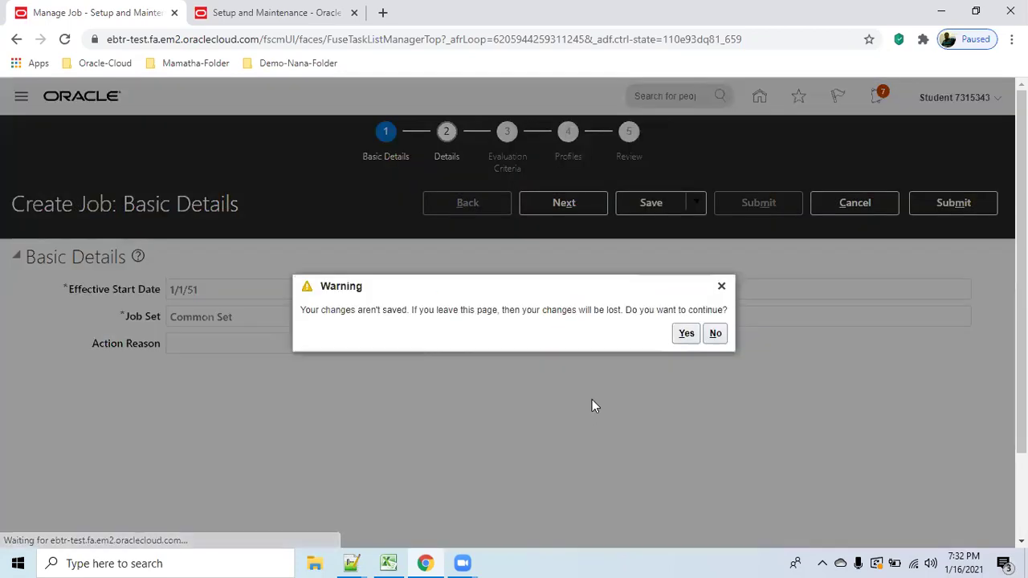
click(685, 334)
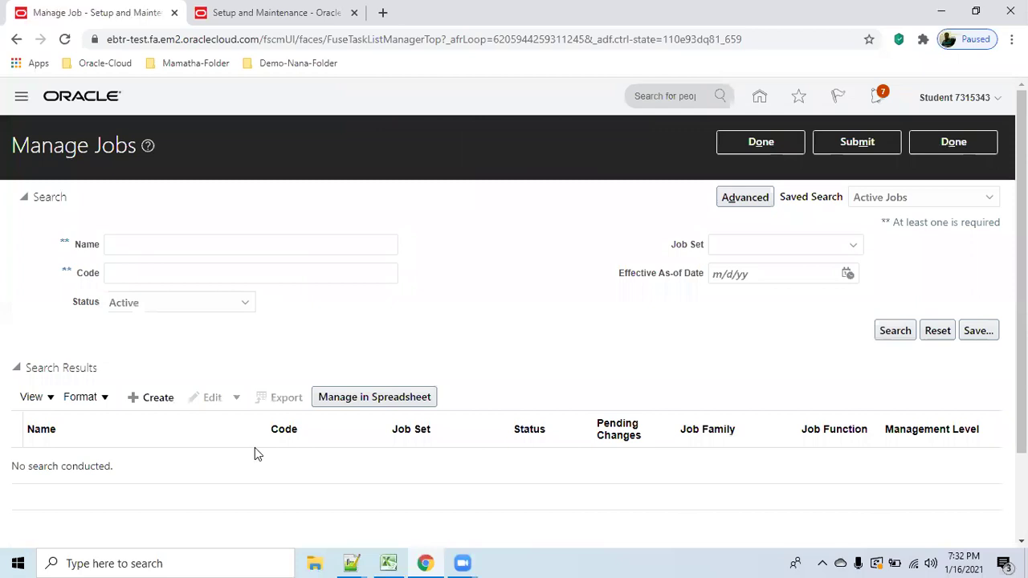
Search jobs by name 'consultan' and open the Consultant job with code CON for updating.
click(159, 245)
text(con)
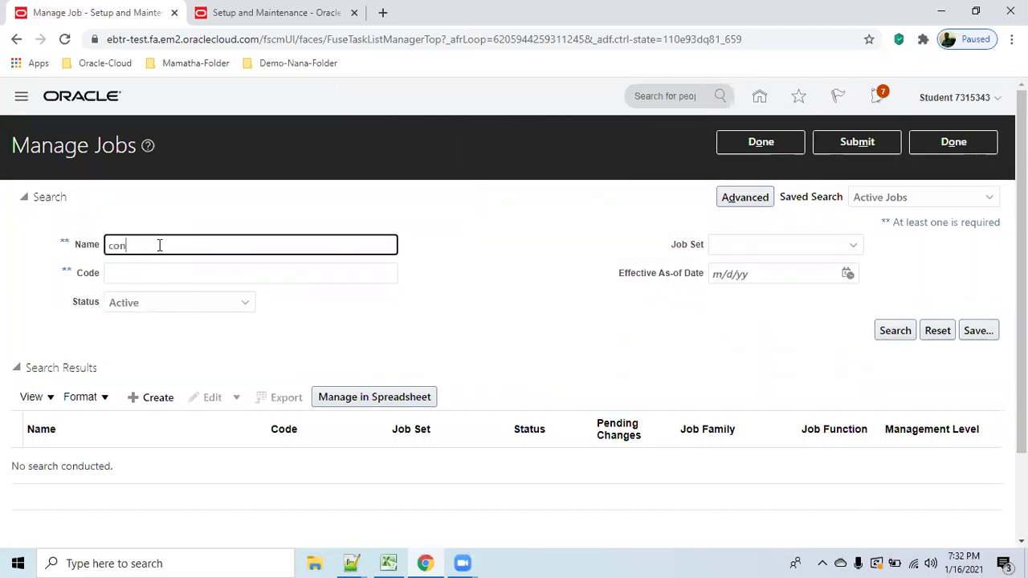
text(sultant)
click(895, 333)
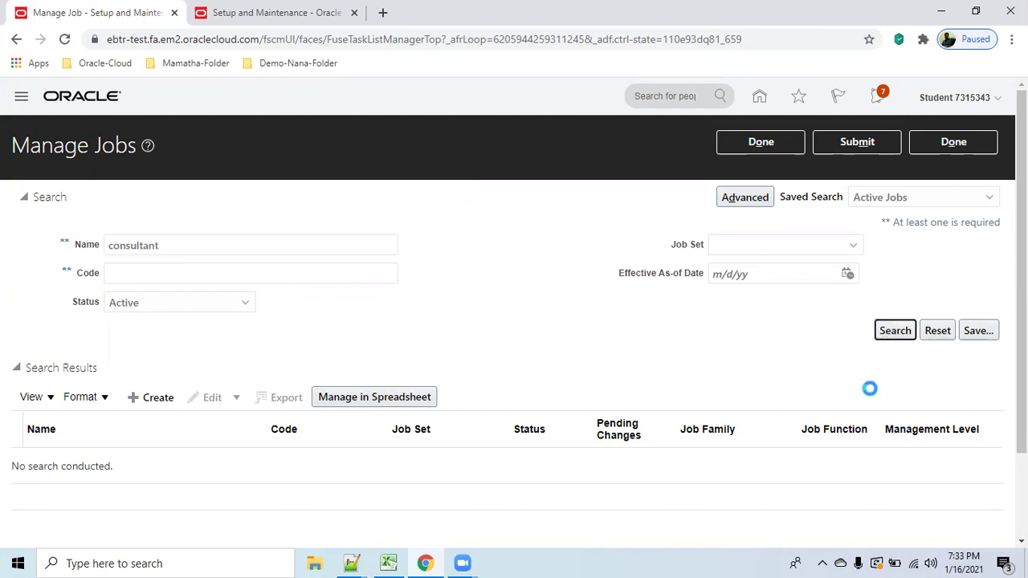
scroll(602, 326, down, 2)
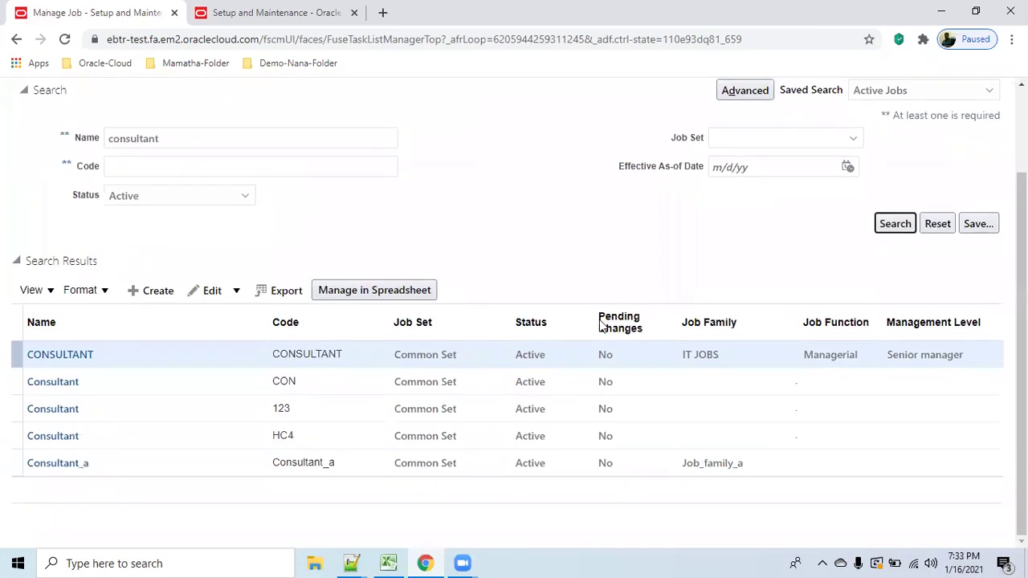
click(371, 384)
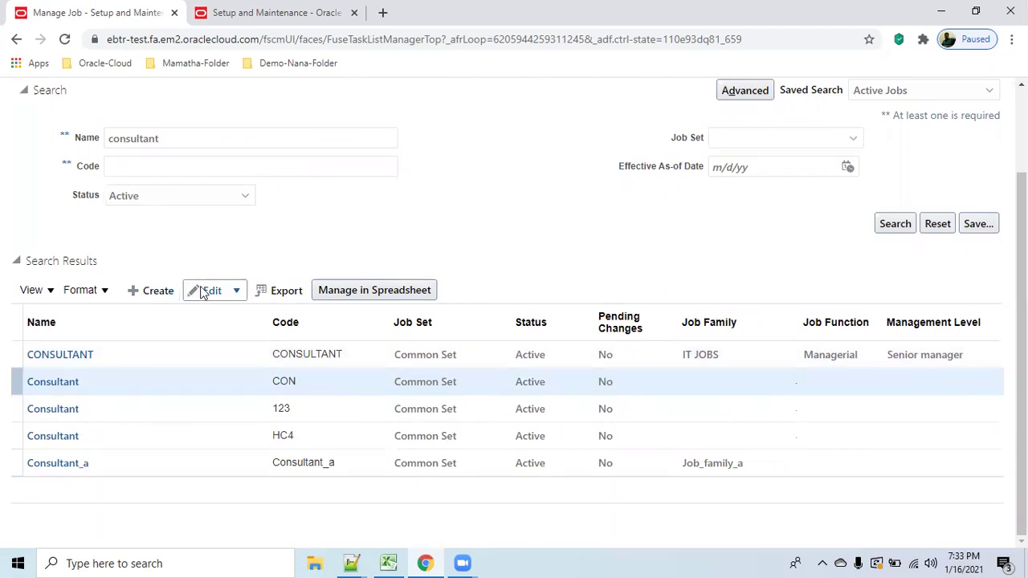
click(236, 290)
click(221, 317)
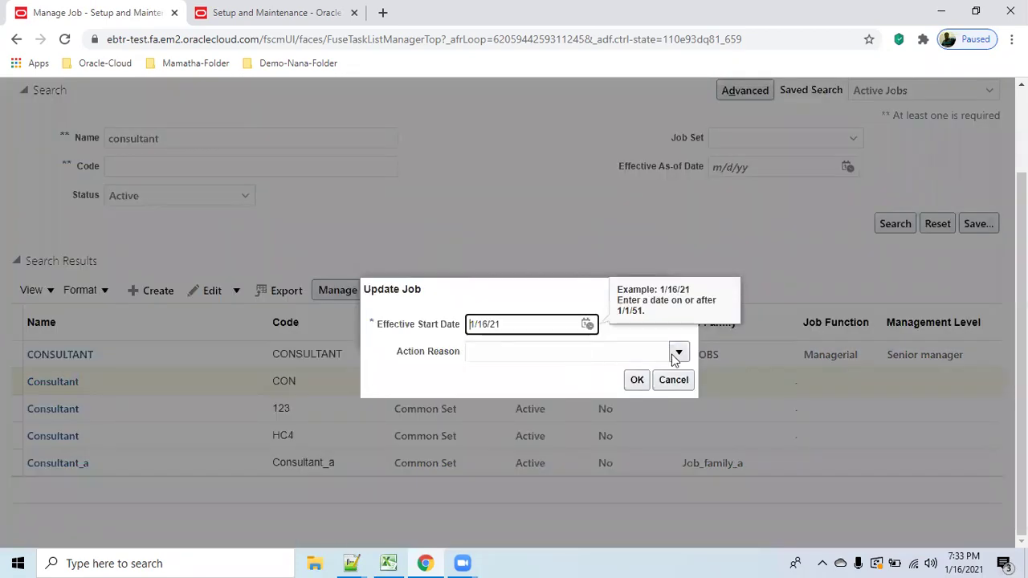
click(679, 352)
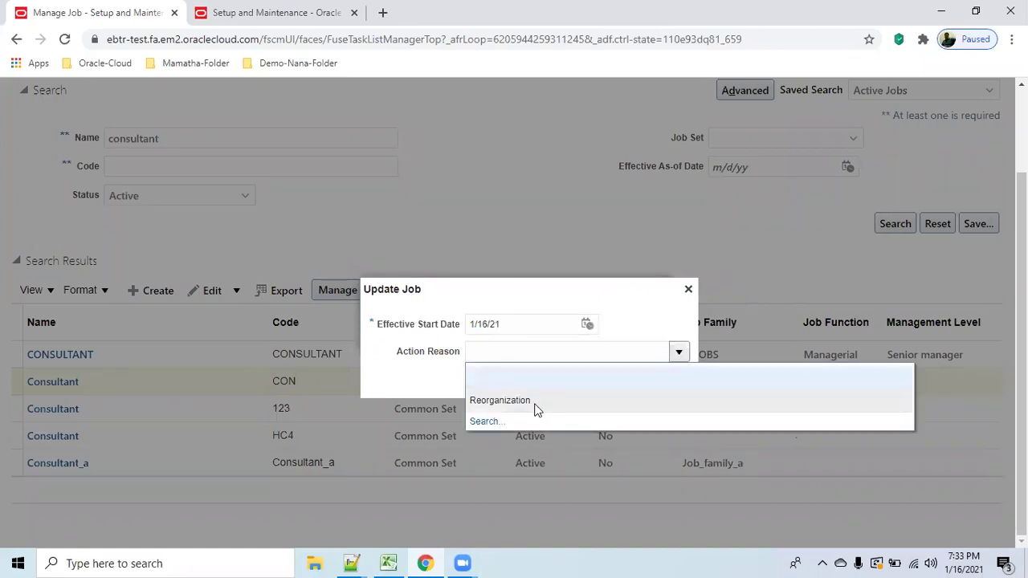
click(605, 388)
click(639, 381)
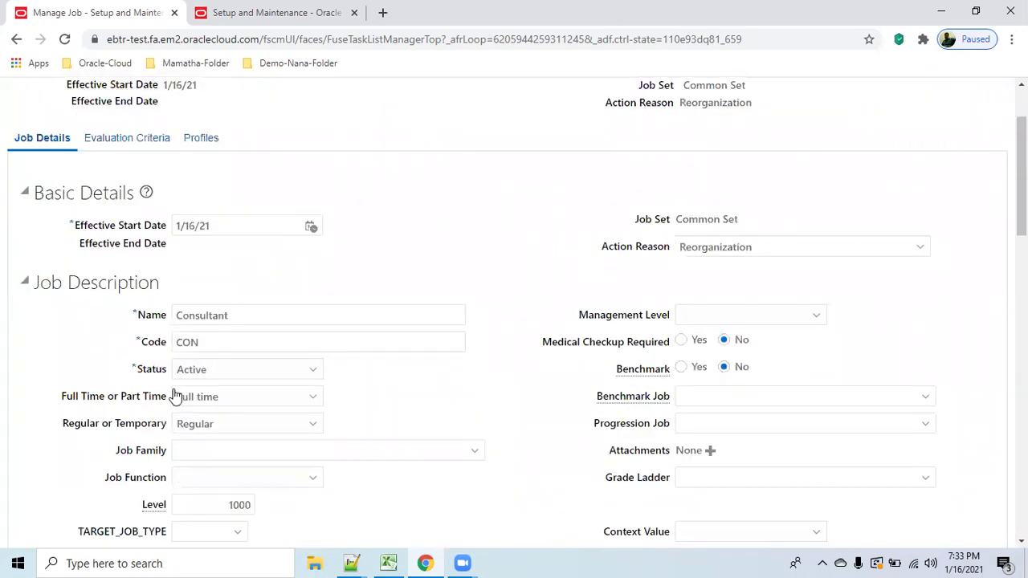
scroll(241, 438, down, 1)
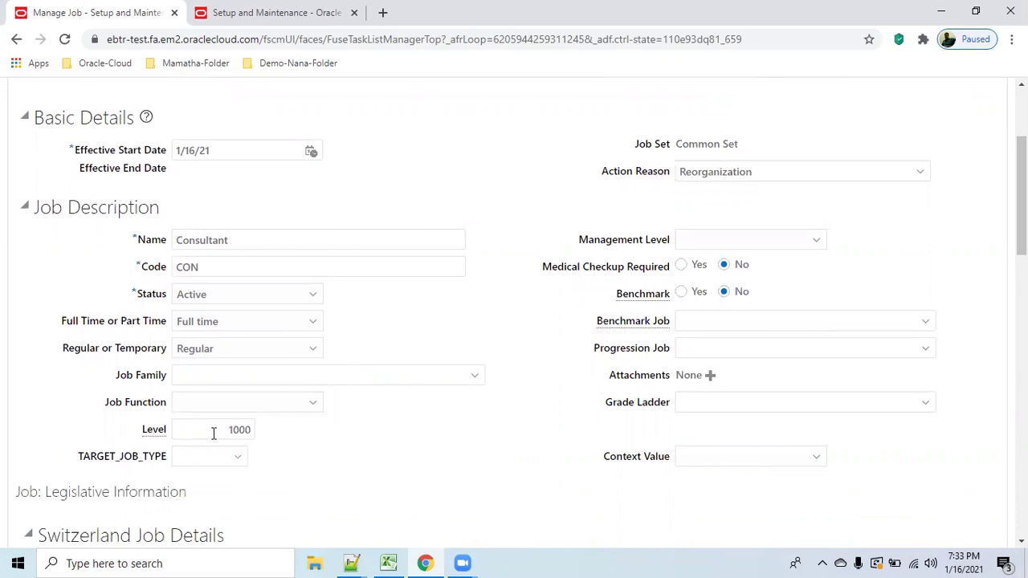
double_click(188, 426)
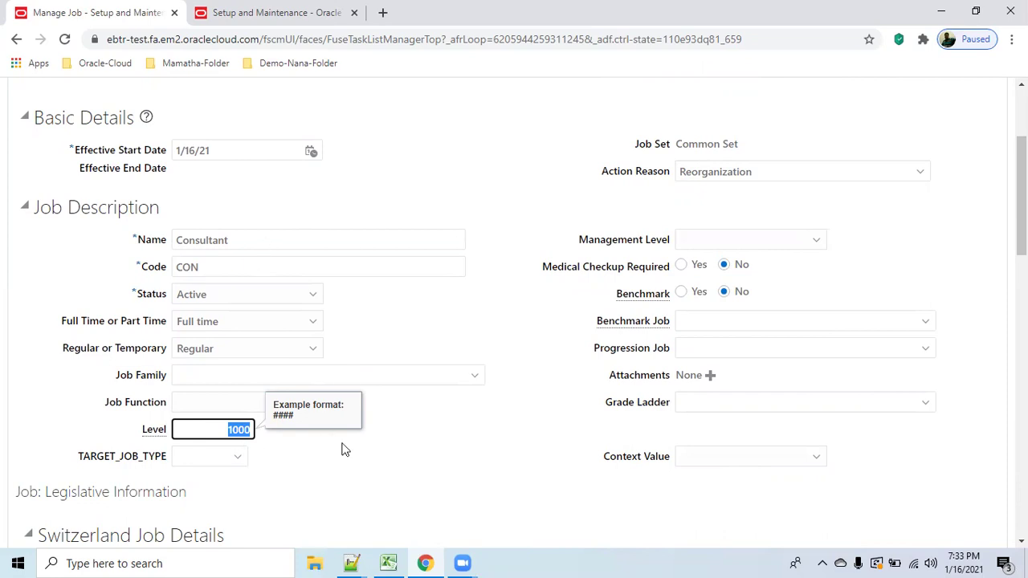
scroll(420, 431, up, 3)
click(887, 149)
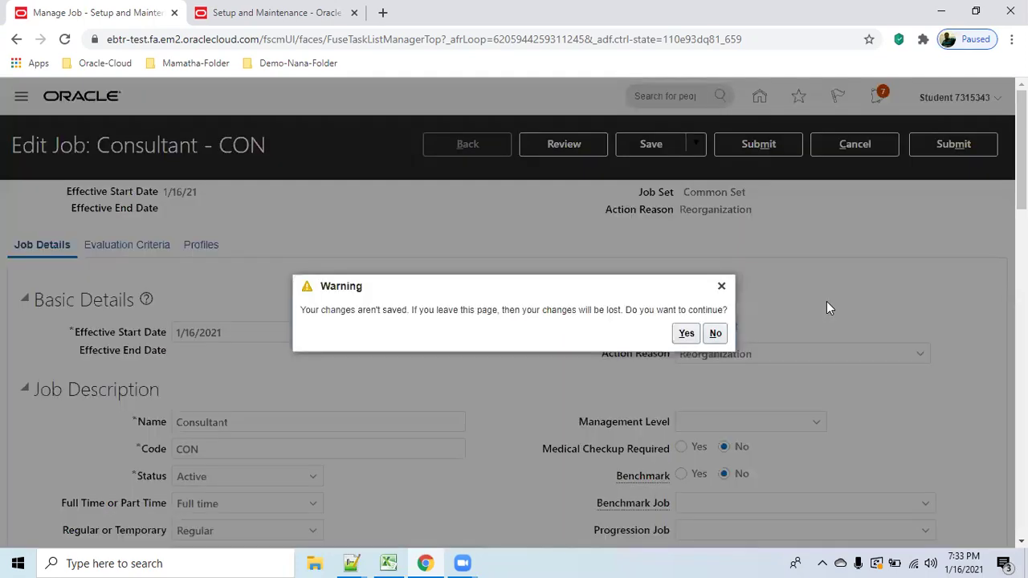
click(686, 333)
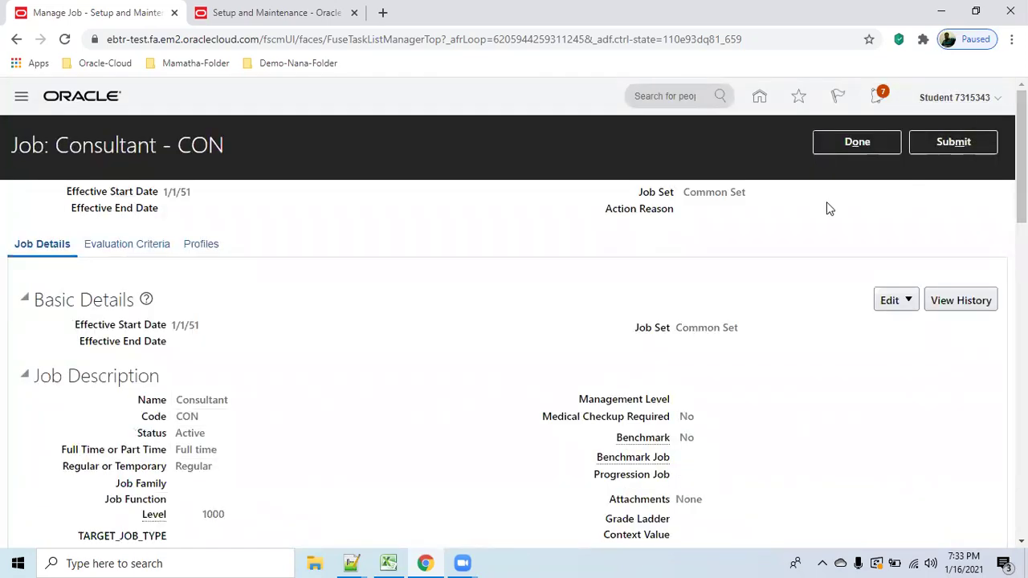
click(866, 148)
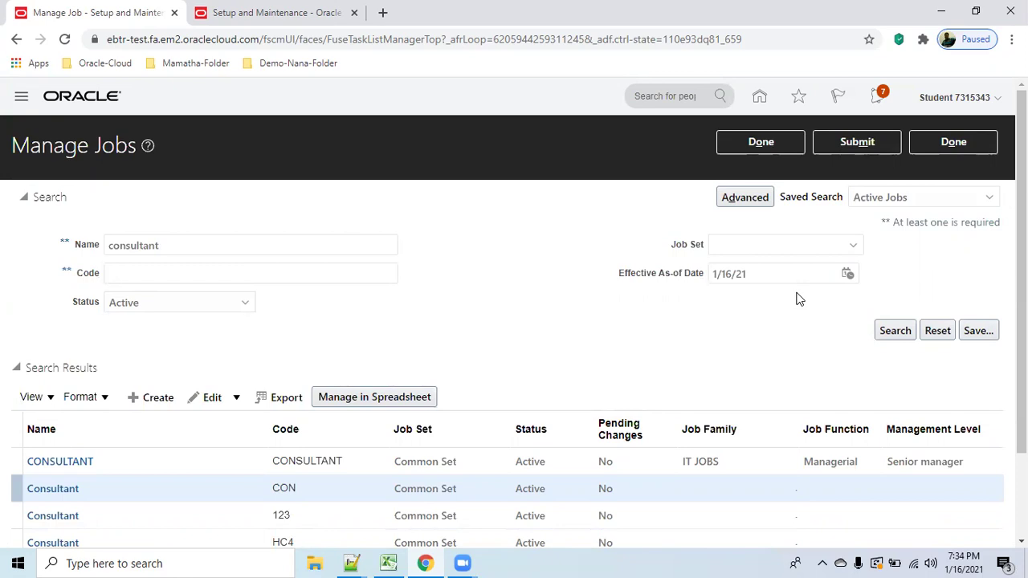
Leave Manage Jobs, switch to Excel Book1, and select the consultant, Lead Con and Manager rows.
click(960, 143)
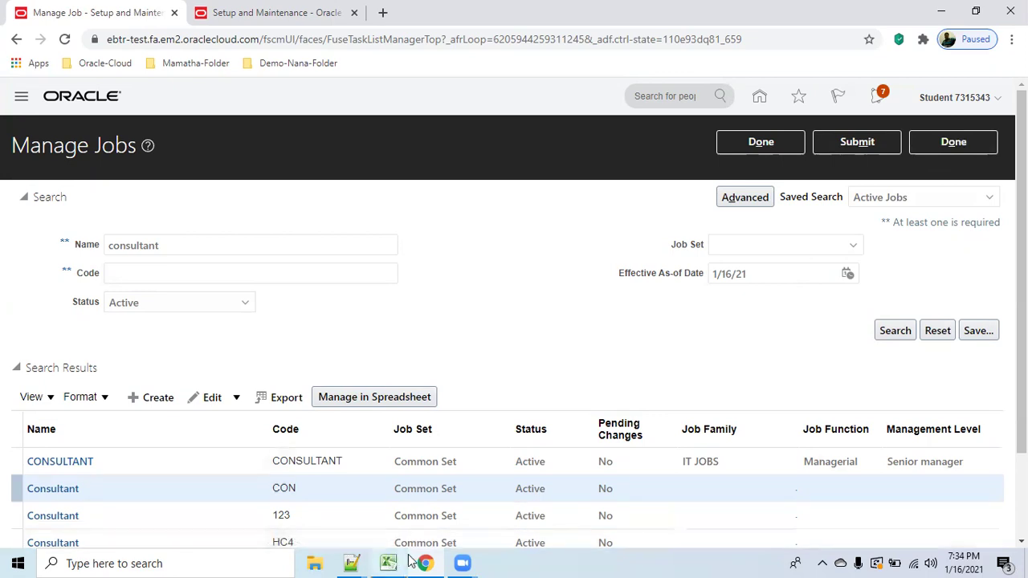
mouse_move(410, 556)
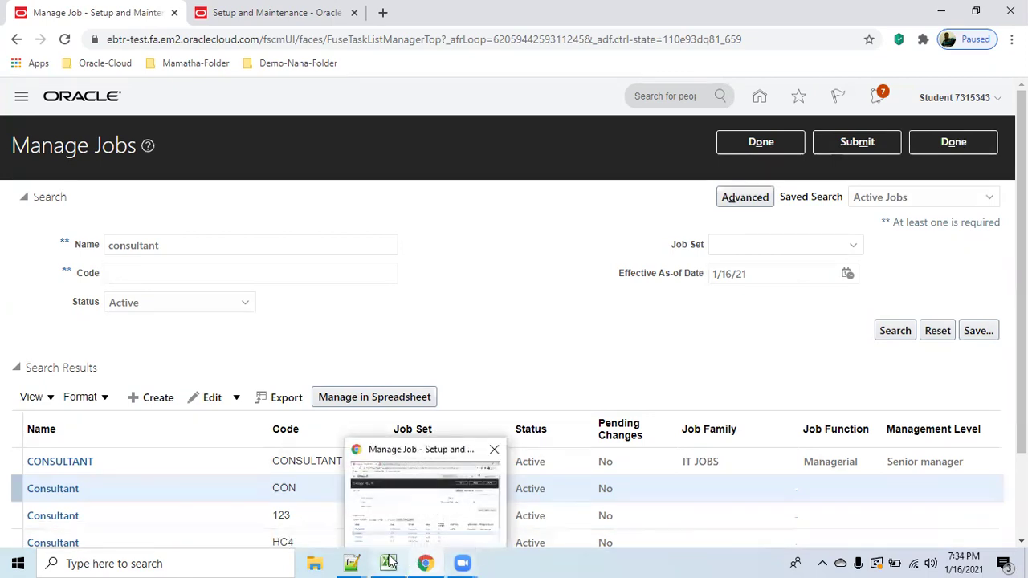
click(394, 526)
drag(534, 255, 716, 283)
Fill rows K7:M9 yellow and point out employees Emp1, emp2 and emp3.
click(233, 79)
click(621, 374)
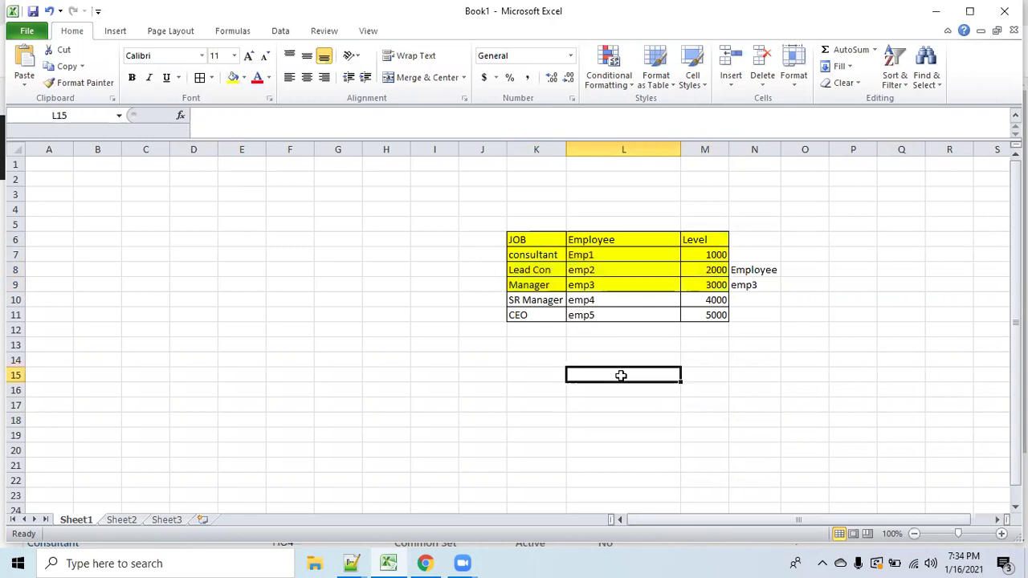
drag(606, 251, 615, 285)
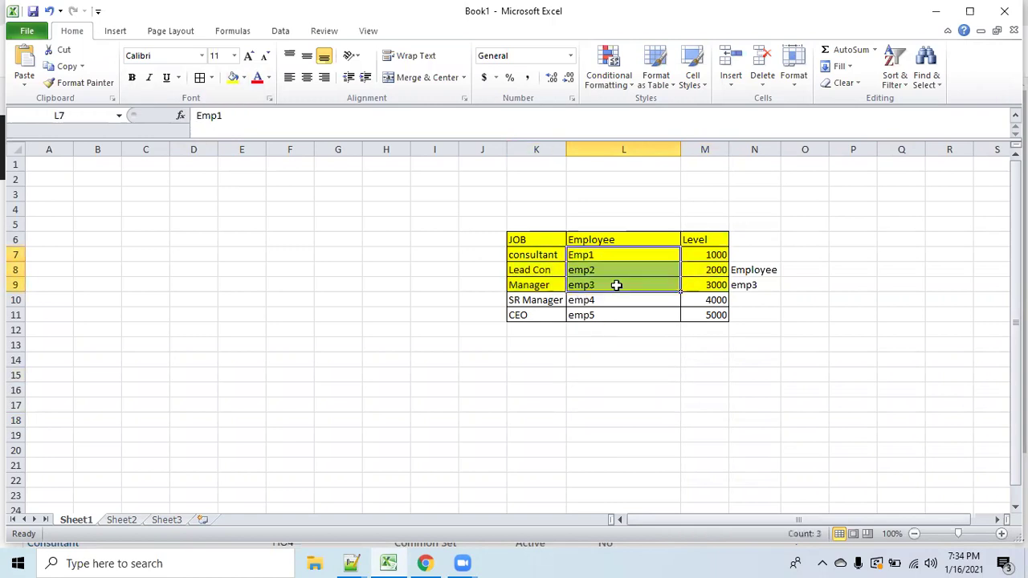
click(602, 254)
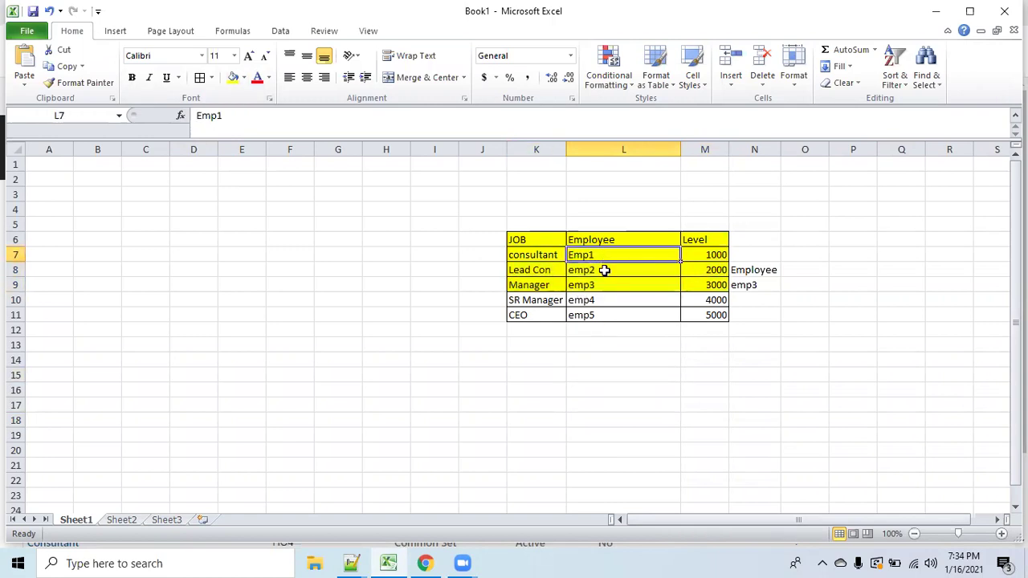
click(604, 270)
click(600, 284)
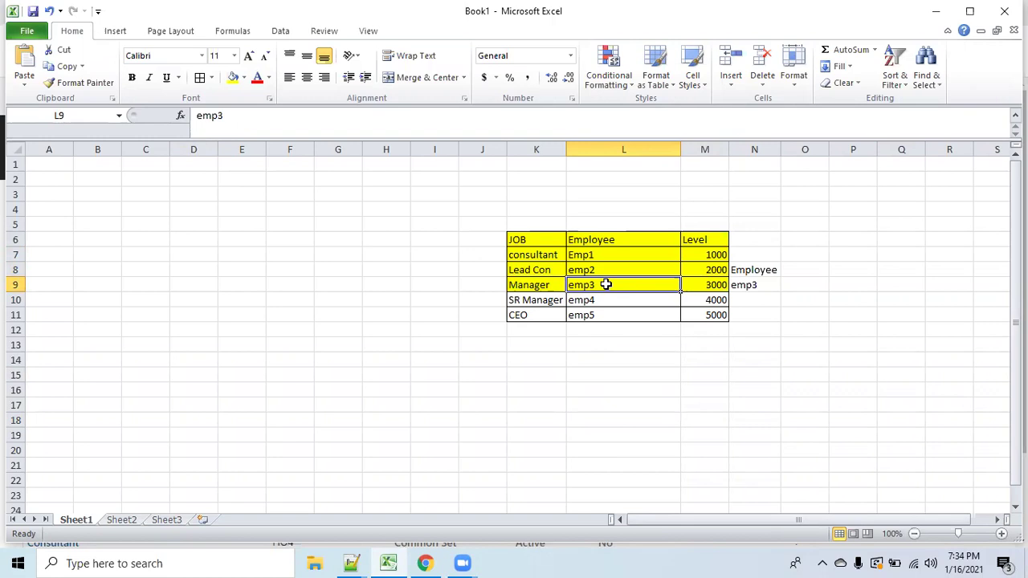
Review the unfilled SR Manager and CEO rows and the Manager row, then return to Oracle.
drag(541, 300, 715, 314)
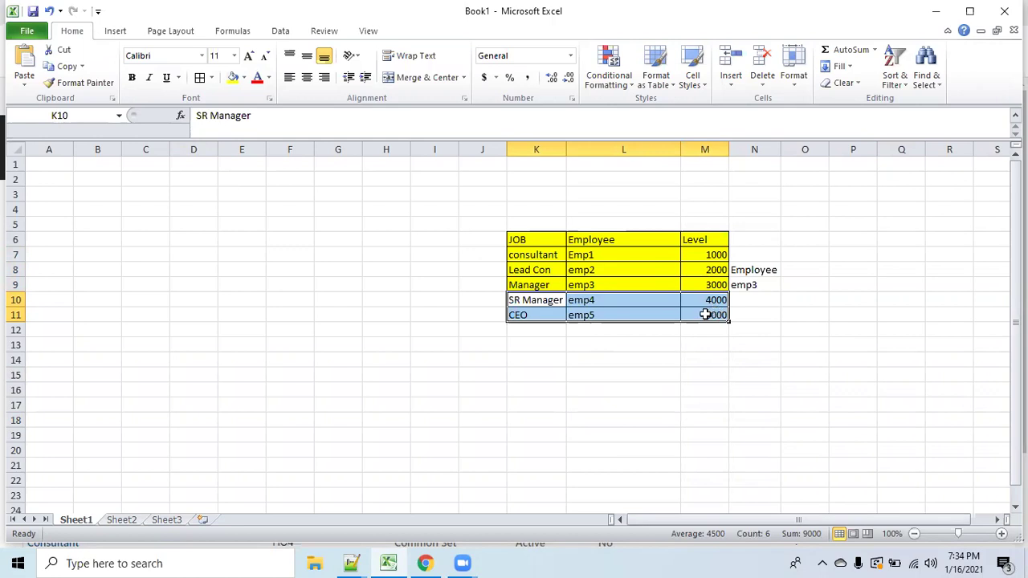
click(598, 284)
drag(538, 287, 696, 285)
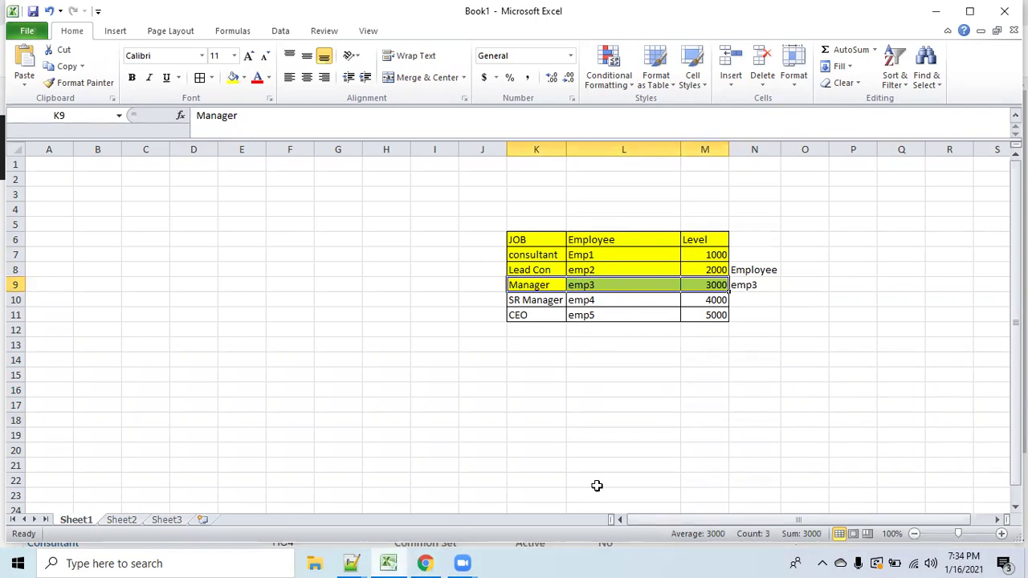
click(606, 252)
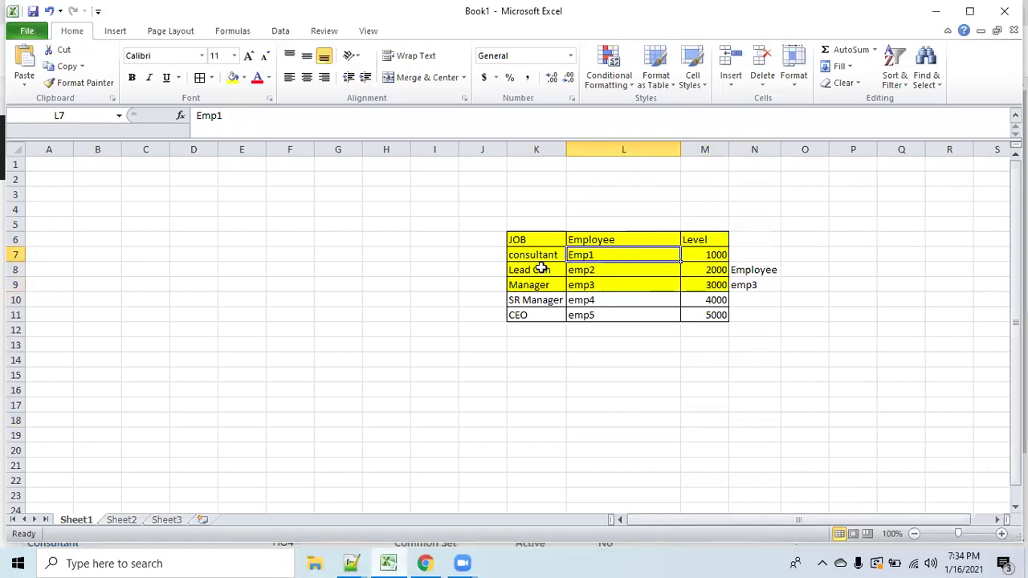
mouse_move(424, 562)
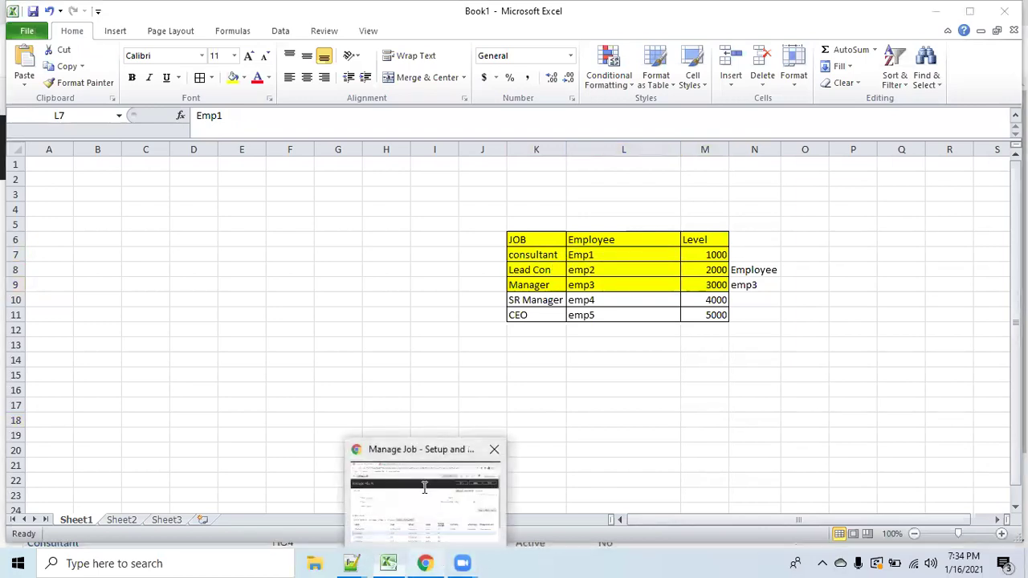
click(425, 487)
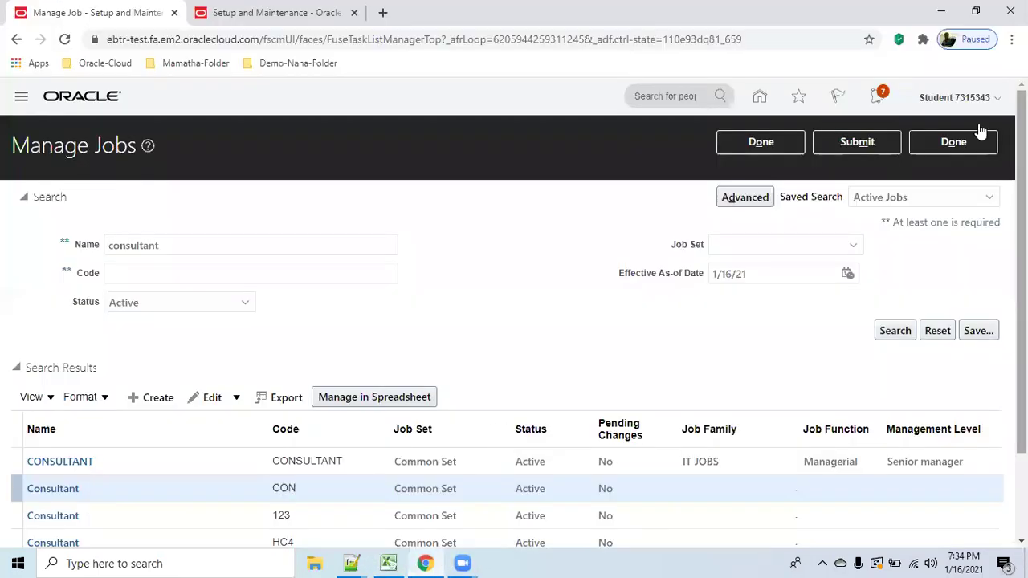
Close the Manage Jobs task and the task search to get back to Setup: Financials.
click(942, 143)
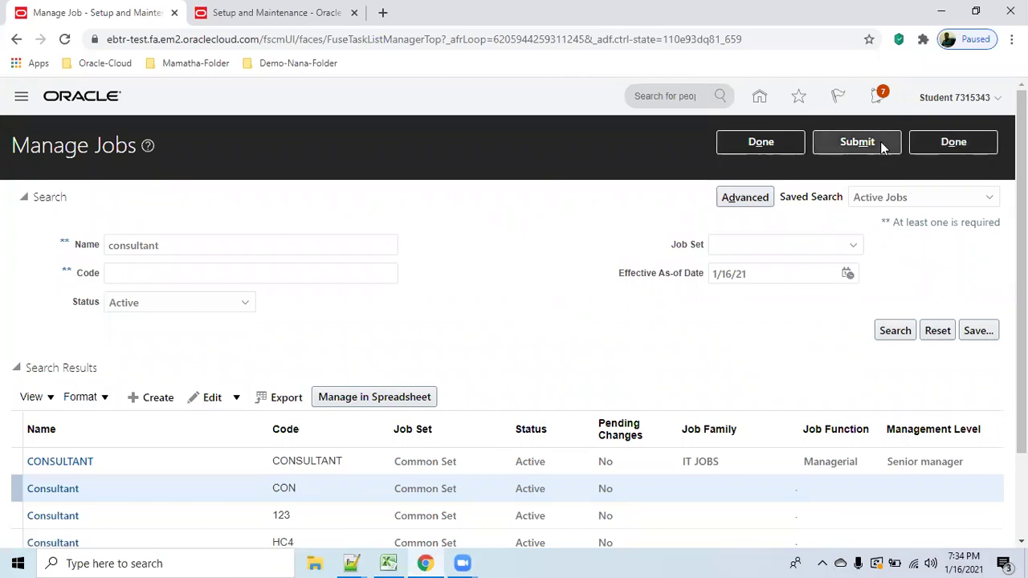
click(751, 143)
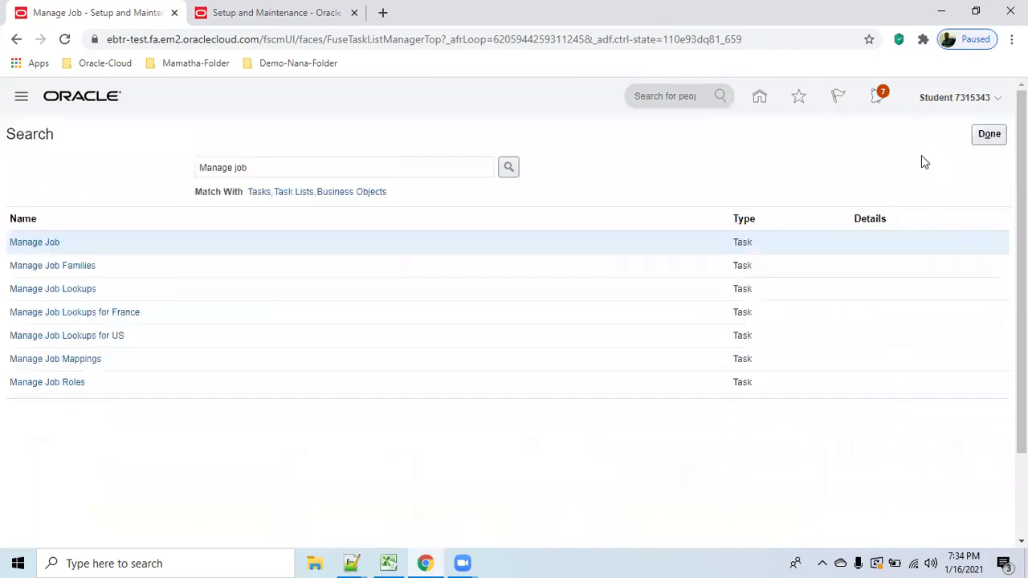
click(989, 135)
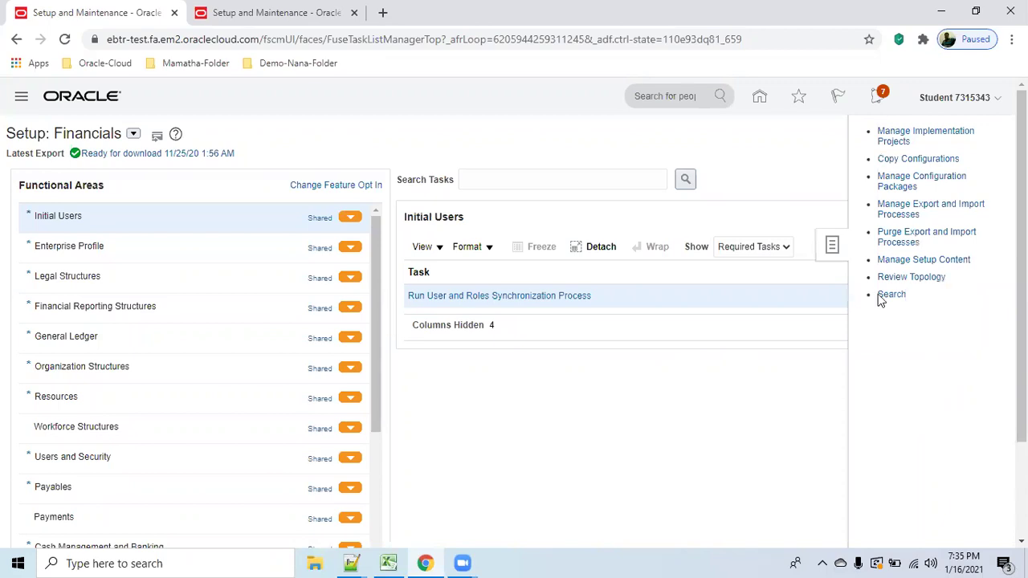
Search setup tasks for 'Manage users' and open the Manage Users task.
click(891, 297)
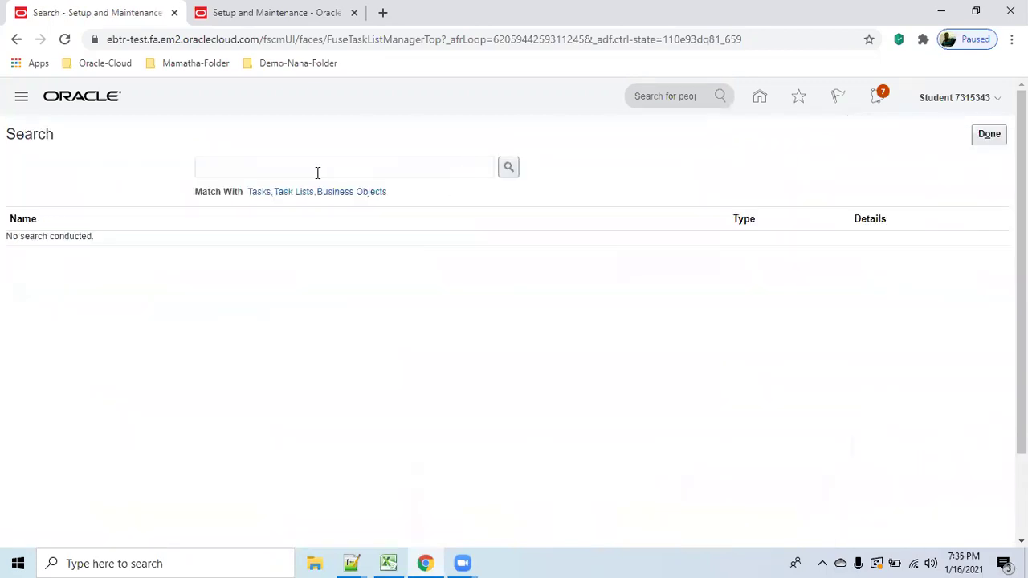
click(318, 173)
text(Manage users)
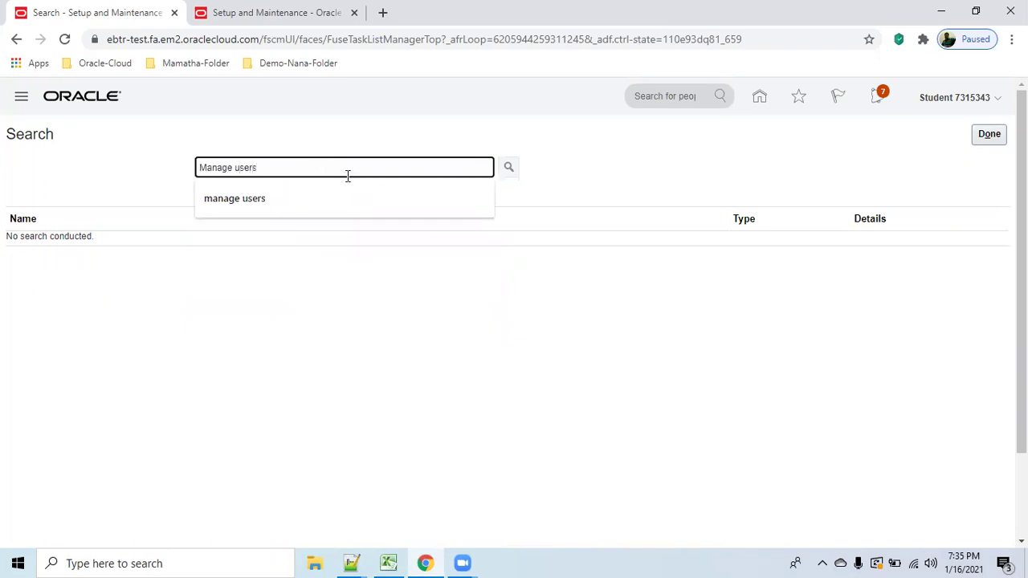
key(Return)
click(56, 248)
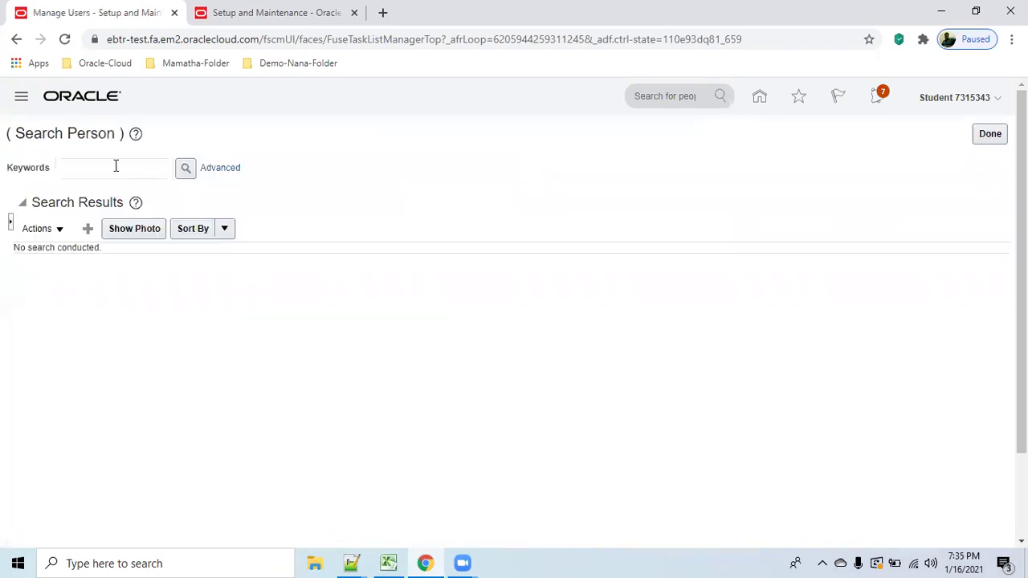
Search persons by keyword 'student' and open that user's record.
click(116, 167)
text(student)
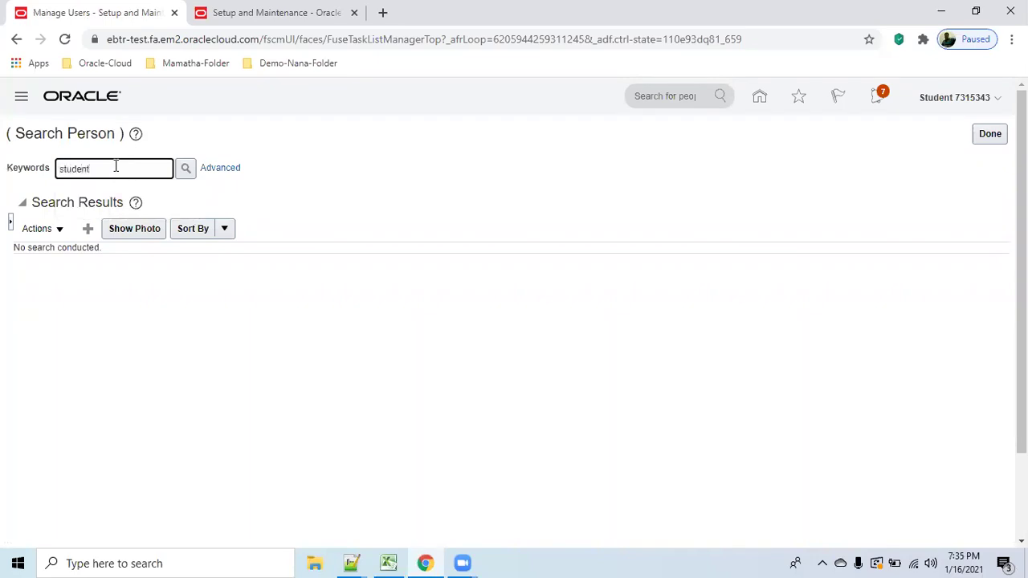
key(Return)
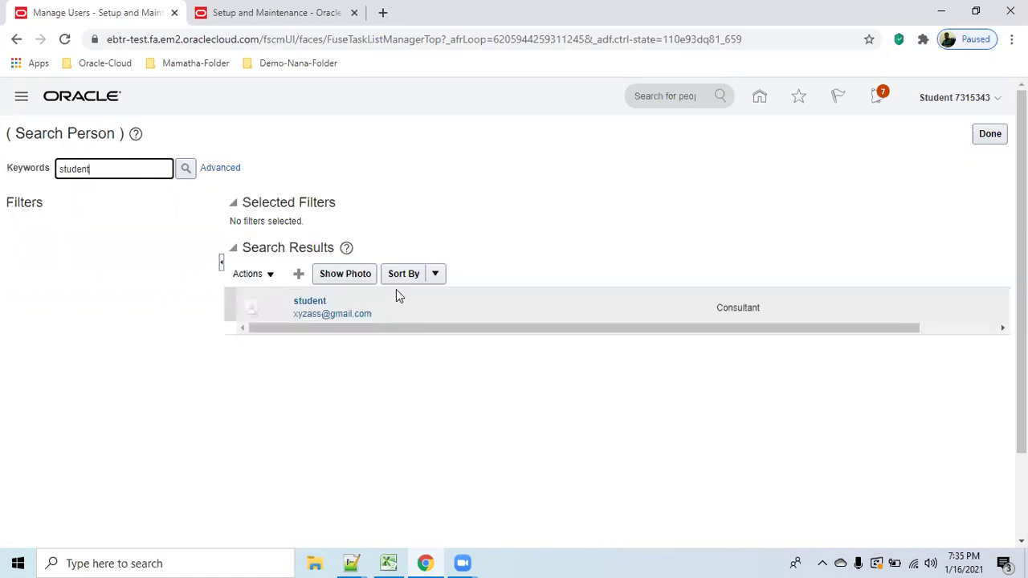
click(322, 303)
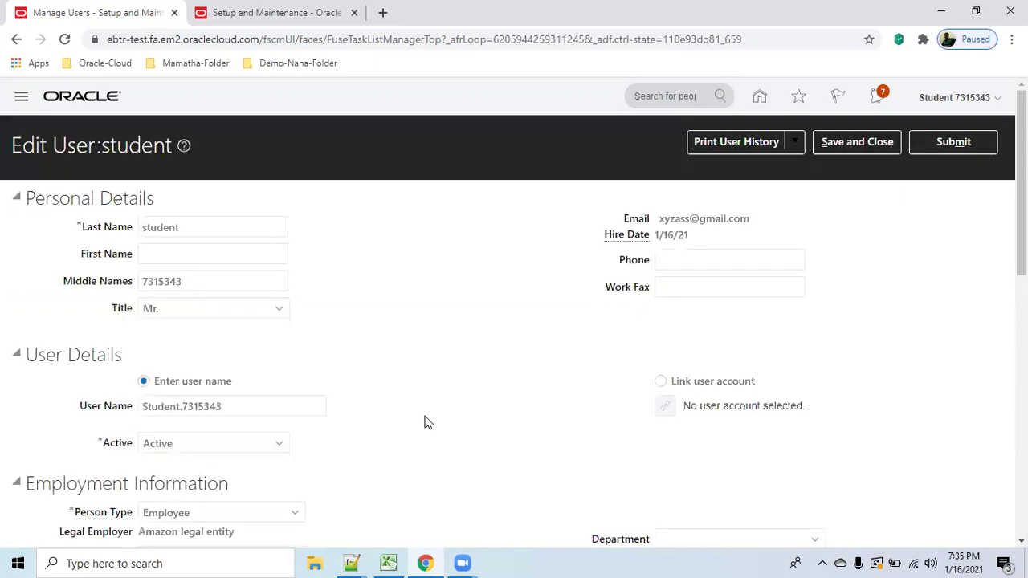
Review the student's Edit User page, save and close it, and finish the Search Person page.
scroll(425, 422, down, 3)
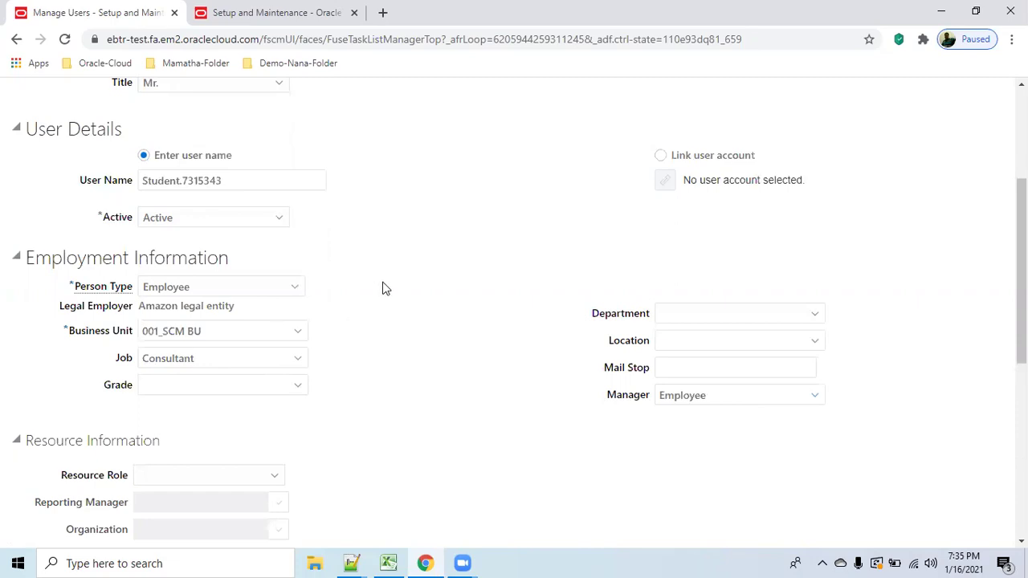
scroll(383, 288, up, 5)
click(855, 142)
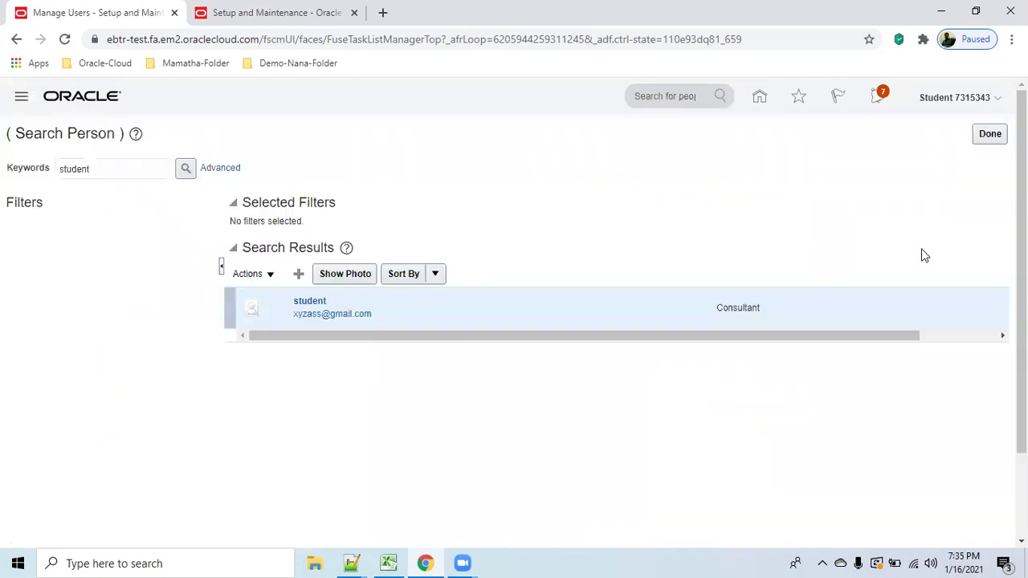
click(989, 133)
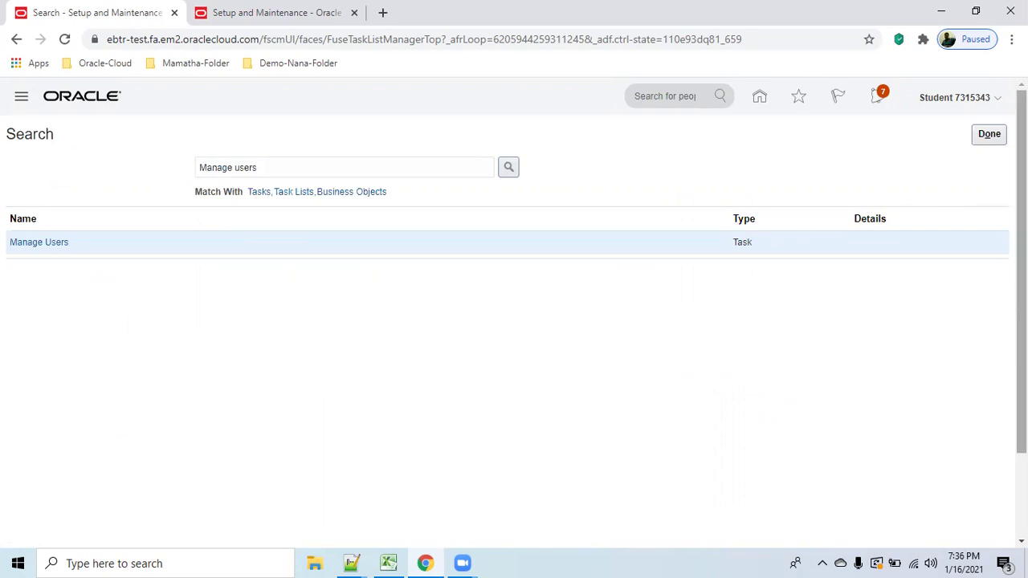
Return to Setup: Financials and view Initial Users with its Run User and Roles Synchronization Process task.
click(990, 134)
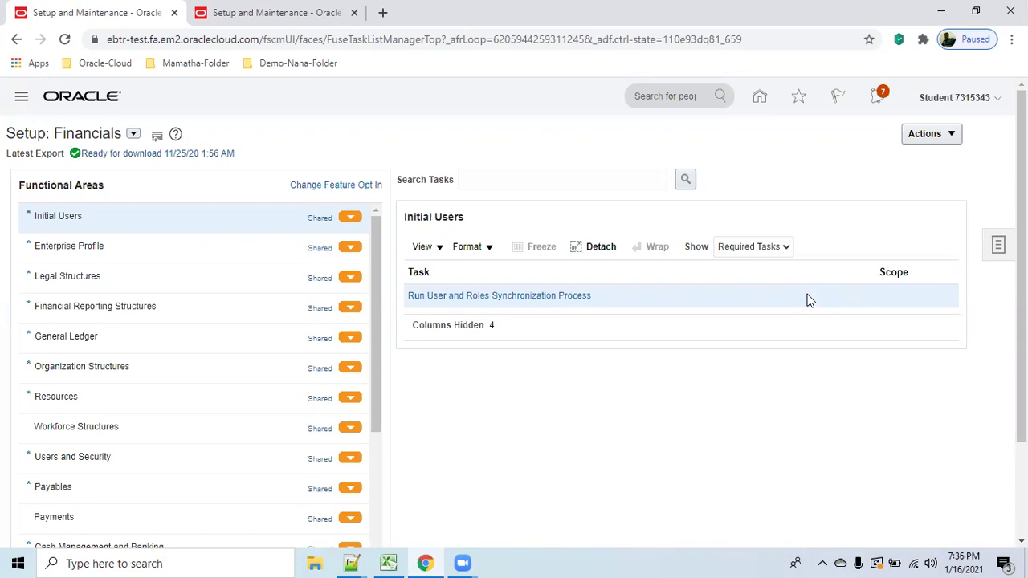
click(810, 300)
Switch Setup to Procurement and open Manage Requisition Approvals under Approval Management.
click(133, 134)
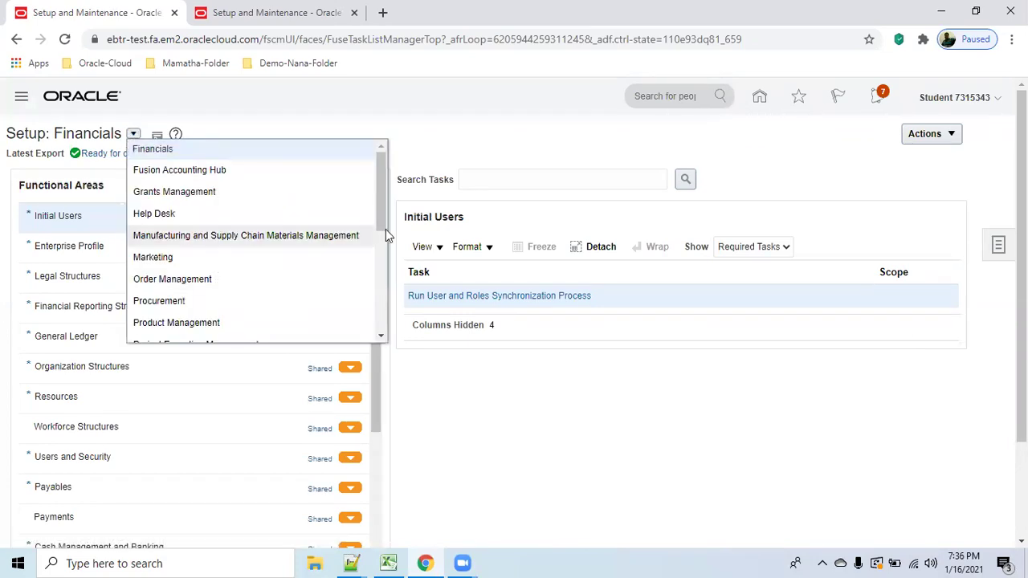
scroll(384, 211, down, 2)
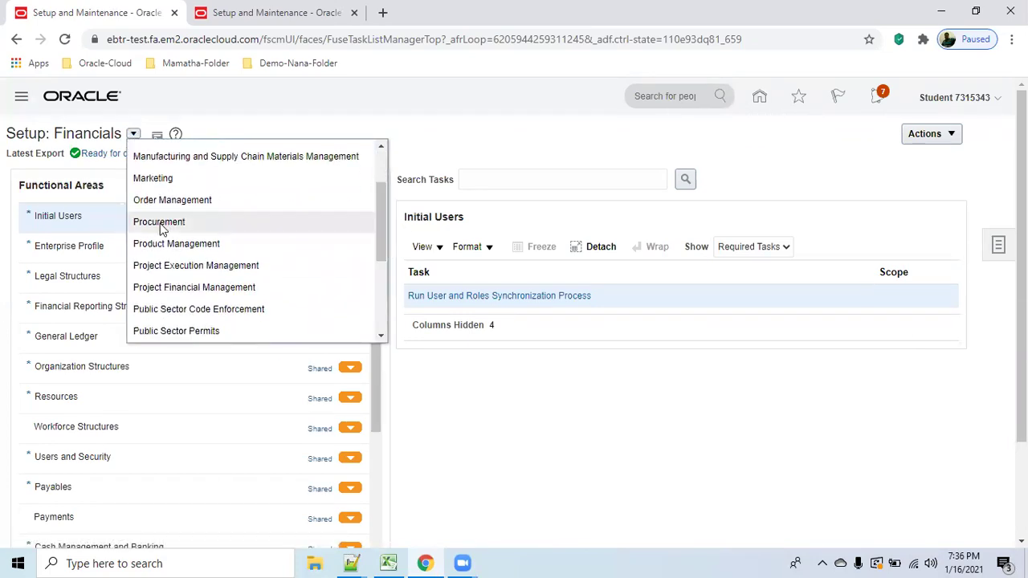
click(161, 228)
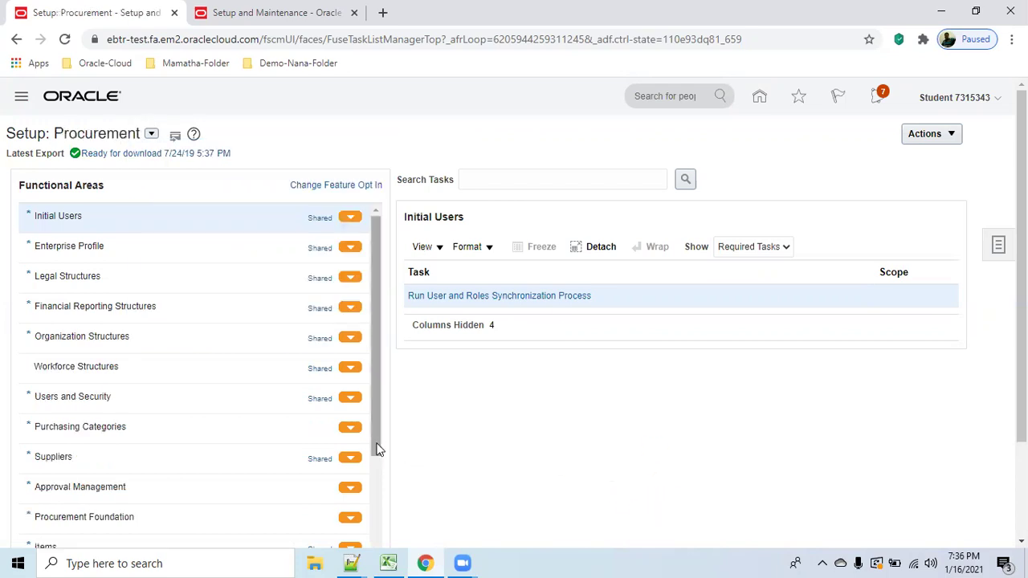
scroll(380, 450, down, 2)
click(104, 408)
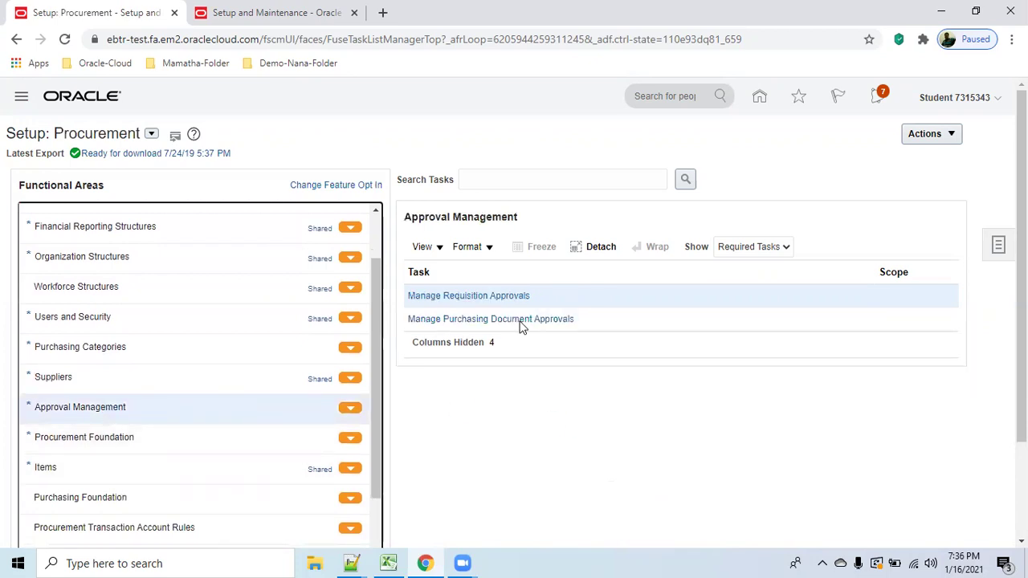
click(495, 297)
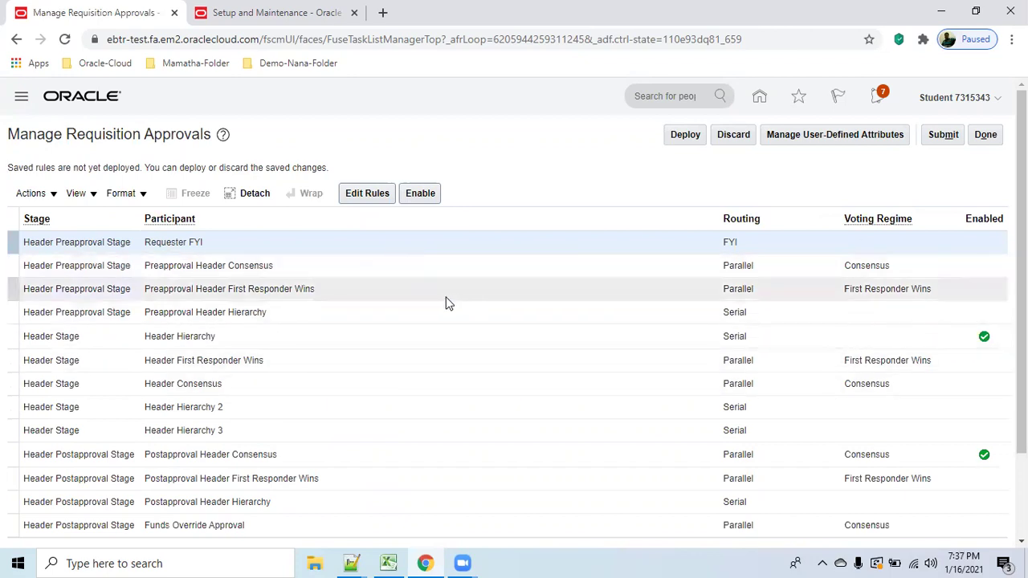
Deploy the saved requisition approval rules, confirm the deployment, and reload the approvals list.
click(686, 135)
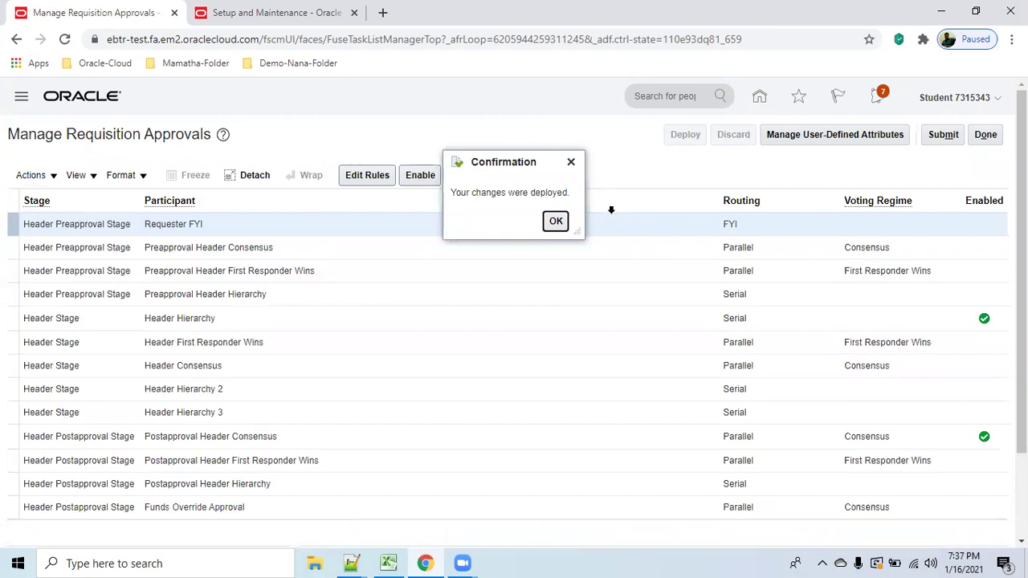
click(563, 221)
click(557, 221)
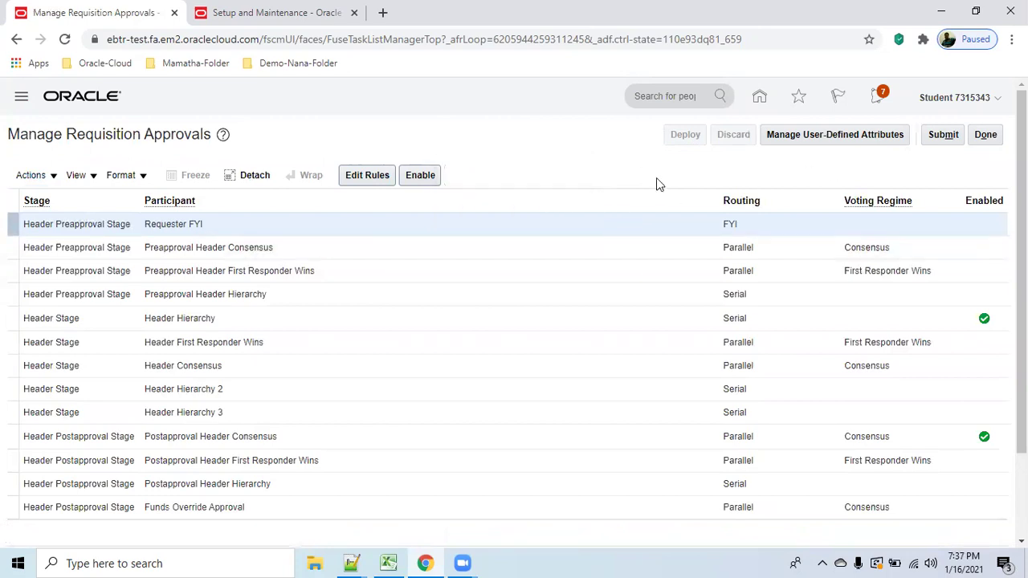
click(69, 38)
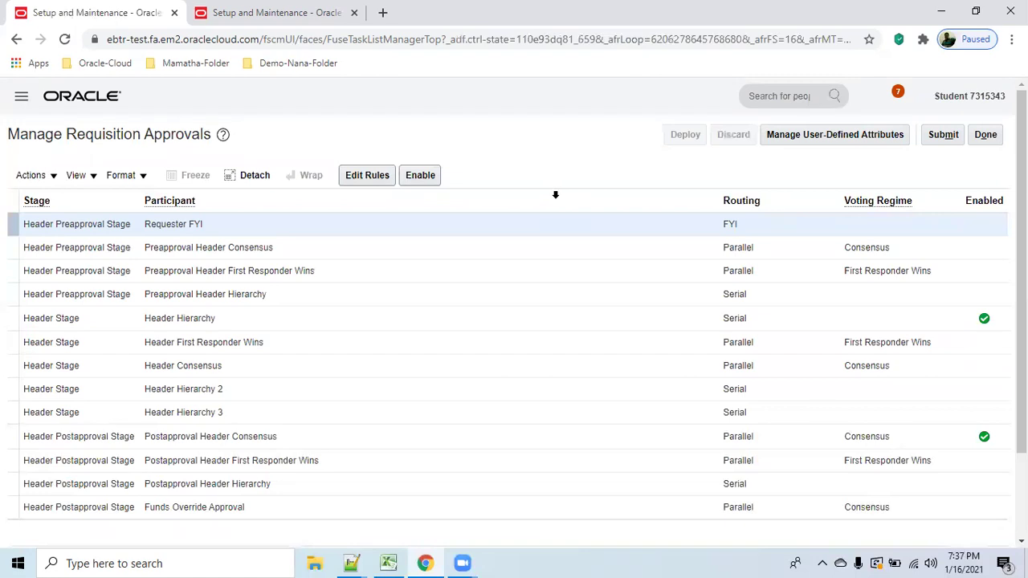
scroll(590, 213, down, 2)
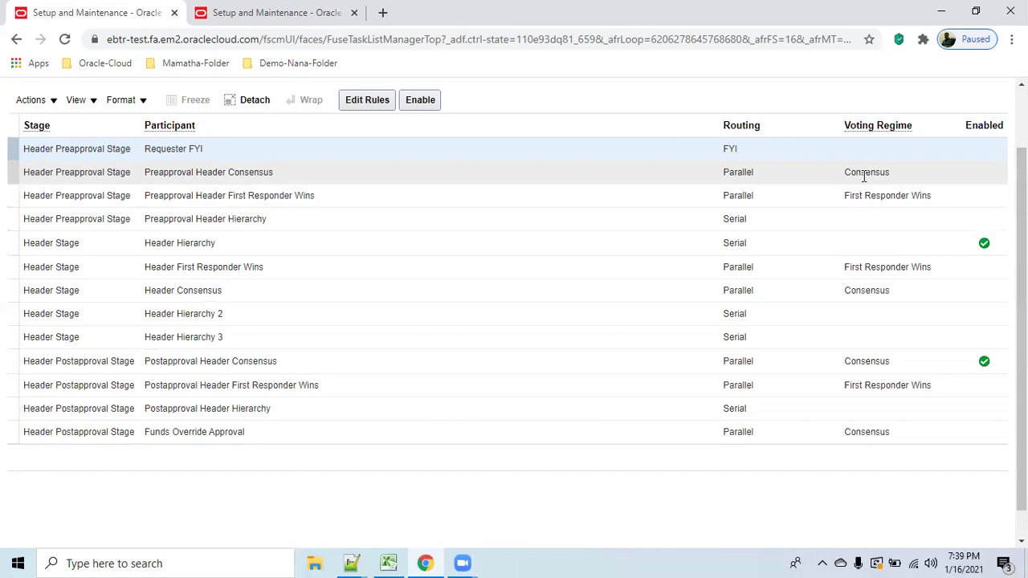
Disable the Postapproval Header Consensus participant and select Header Hierarchy.
click(534, 360)
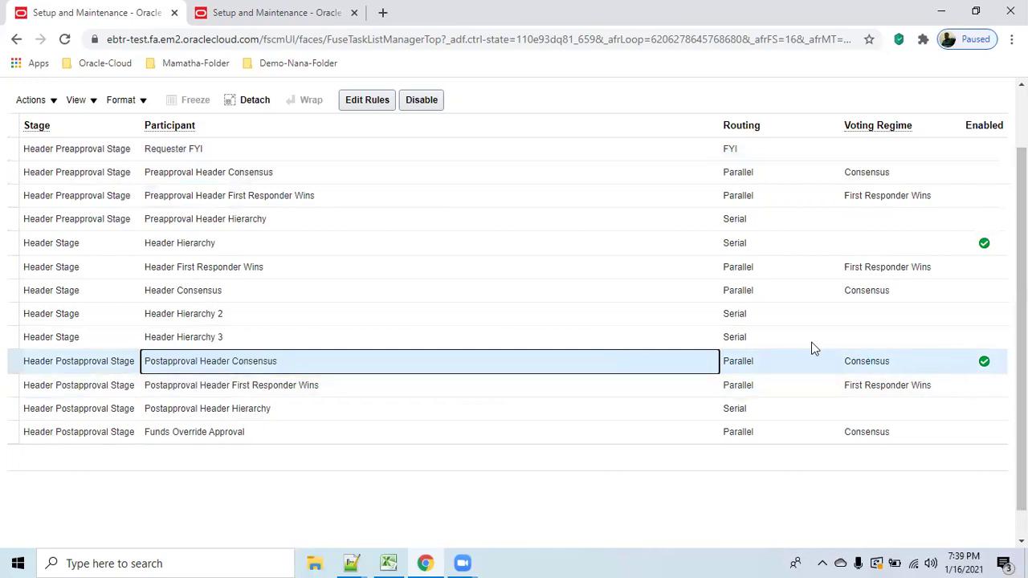
click(441, 103)
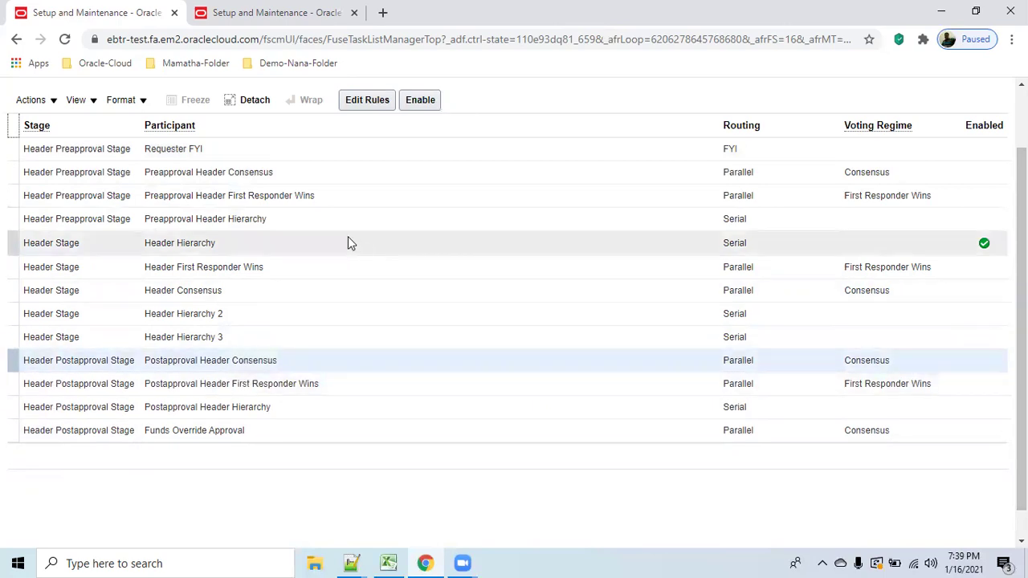
click(363, 244)
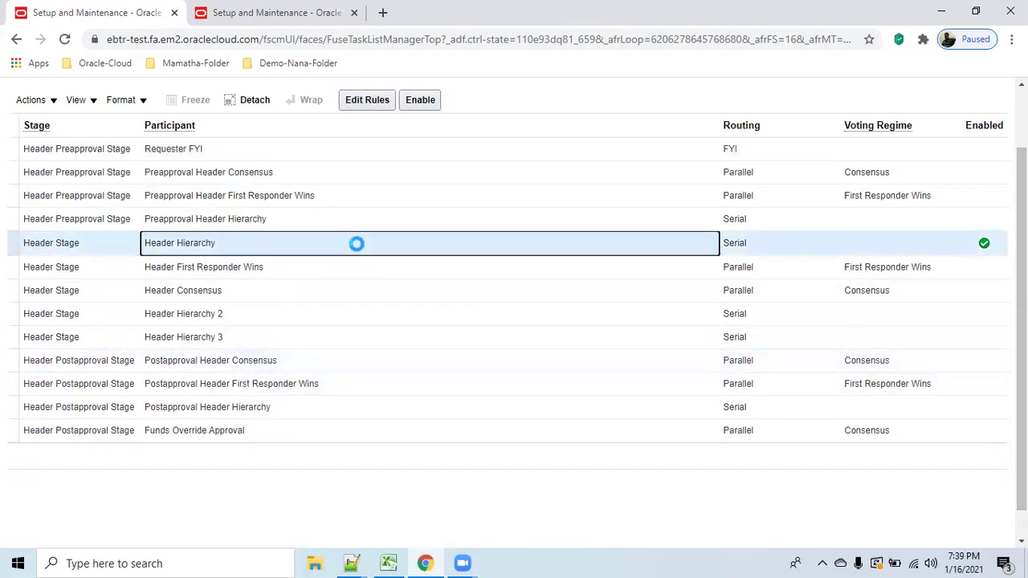
Open Header Hierarchy's approval rules and review enabled rules such as Gatekeeper_1 and CORES.
click(361, 101)
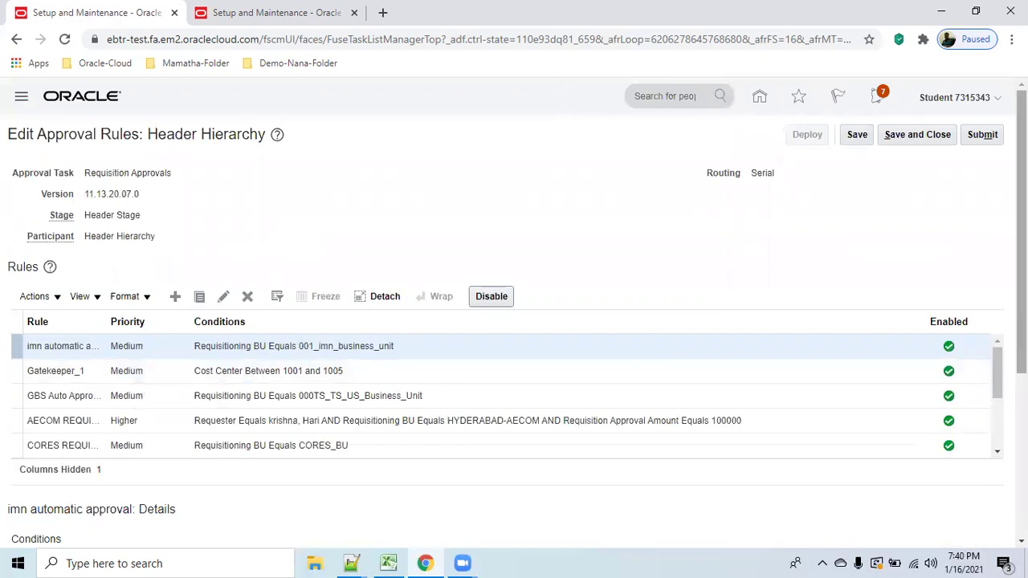
scroll(977, 386, down, 3)
scroll(515, 313, up, 3)
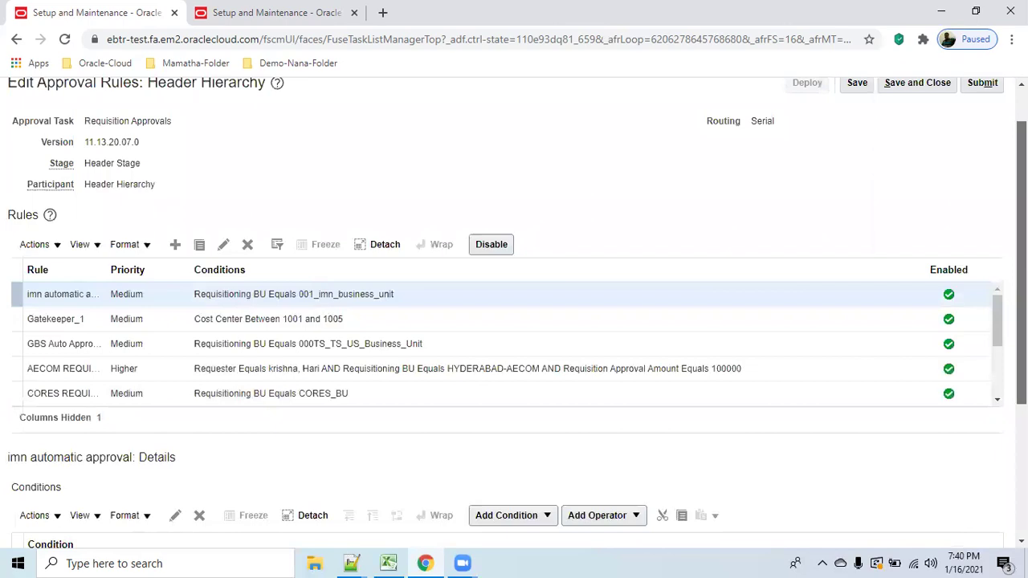
scroll(514, 321, down, 1)
scroll(998, 297, down, 1)
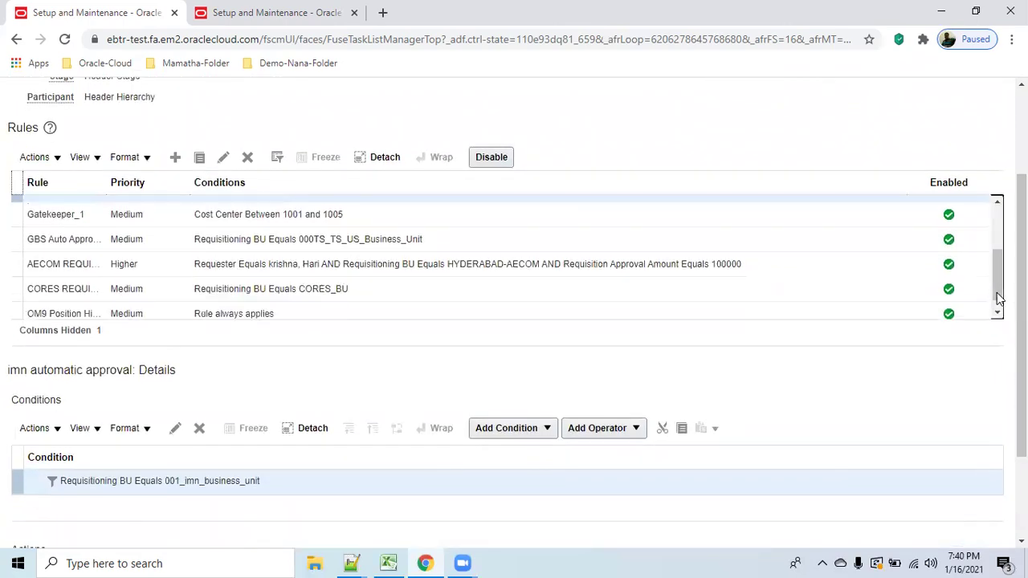
drag(998, 297, 1000, 303)
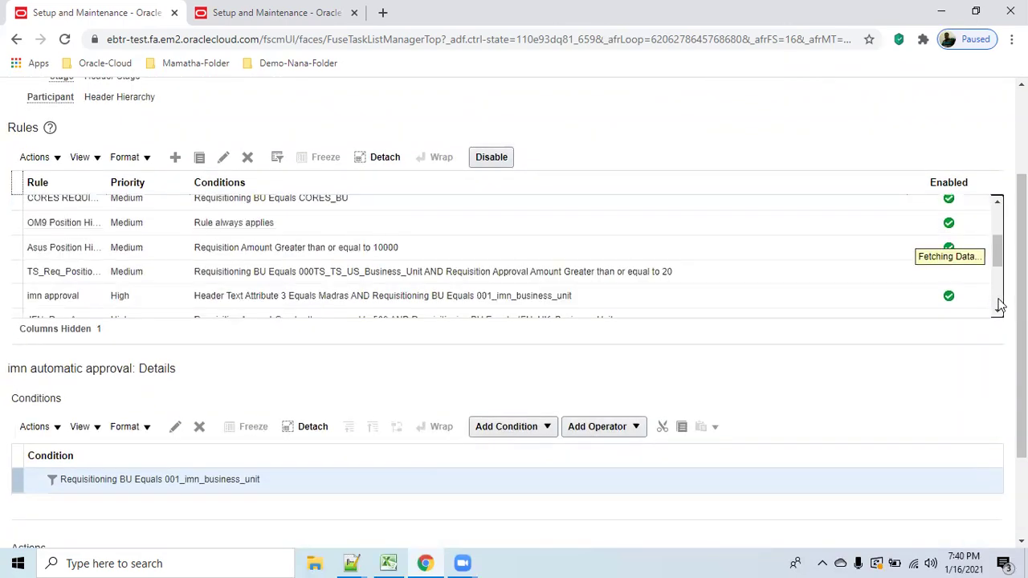
scroll(514, 253, down, 3)
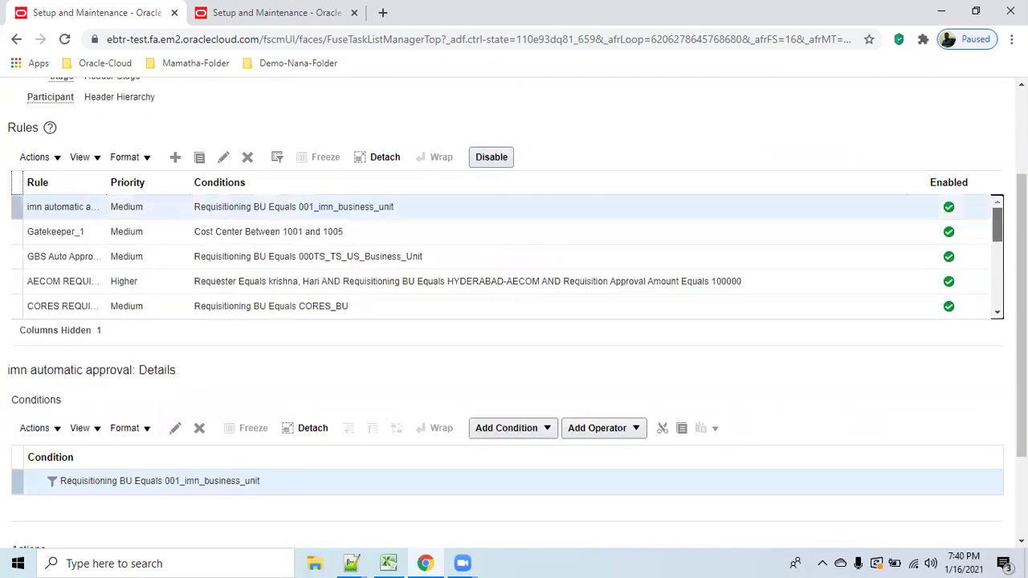
scroll(707, 155, up, 3)
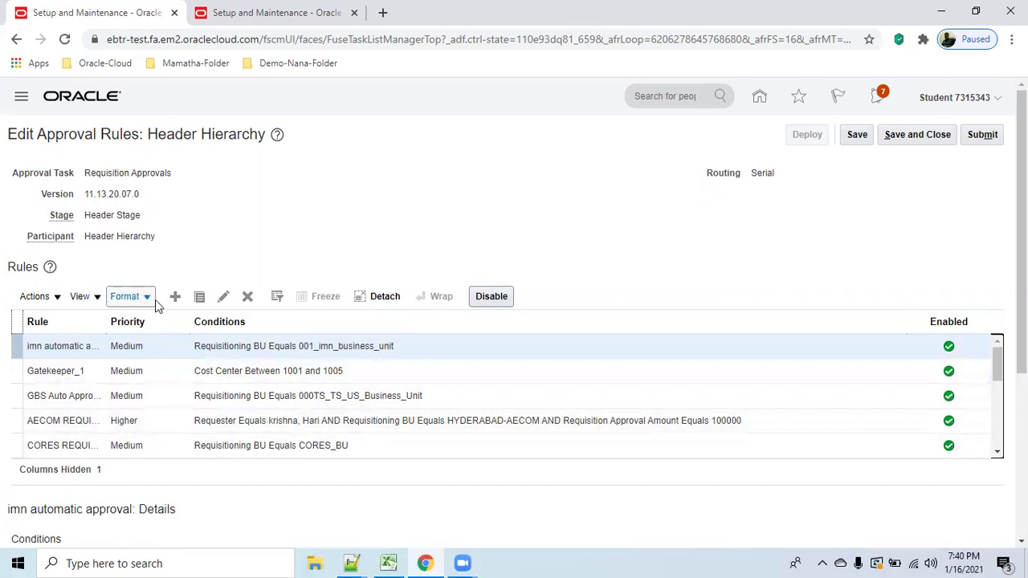
Create rule 'Requisition Approval from Job' with Medium priority and its name as description.
click(175, 298)
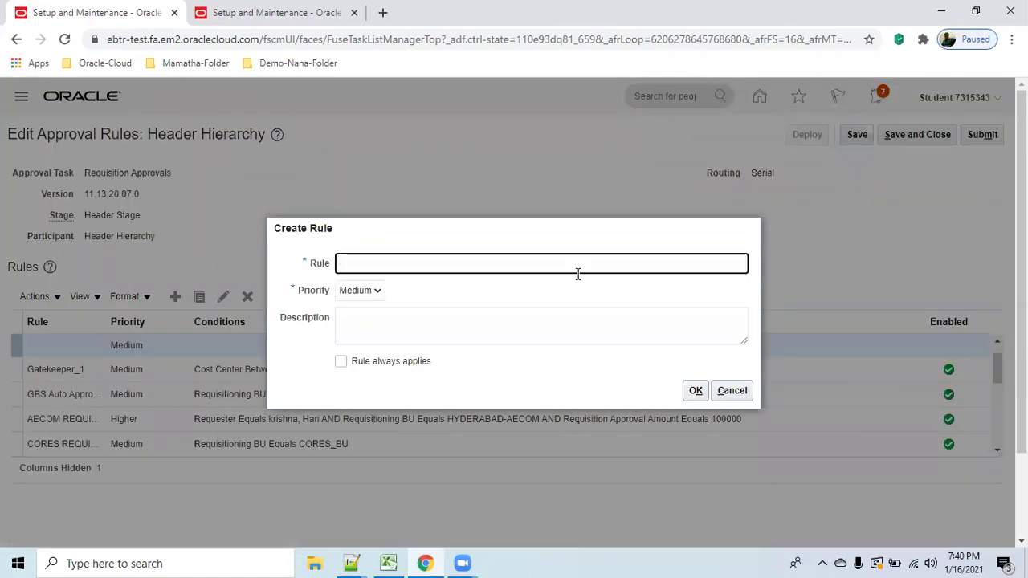
text(Requisition)
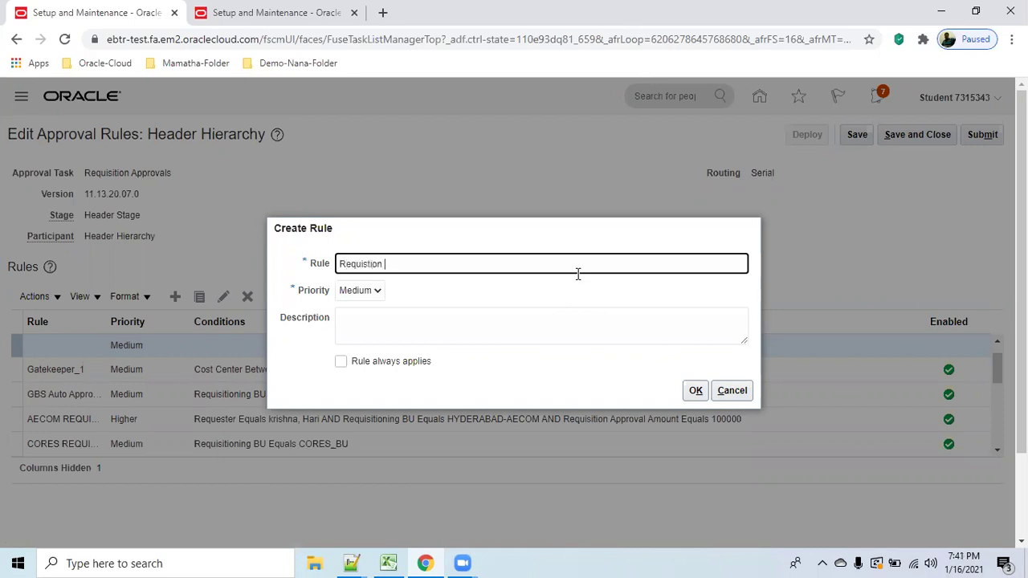
text( Approval from Job)
click(485, 322)
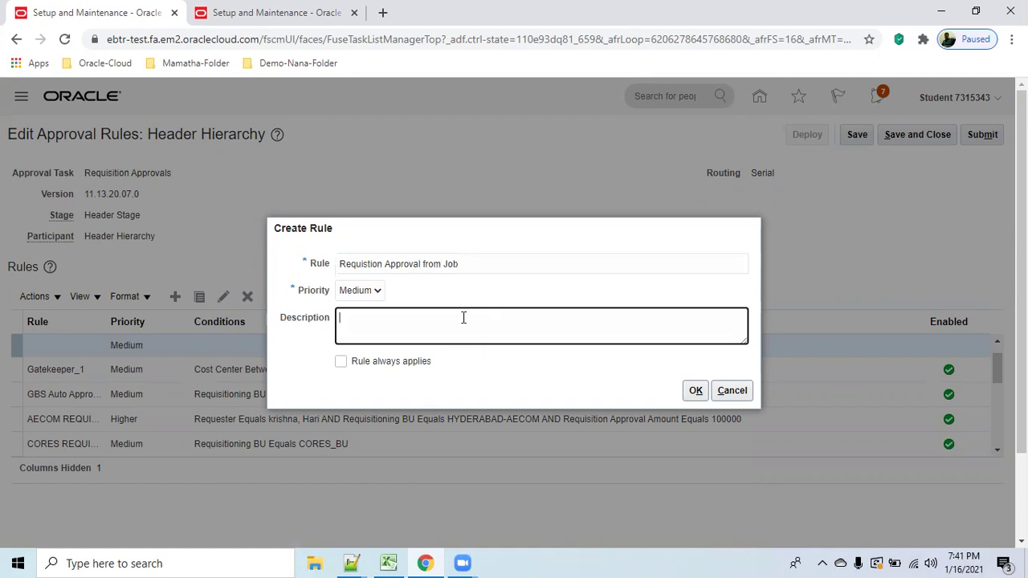
click(381, 291)
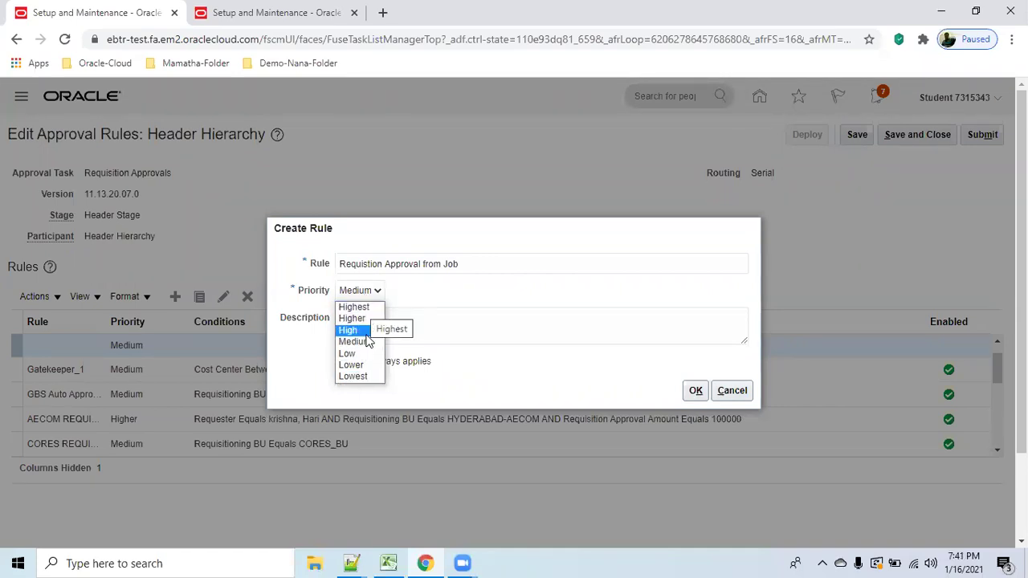
click(489, 293)
click(423, 329)
drag(339, 264, 539, 259)
key(ctrl+c)
click(475, 336)
key(ctrl+v)
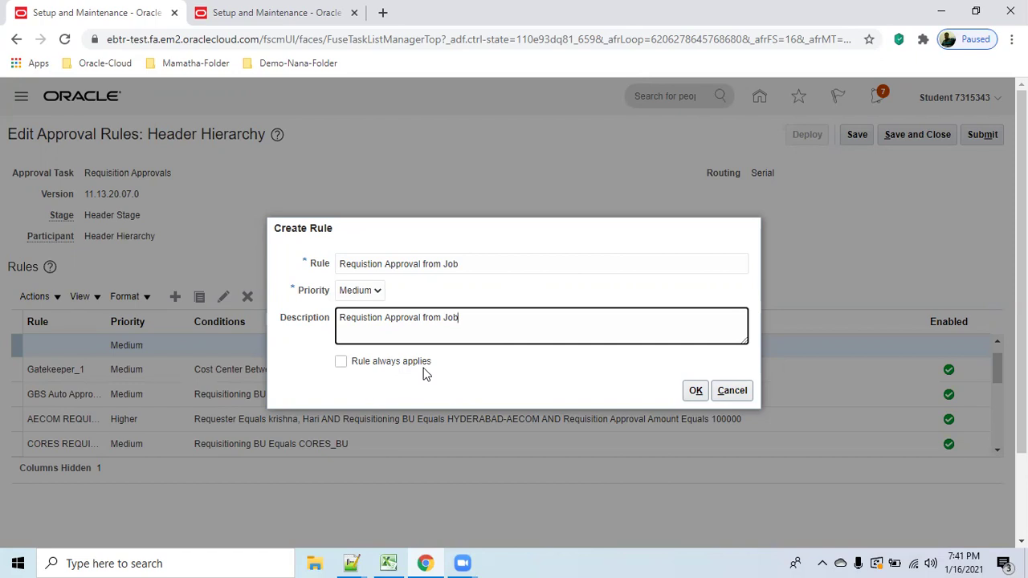
Tick Rule always applies and save the new rule.
click(342, 363)
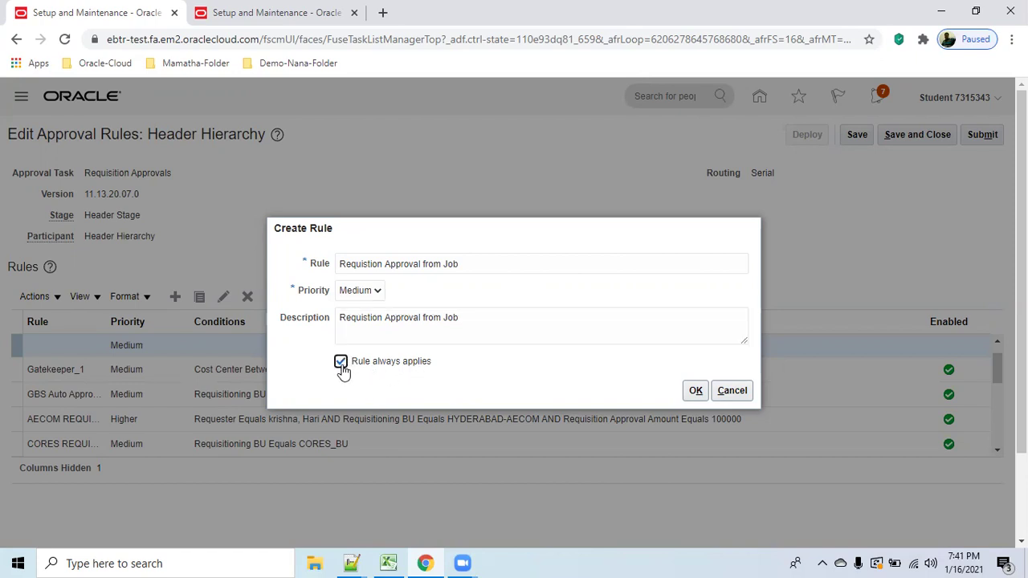
click(342, 363)
click(342, 362)
click(341, 363)
click(342, 363)
click(694, 391)
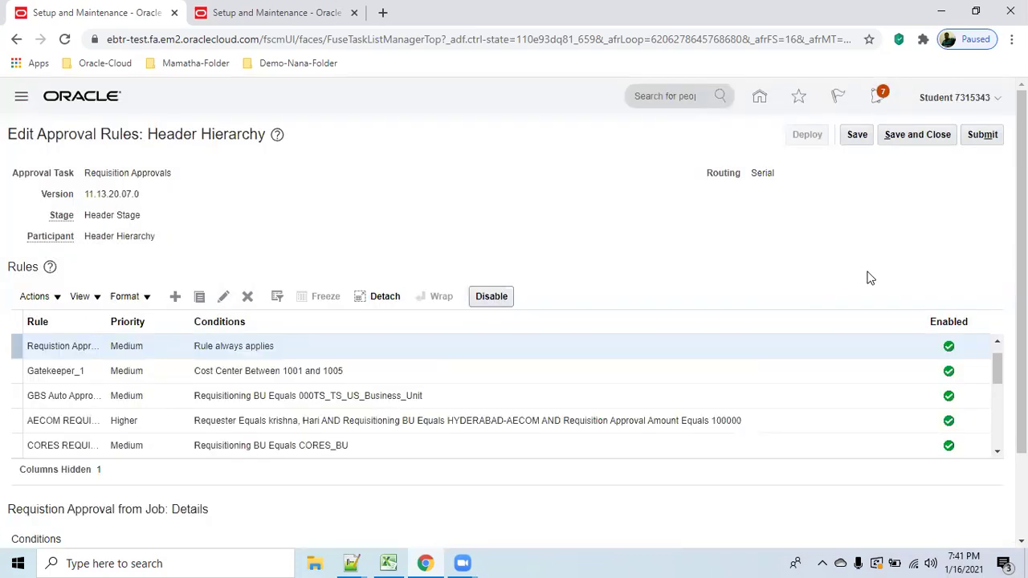
scroll(873, 301, down, 2)
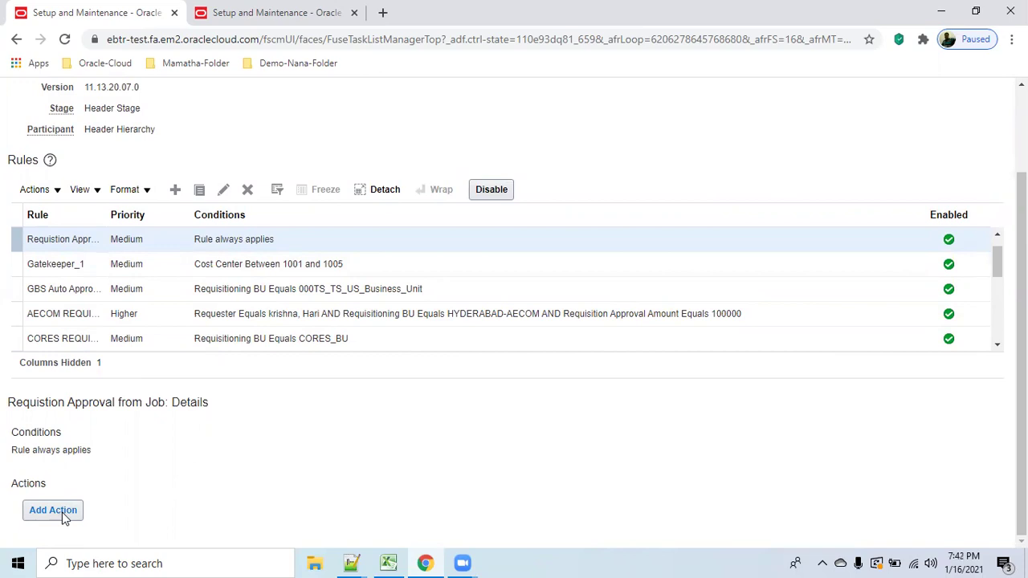
Edit the Requistion Approval from Job rule to untick Rule always applies, and save.
click(307, 239)
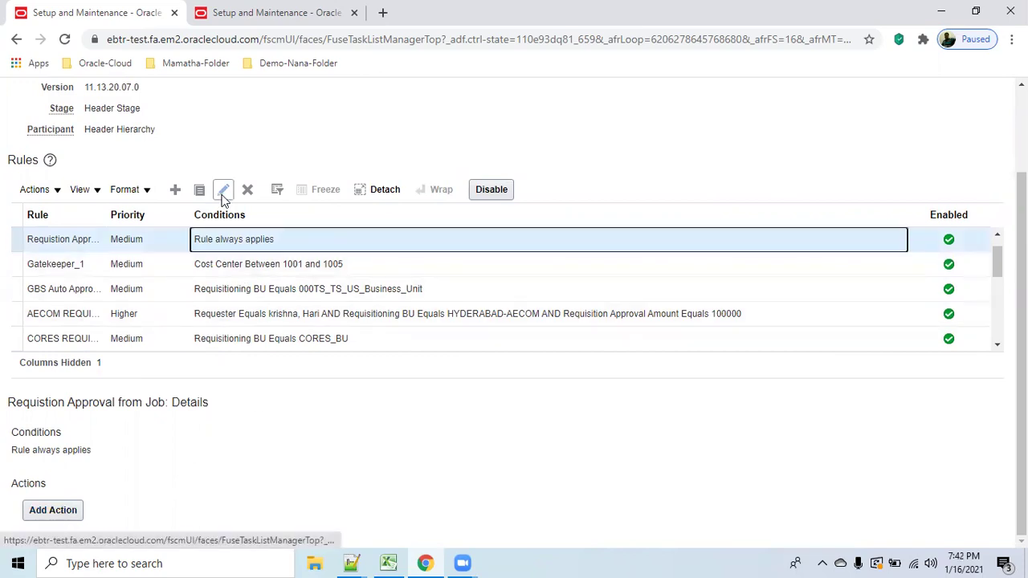
click(223, 193)
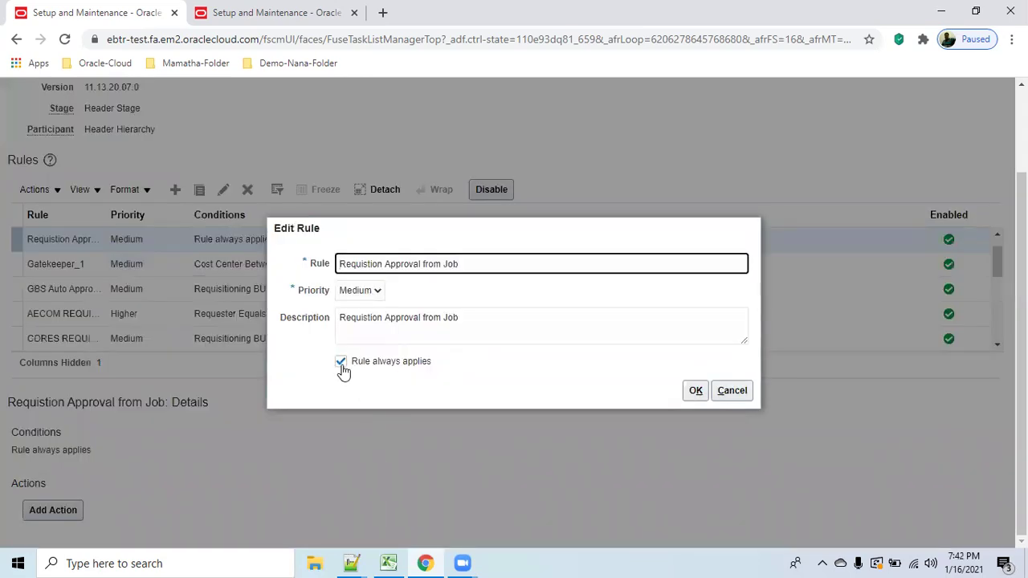
click(341, 363)
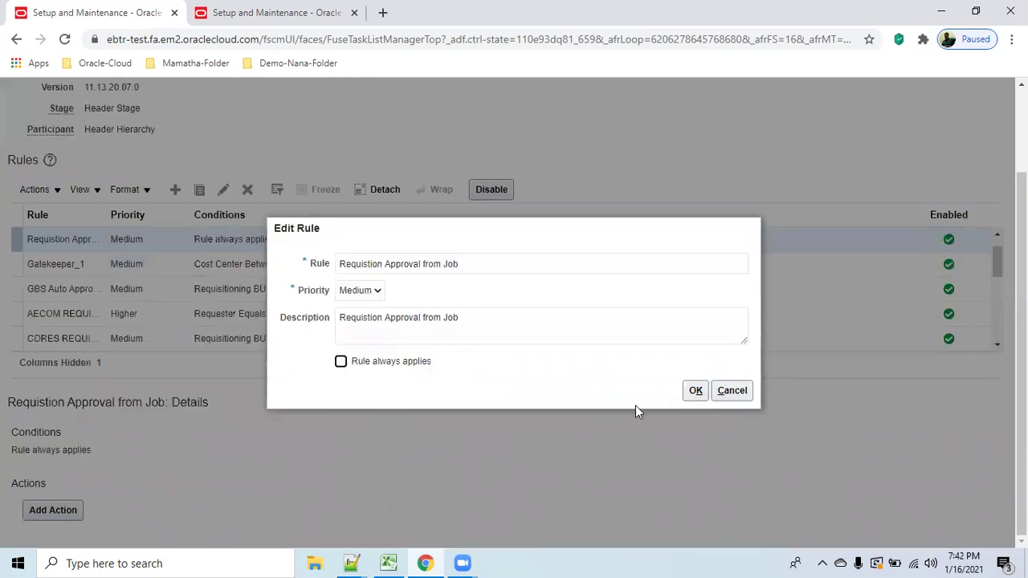
click(695, 391)
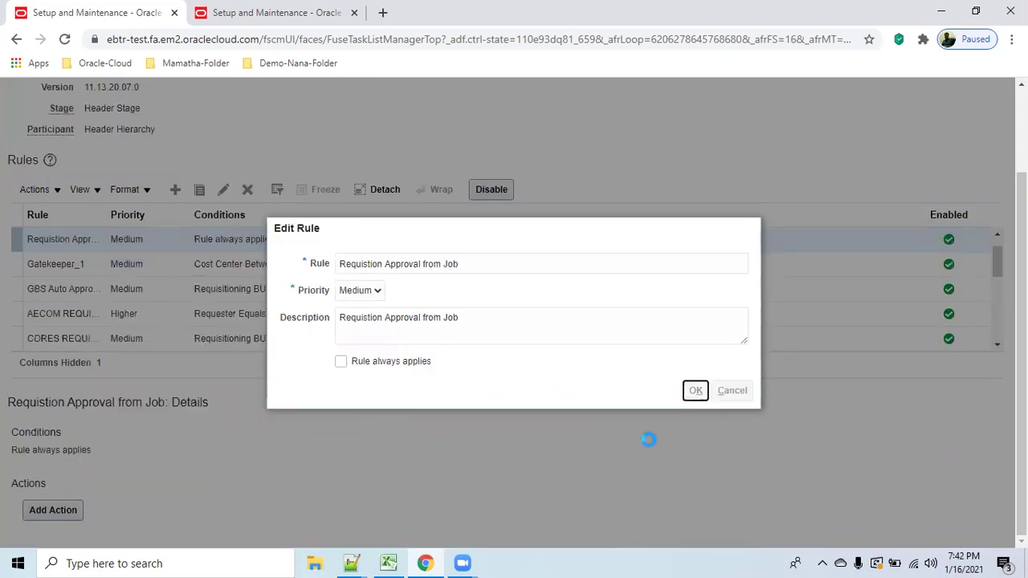
scroll(649, 445, down, 1)
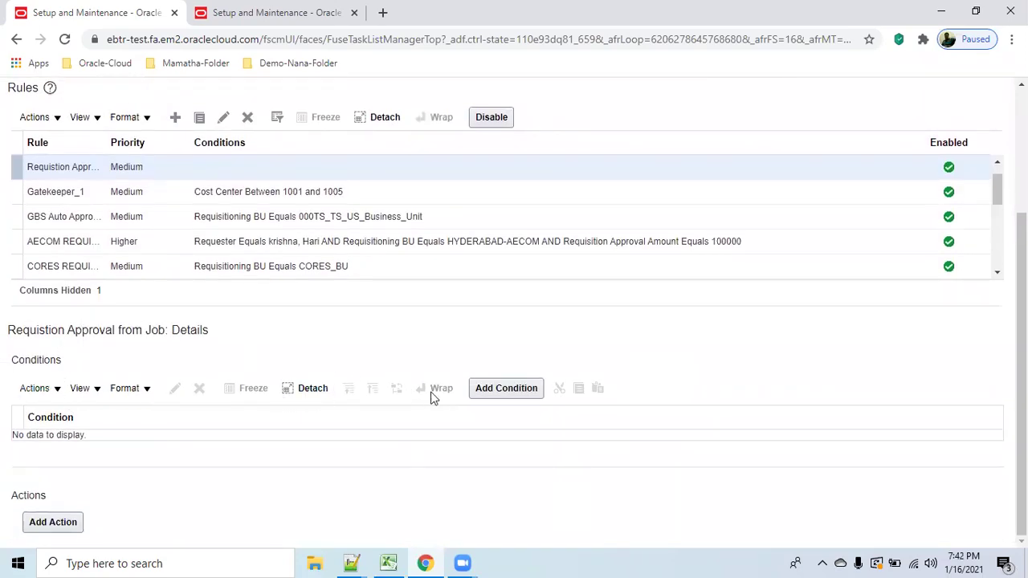
Start a new condition and choose Requisitioning BU as its attribute via the attribute search.
click(501, 388)
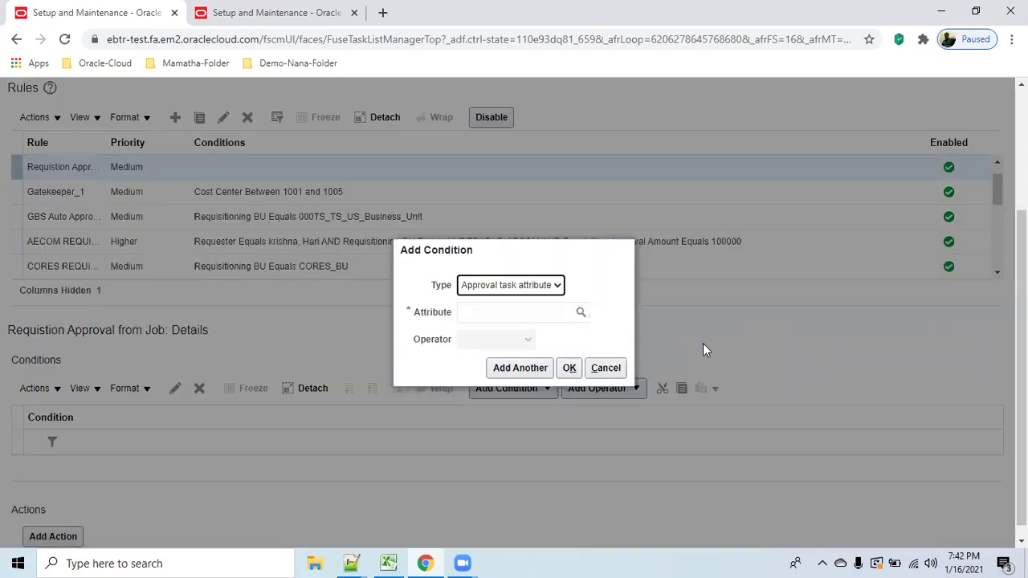
click(516, 309)
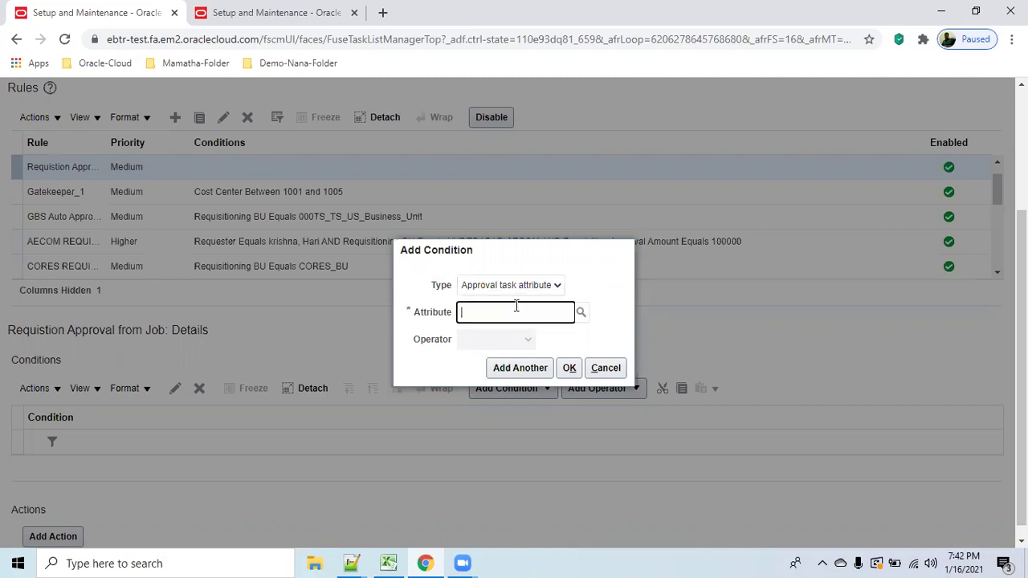
text(REQU)
key(BackSpace)
key(BackSpace)
key(BackSpace)
text(equ)
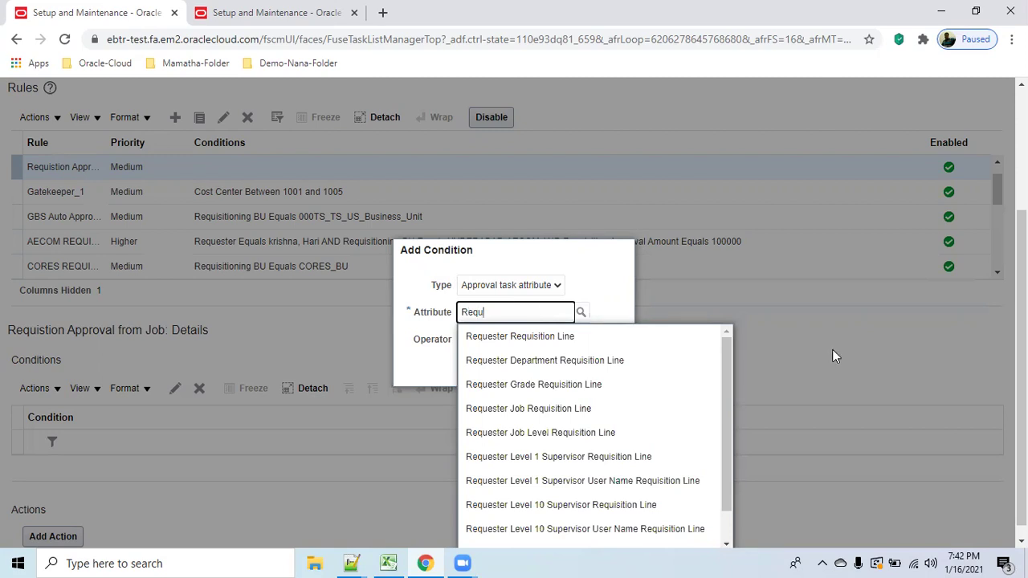
scroll(1022, 322, down, 1)
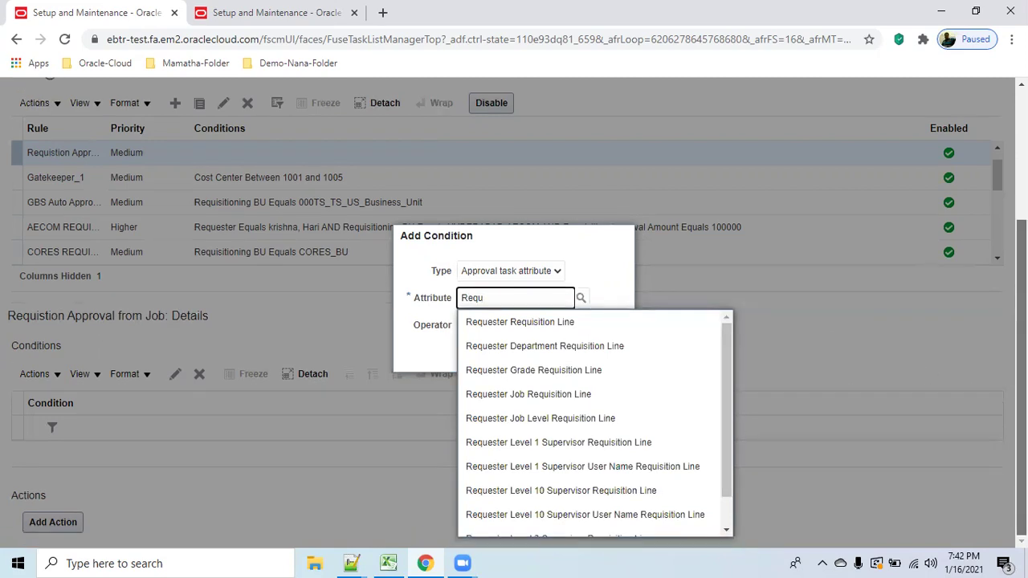
scroll(731, 446, down, 1)
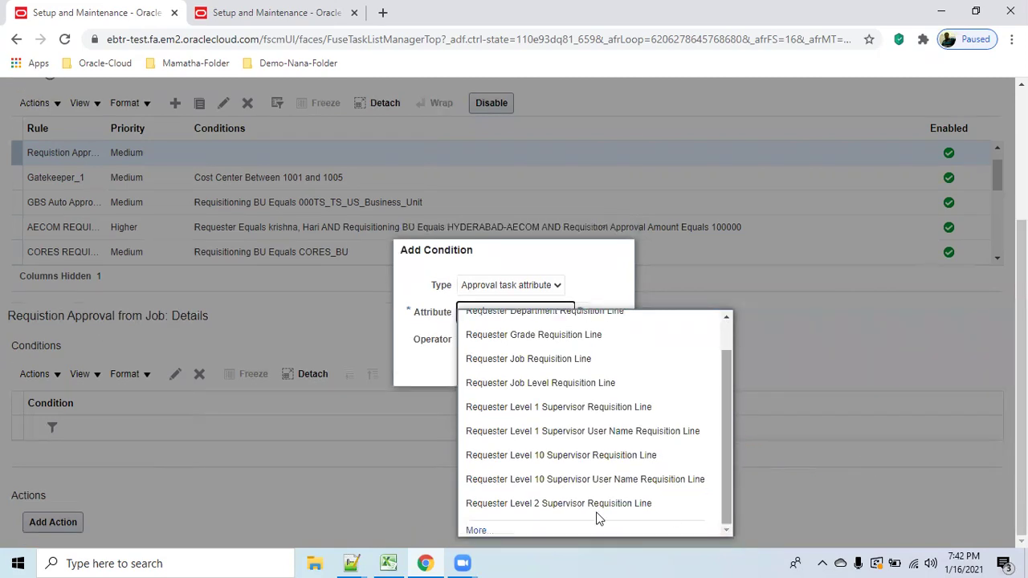
click(476, 530)
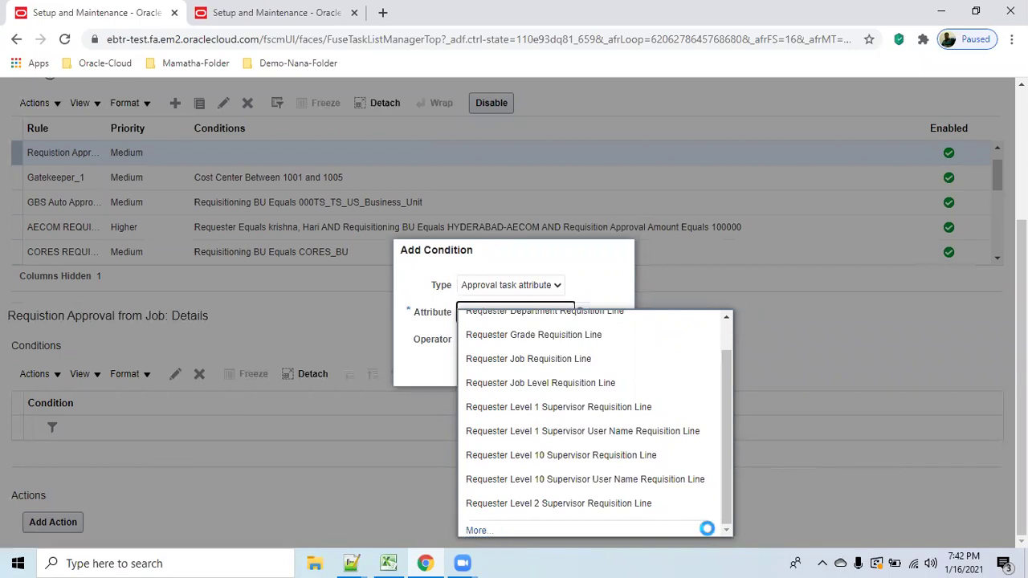
click(494, 272)
text(is)
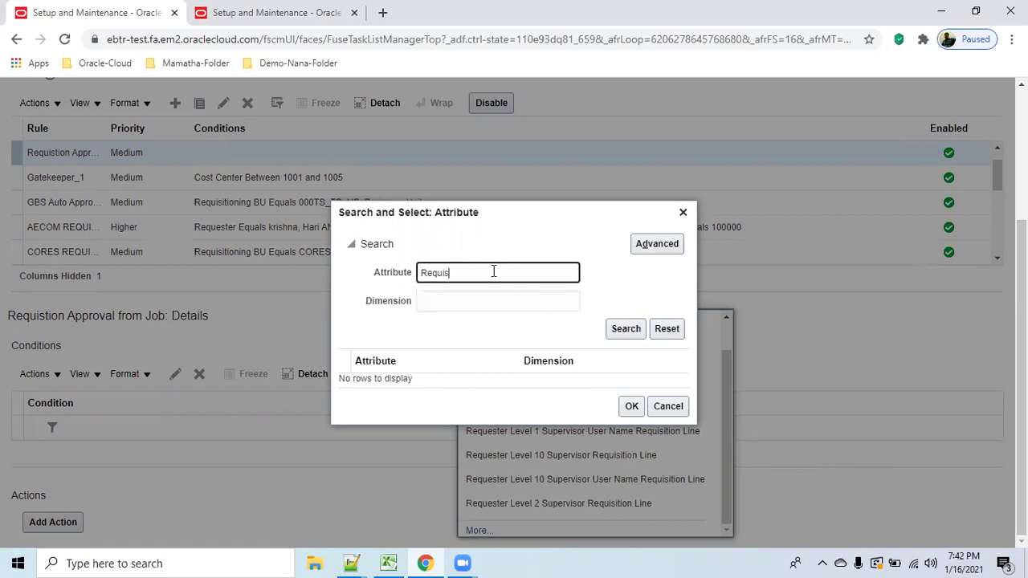
text(ition BU)
click(611, 329)
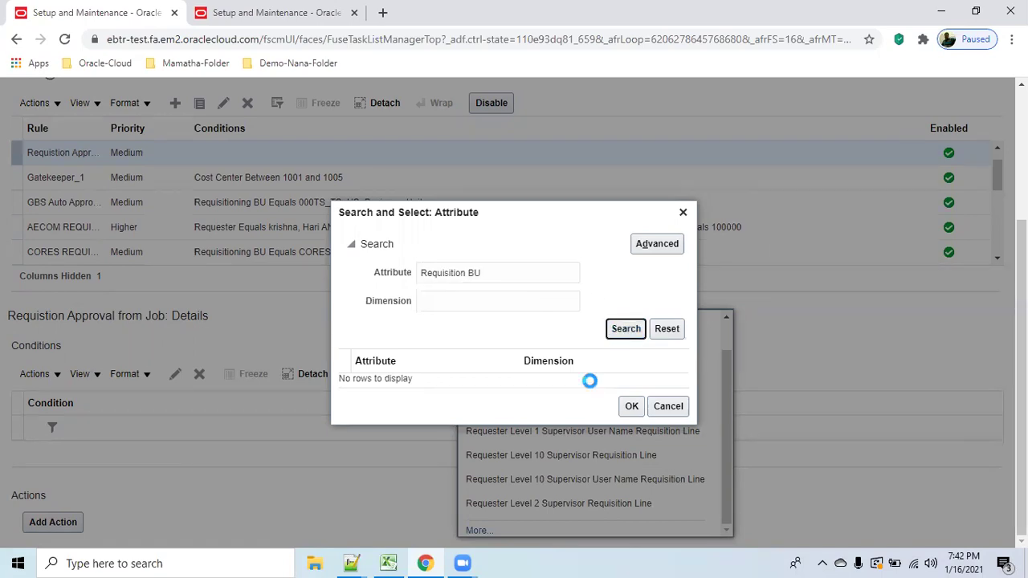
click(500, 272)
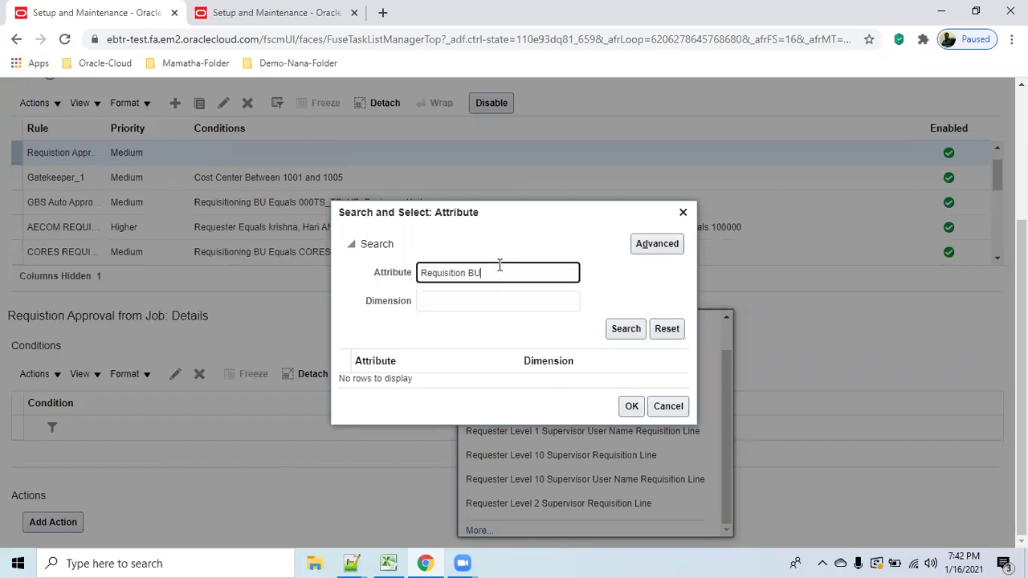
triple_click(503, 270)
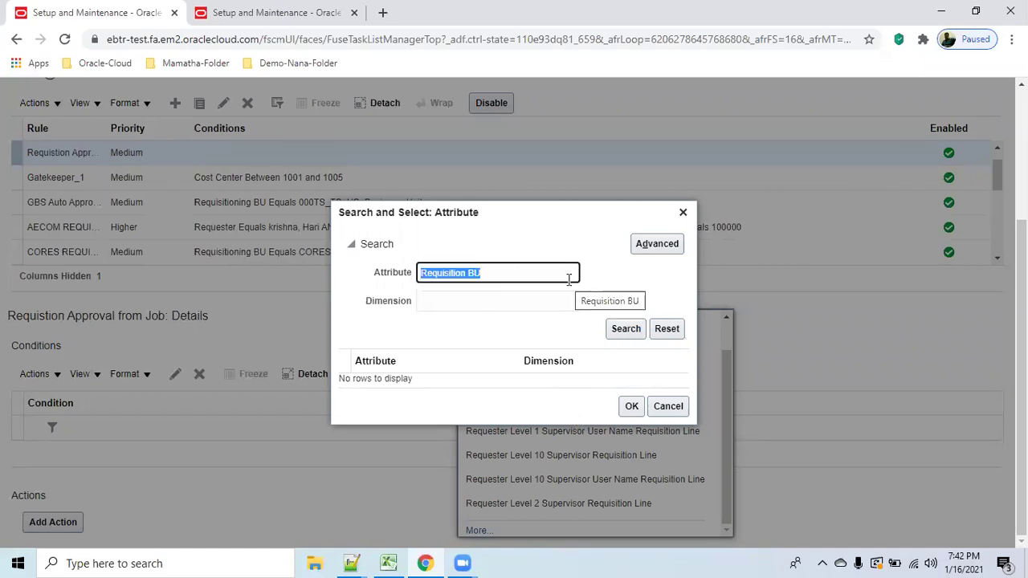
text(Requ)
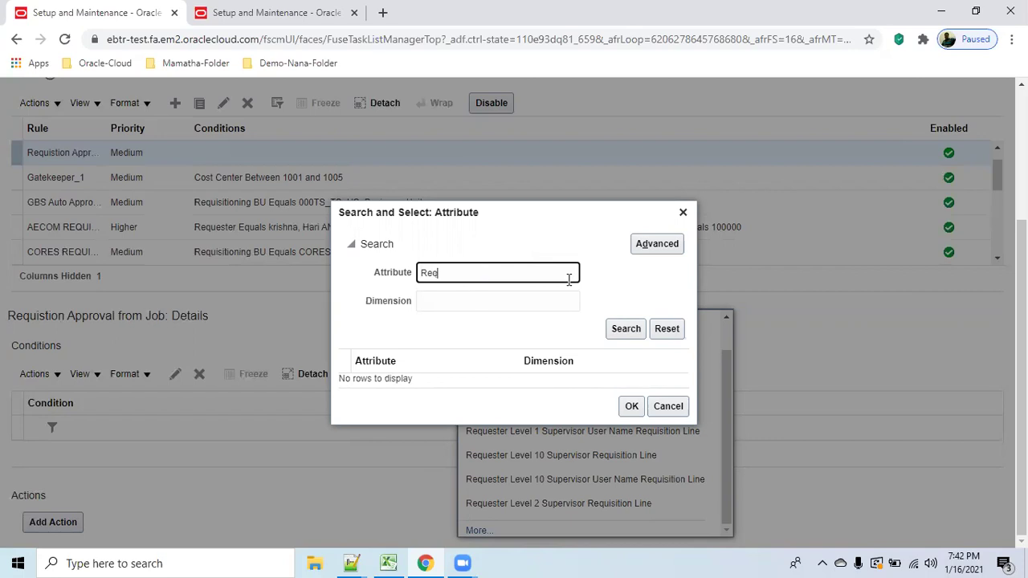
click(617, 333)
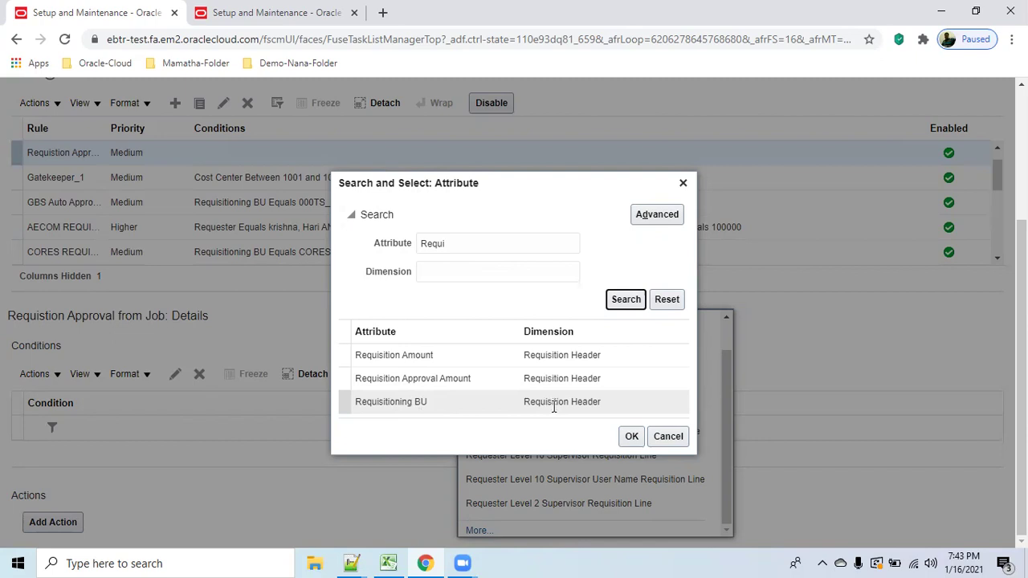
click(438, 404)
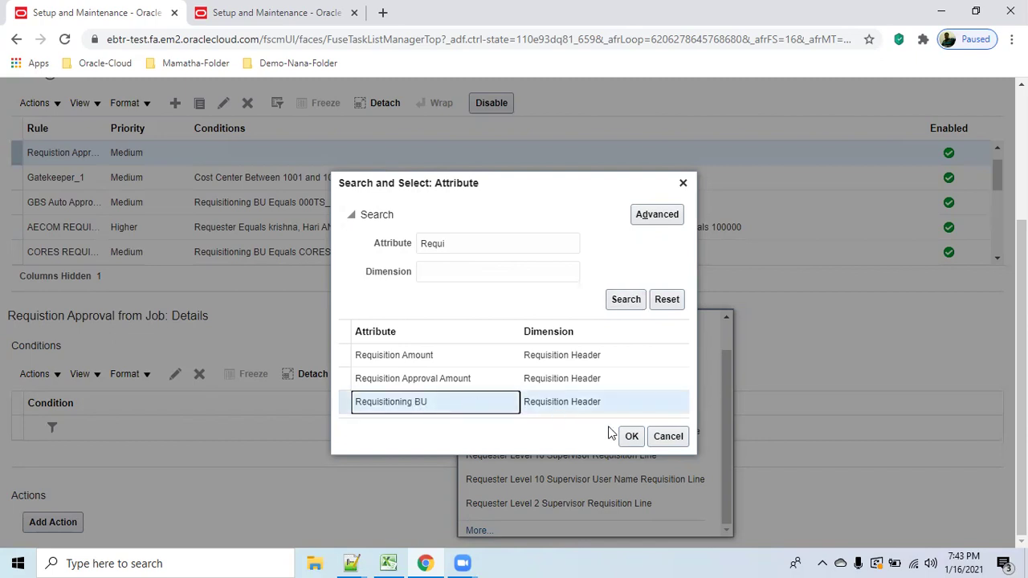
click(631, 436)
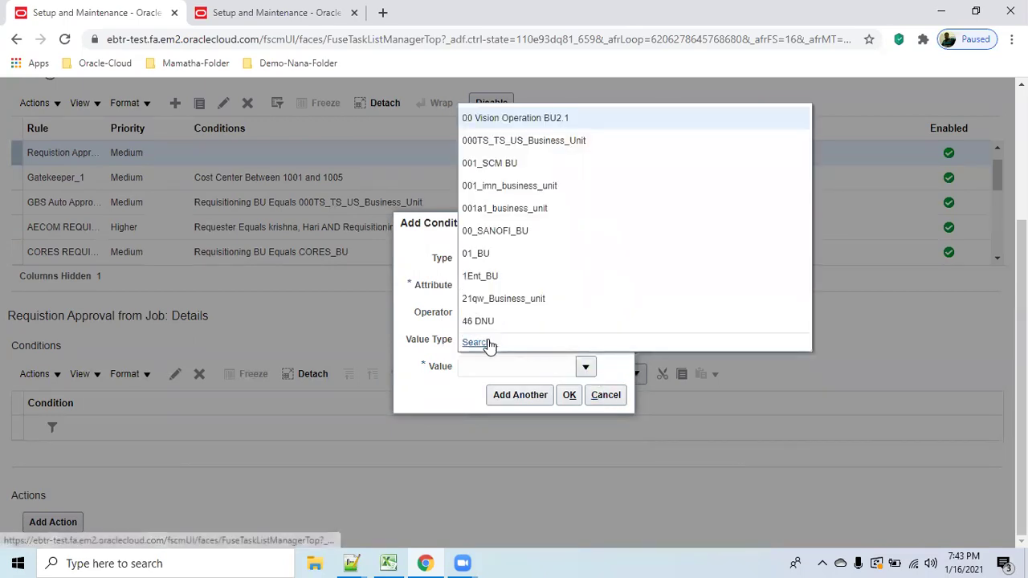
Search business units for 'abc', pick abc_BU1 as the value, and add the condition.
click(488, 343)
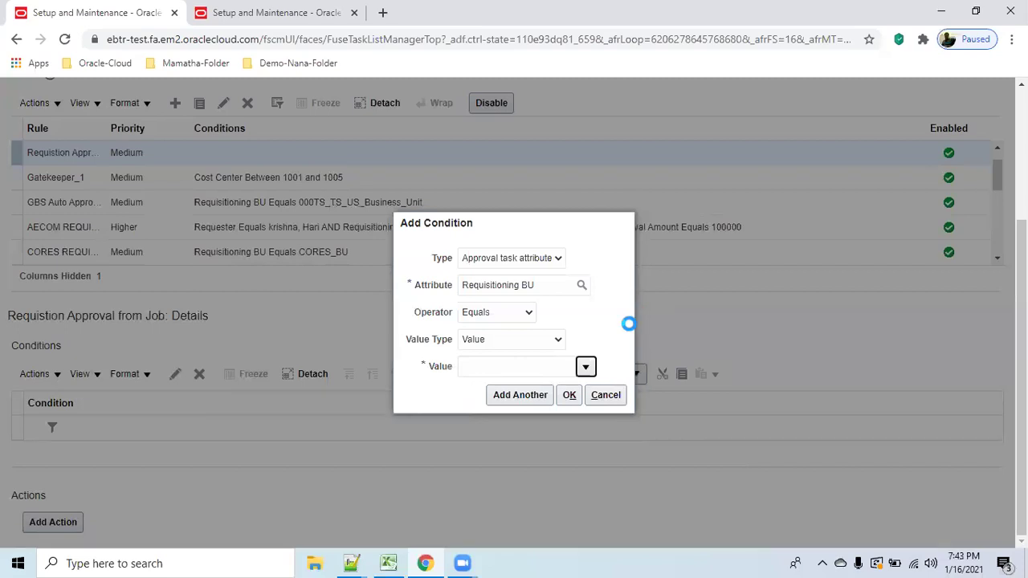
click(476, 296)
text(abc)
click(625, 325)
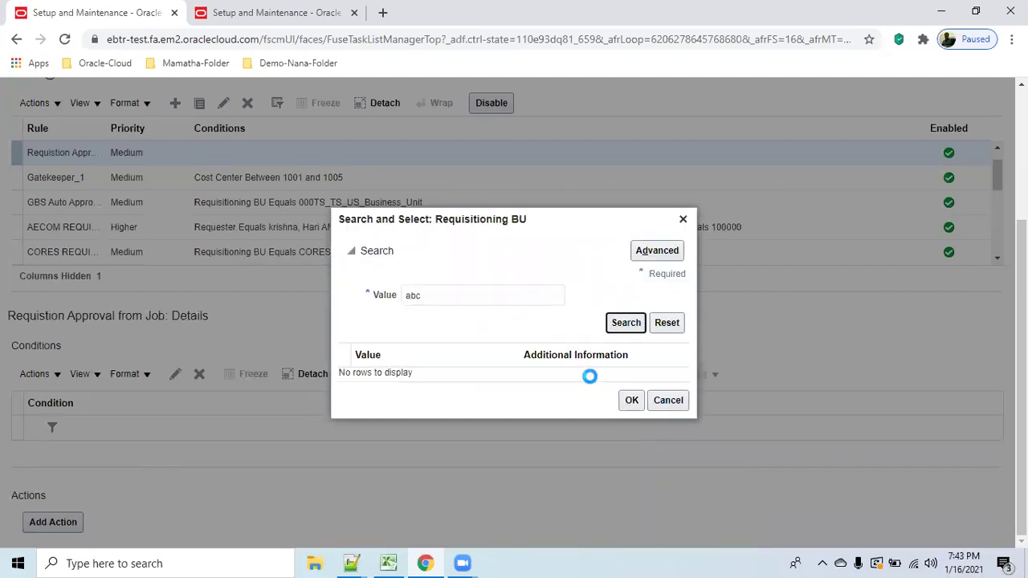
click(493, 374)
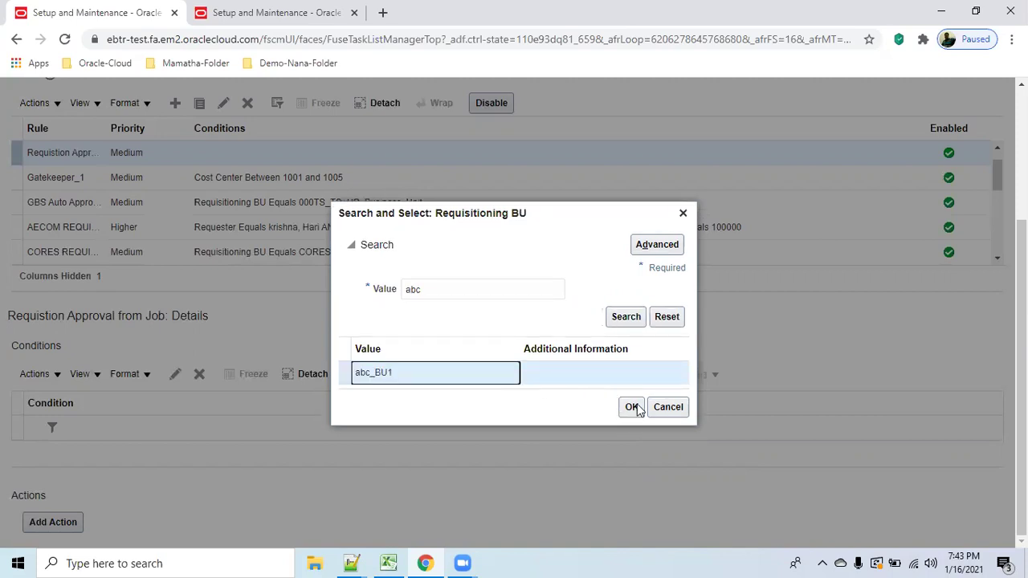
click(629, 411)
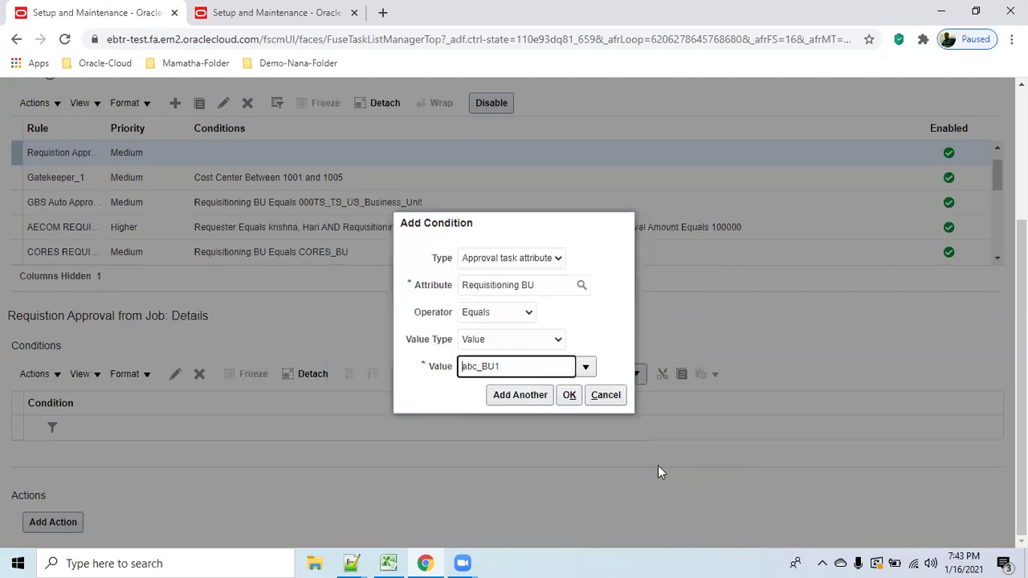
click(570, 396)
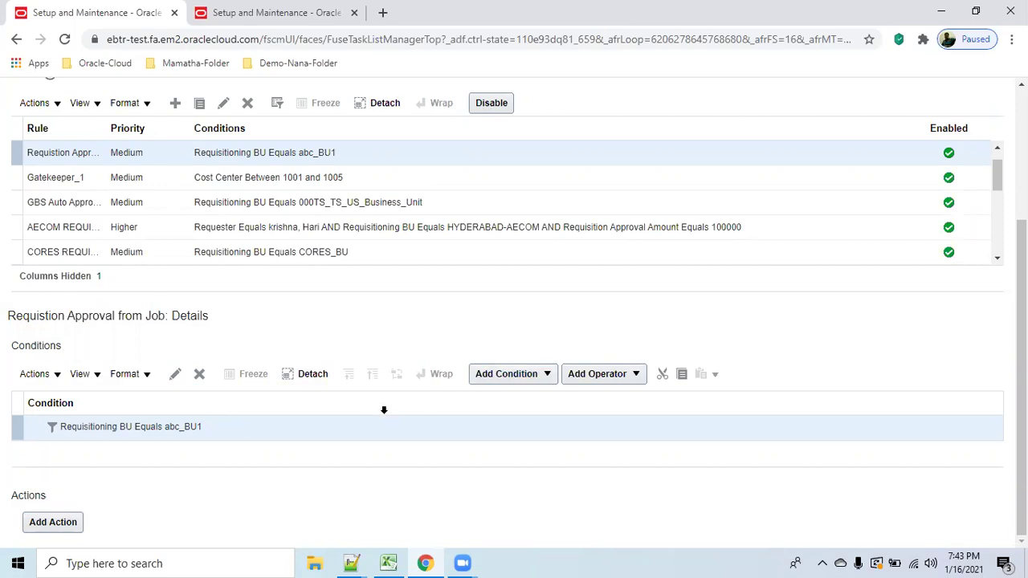
Add an approval action routed by Job level with the chain based on the Requester.
click(53, 523)
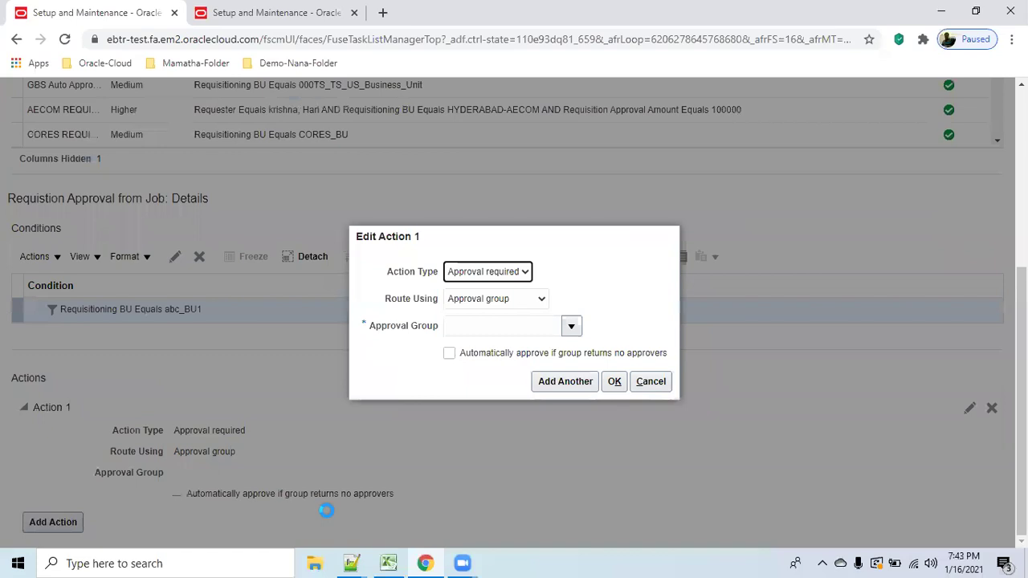
click(541, 298)
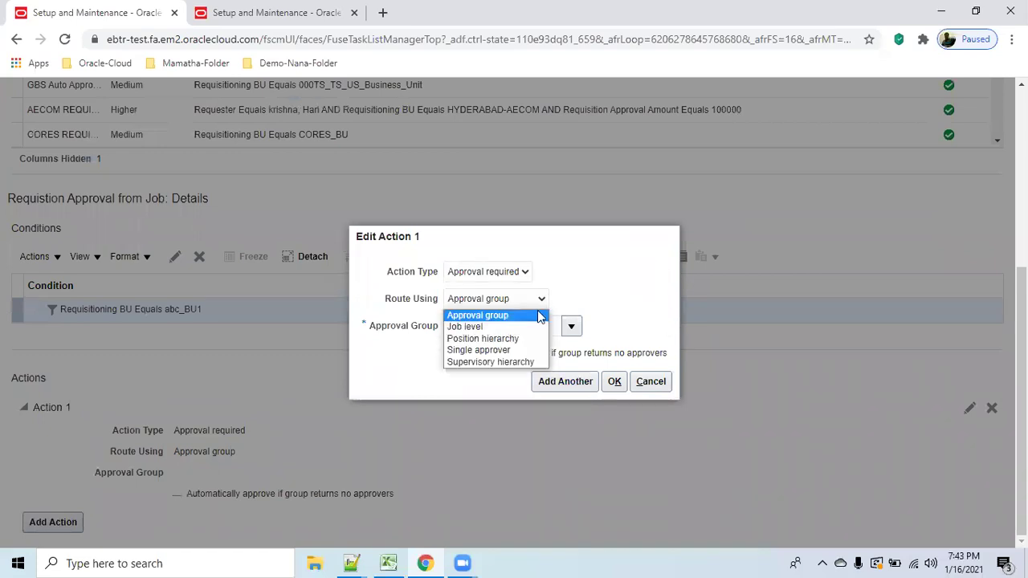
click(514, 326)
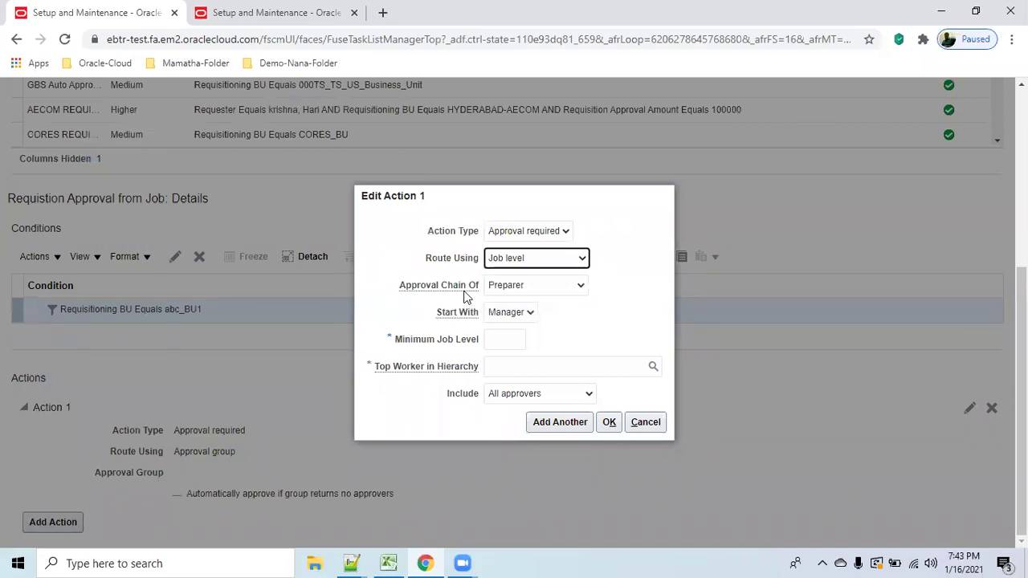
click(580, 286)
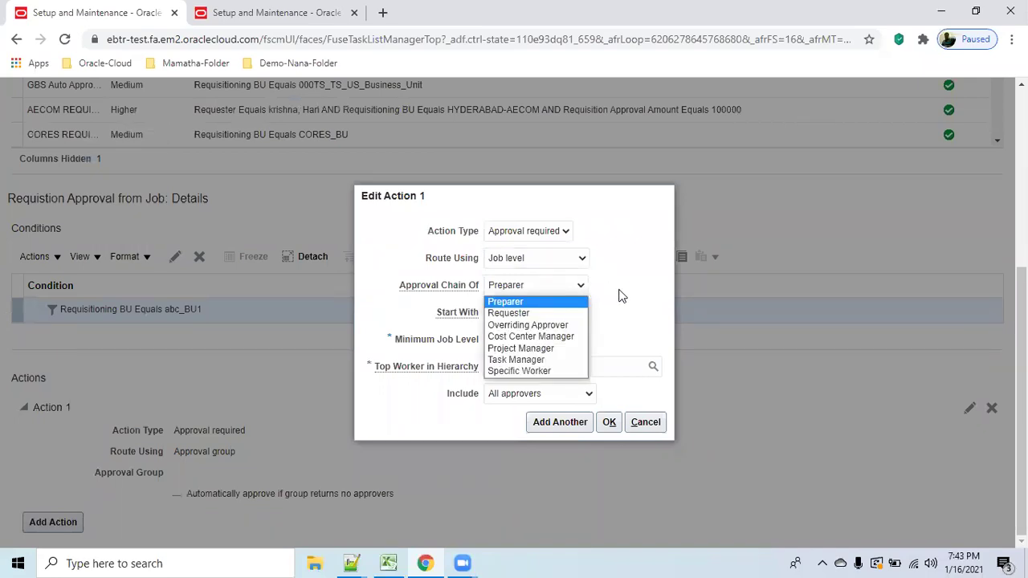
click(562, 313)
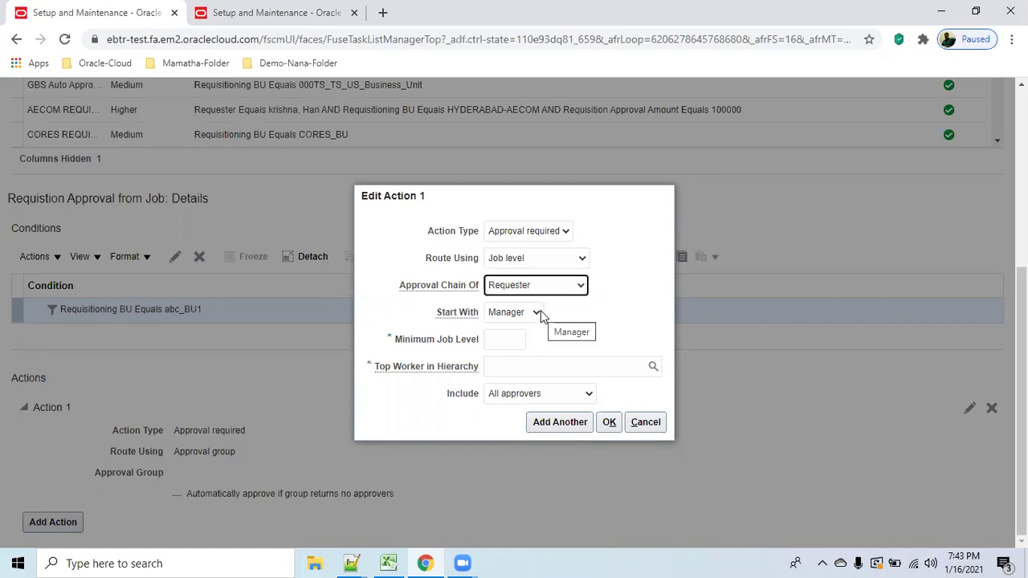
click(517, 343)
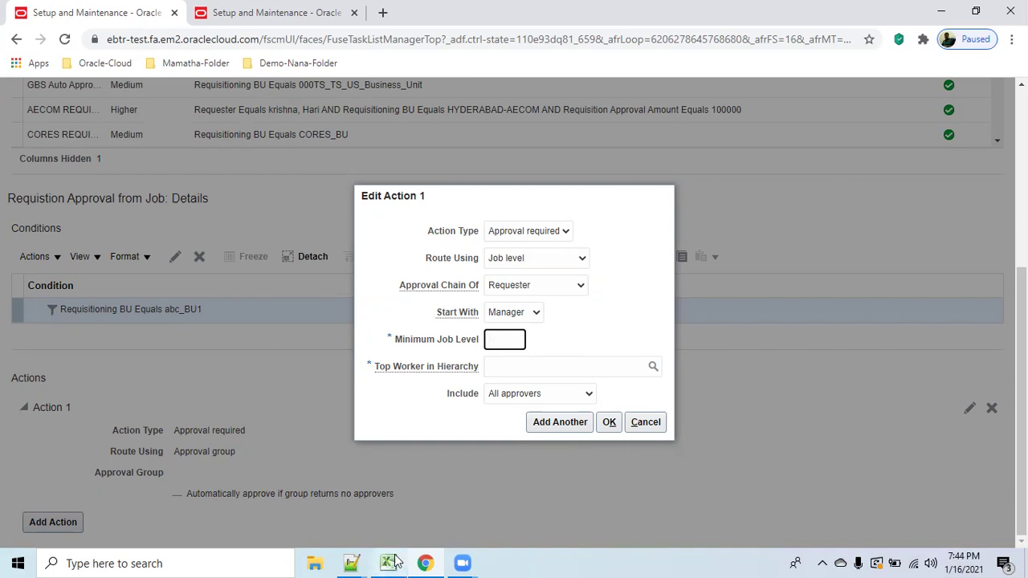
Copy 3000 from Excel cell M9 into the Minimum Job Level field.
mouse_move(390, 561)
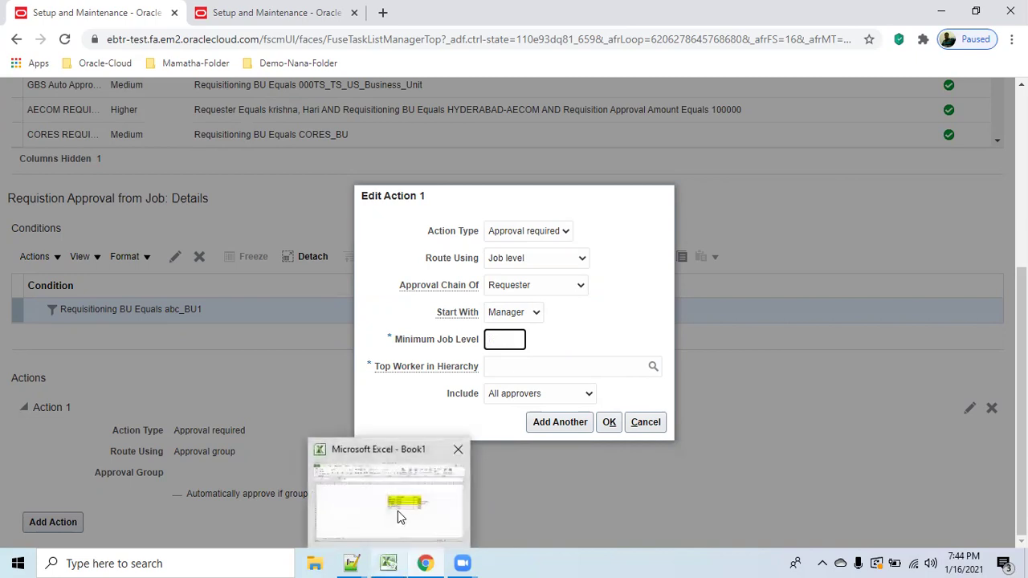
click(396, 509)
click(643, 420)
click(711, 285)
double_click(249, 119)
key(ctrl+c)
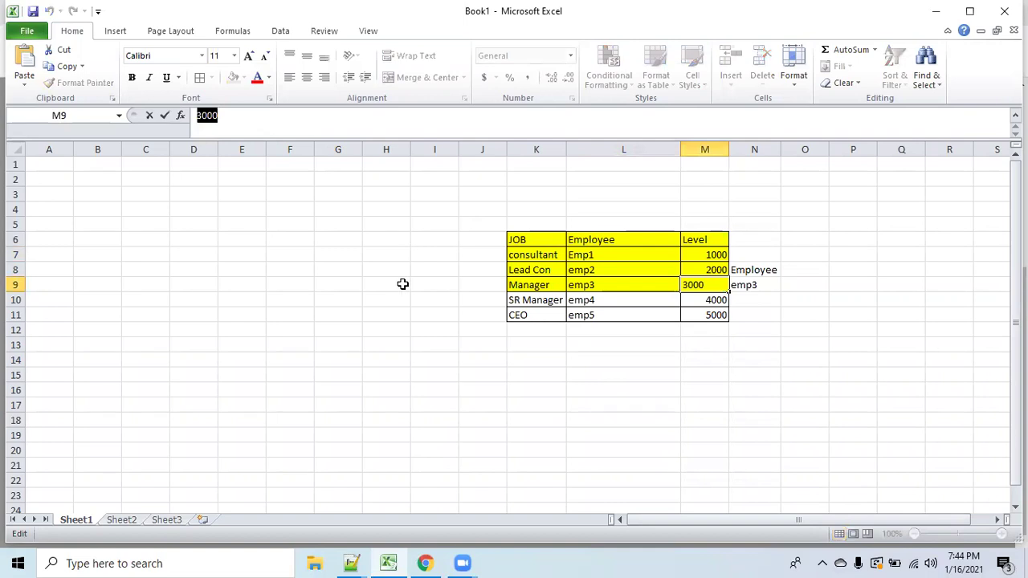
click(935, 11)
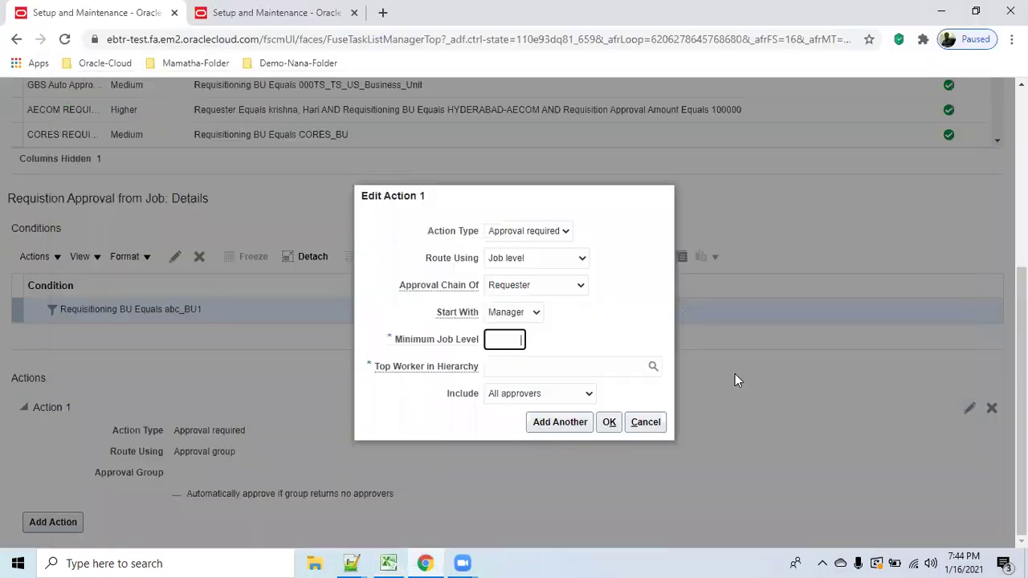
key(ctrl+v)
key(Tab)
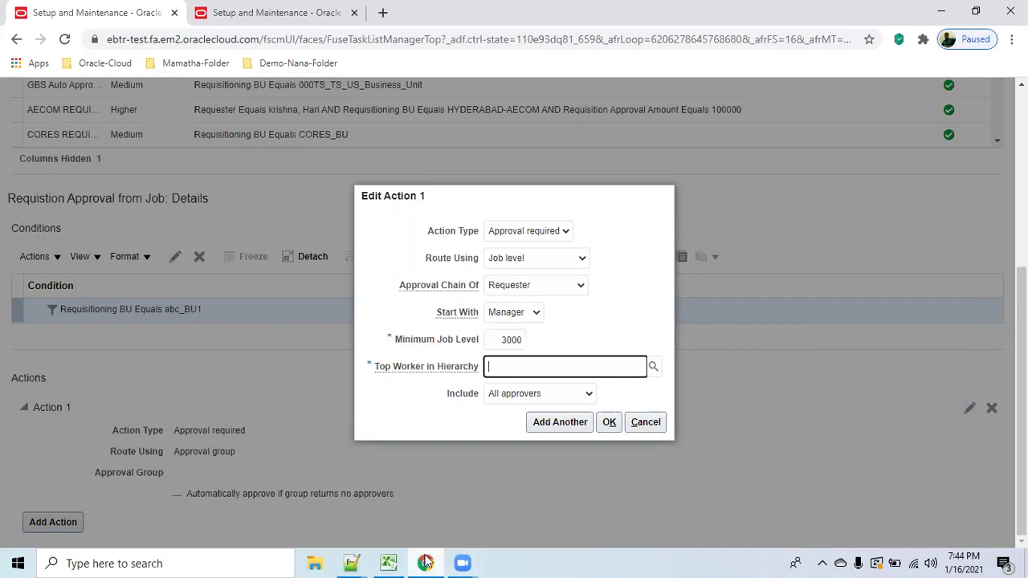
Check in Excel that the Manager's employee in cell L9 is emp3.
mouse_move(383, 561)
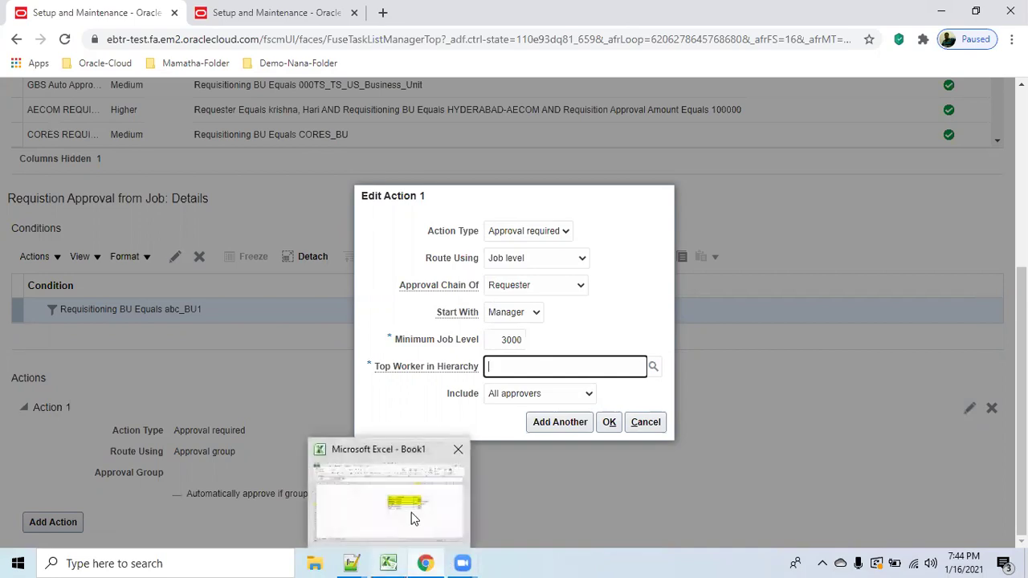
click(414, 519)
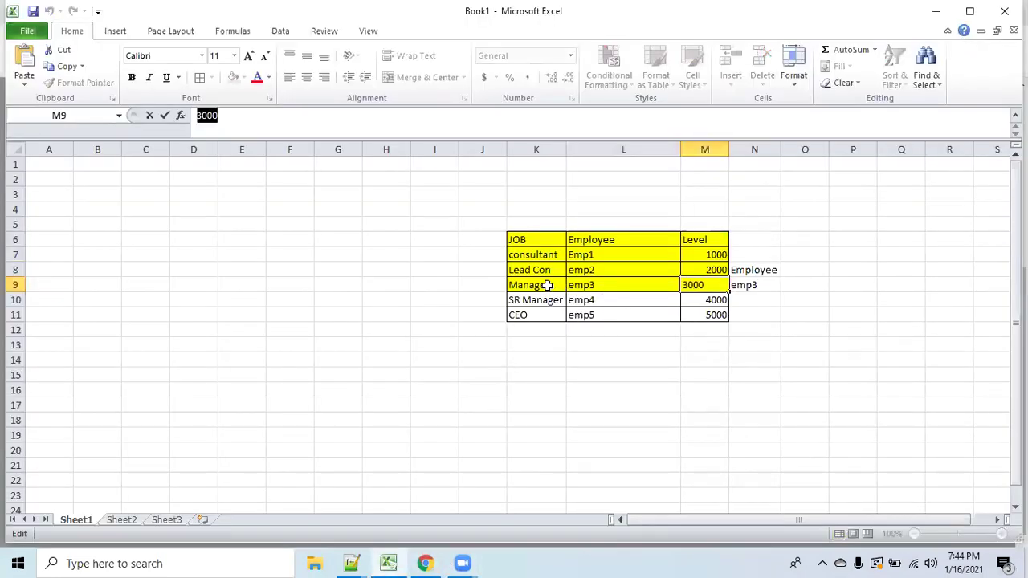
click(546, 285)
click(625, 284)
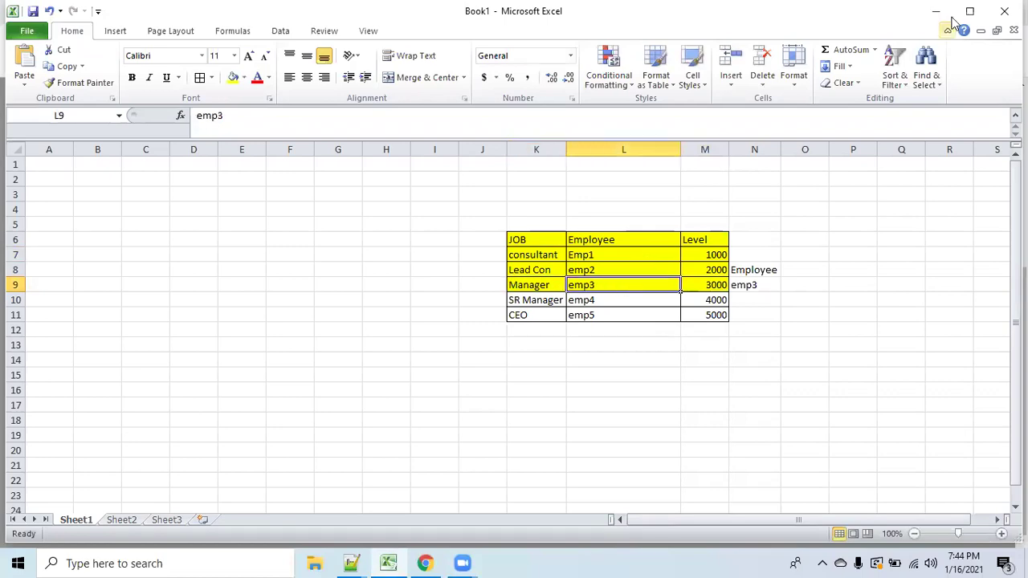
click(936, 11)
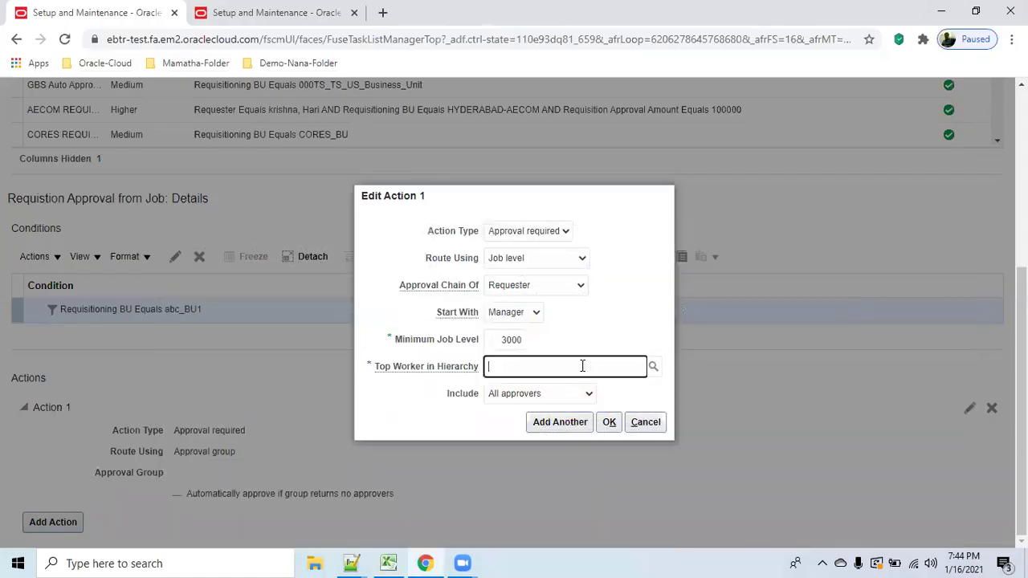
Search workers for emp3 and set emp3 (Manager) as Top Worker in Hierarchy.
click(653, 367)
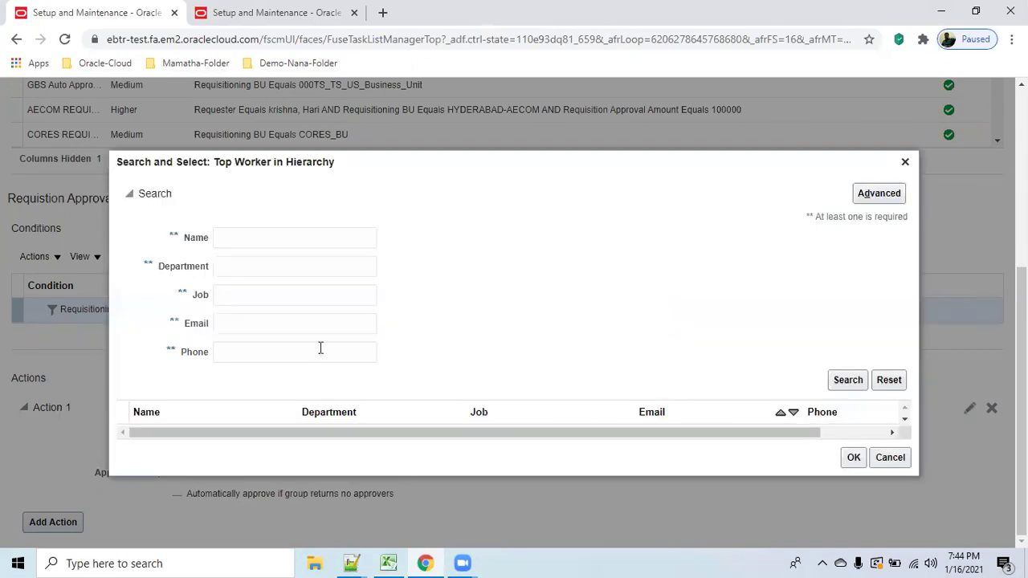
click(257, 240)
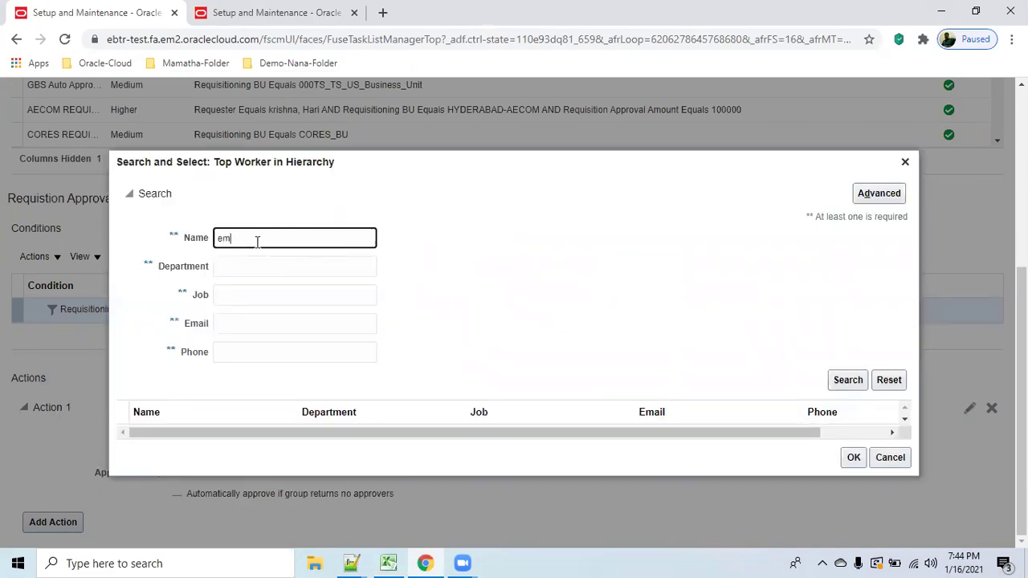
click(845, 379)
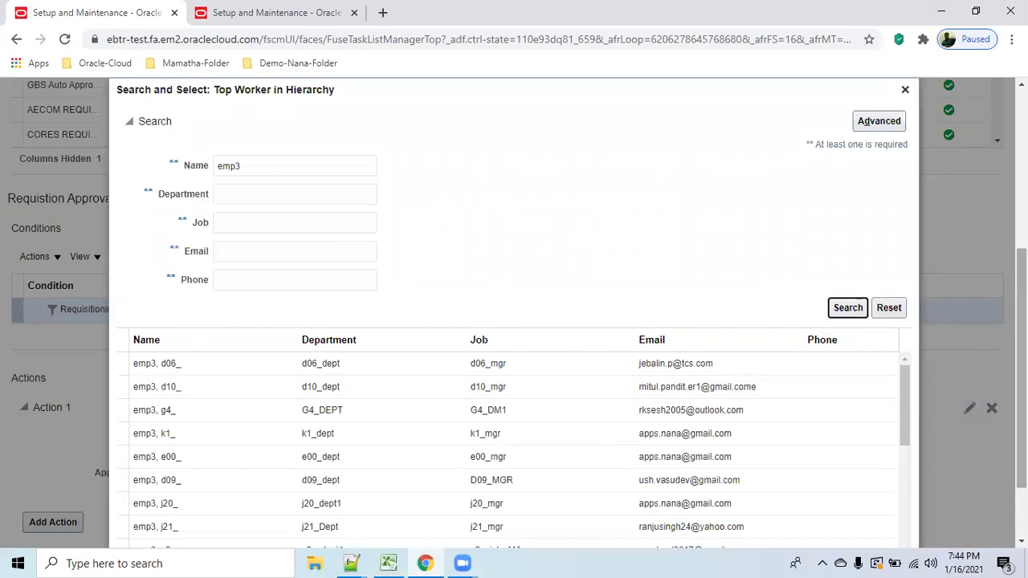
scroll(905, 485, down, 3)
drag(910, 339, 933, 474)
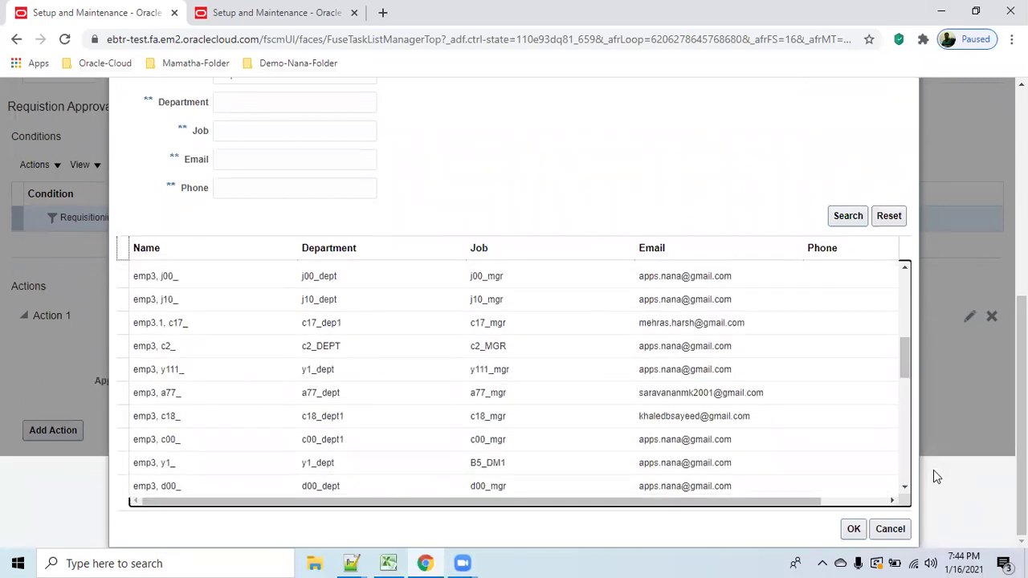
drag(906, 371, 936, 486)
drag(906, 426, 919, 472)
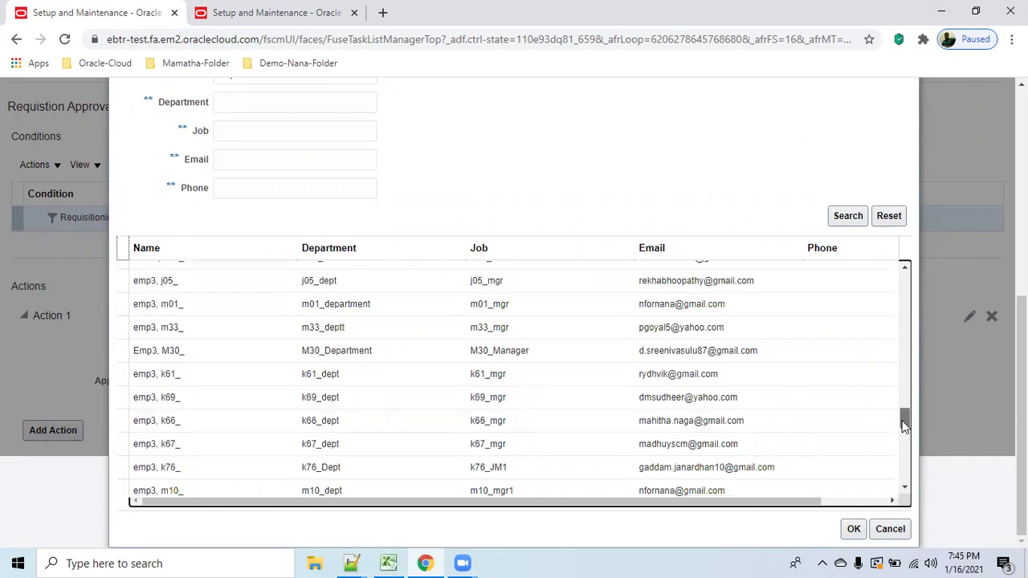
scroll(905, 434, down, 1)
drag(905, 434, 918, 502)
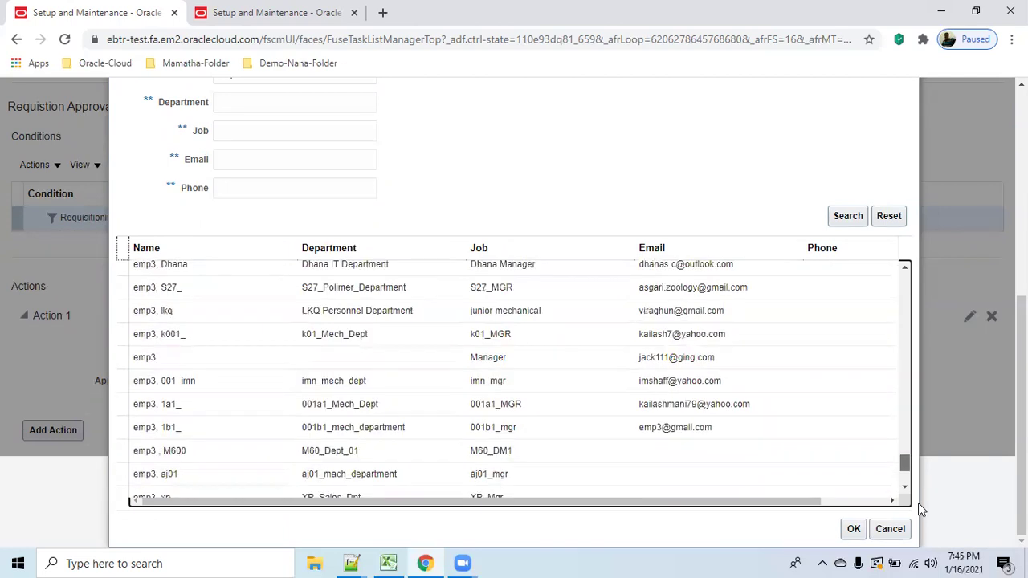
click(547, 361)
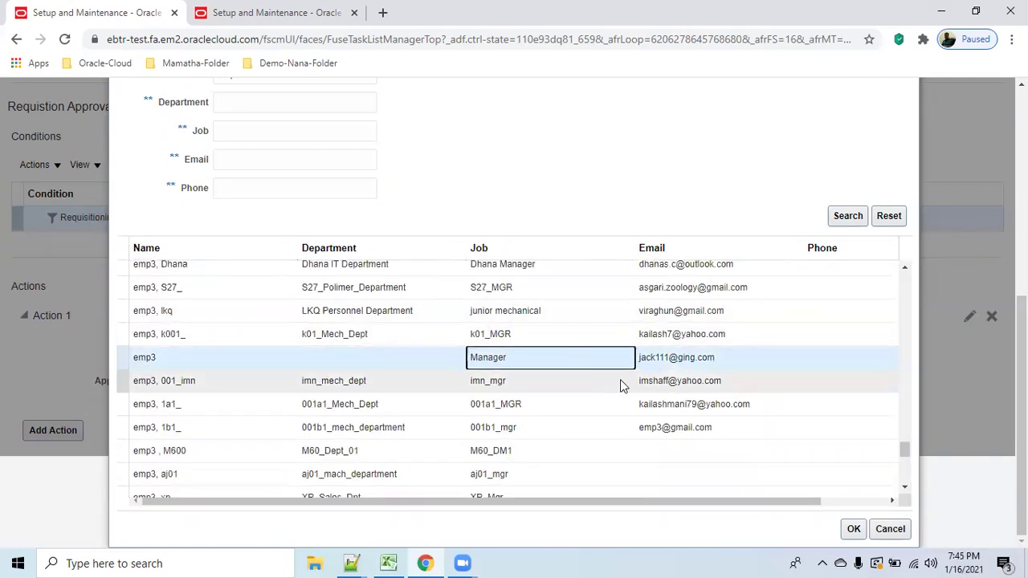
click(854, 528)
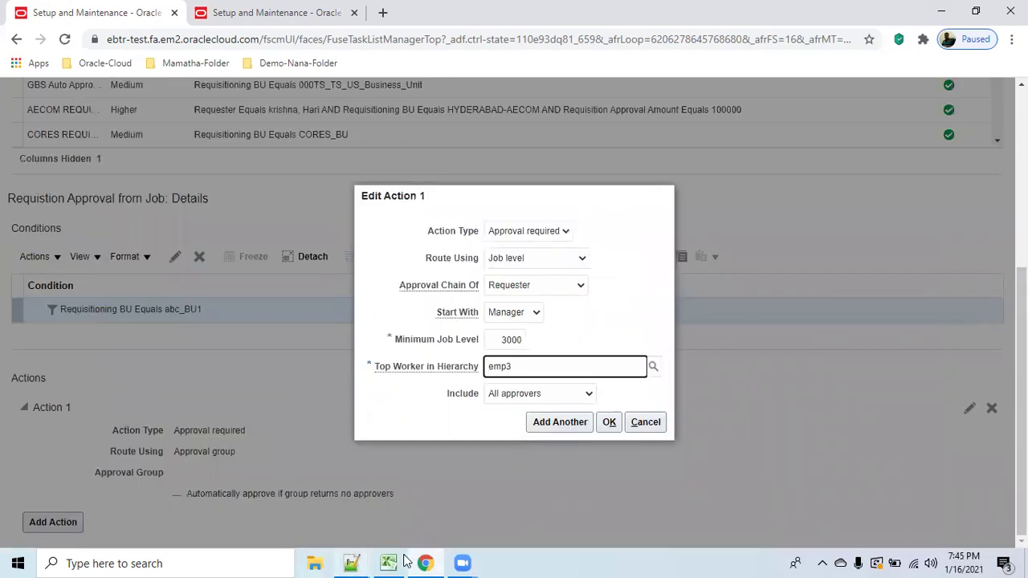
Widen Excel column O and enter emp3's e-mail address in cell O9.
mouse_move(385, 561)
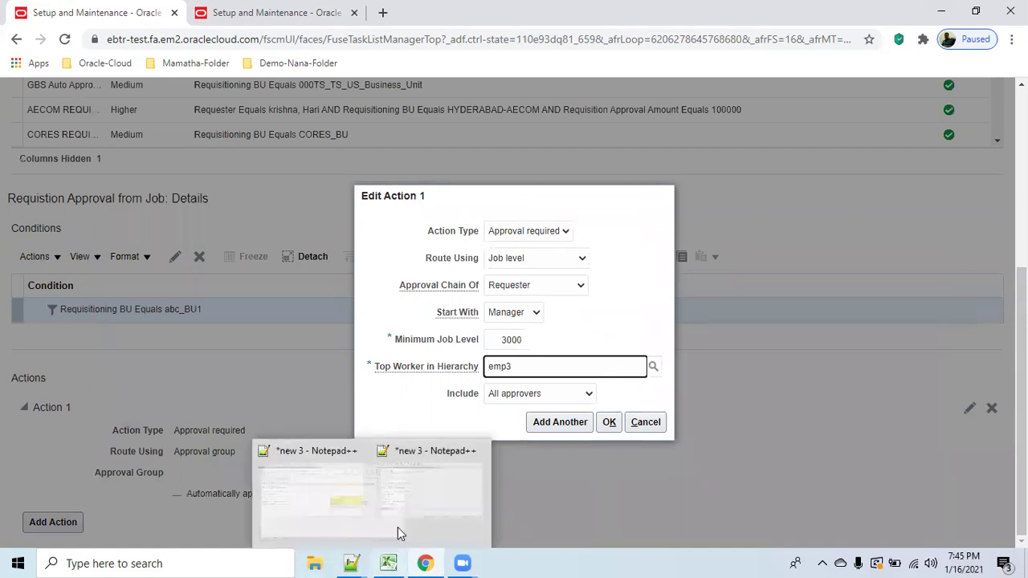
click(391, 562)
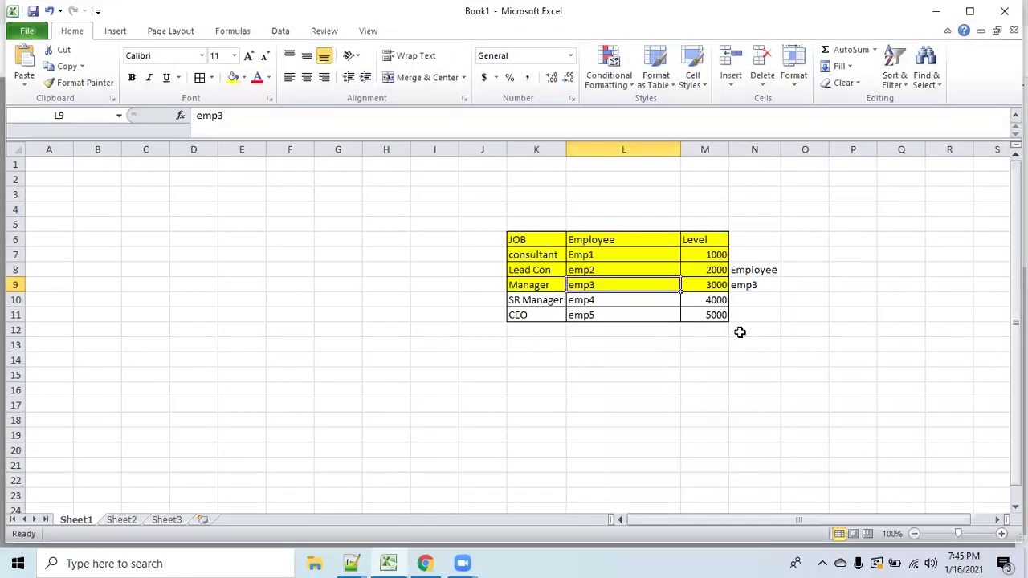
click(807, 285)
drag(829, 150, 937, 150)
double_click(832, 285)
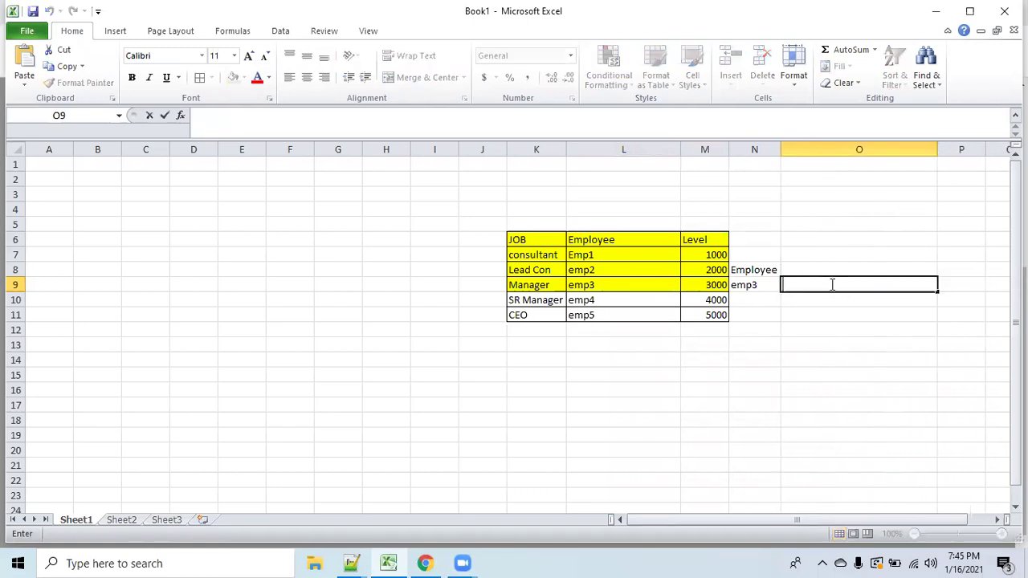
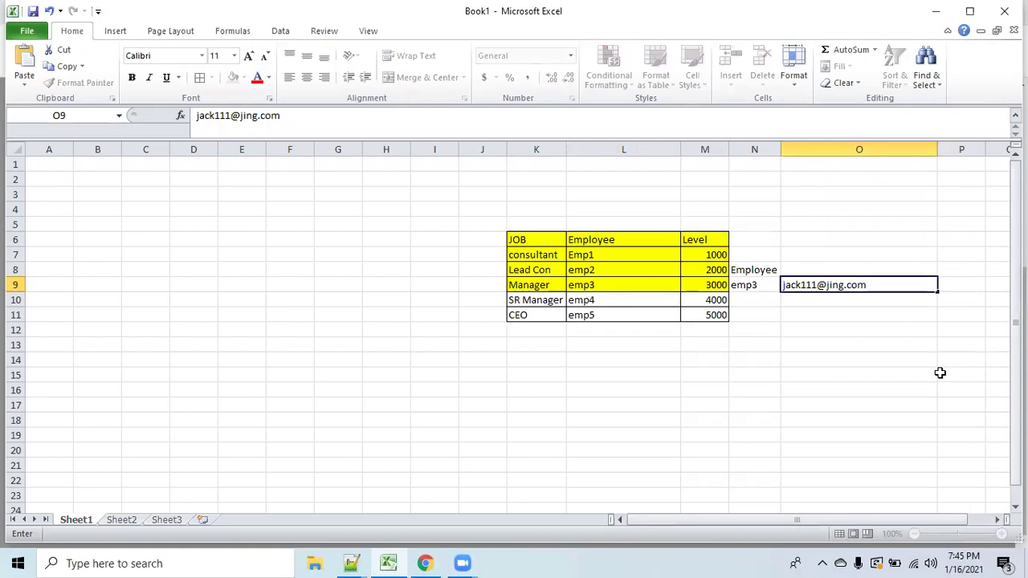
click(940, 372)
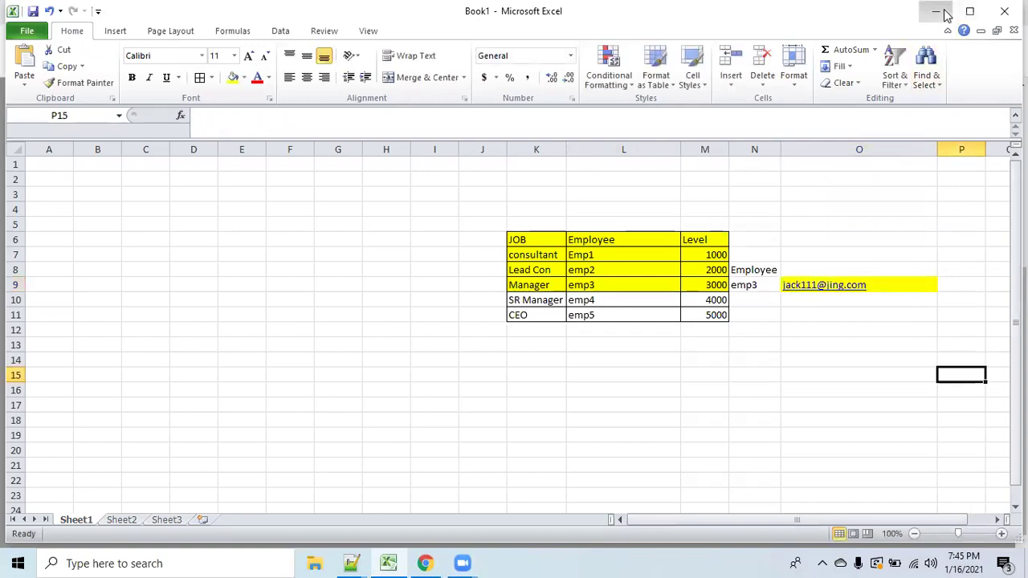
click(936, 11)
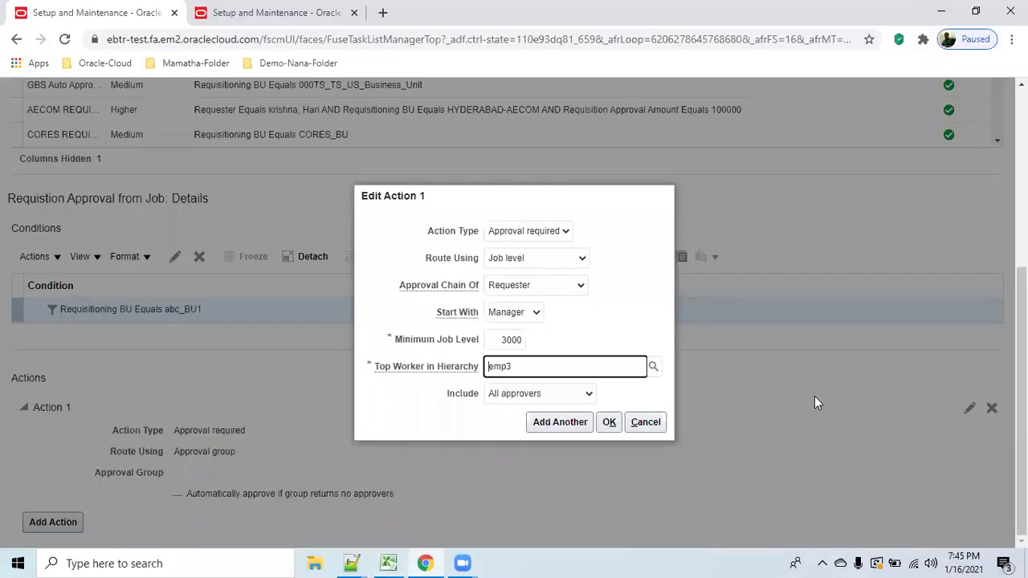
Keep Include set to All approvers and save the Edit Action 1 settings.
click(587, 396)
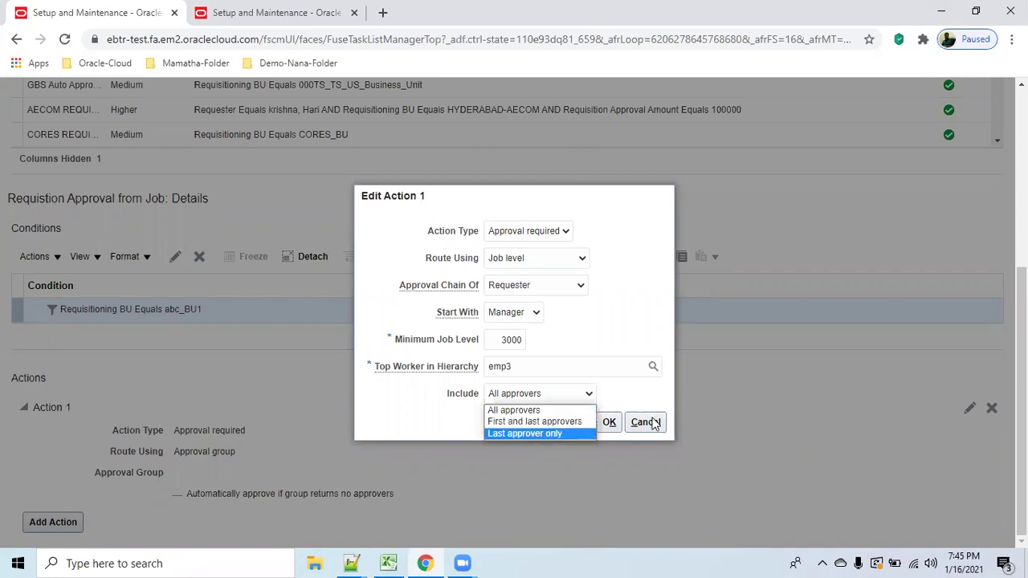
click(602, 410)
click(585, 395)
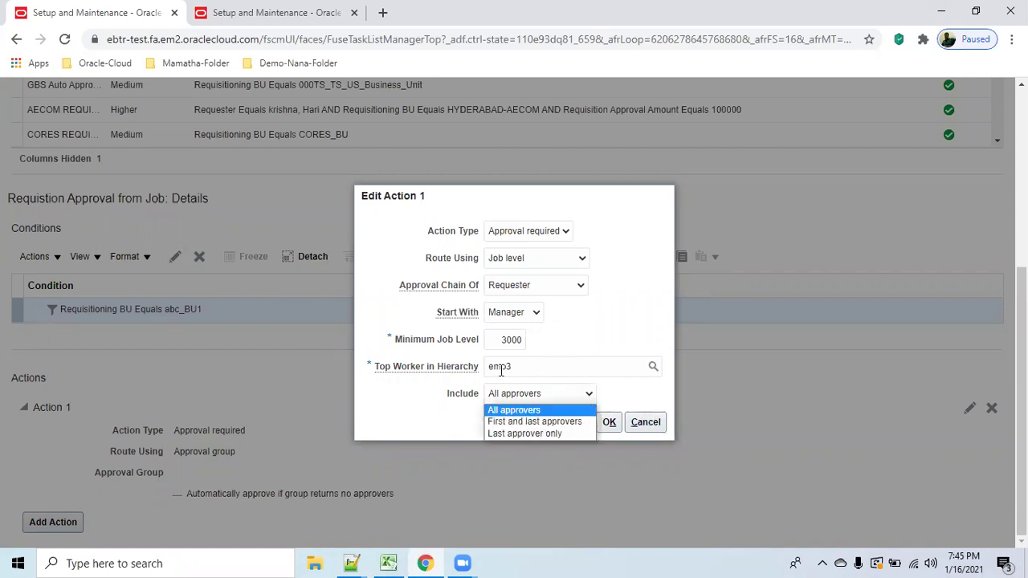
click(589, 395)
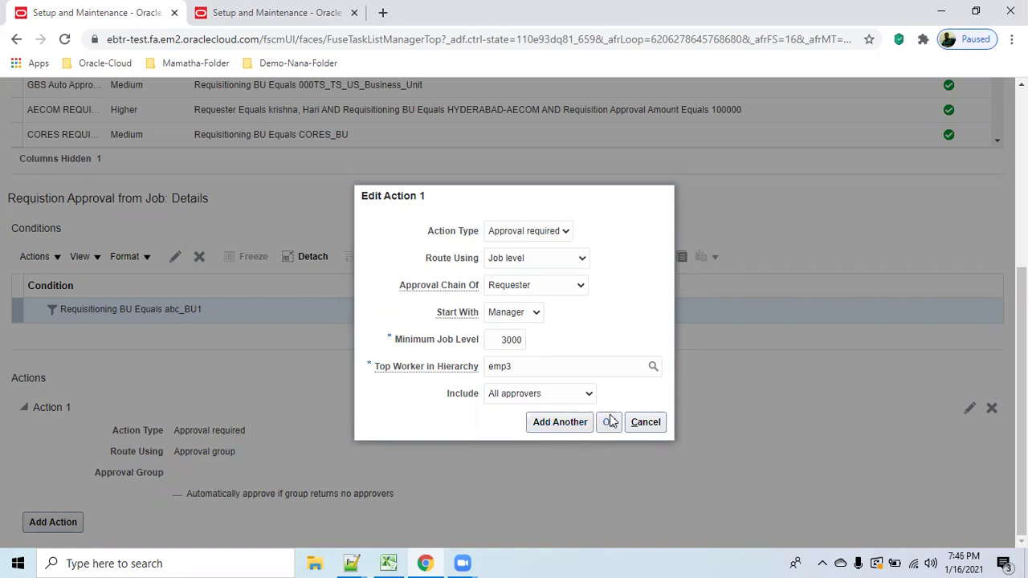
click(610, 422)
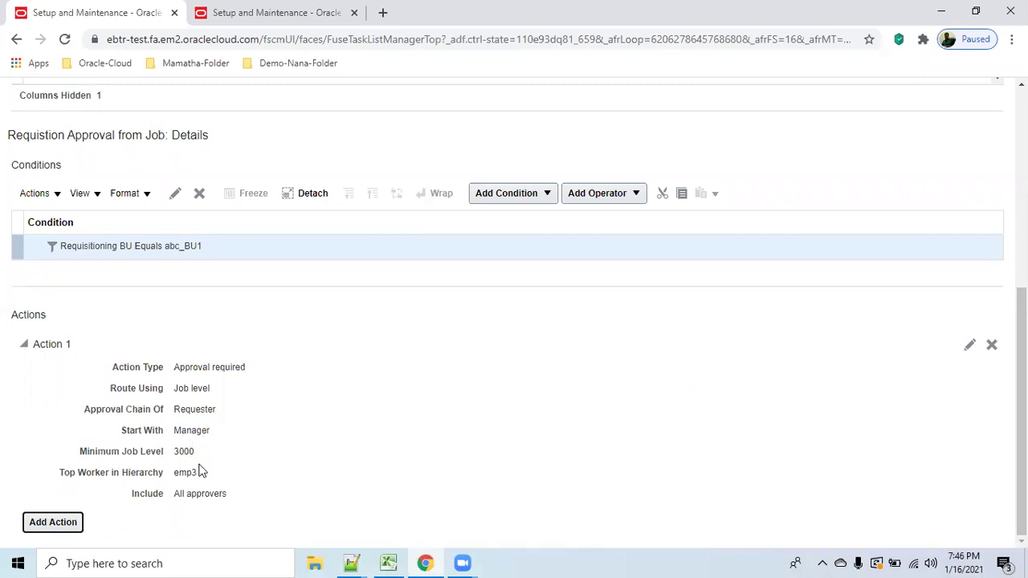
Save and deploy the requisition approval rules, then submit them and return to Setup: Procurement.
scroll(964, 420, up, 4)
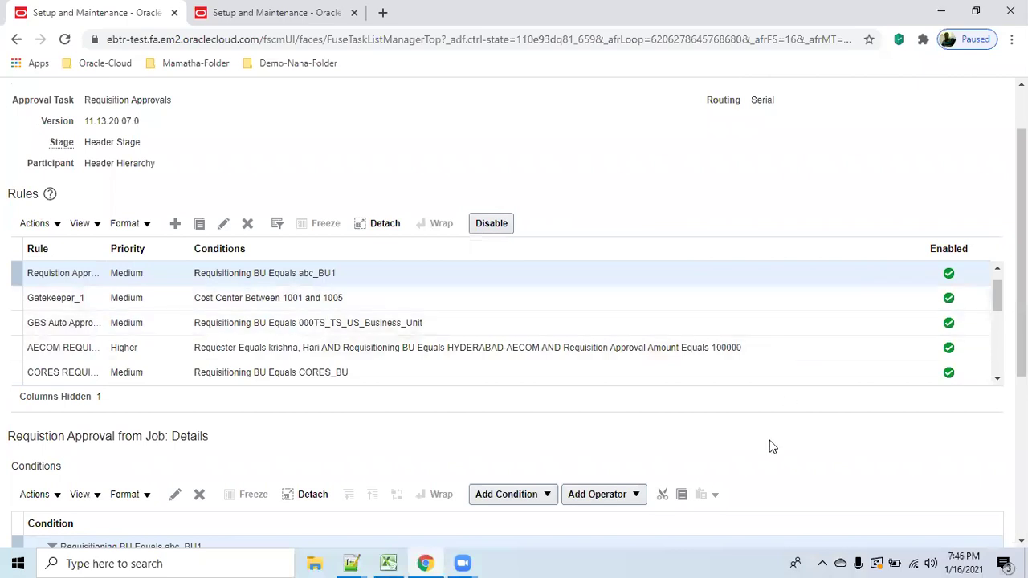
scroll(804, 189, up, 1)
click(859, 138)
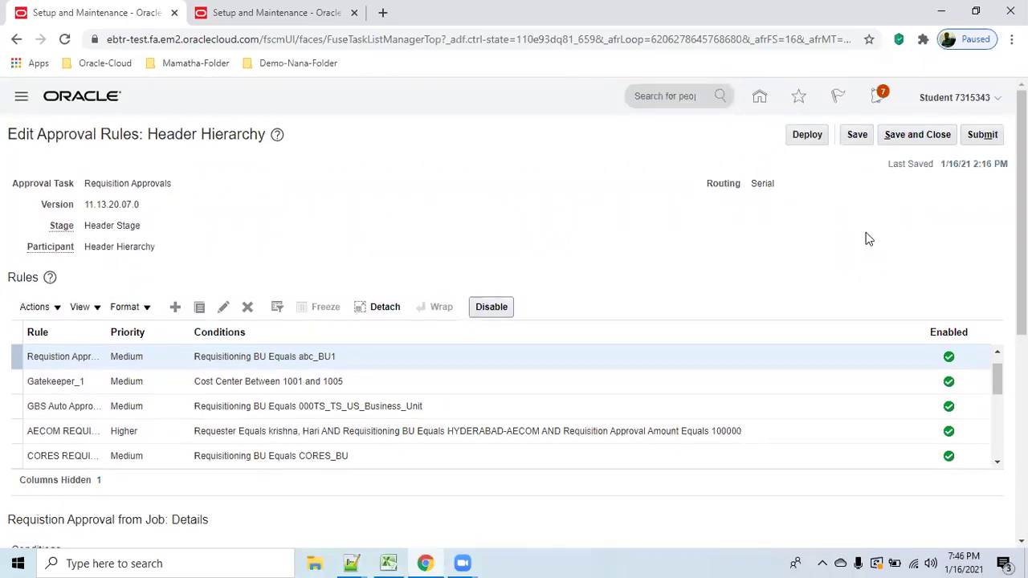
click(807, 135)
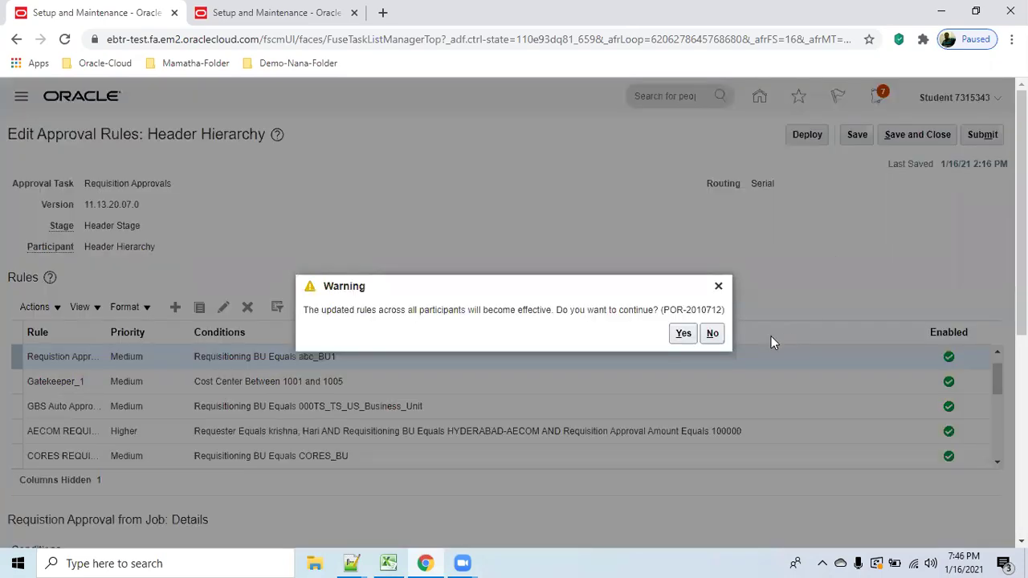
click(683, 334)
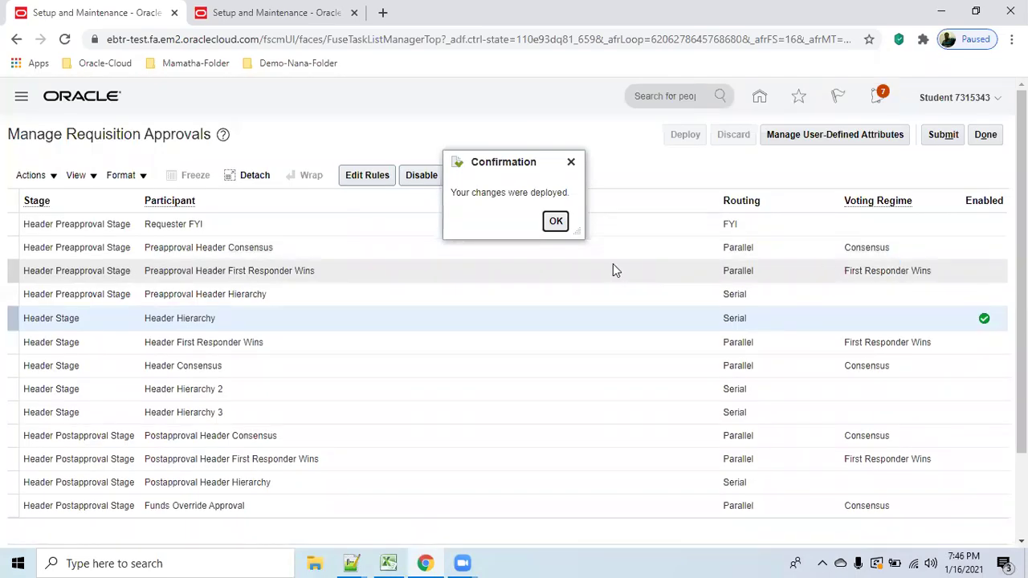
click(555, 223)
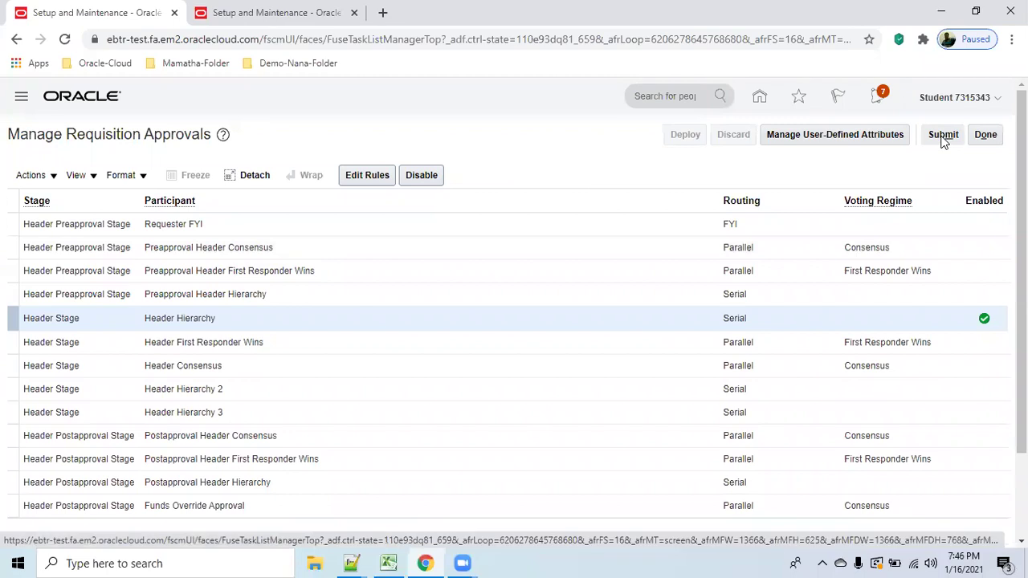
click(944, 137)
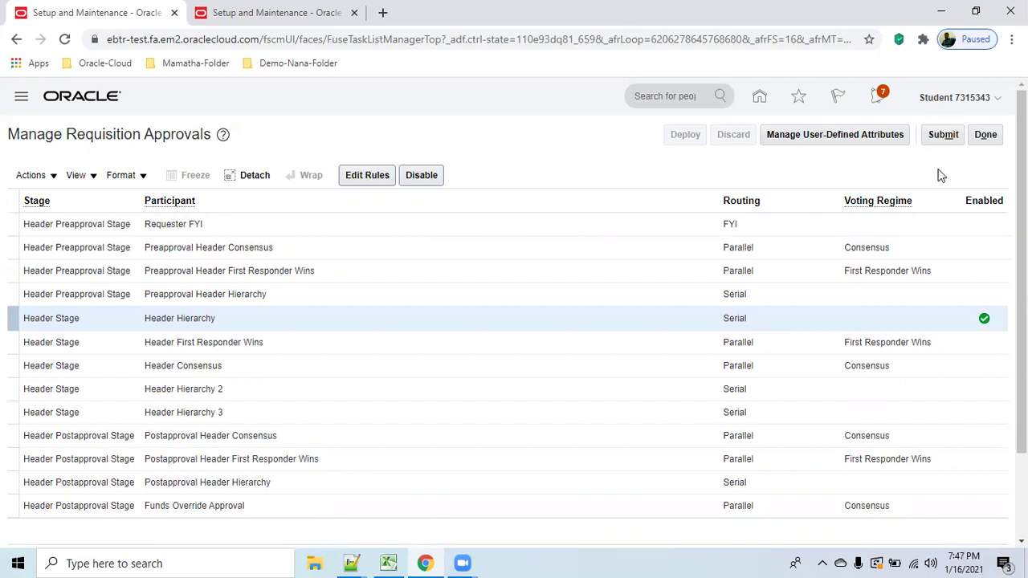
click(986, 138)
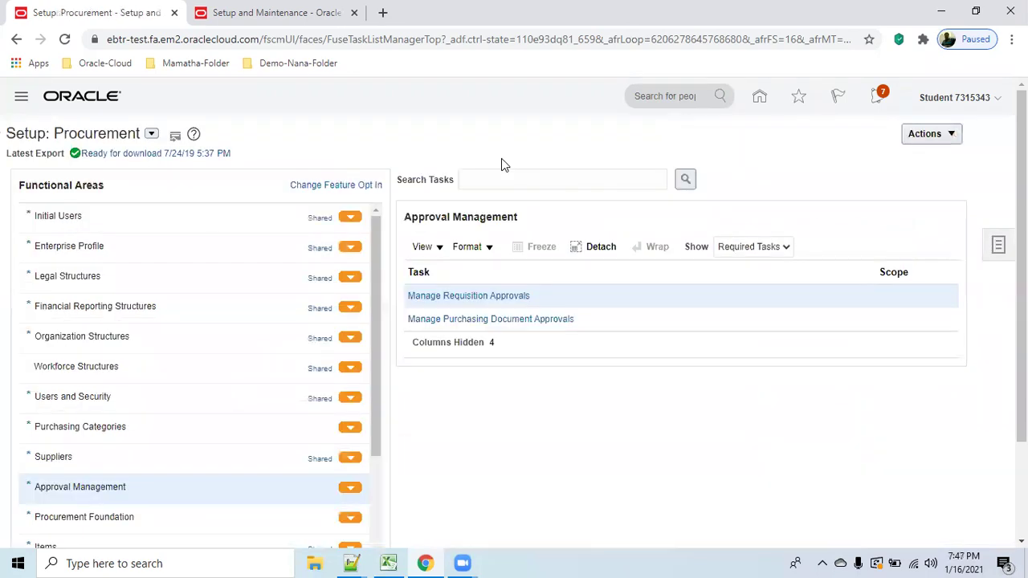
Open Purchase Requisitions under Procurement, dismiss the missing business-unit access error, and go back home.
click(759, 97)
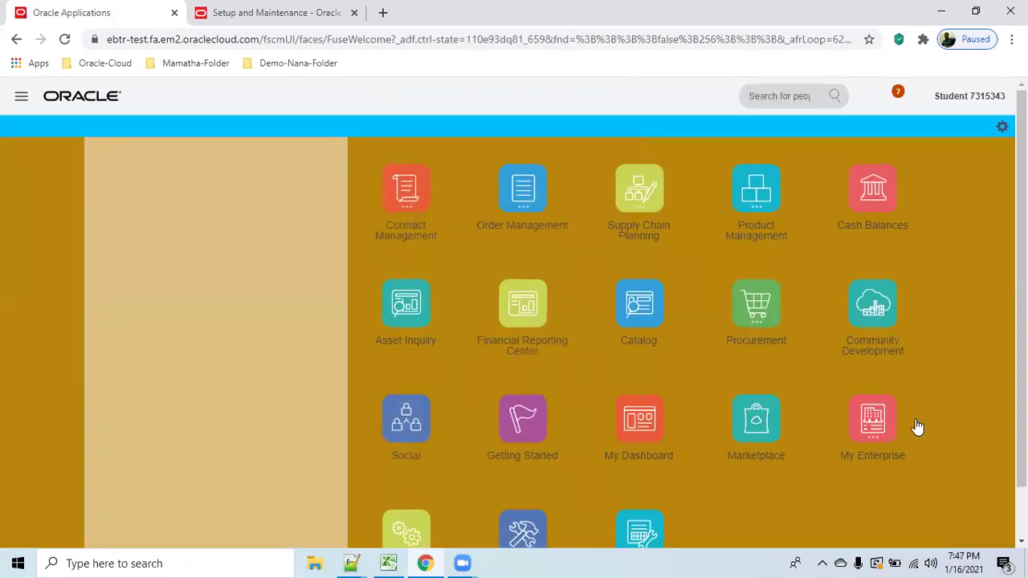
scroll(950, 446, down, 1)
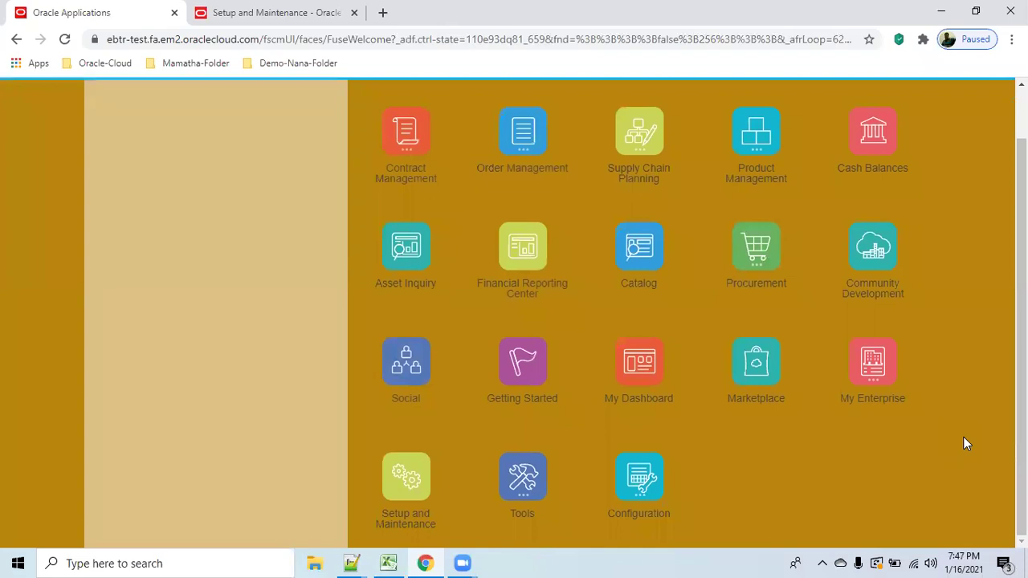
click(756, 246)
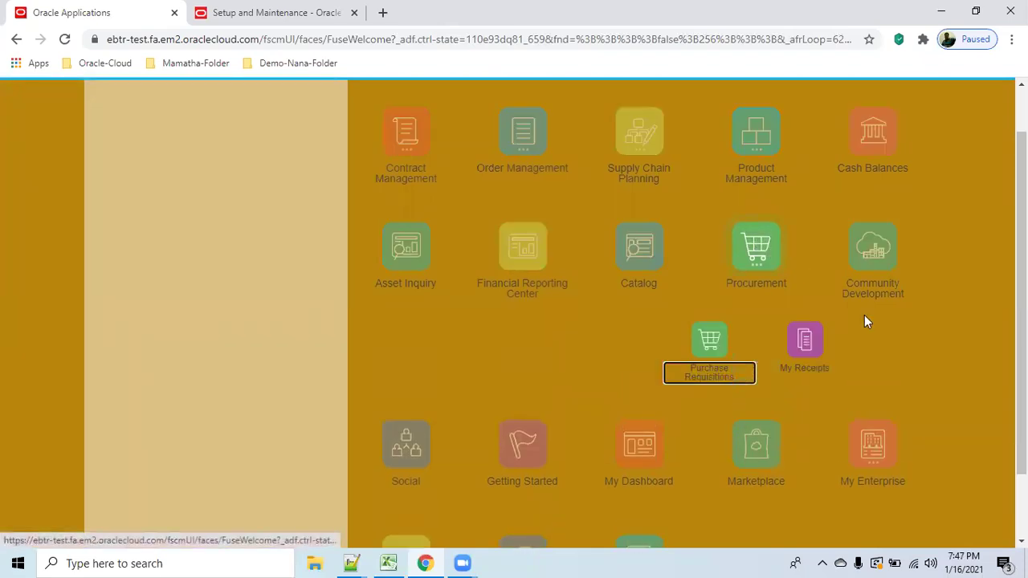
click(725, 375)
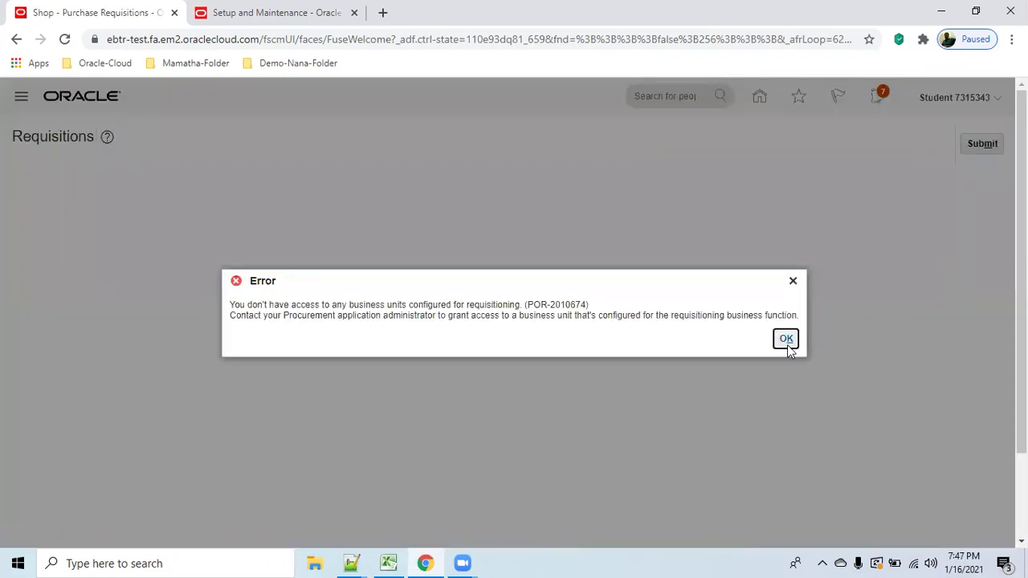
click(788, 344)
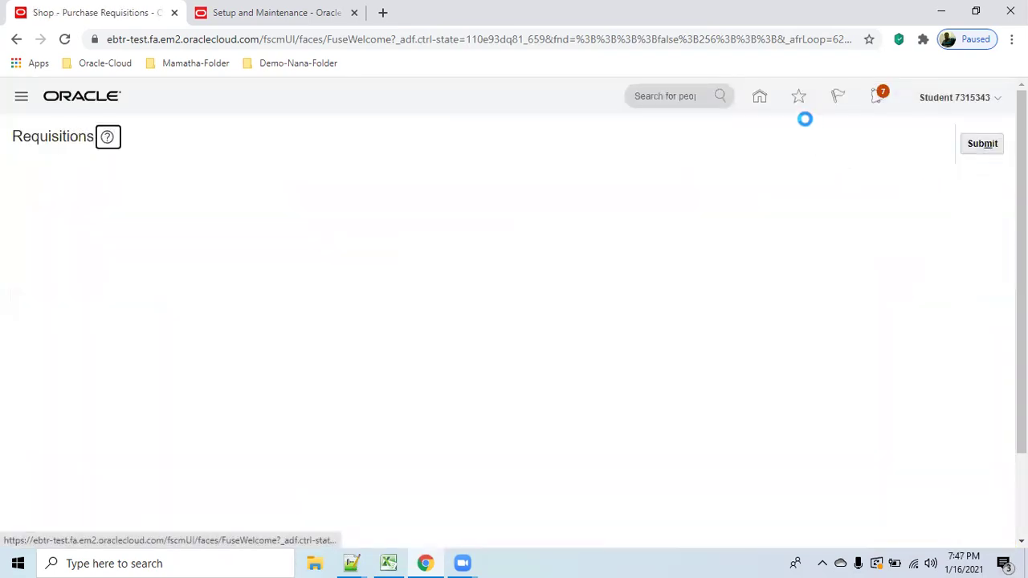
click(761, 98)
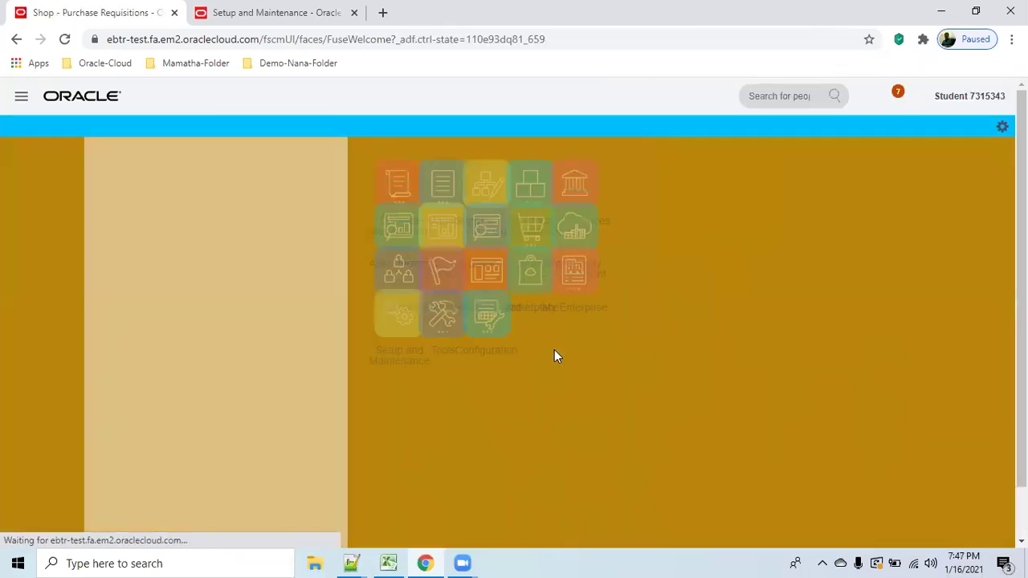
scroll(933, 458, down, 2)
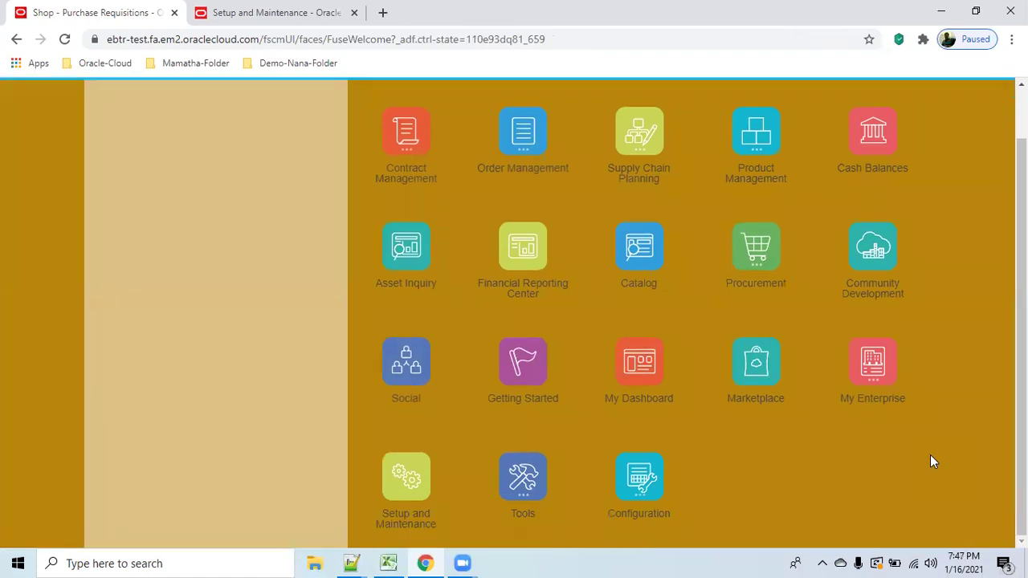
In the Security Console, search users for 'student' and open that account in edit mode.
click(521, 482)
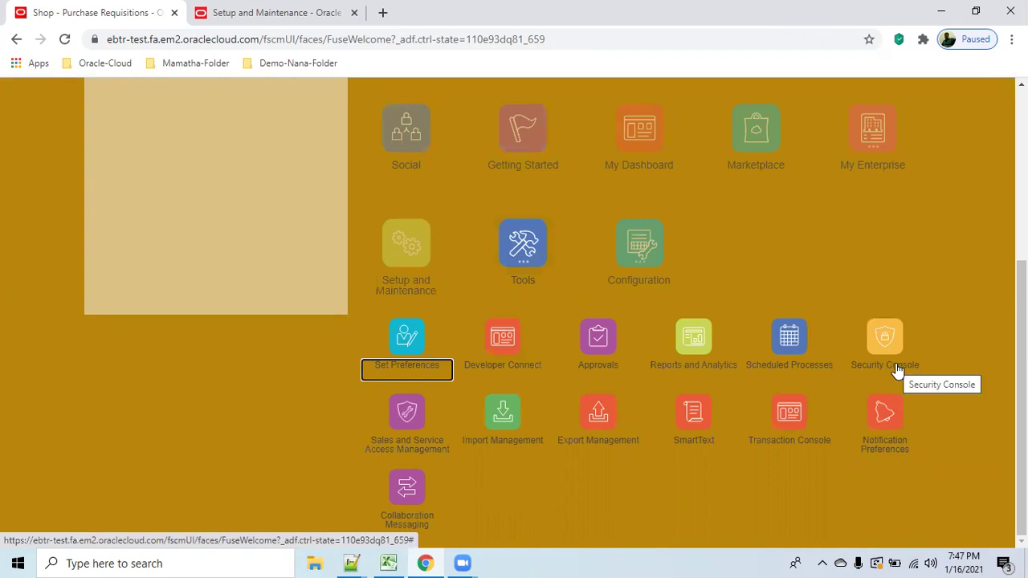
click(893, 341)
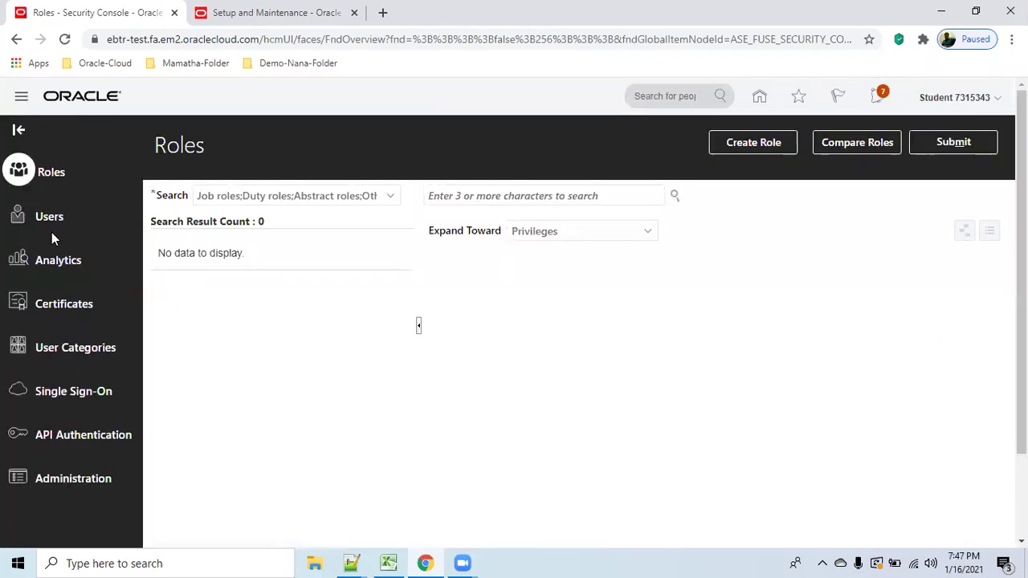
click(44, 217)
click(517, 195)
text(student.)
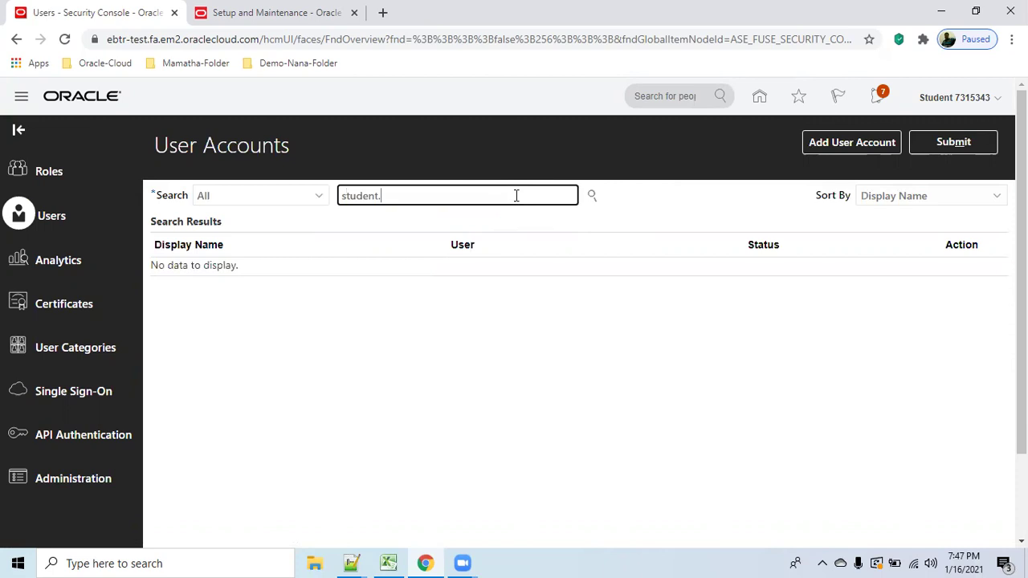
key(Return)
click(540, 283)
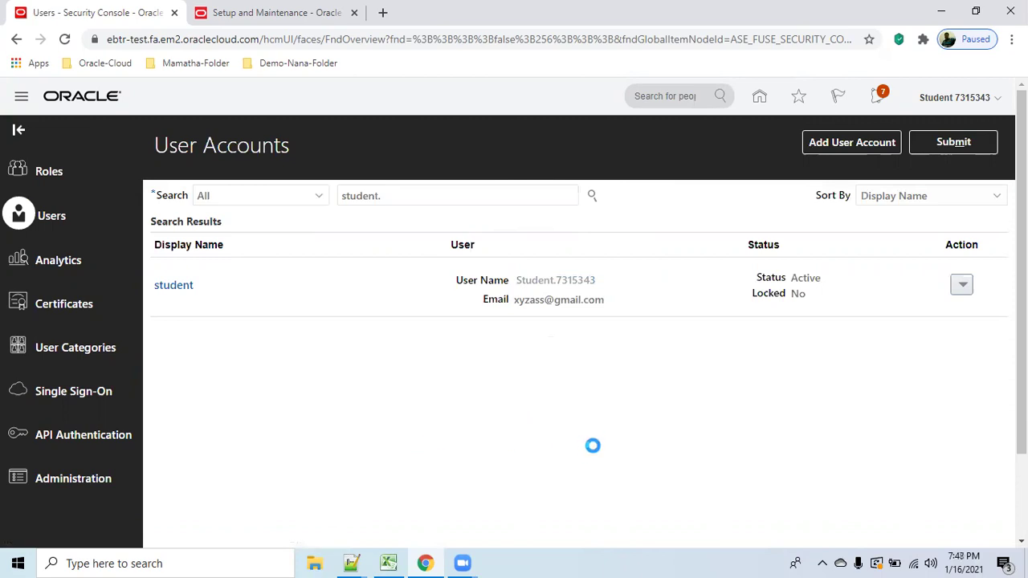
click(759, 142)
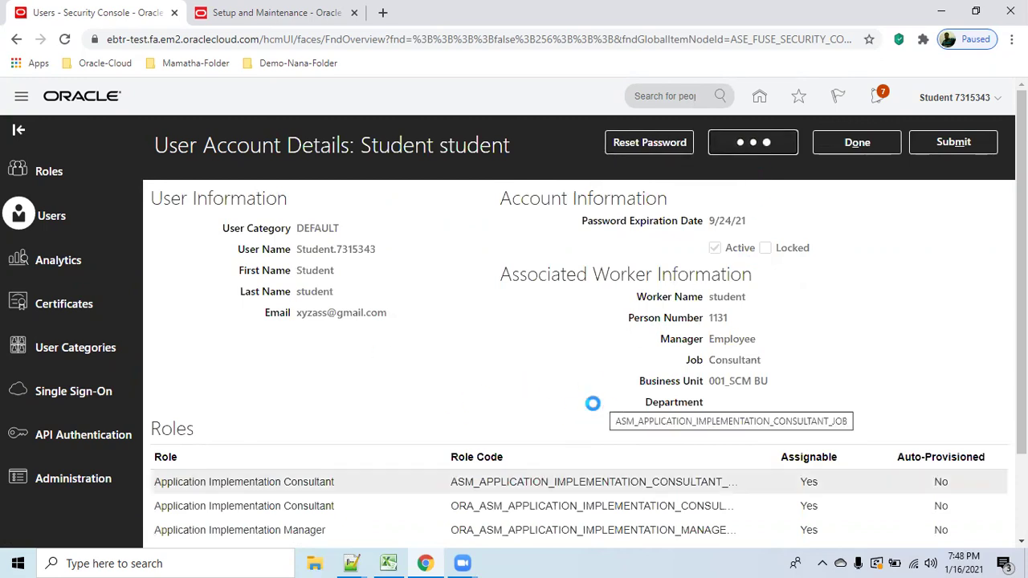
scroll(589, 396, down, 3)
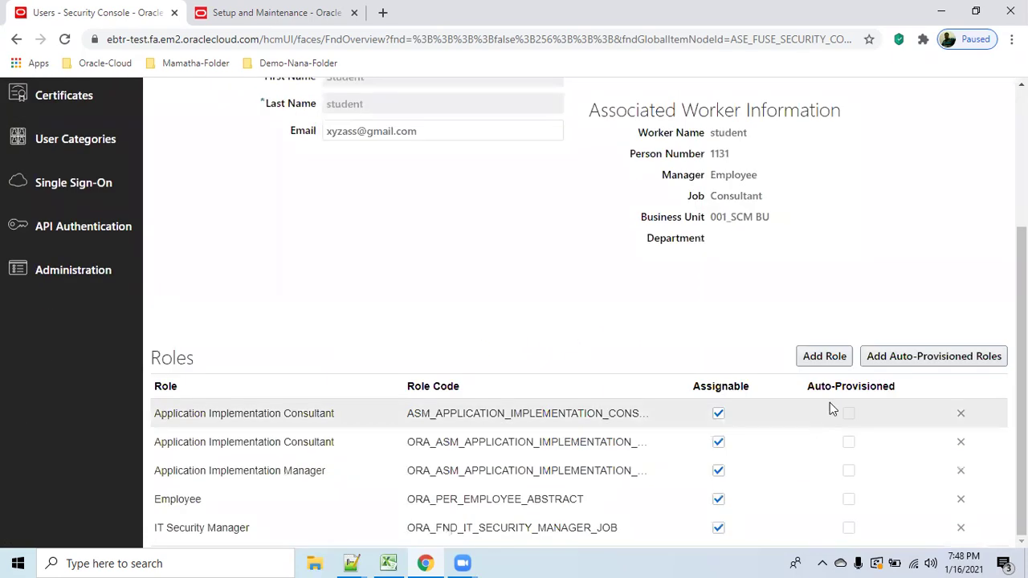
Search for and add the Procurement Requester role to the student user.
click(823, 359)
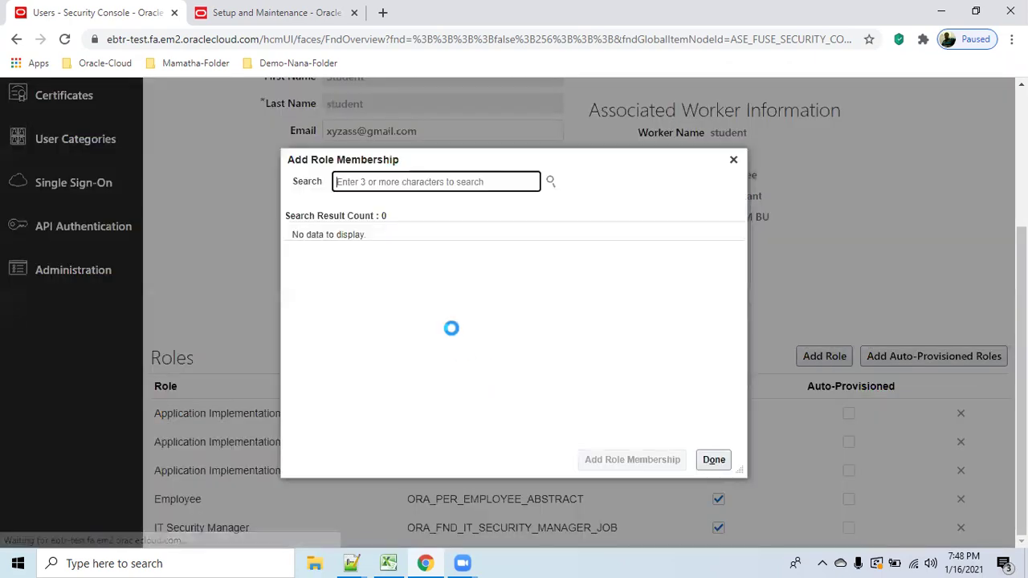
text(procuremnt)
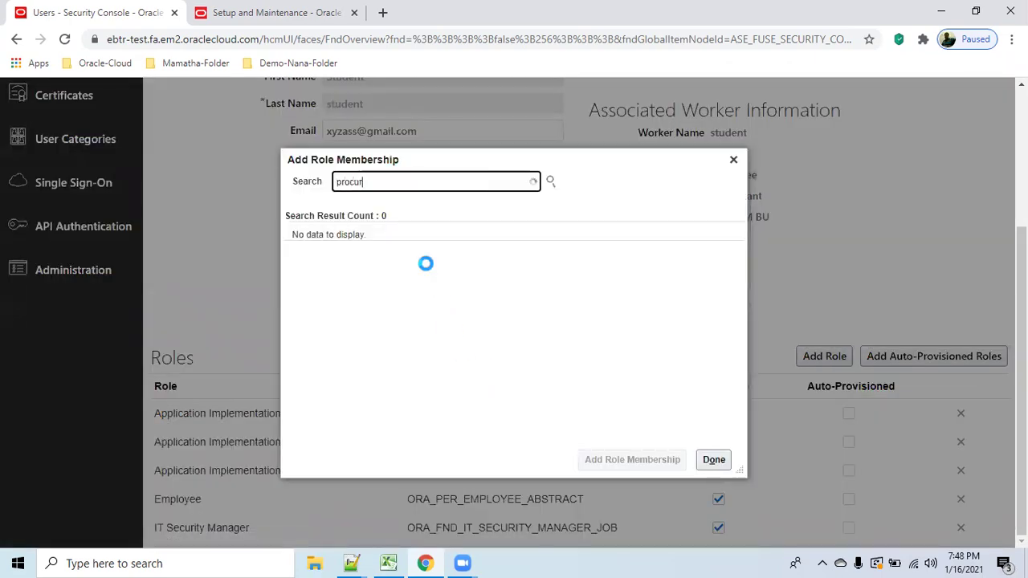
key(BackSpace)
key(BackSpace)
text(ent reque)
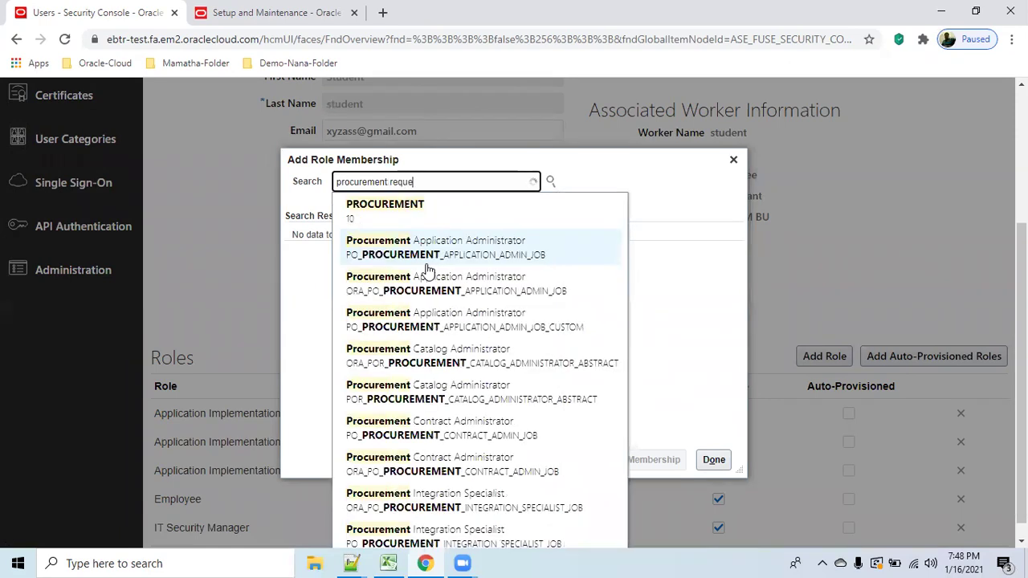
text(s)
click(429, 210)
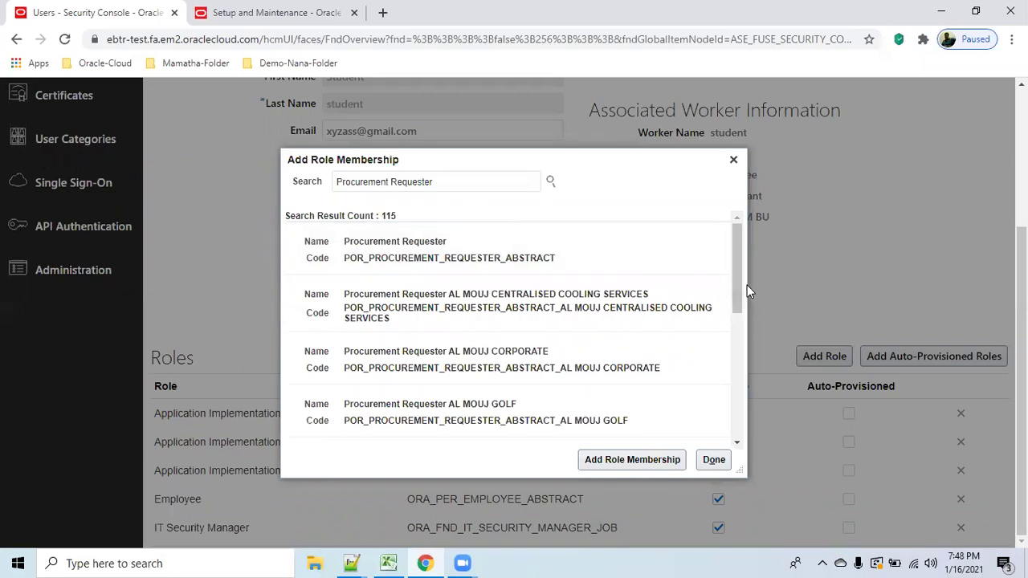
drag(742, 301, 696, 246)
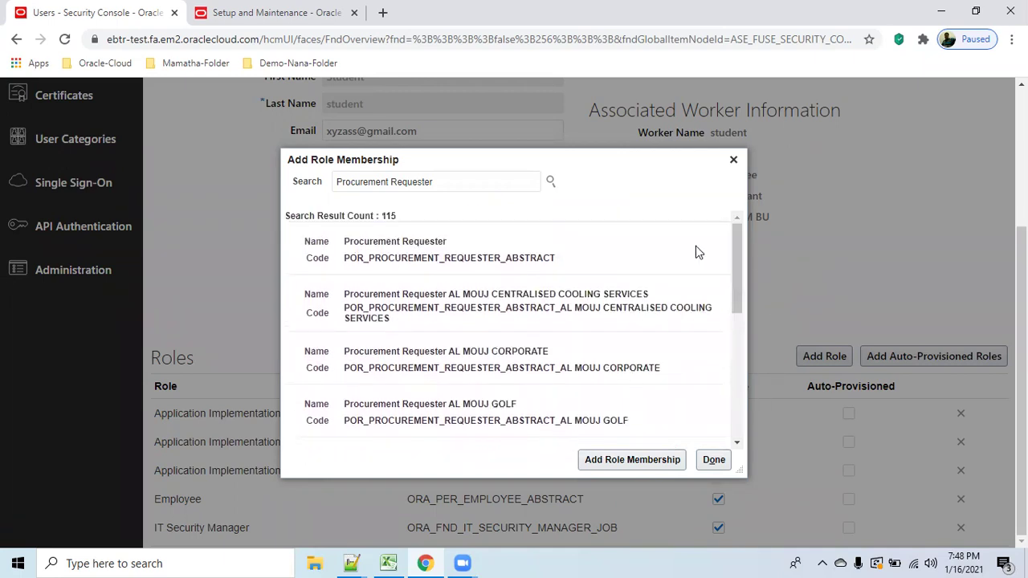
click(477, 180)
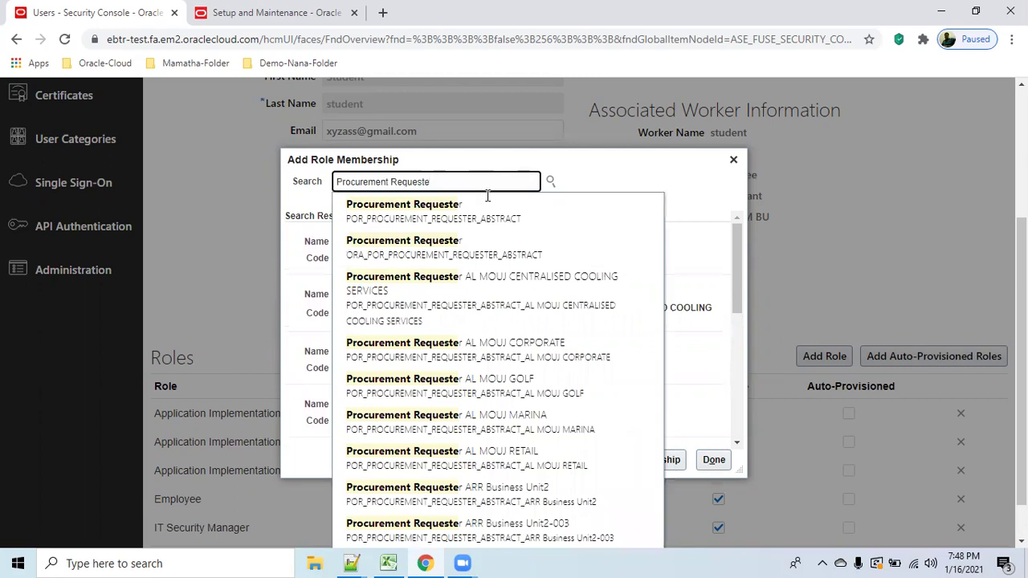
click(413, 255)
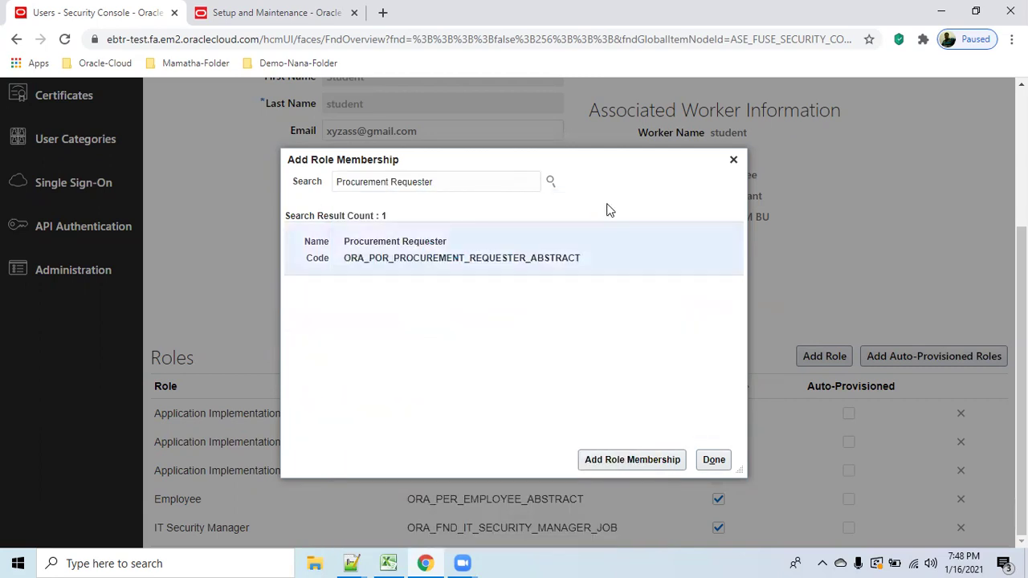
click(506, 258)
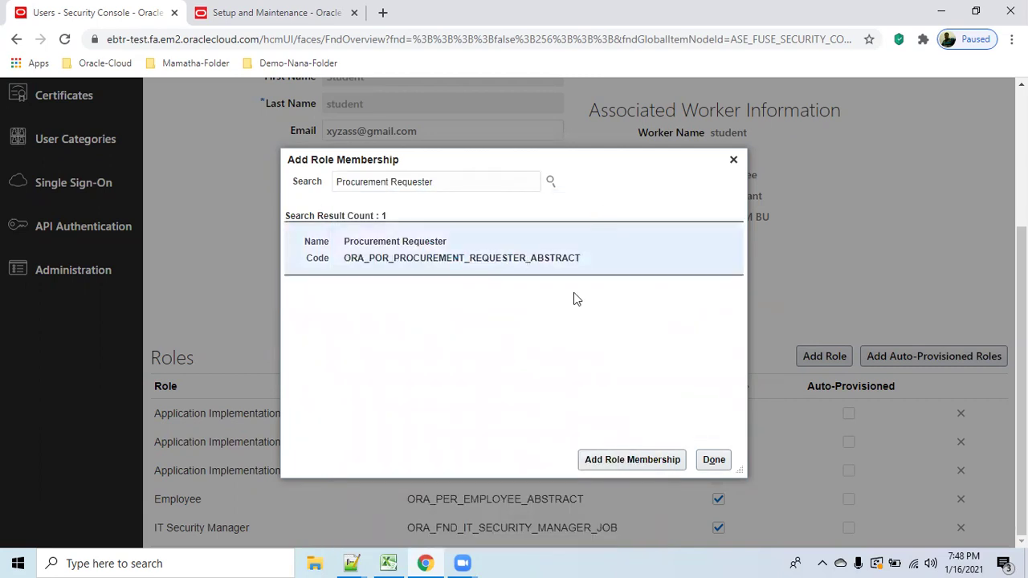
click(623, 458)
Add the Procurement Preparer role to the student user as well.
click(478, 185)
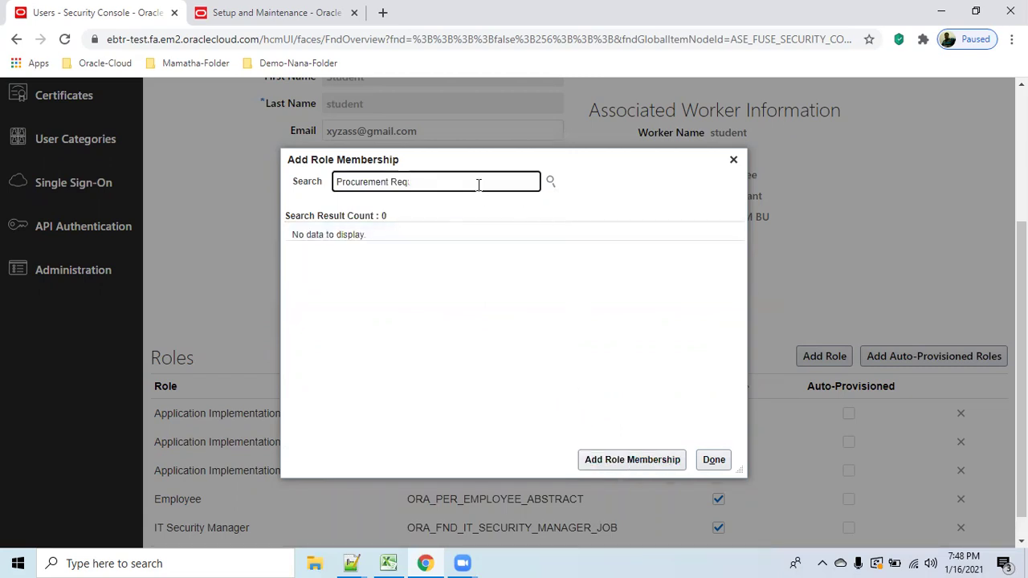
text(pre)
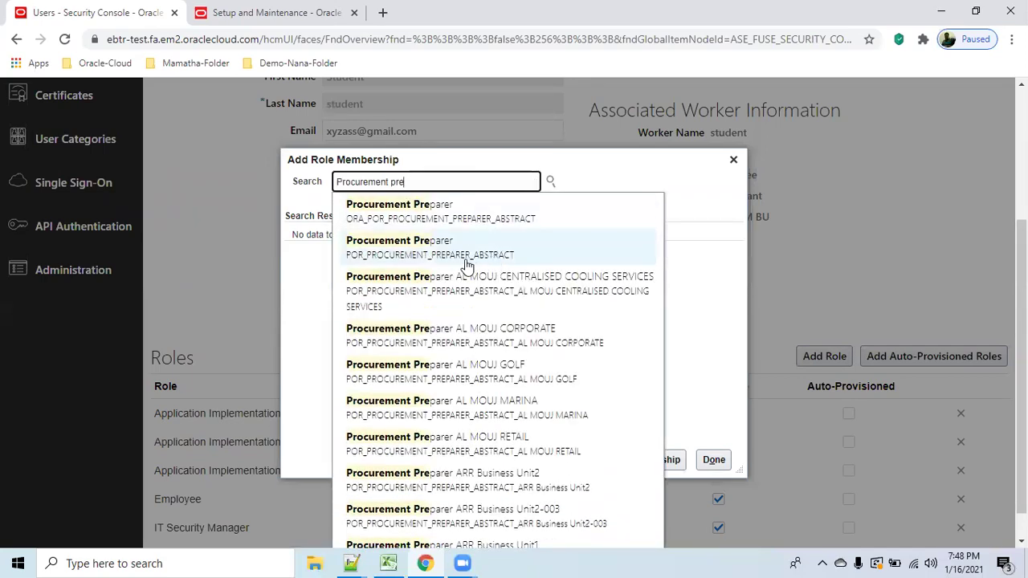
click(442, 209)
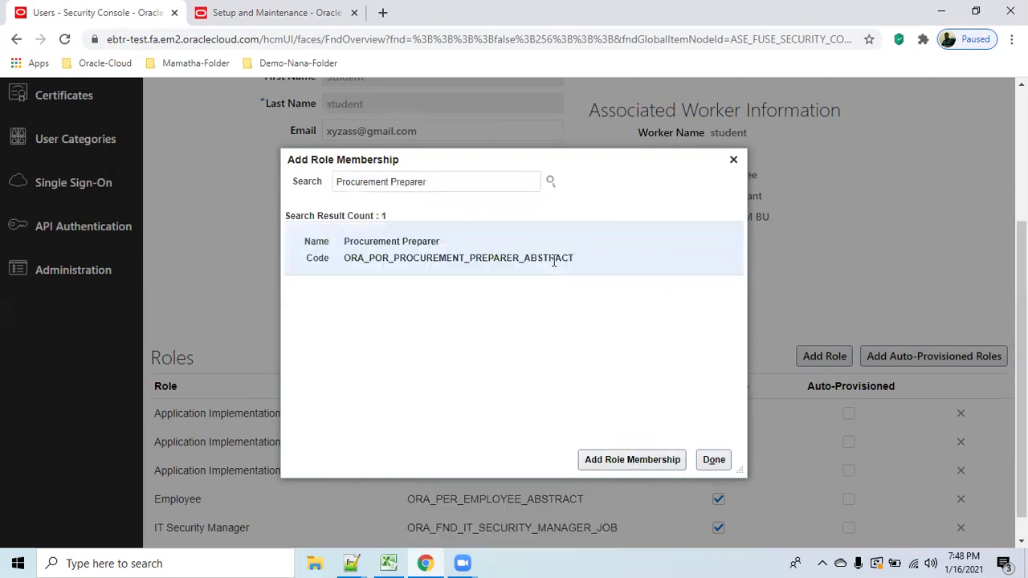
click(616, 459)
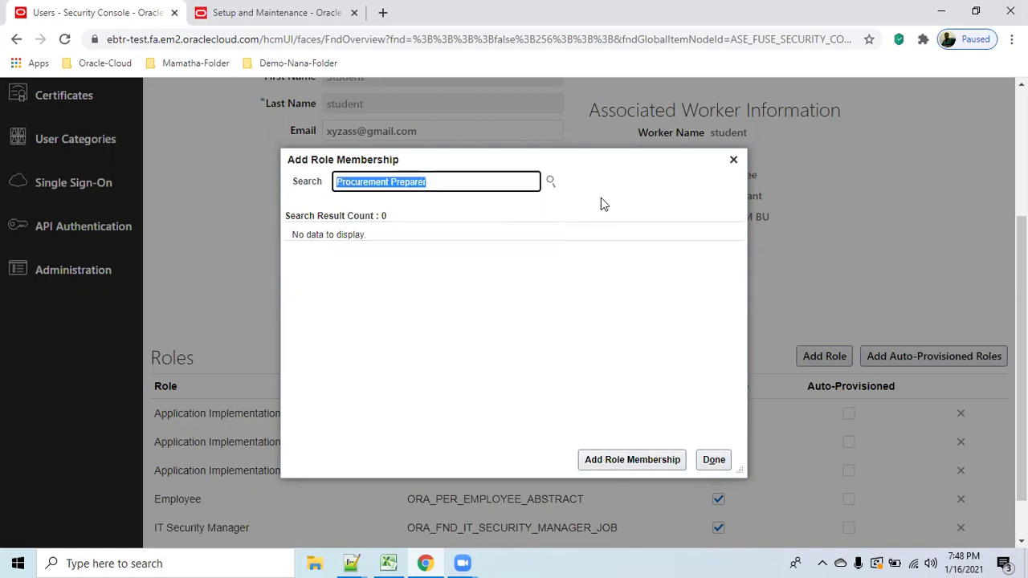
Search for and add the Buyer role to the student user.
text(buyer)
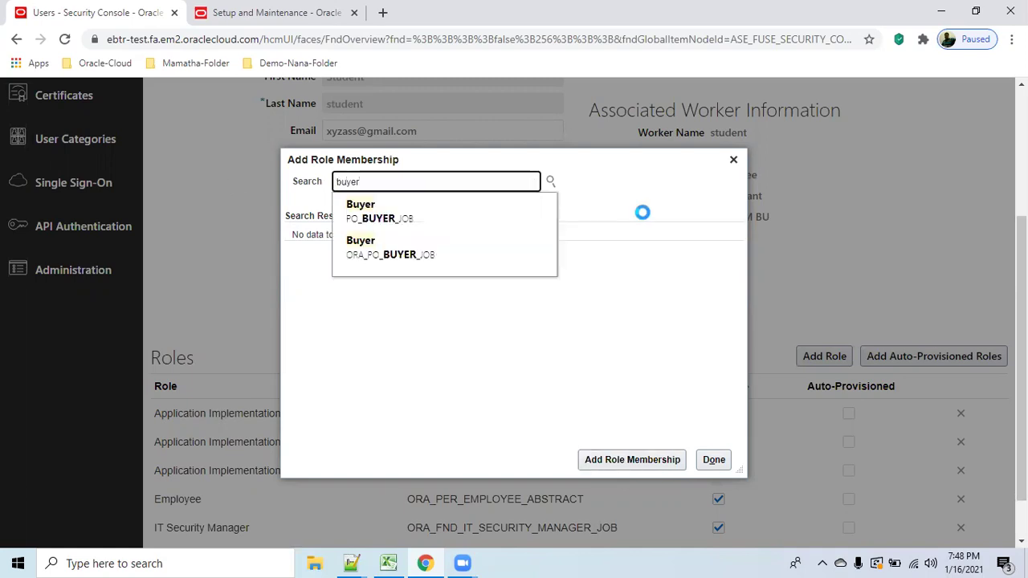
click(431, 253)
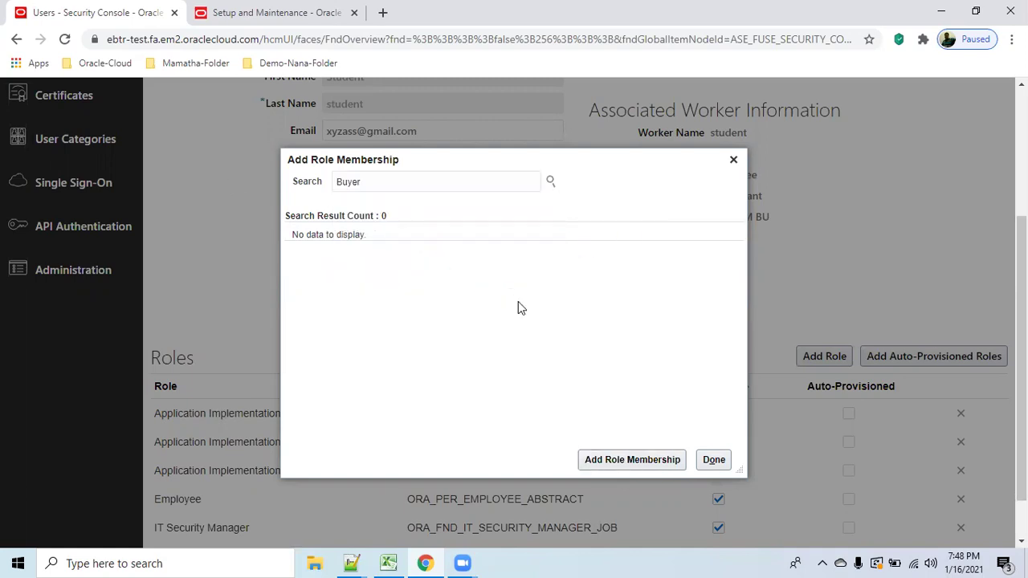
click(410, 246)
click(608, 459)
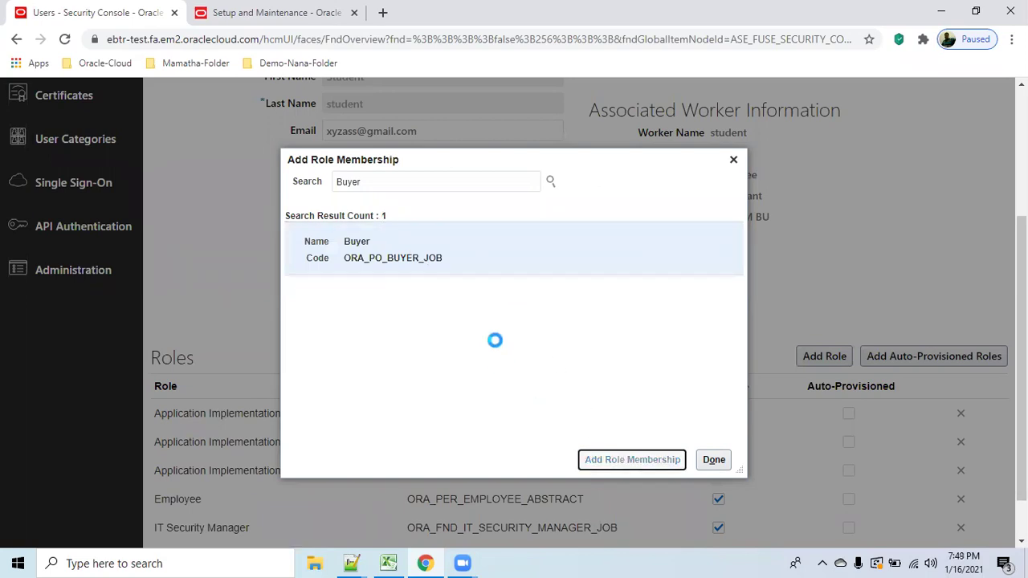
Add the Category Manager role (ORA_PON_CATEGORY_MANAGER_JOB) to the student user.
double_click(384, 183)
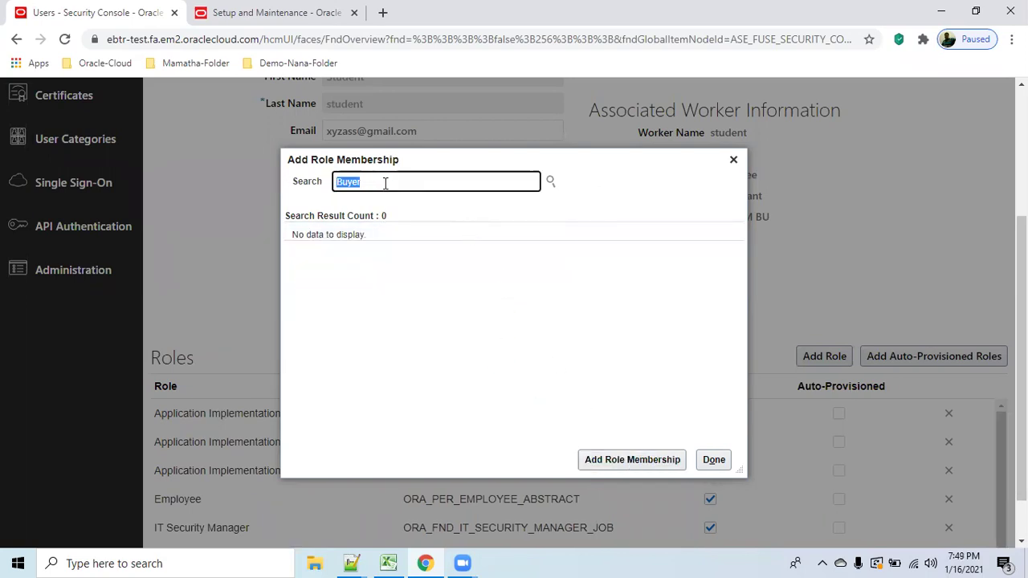
text(catalog manag)
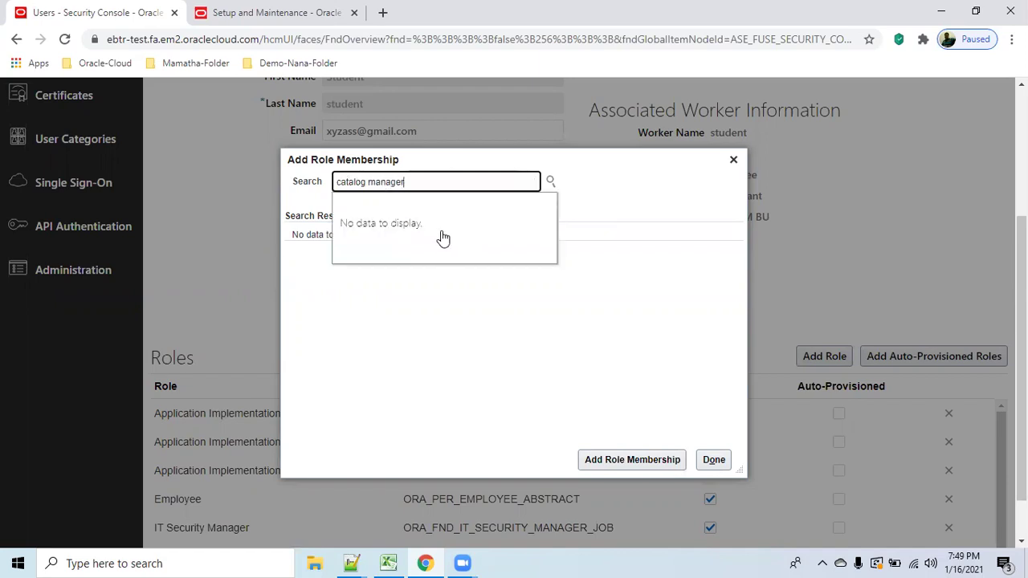
key(BackSpace)
key(BackSpace)
key(BackSpace)
key(BackSpace)
key(BackSpace)
key(BackSpace)
key(BackSpace)
key(BackSpace)
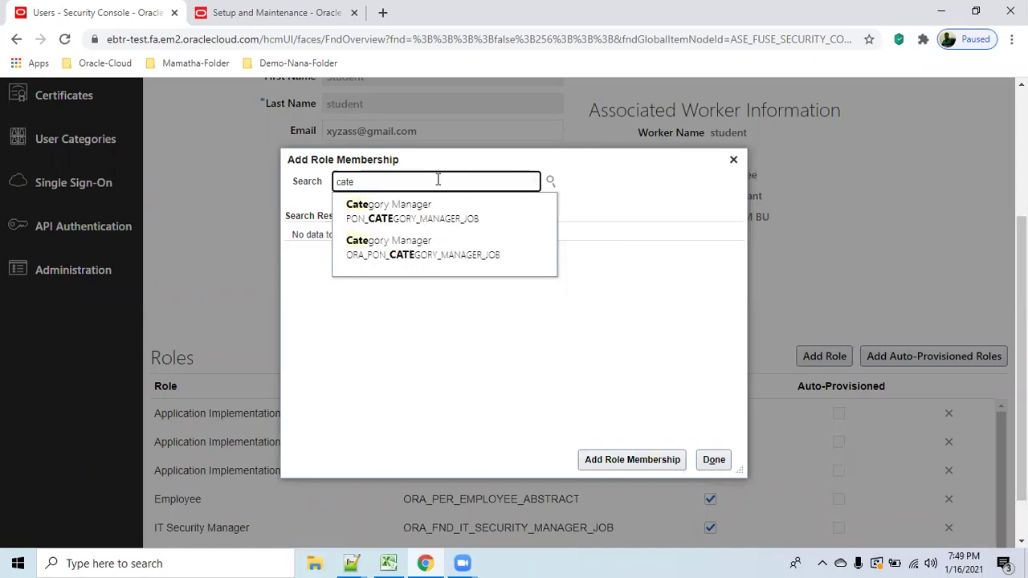
click(448, 263)
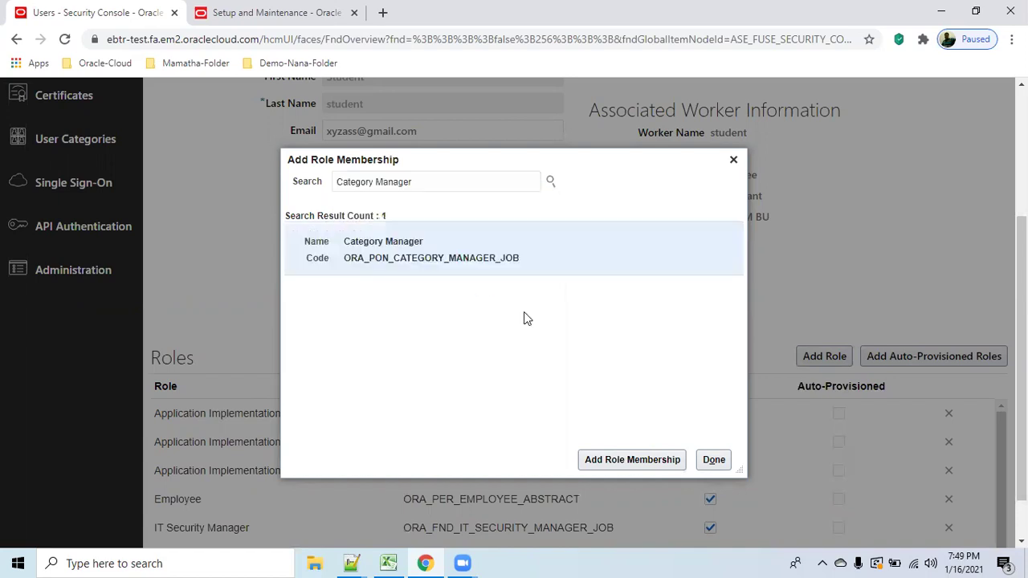
click(633, 461)
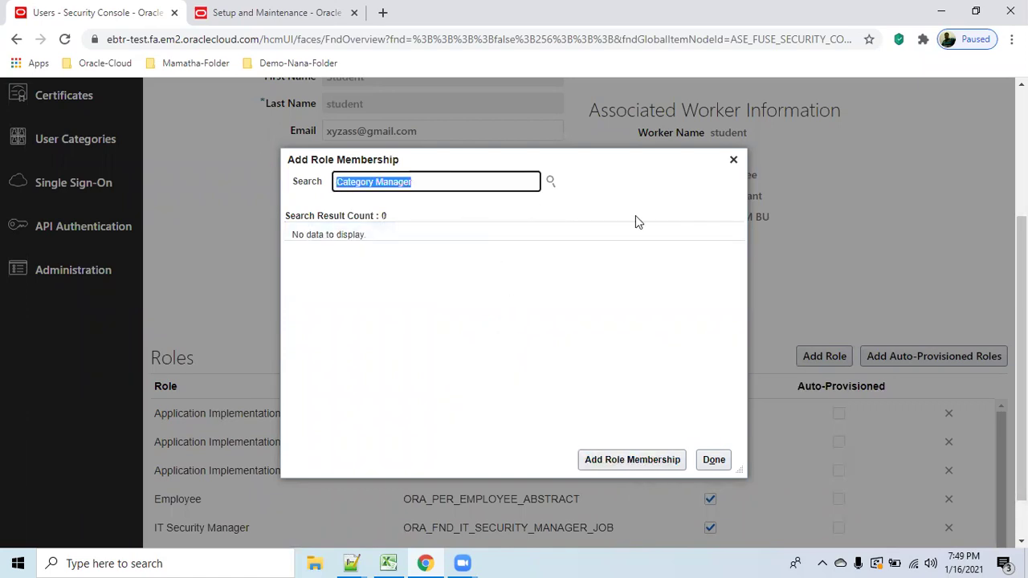
Add the Receiving Agent and Supplier Administrator roles to the student user.
text(R)
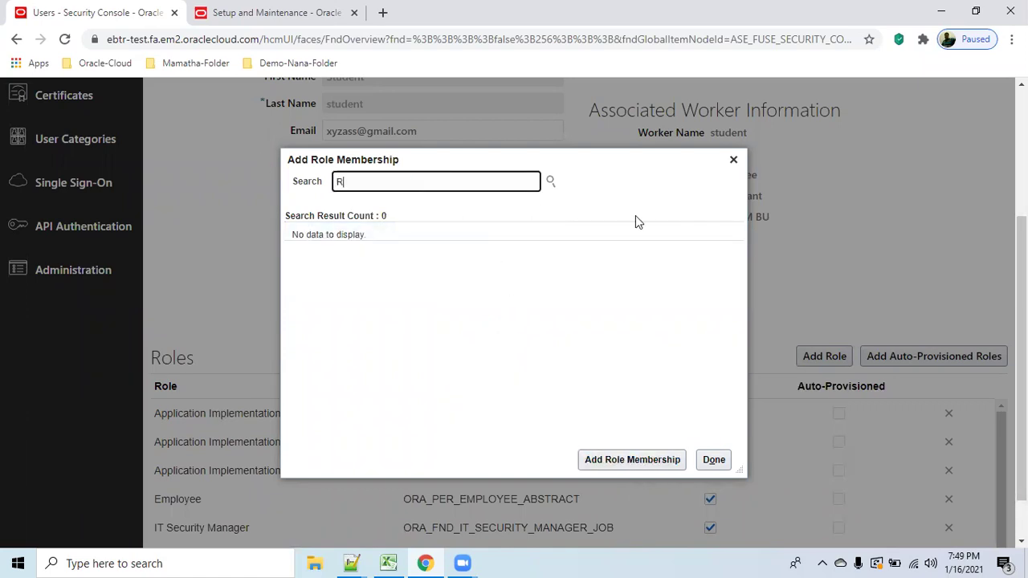
text(eceiving)
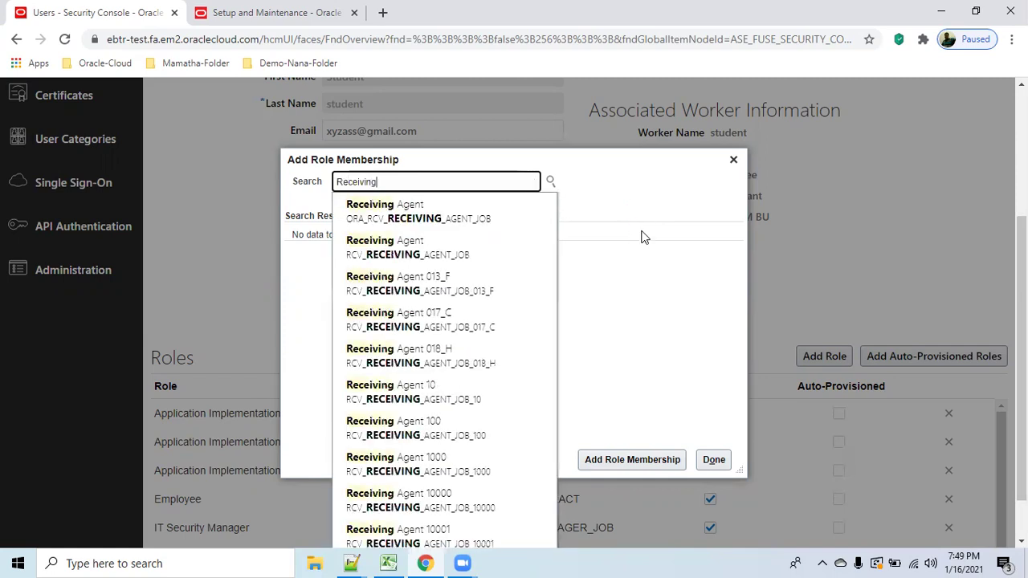
click(470, 218)
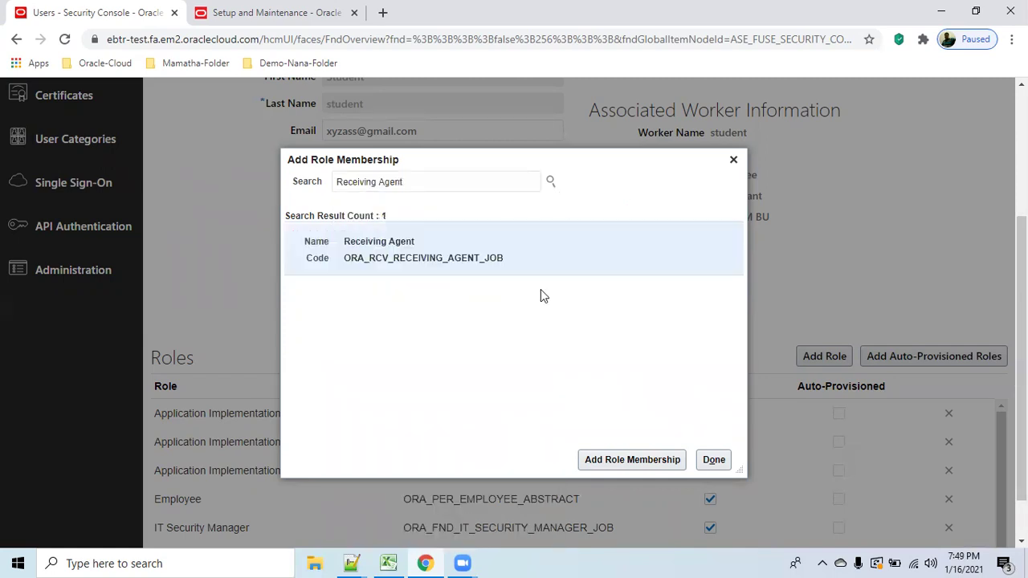
click(641, 458)
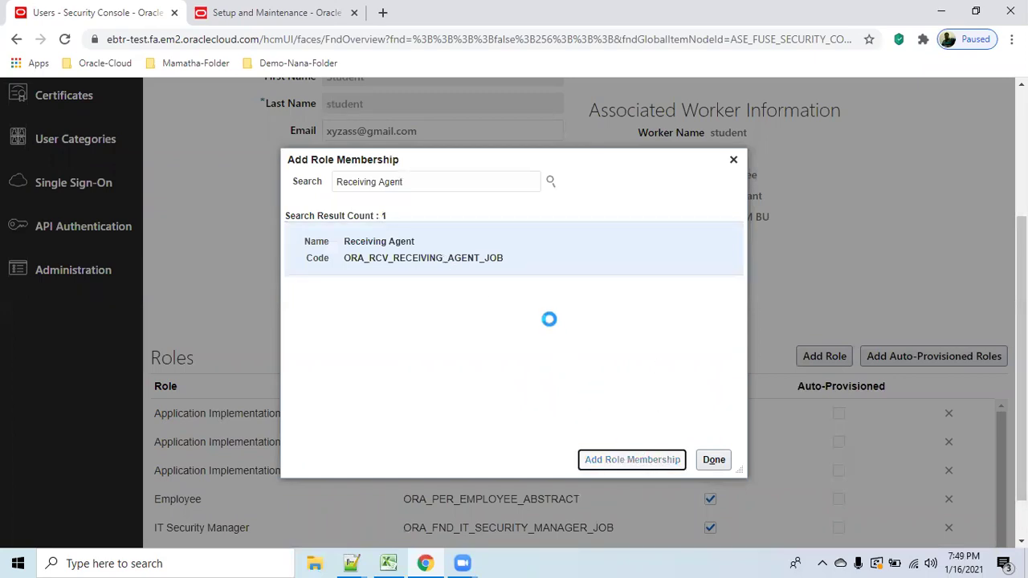
click(322, 176)
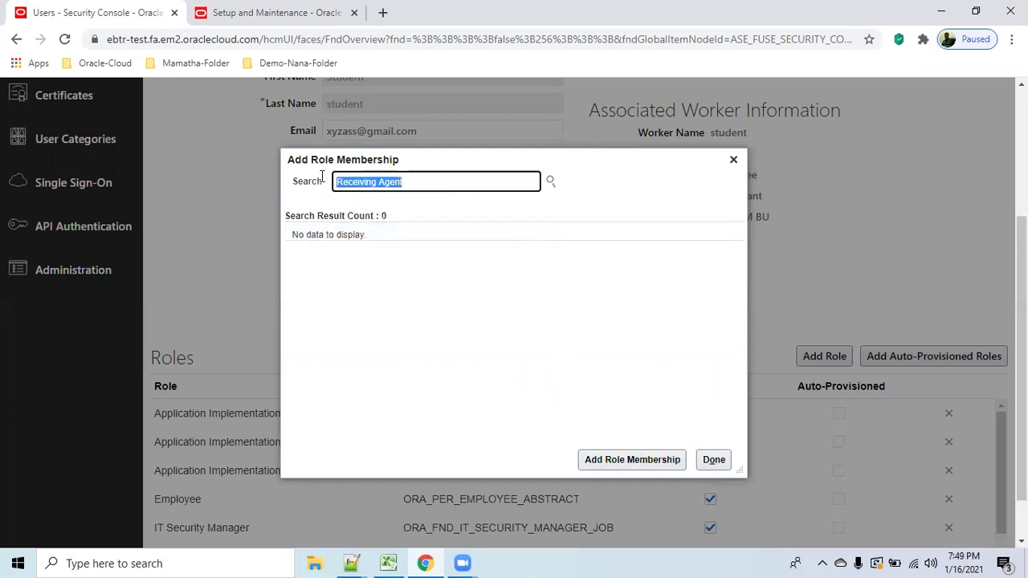
text(supp)
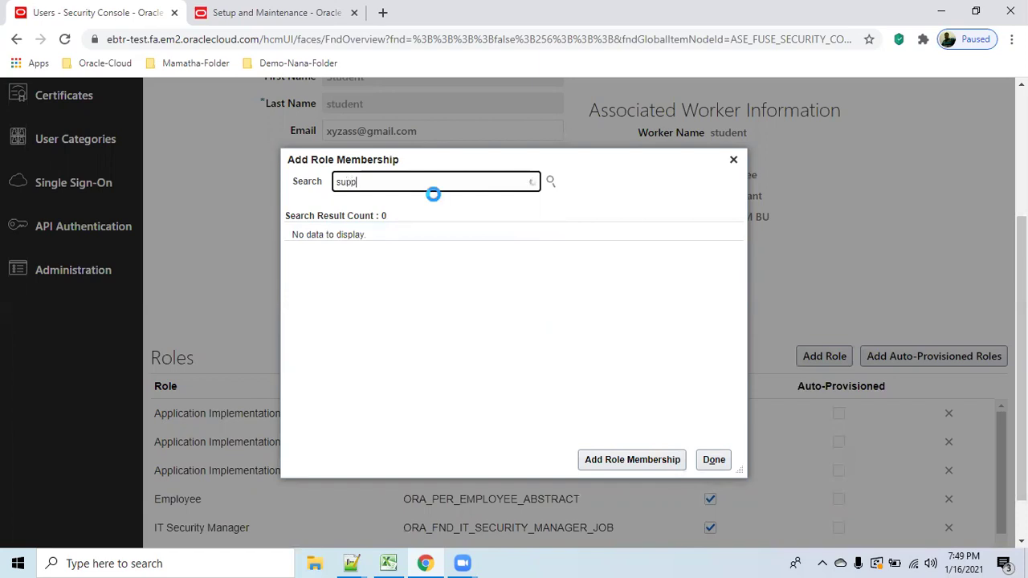
text(lier admi)
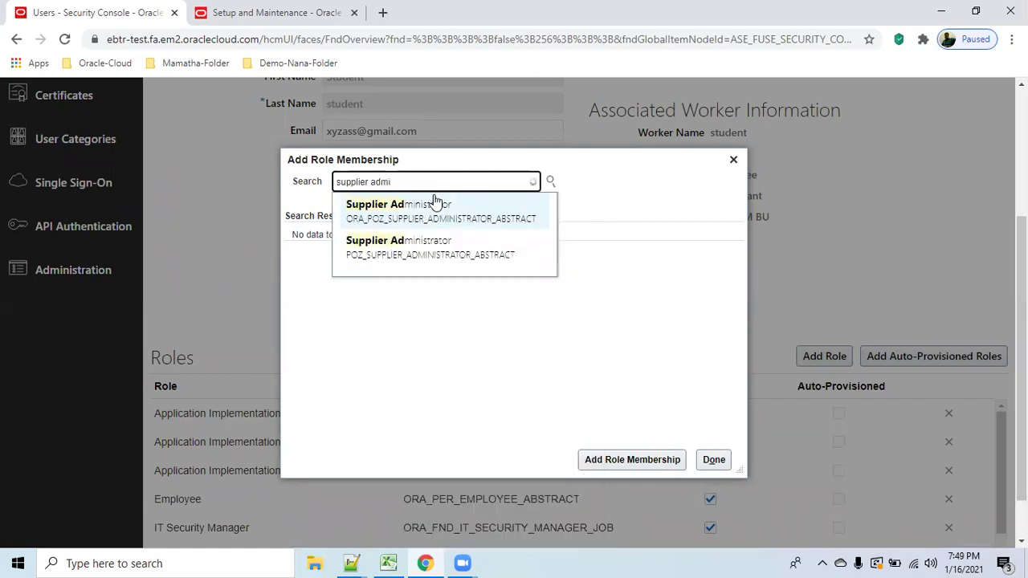
click(494, 211)
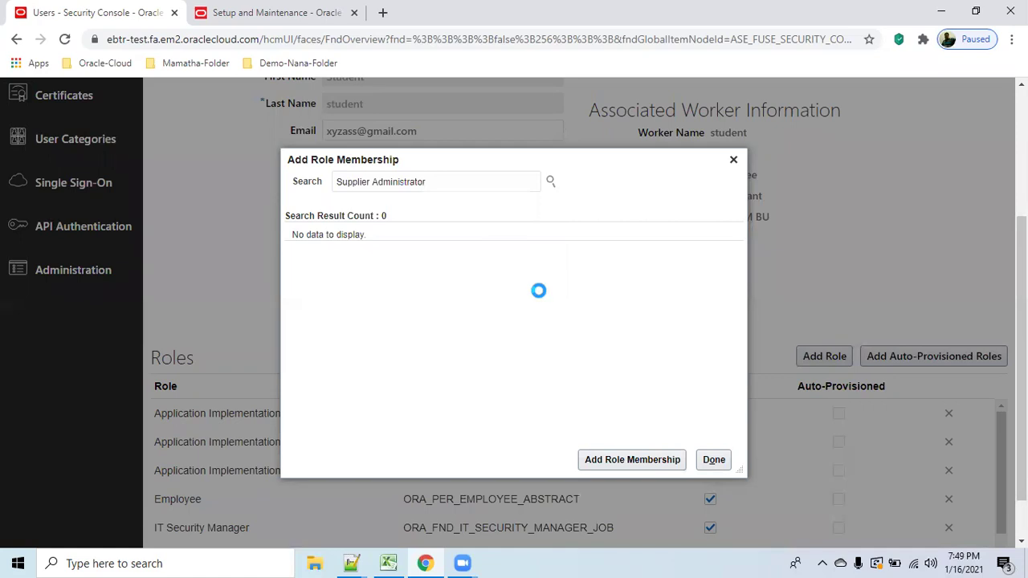
click(608, 454)
Add the Supplier Manager role to the student user.
click(460, 178)
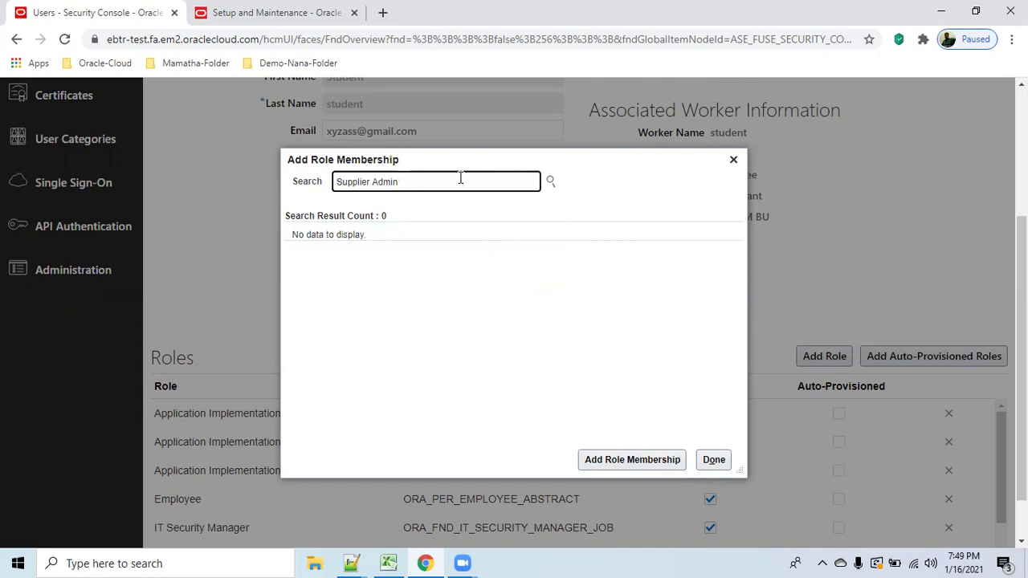
key(BackSpace)
key(BackSpace)
key(BackSpace)
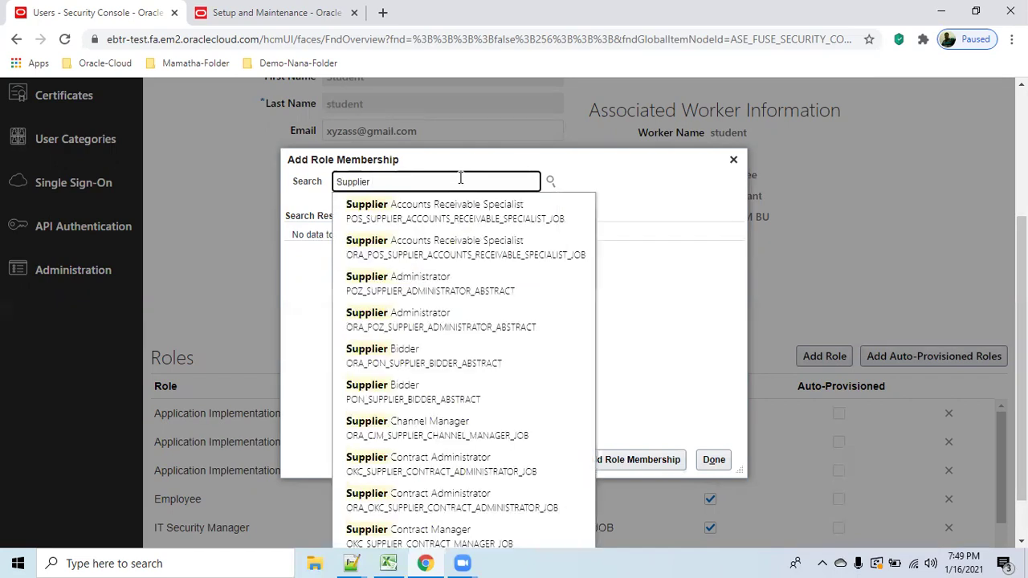
text(manage)
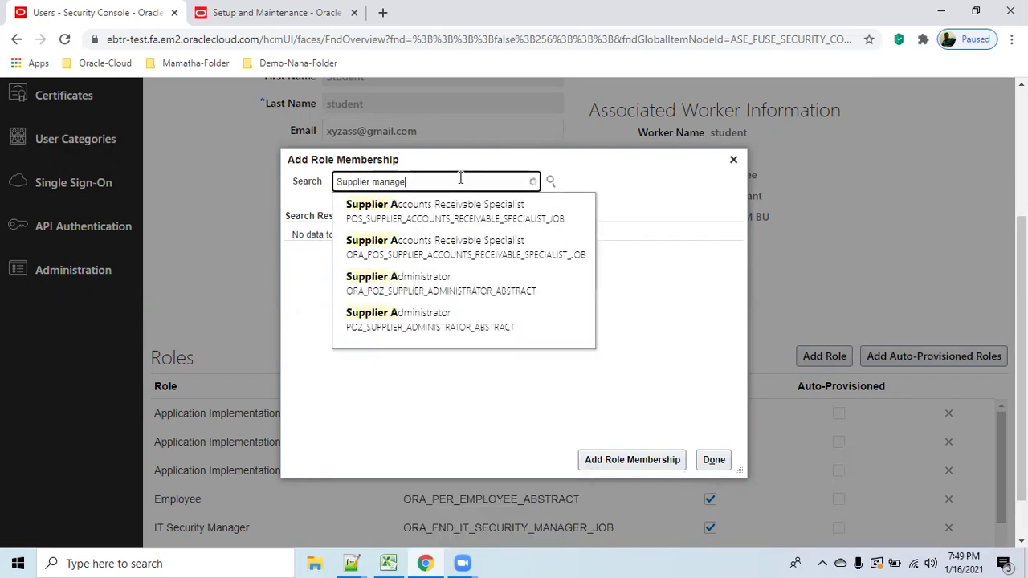
text(r)
click(464, 211)
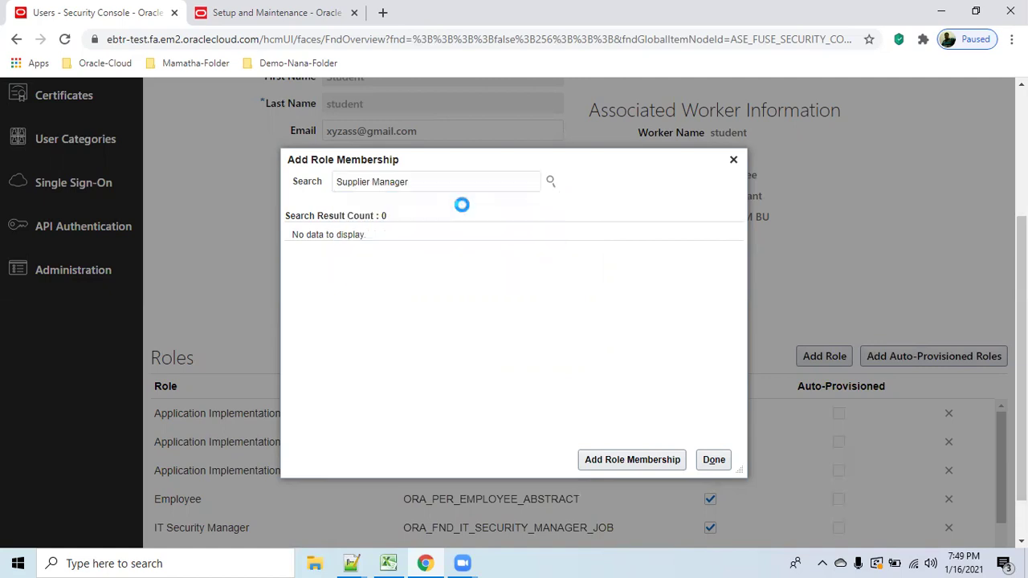
click(405, 255)
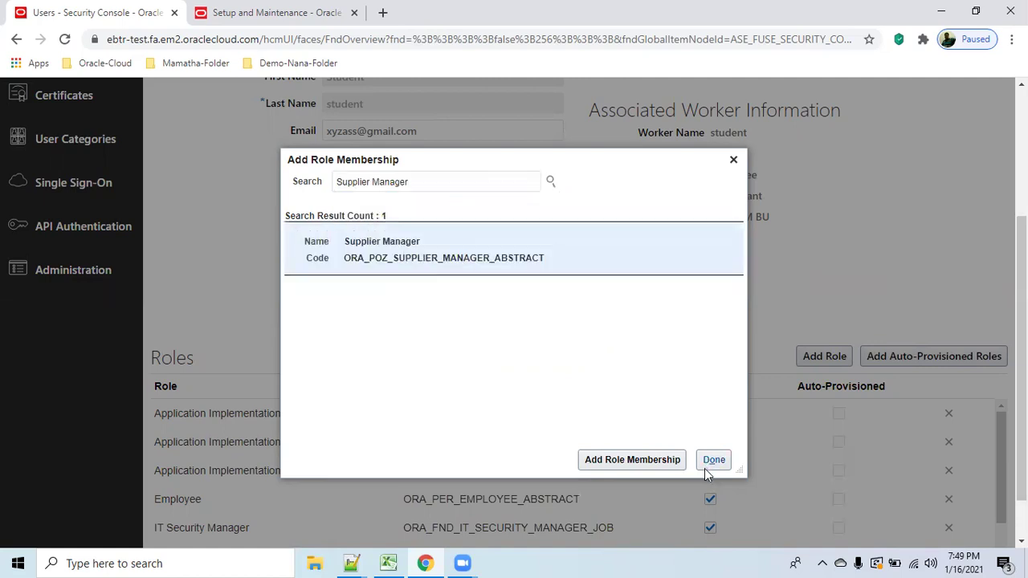
click(635, 461)
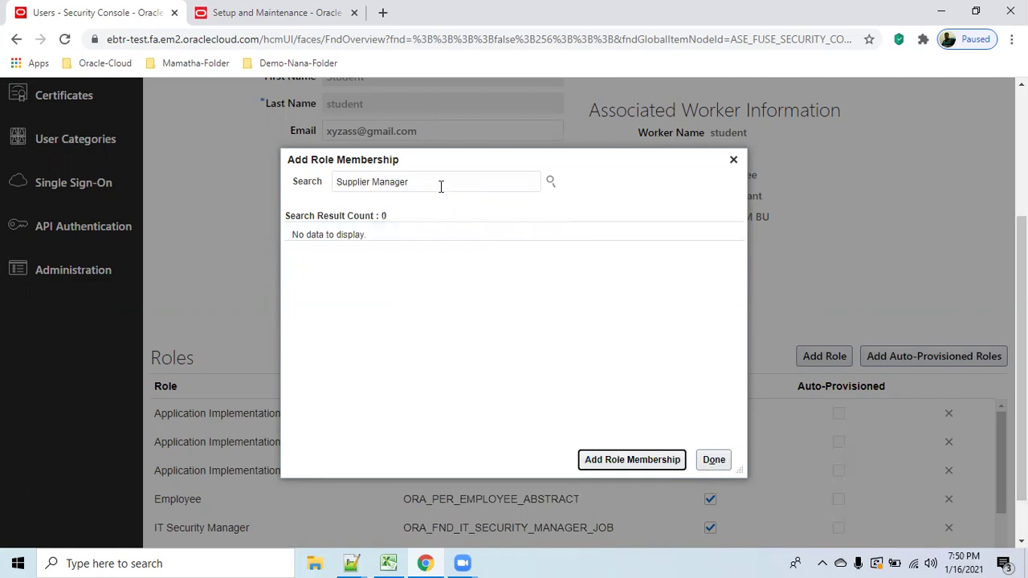
Add the Procurement Manager role and close the Add Role Membership search.
triple_click(399, 184)
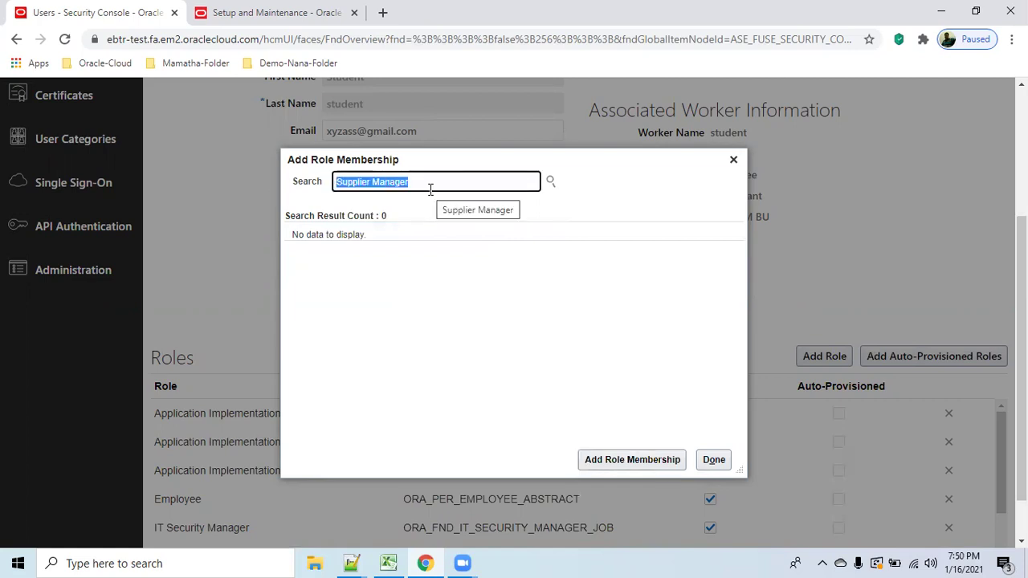
text(purchae)
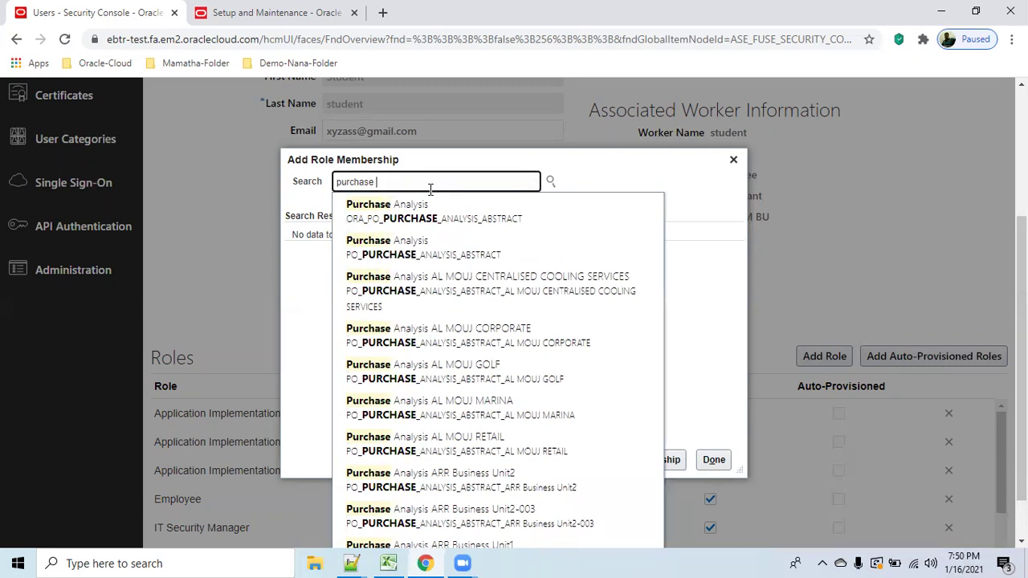
key(BackSpace)
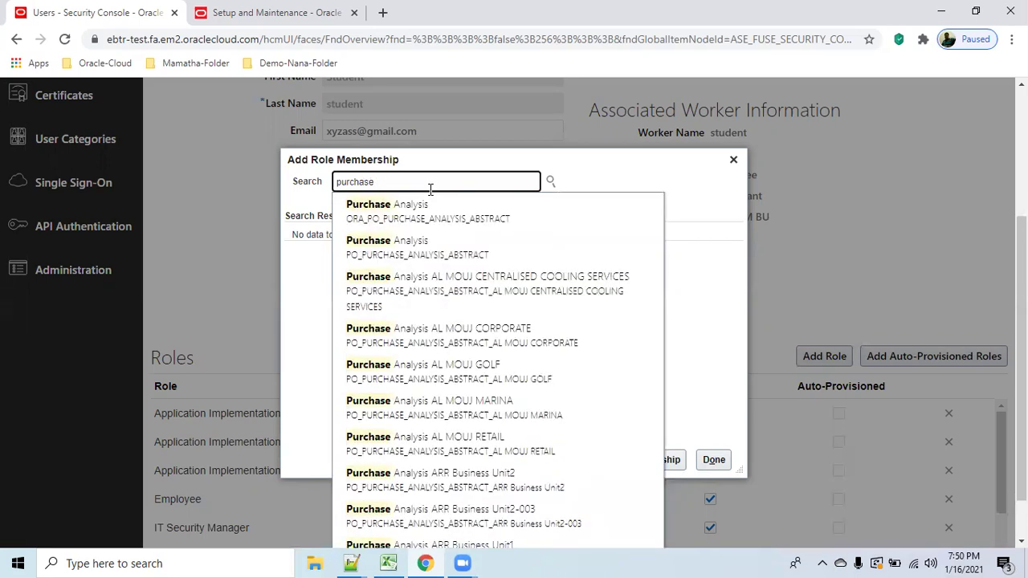
key(BackSpace)
key(BackSpace)
key(BackSpace)
key(BackSpace)
key(BackSpace)
key(BackSpace)
key(BackSpace)
key(BackSpace)
text(proc)
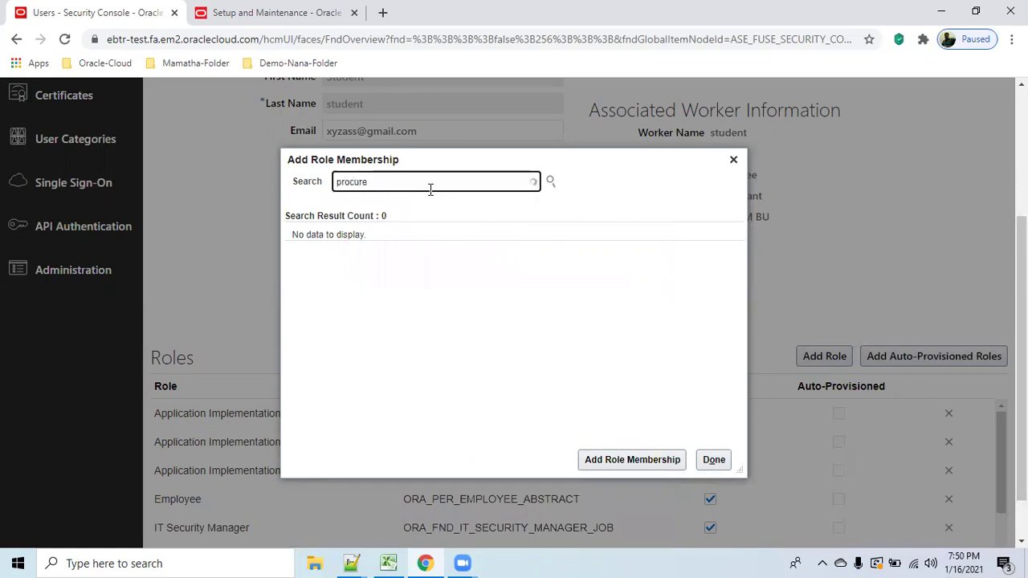
text(urement man)
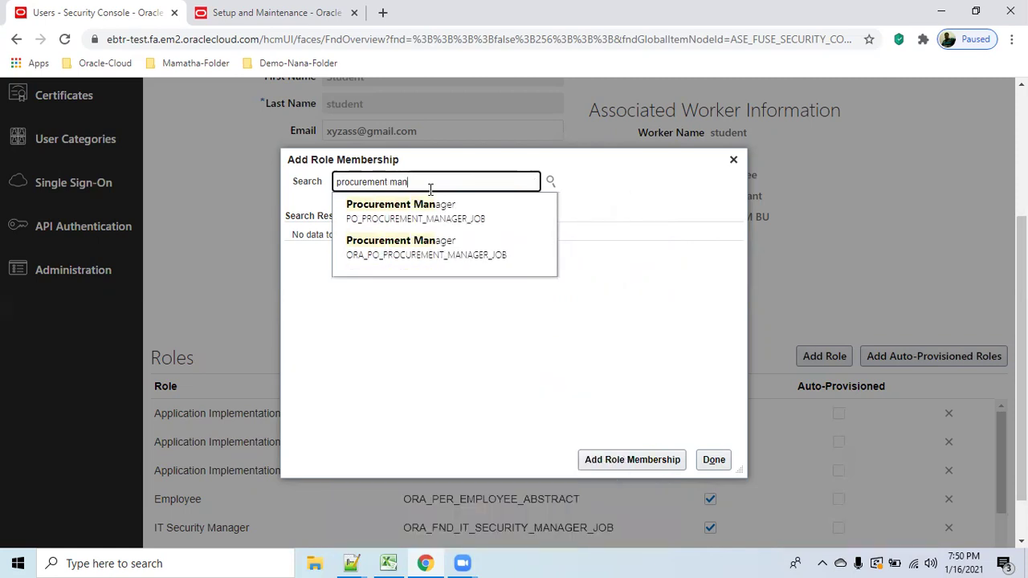
click(472, 244)
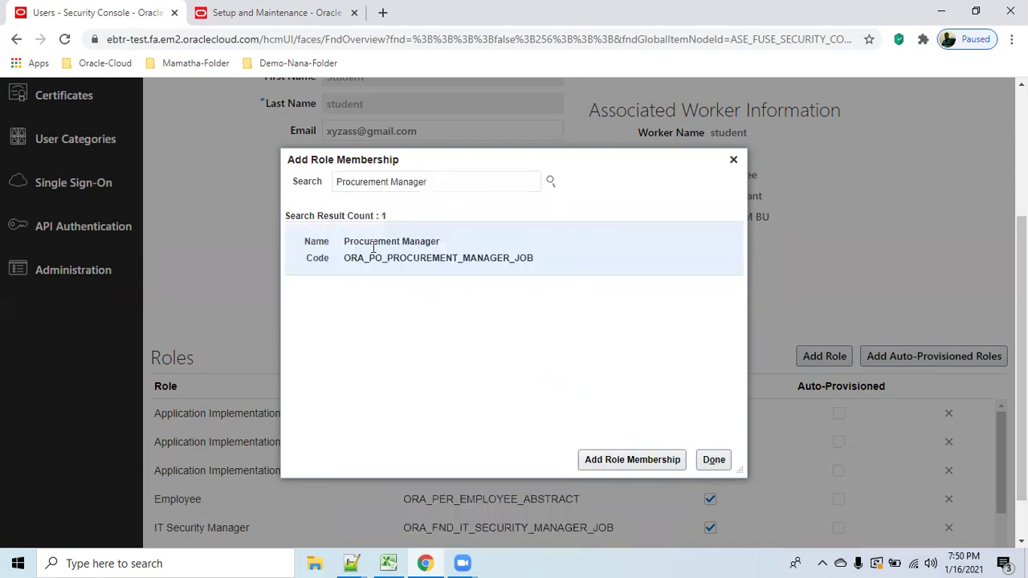
click(665, 464)
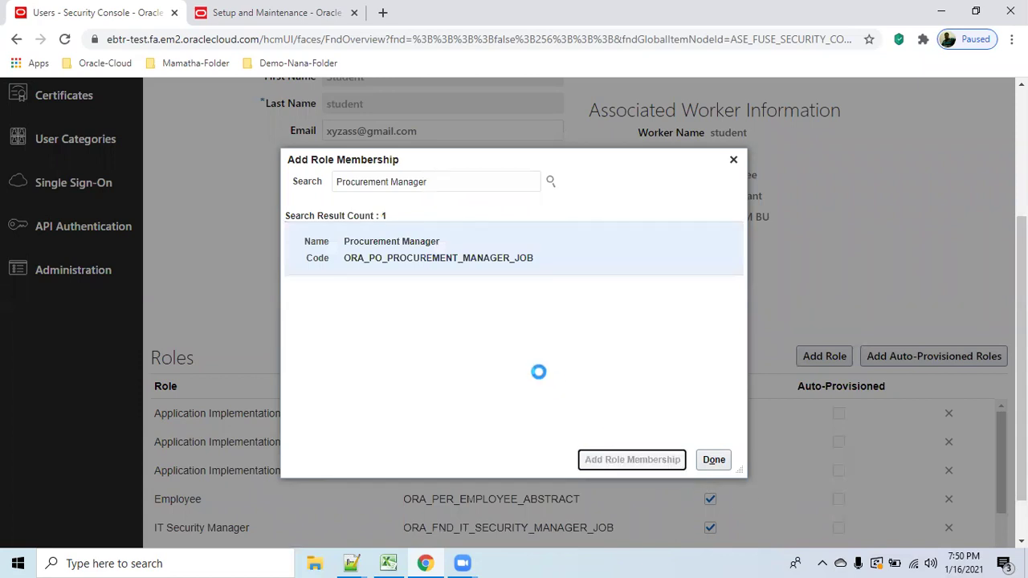
click(727, 459)
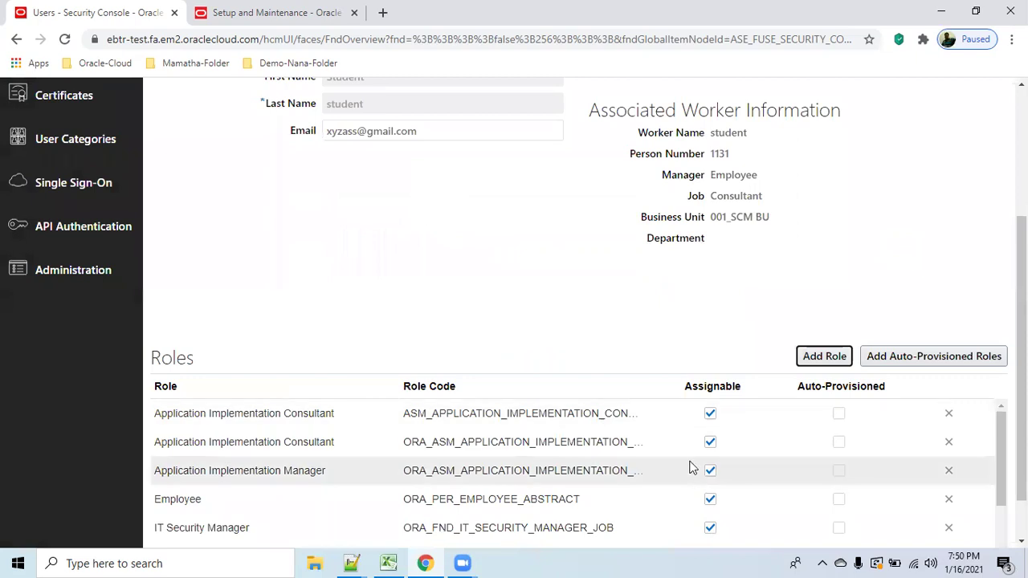
scroll(996, 156, up, 3)
Submit and save the student account's new roles, then return to the home page.
click(980, 140)
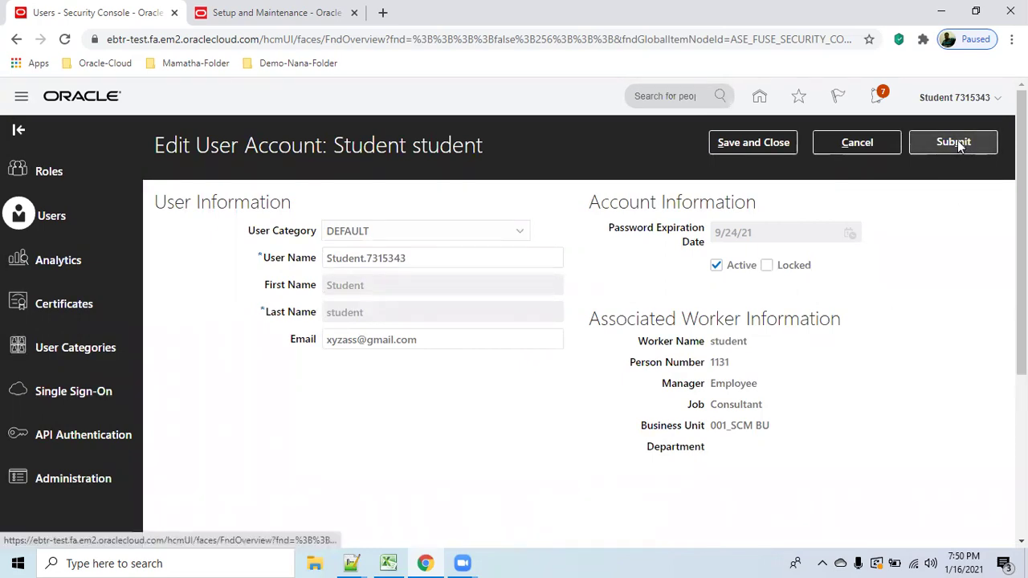
click(762, 143)
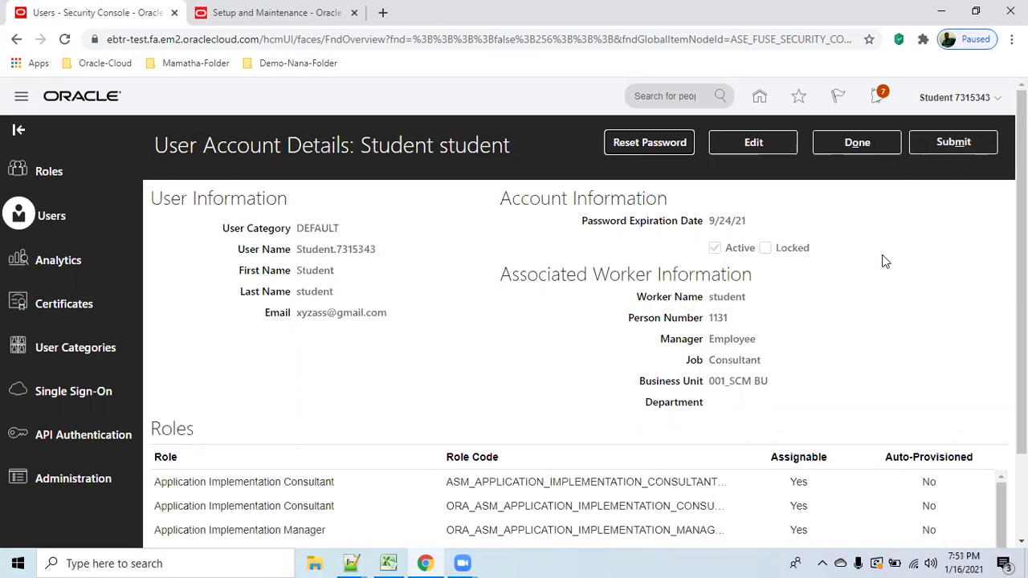
click(860, 145)
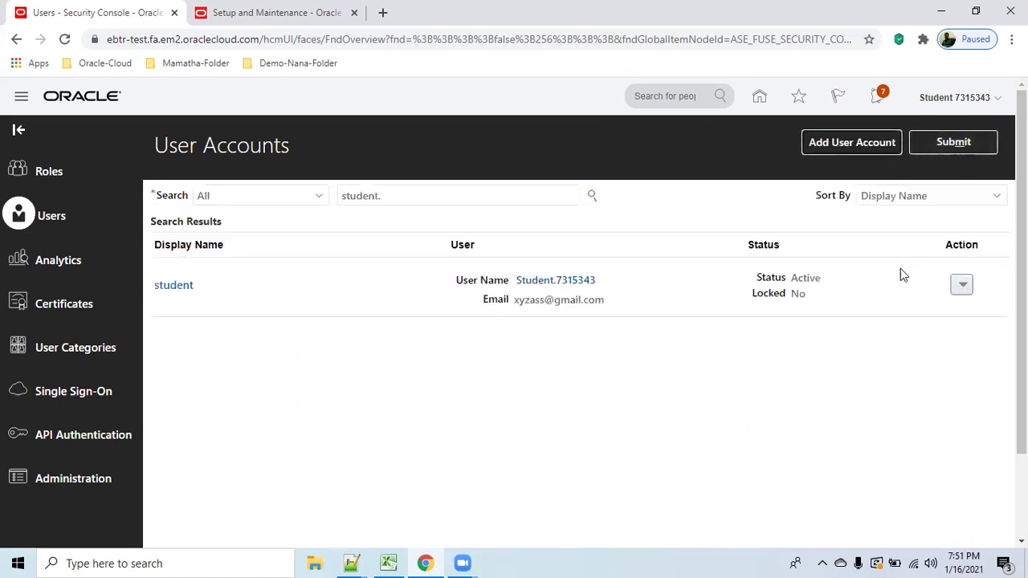
click(953, 143)
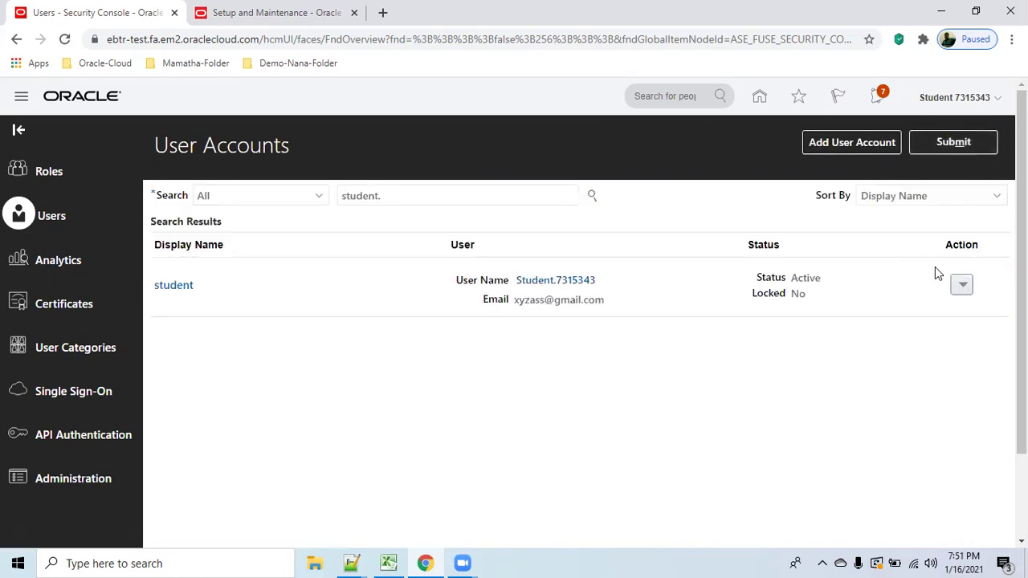
click(759, 97)
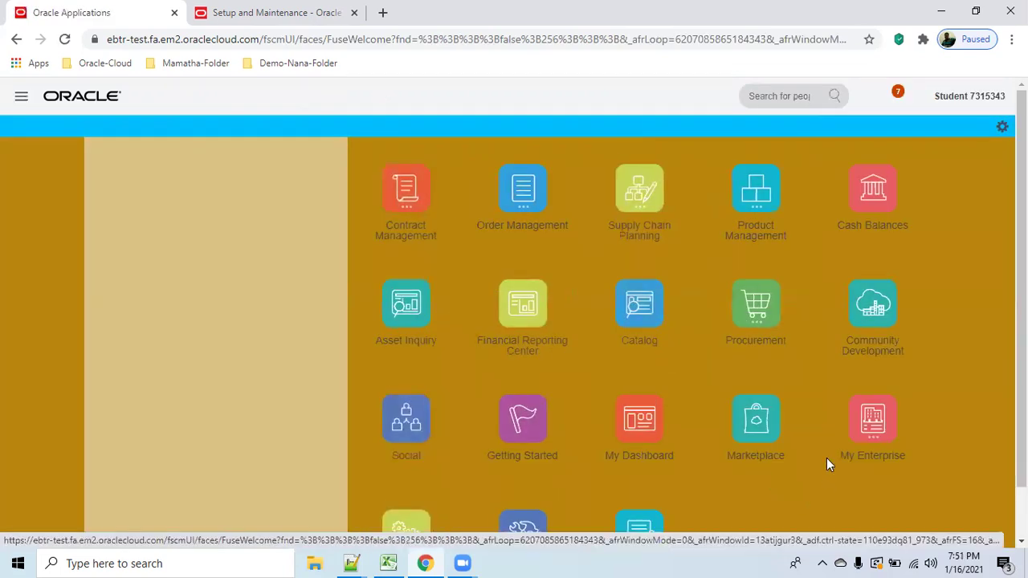
In Setup and Maintenance, search tasks for 'Manage data access' and open Manage Data Access for Users.
scroll(928, 478, down, 2)
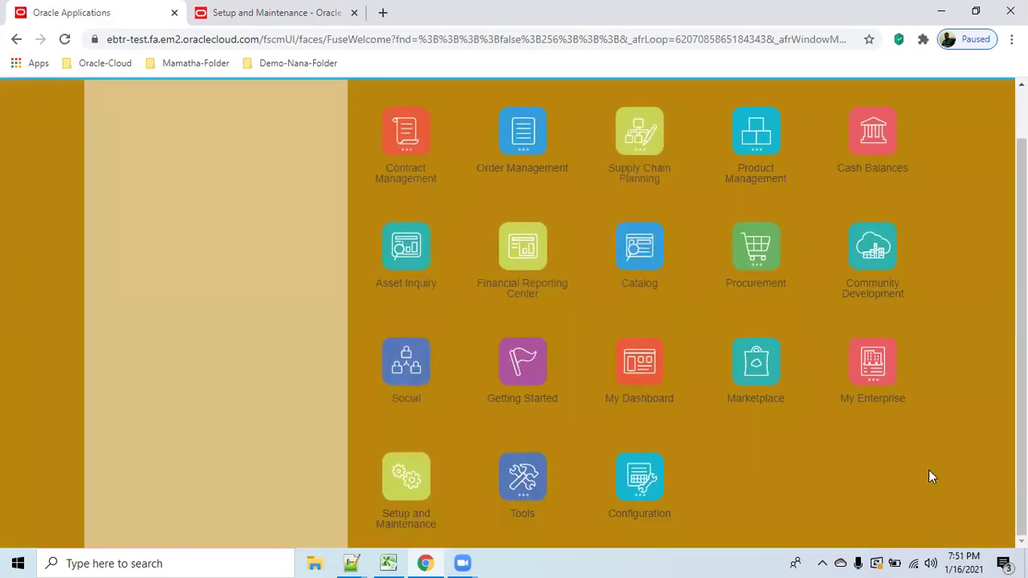
click(397, 475)
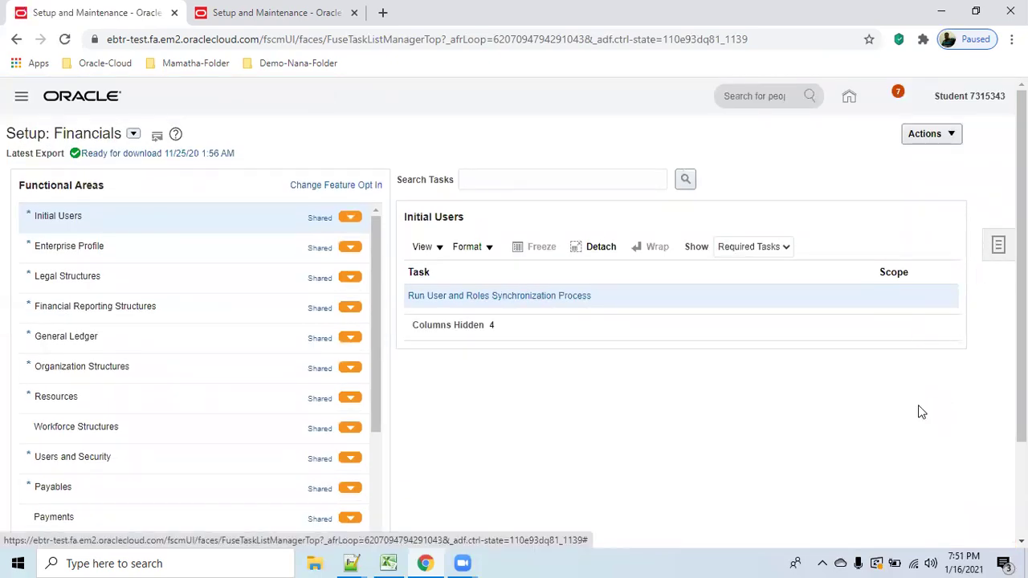
click(996, 246)
click(891, 296)
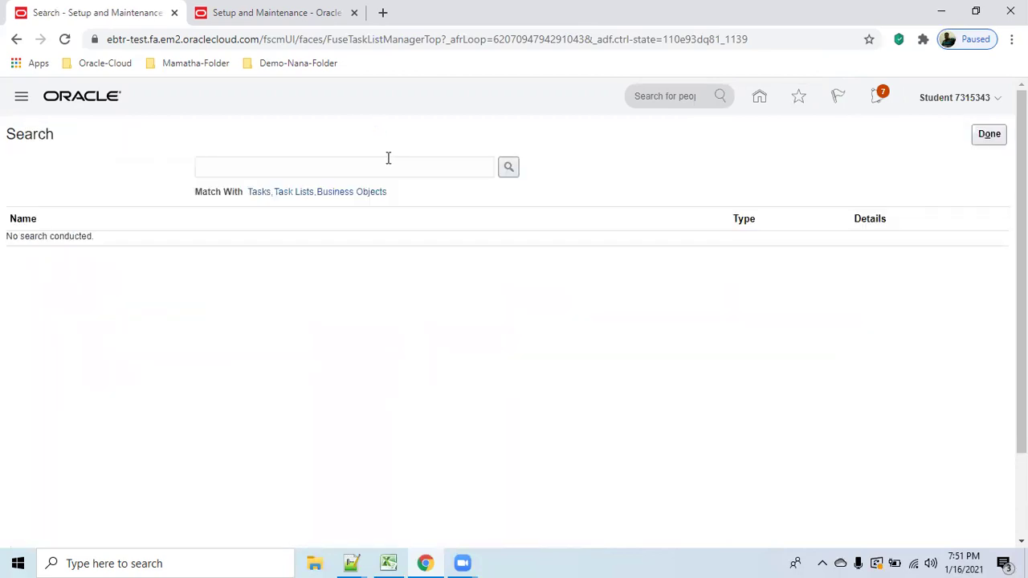
click(369, 161)
text(M)
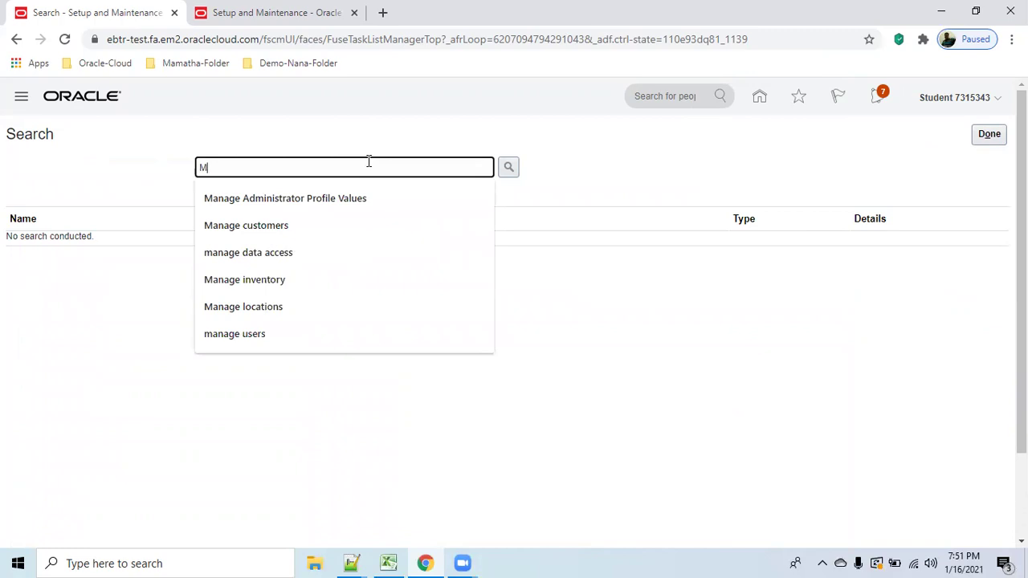
text(anage data access)
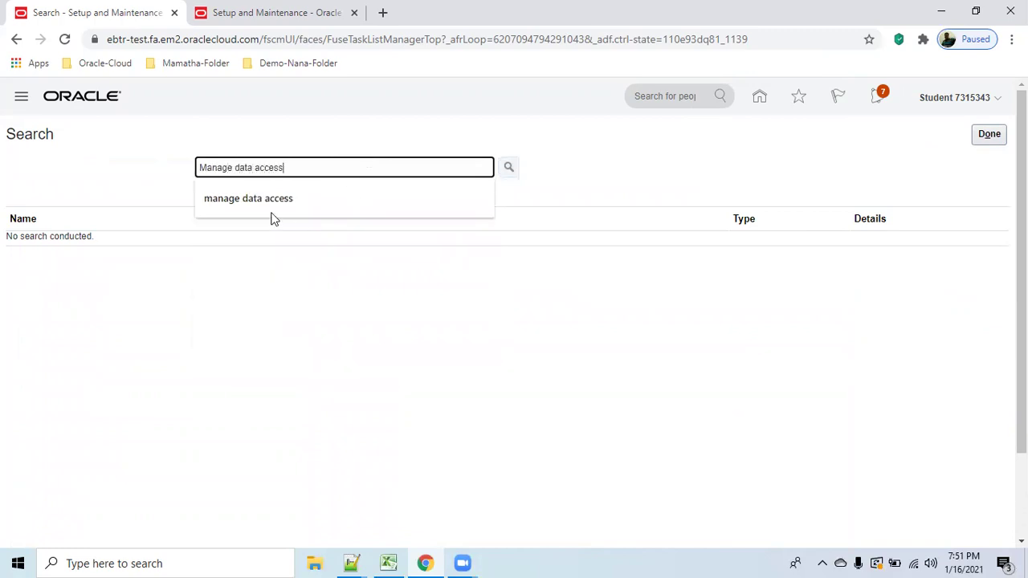
click(289, 202)
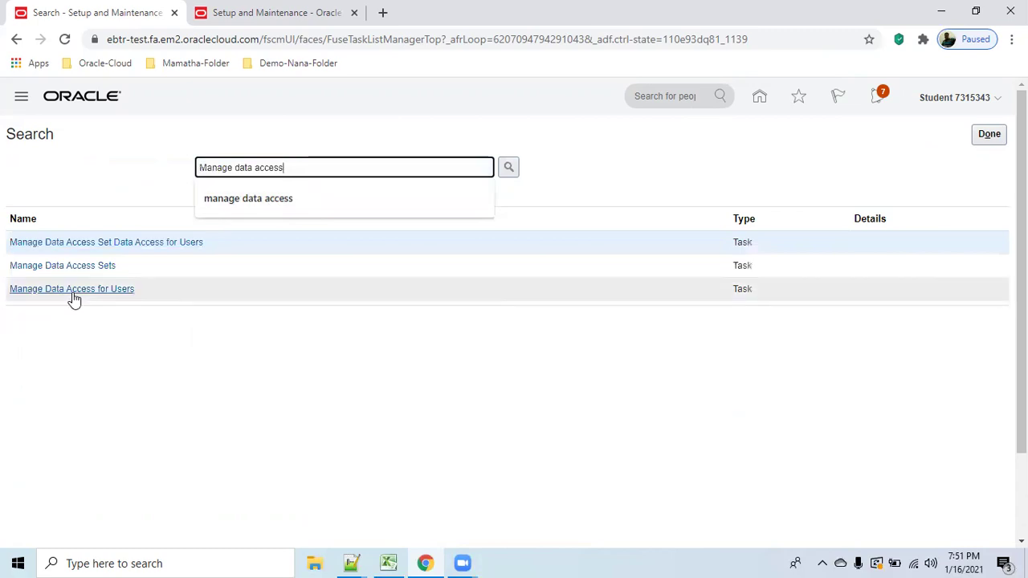
click(71, 290)
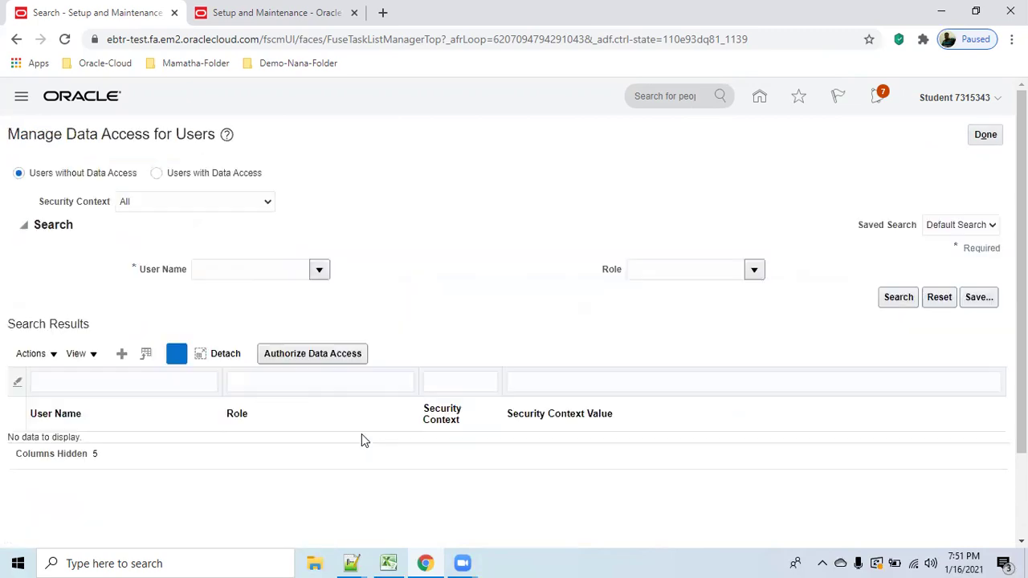
Add a data access row for the student user: Procurement Requester, Business unit abc_BU1.
click(122, 355)
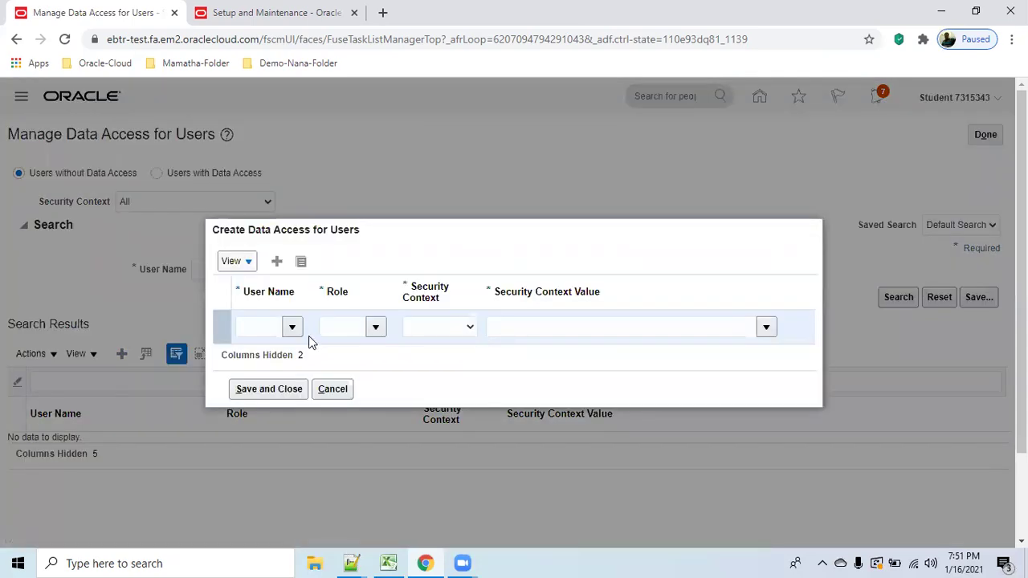
click(258, 326)
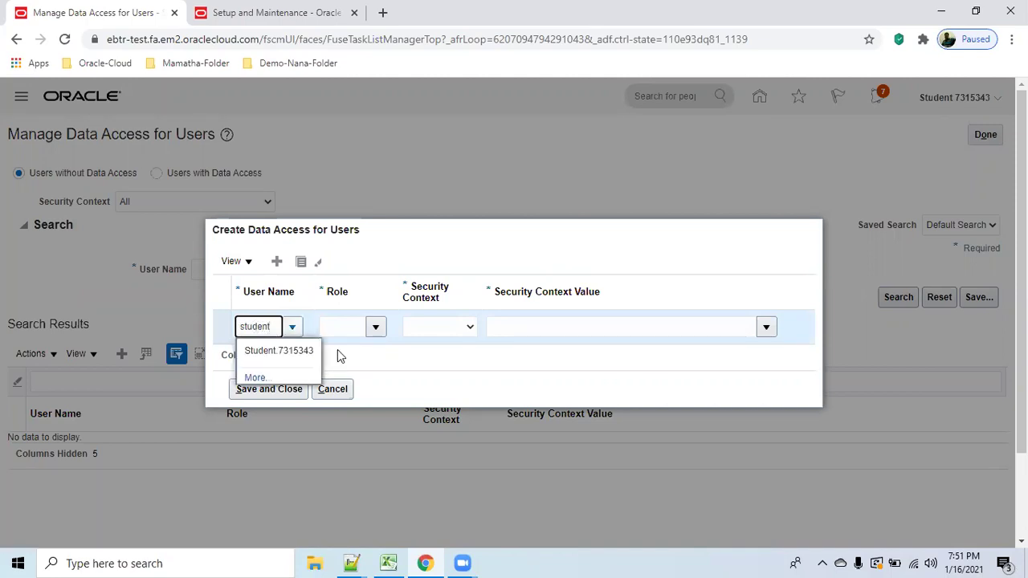
click(304, 351)
click(341, 332)
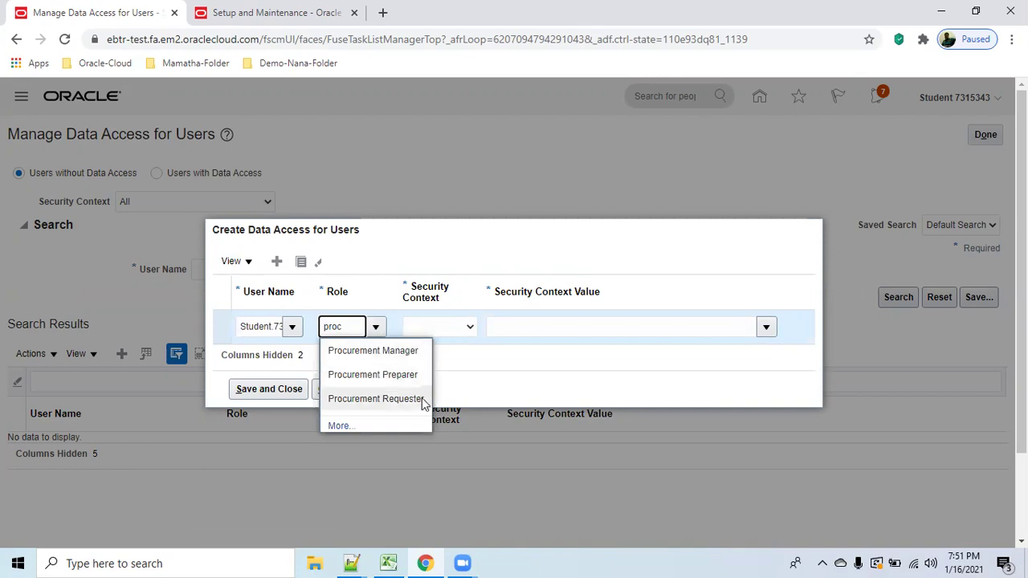
click(420, 397)
click(470, 328)
click(466, 361)
click(551, 326)
text(abc_)
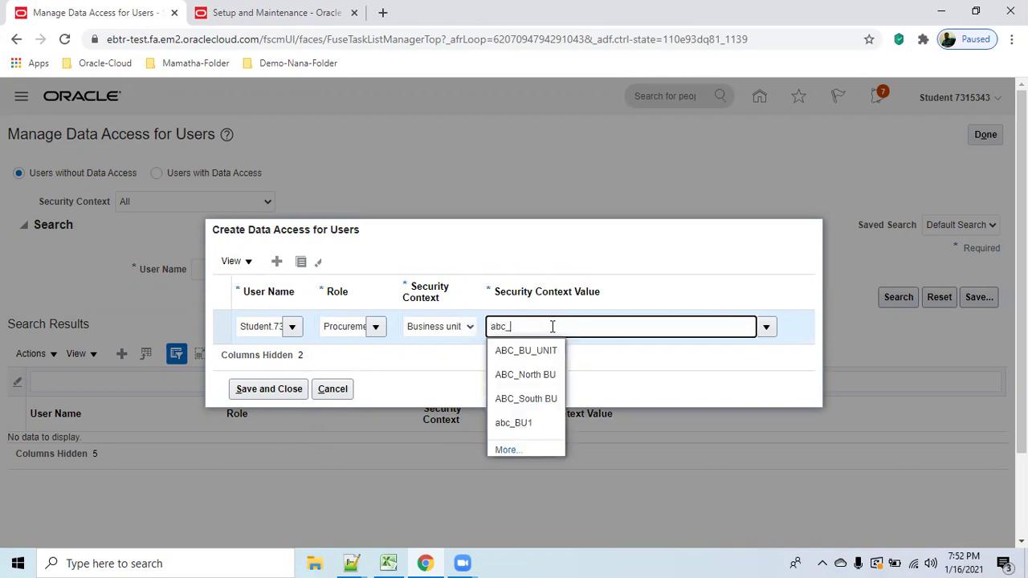
click(530, 424)
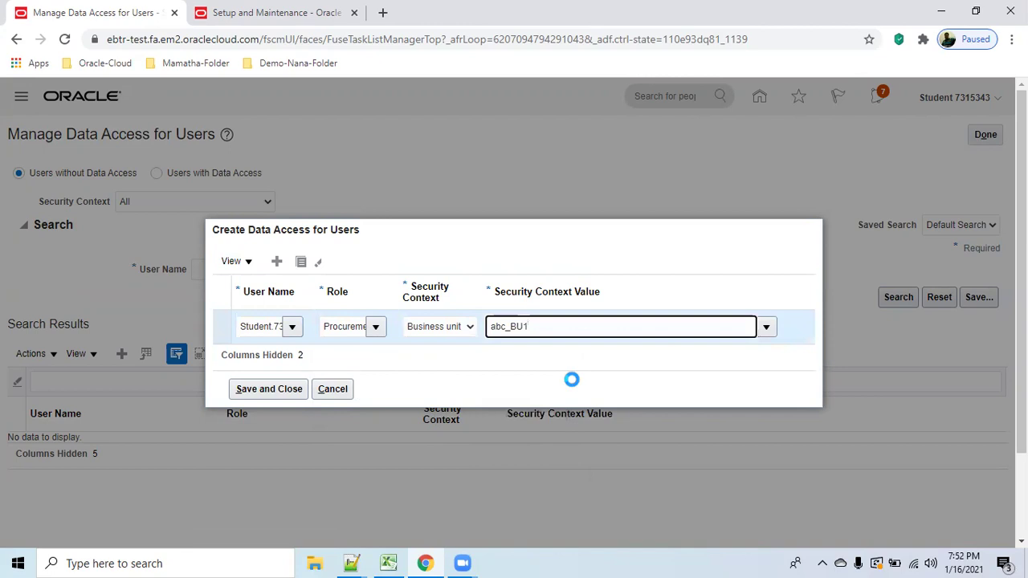
Duplicate the row as Procurement Preparer with Business unit abc_BU1 and save both.
click(300, 262)
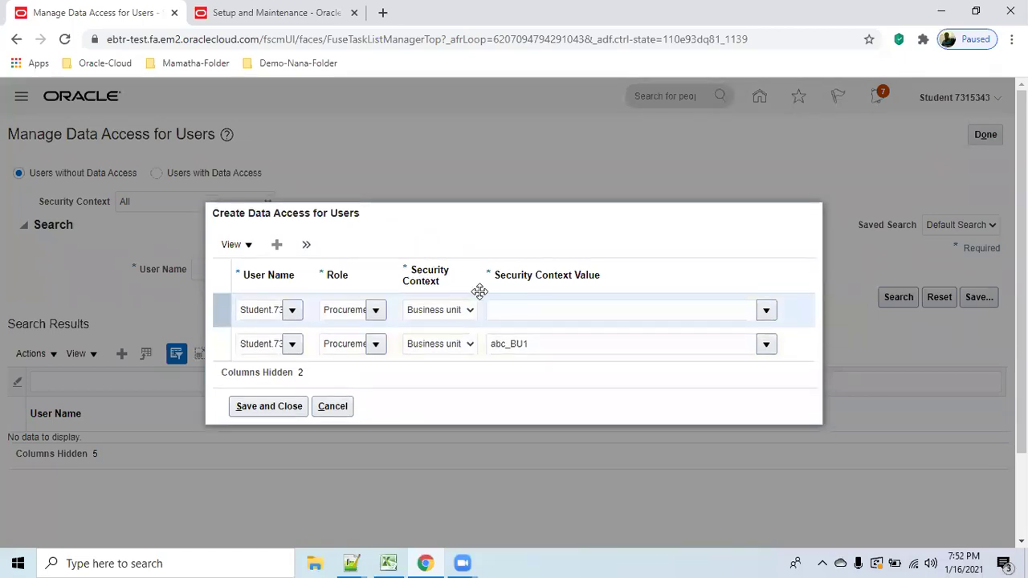
click(360, 310)
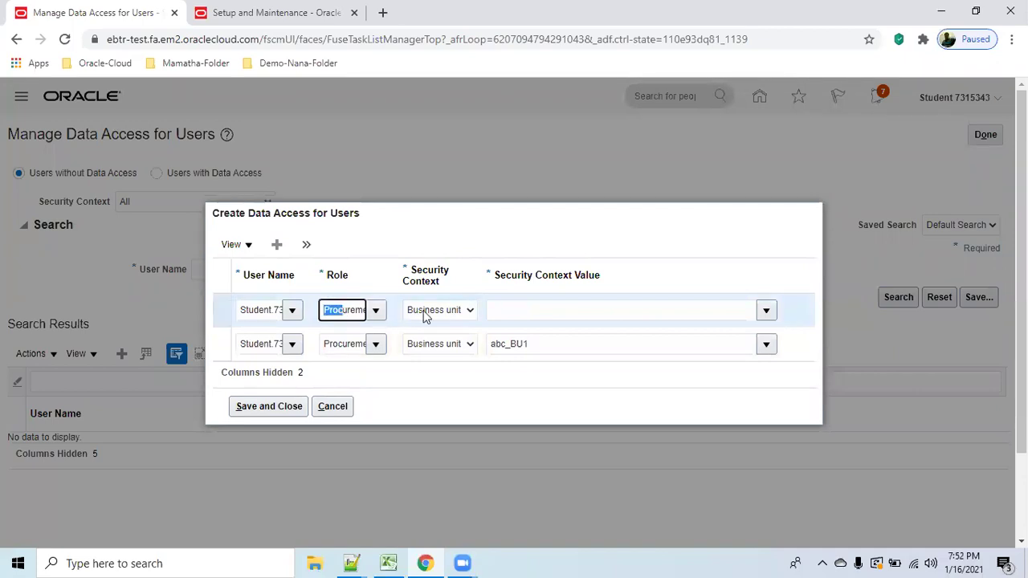
text(p)
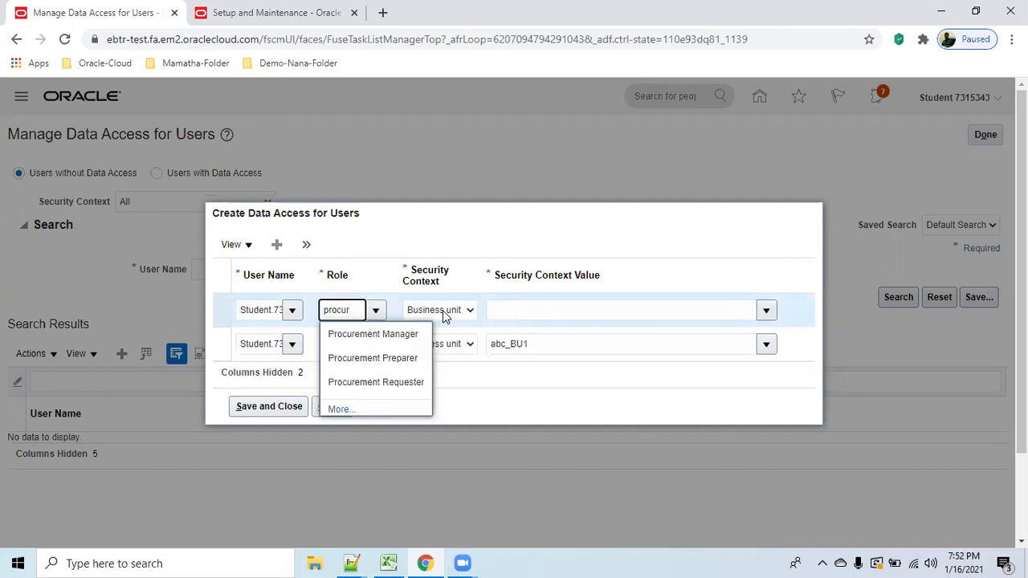
click(401, 358)
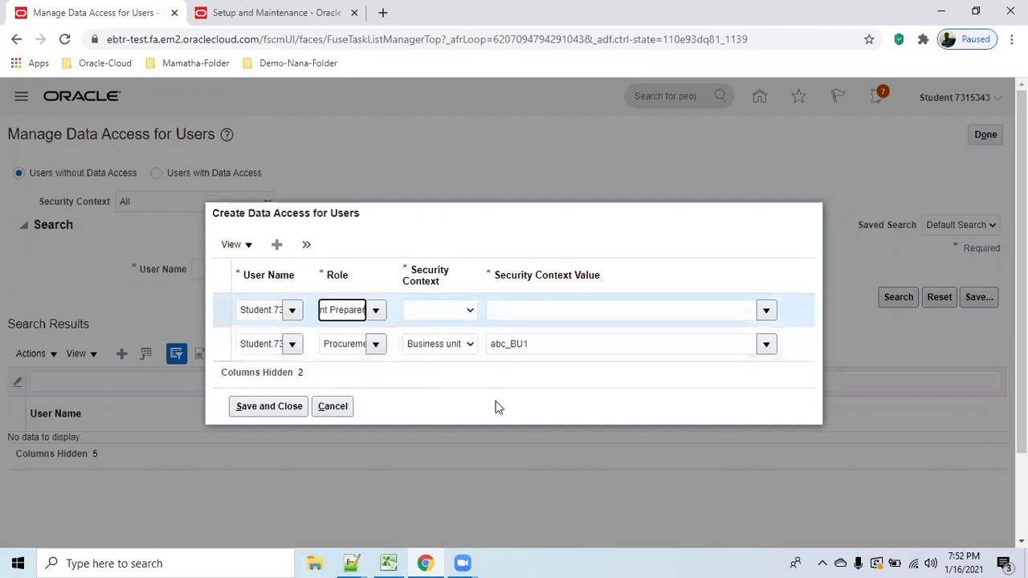
click(475, 311)
click(467, 314)
click(438, 337)
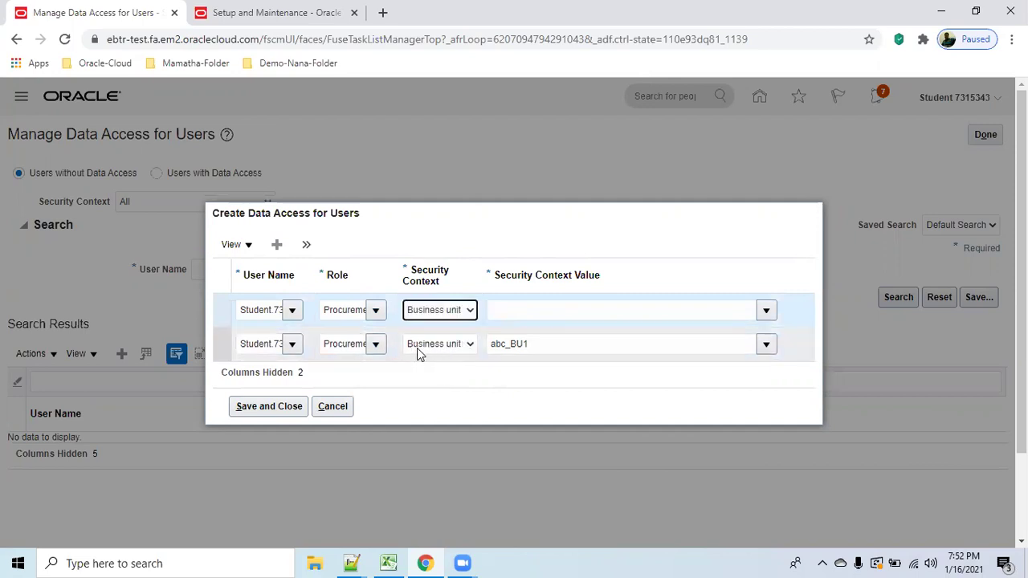
click(559, 310)
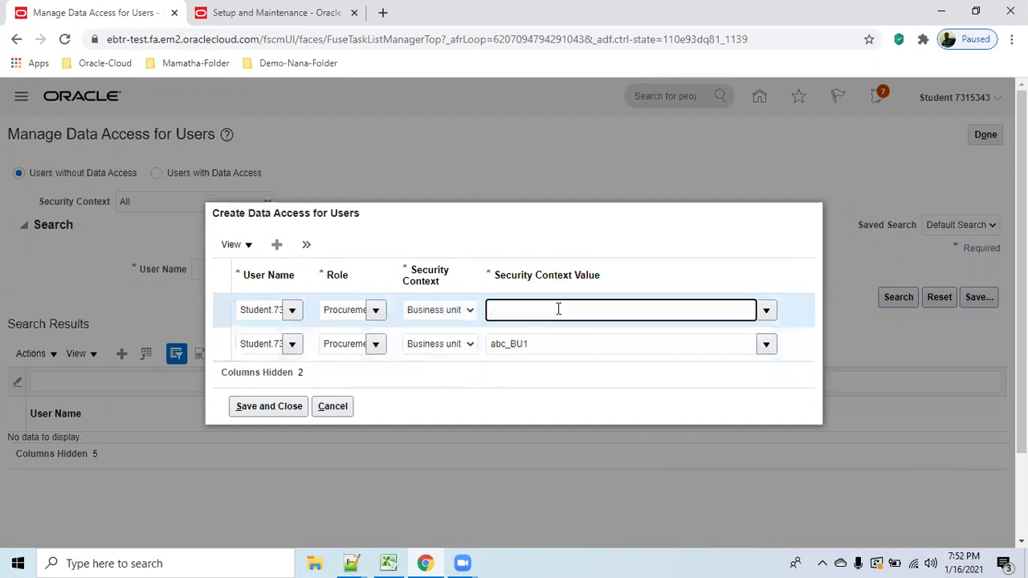
text(abc_BU1)
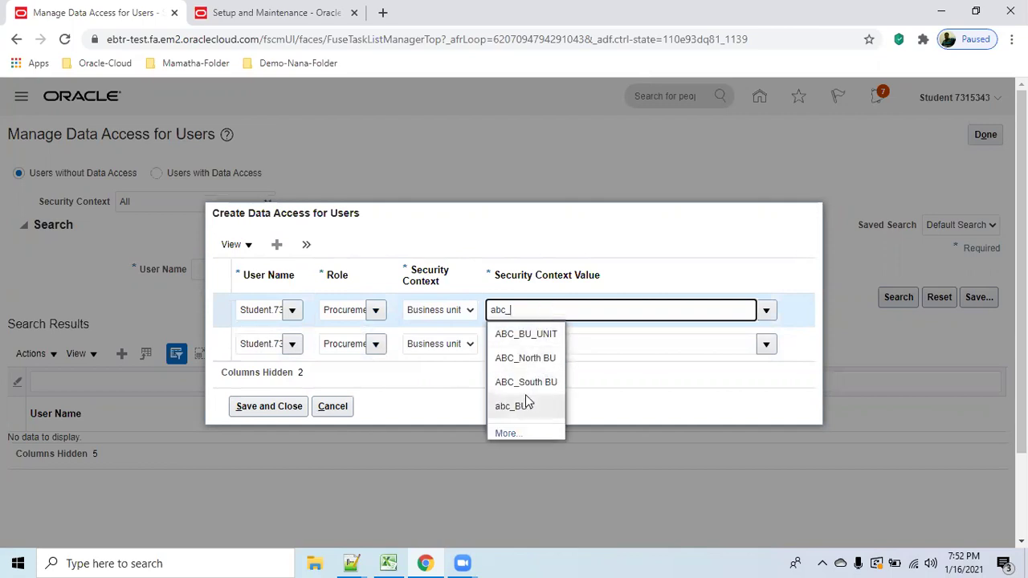
click(526, 403)
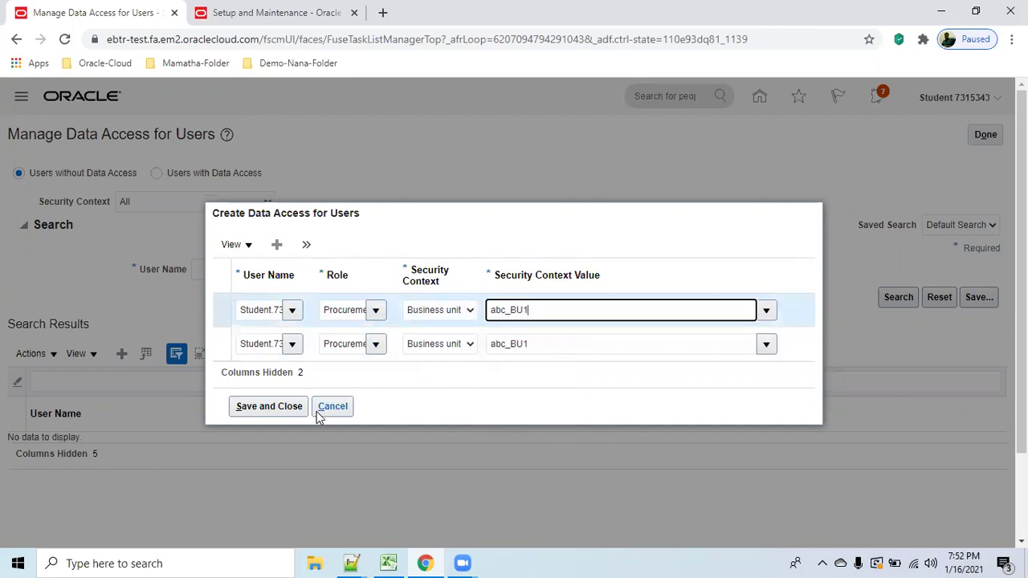
click(262, 407)
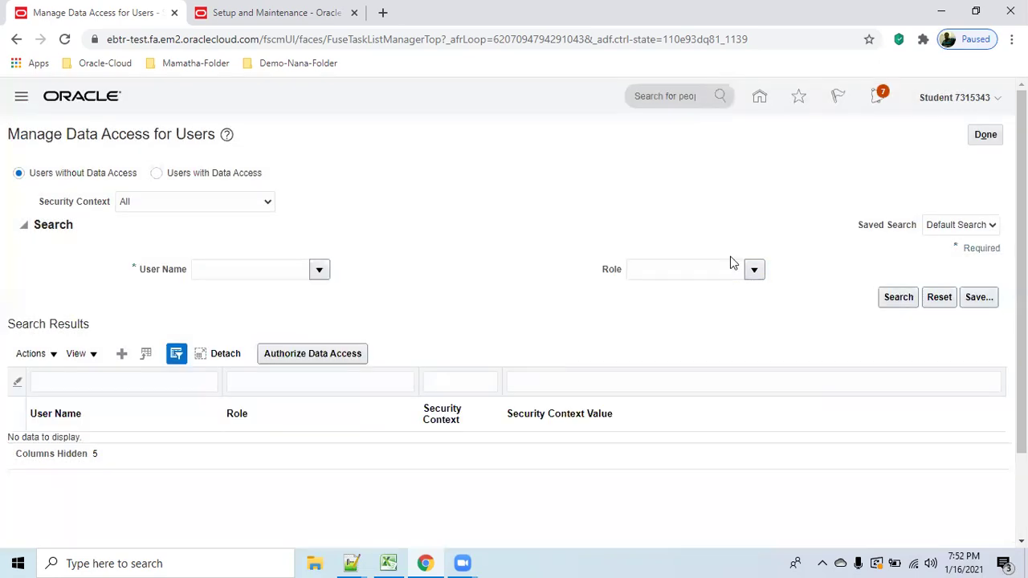
Finish the data access task, return home, and sign out.
click(988, 138)
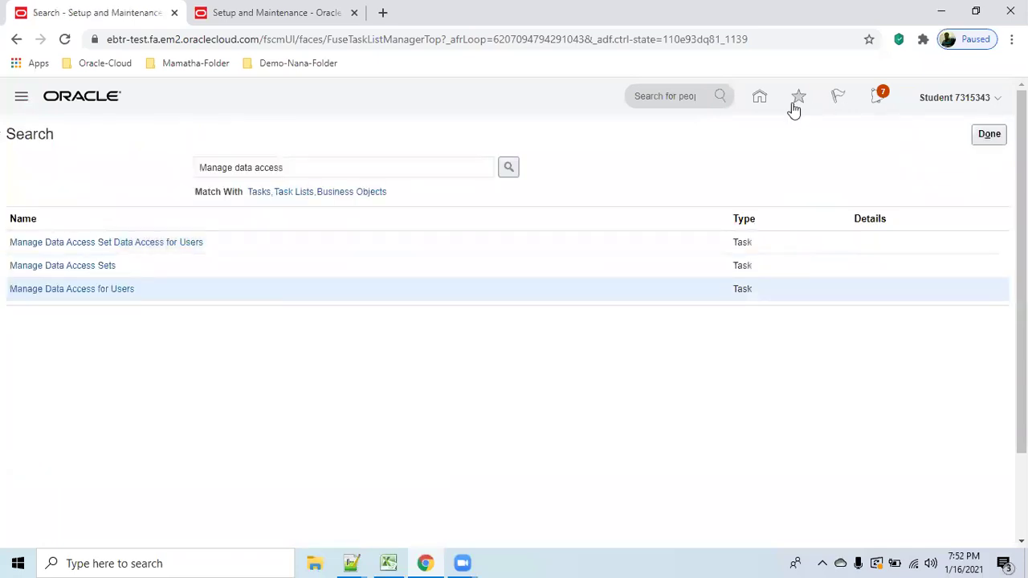
click(760, 98)
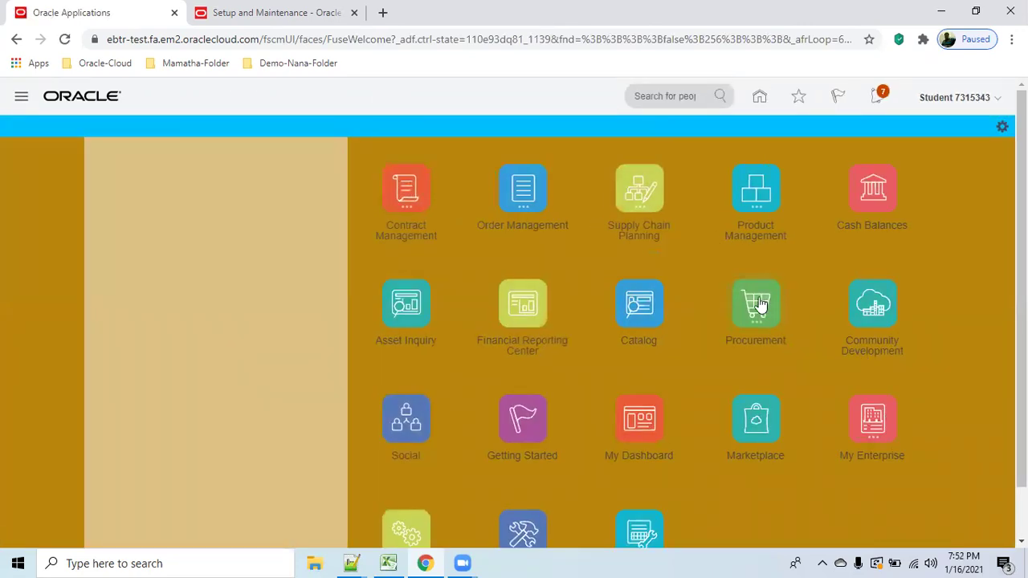
click(757, 303)
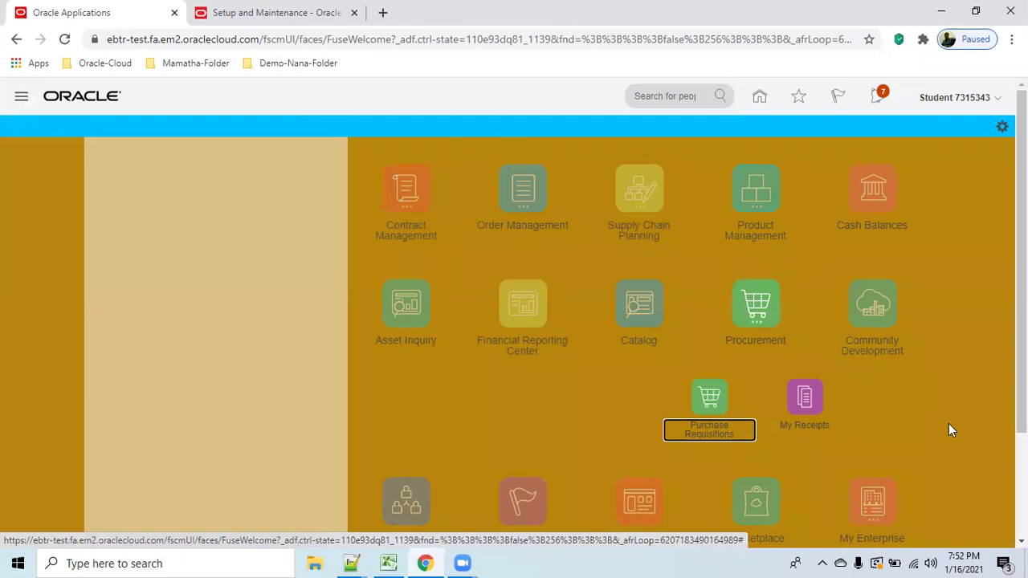
click(996, 99)
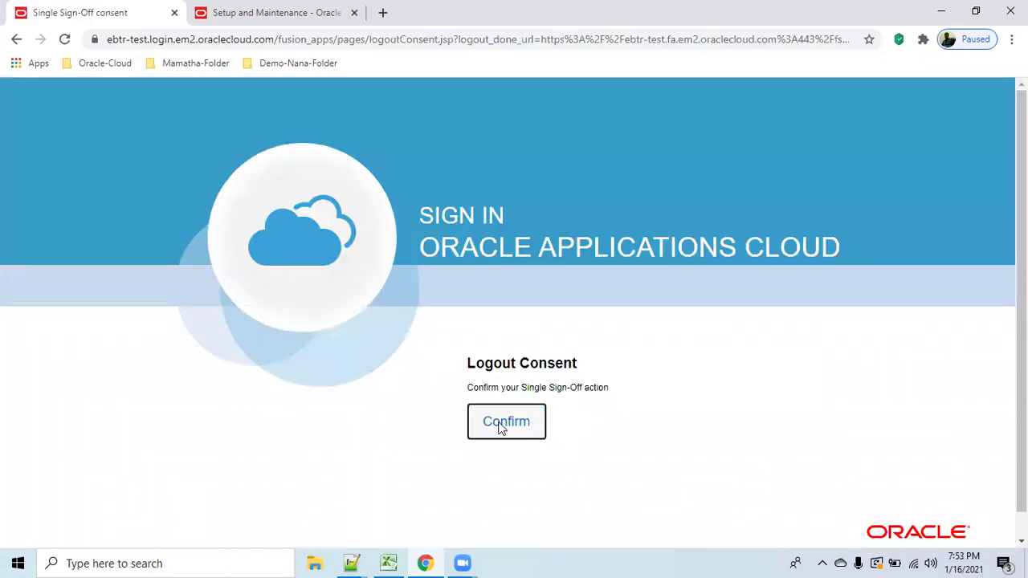
click(501, 426)
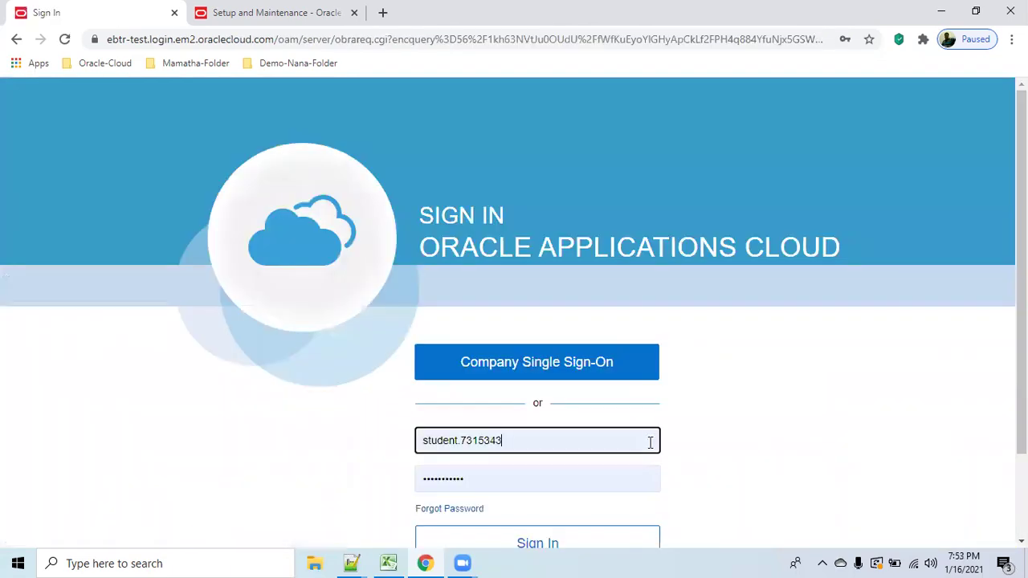
Sign in as the student user and open Purchase Requisitions from the Procurement apps.
scroll(718, 442, down, 2)
click(601, 446)
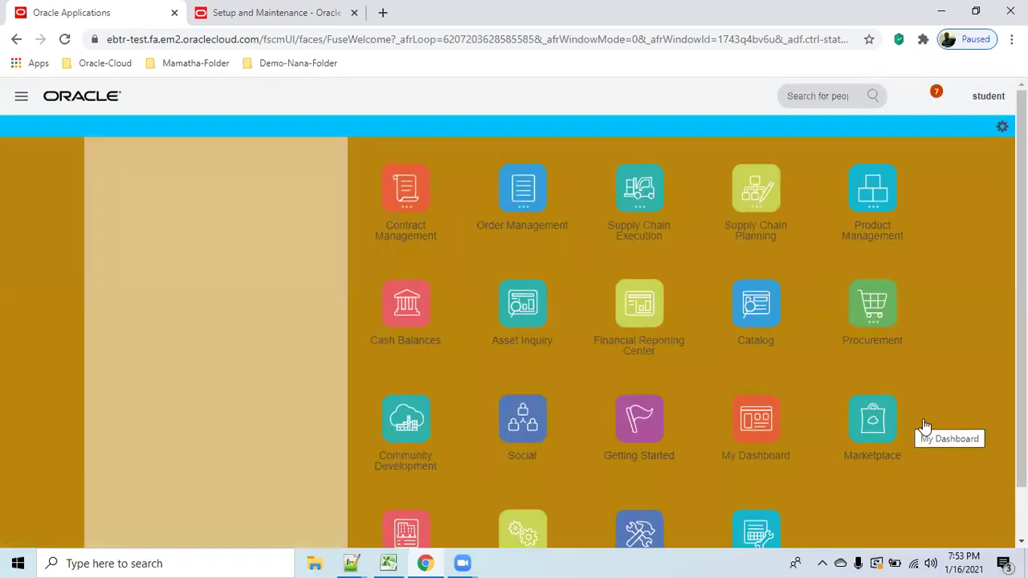
click(874, 306)
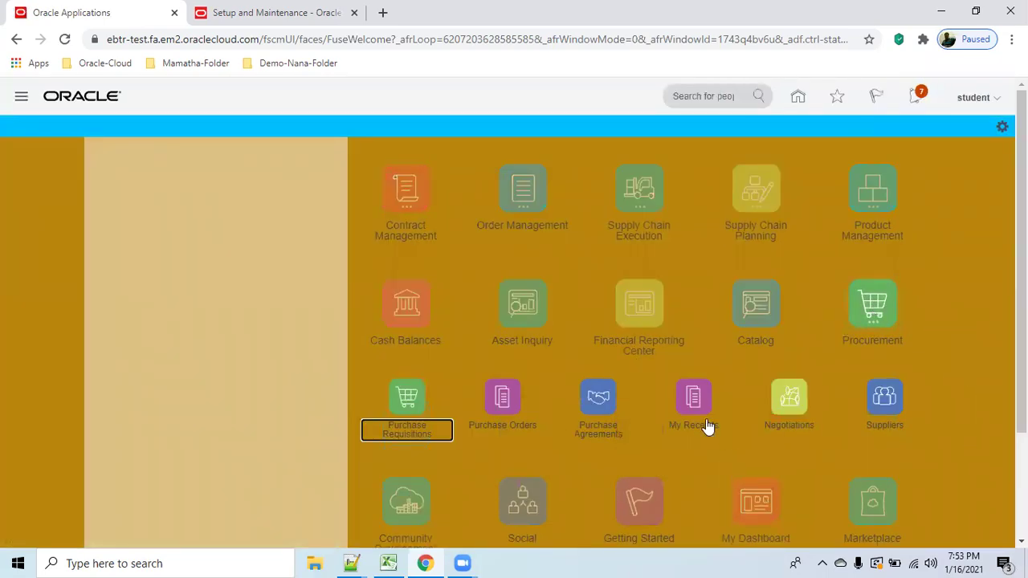
click(429, 429)
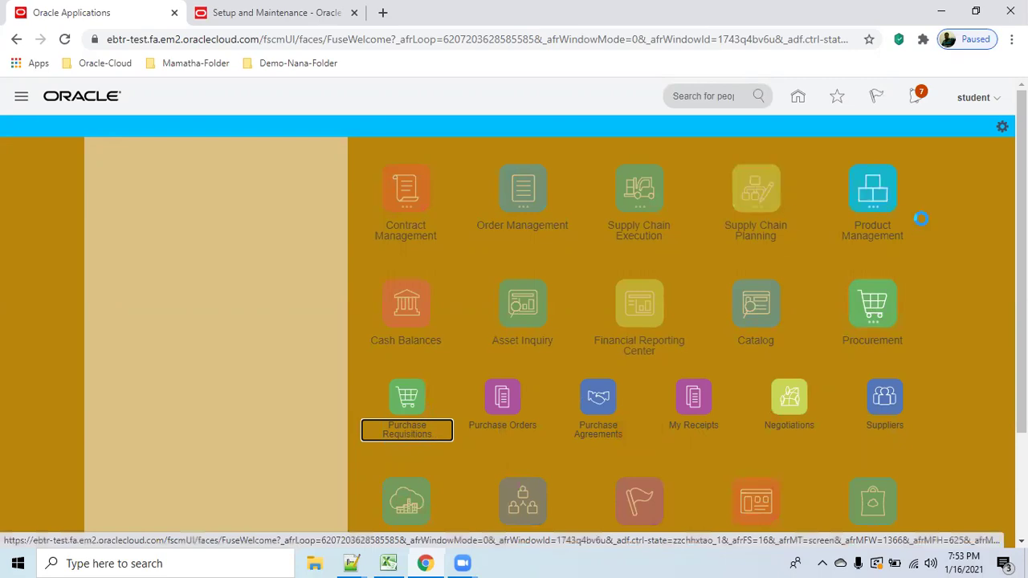
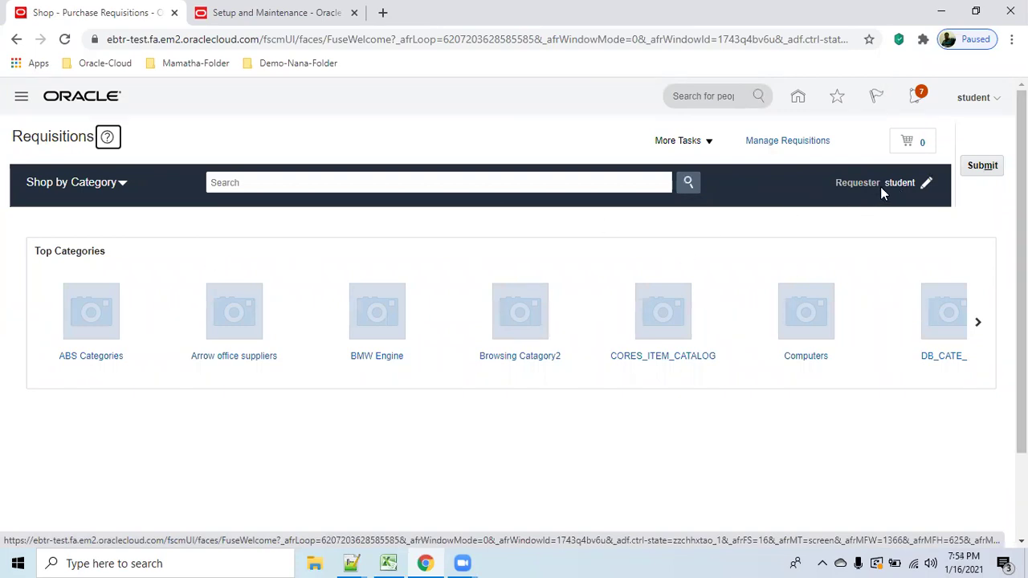
Set the requisition preferences' deliver-to location to abc_location1, then go to the Setup and Maintenance tab.
click(928, 190)
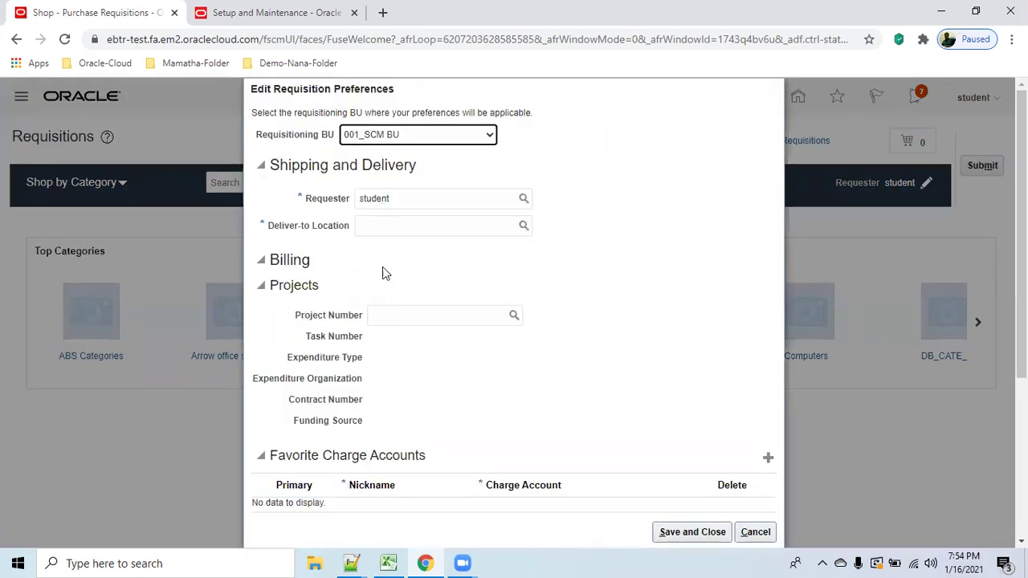
click(450, 228)
text(abc)
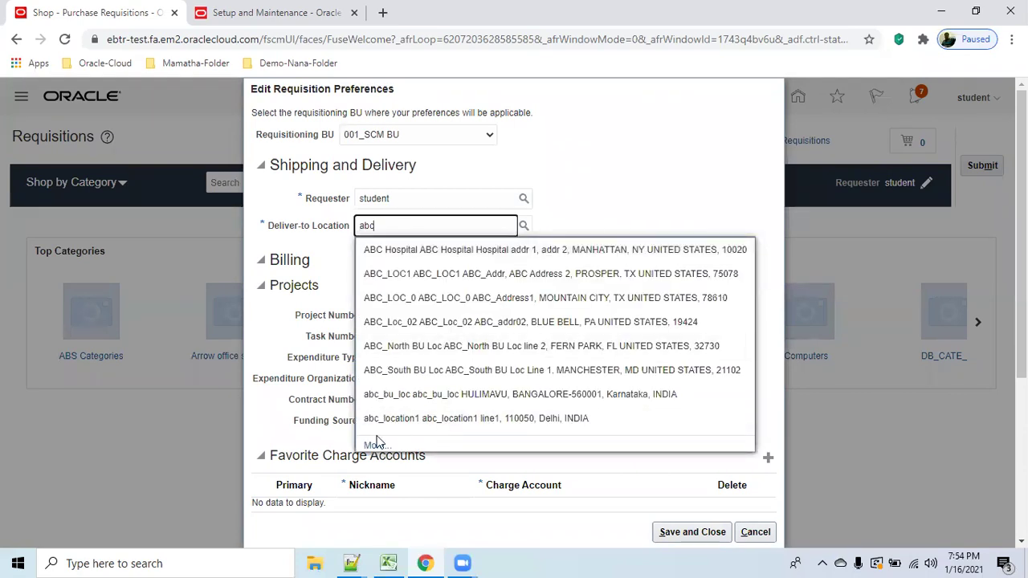
click(377, 446)
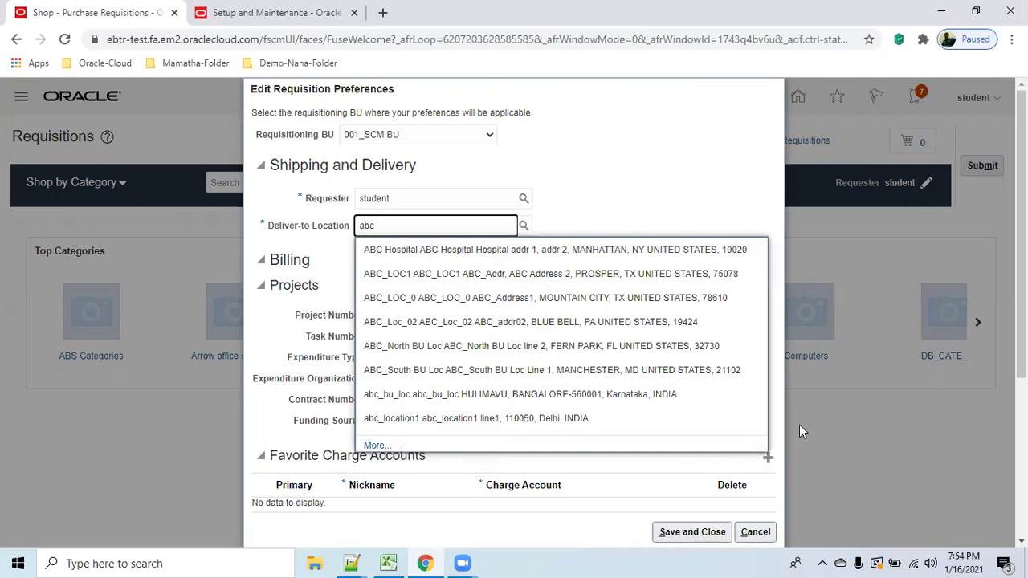
click(575, 419)
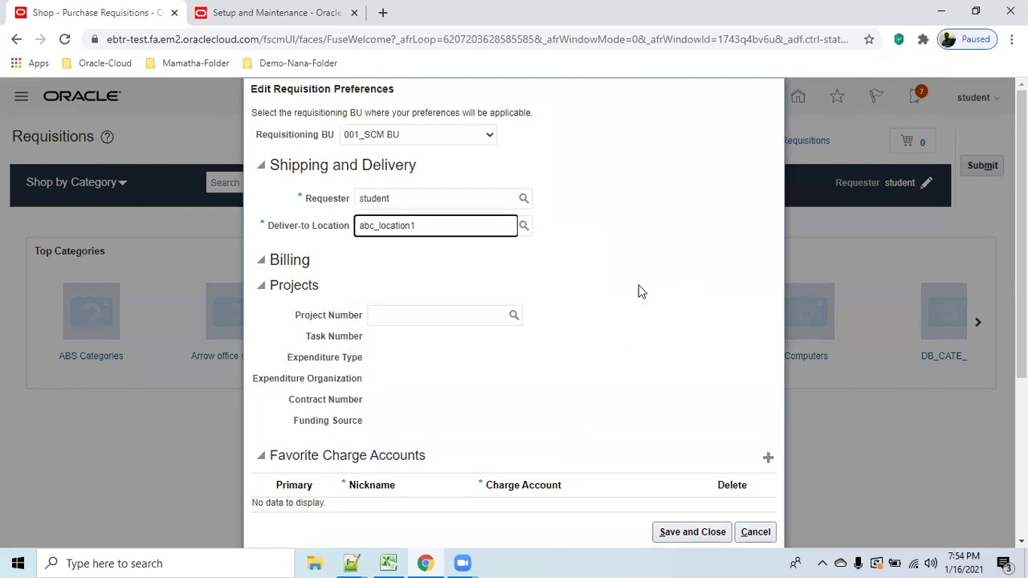
click(232, 22)
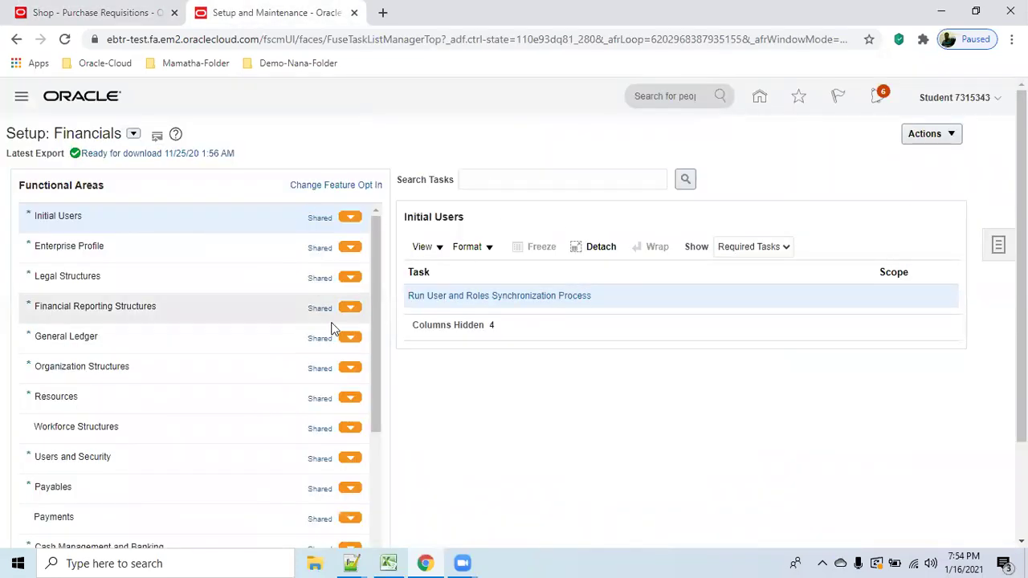
Select the Procurement setup offering and go to Organization Structures > Manage Business Unit.
click(119, 424)
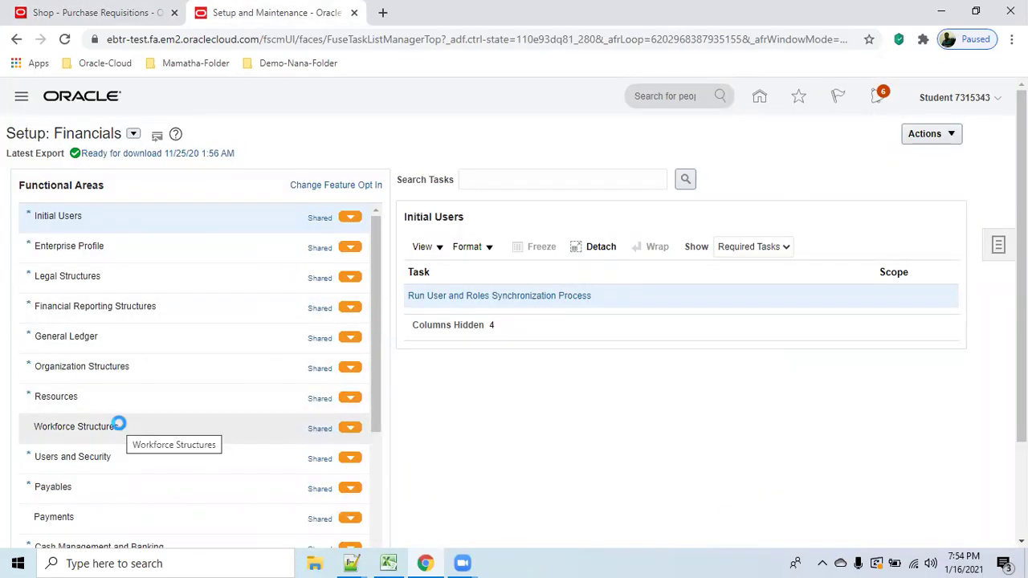
click(134, 133)
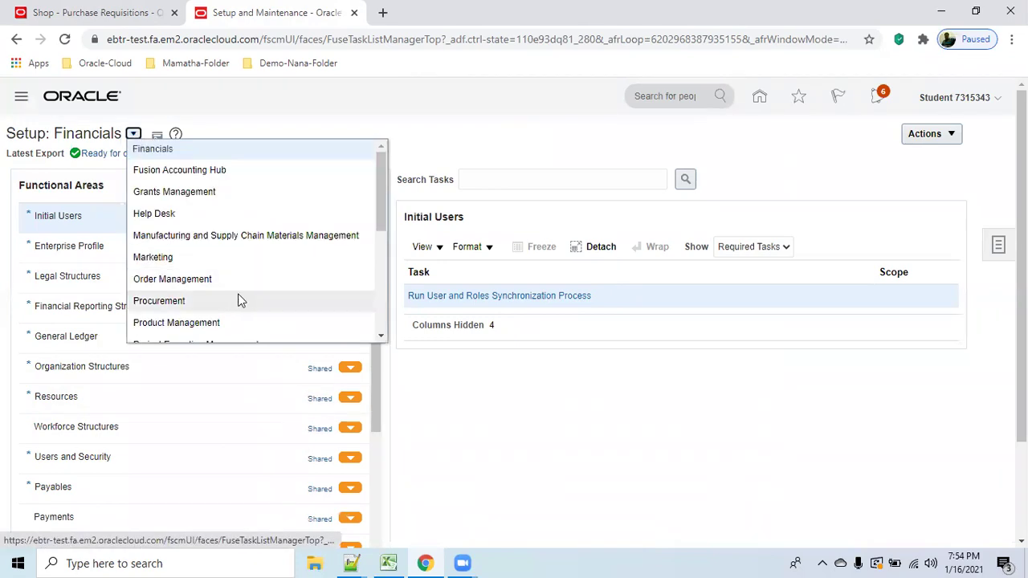
click(207, 303)
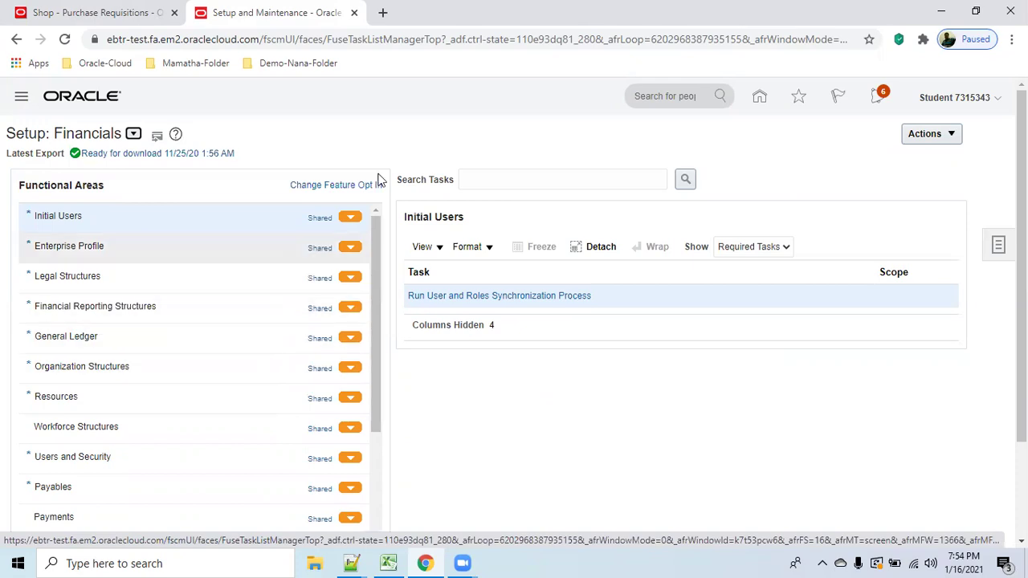
click(645, 140)
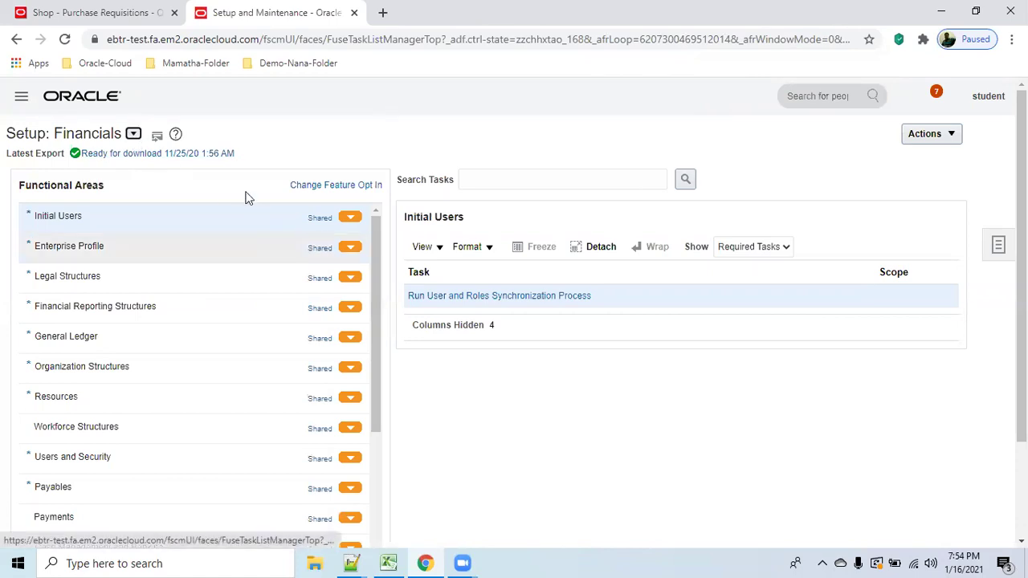
click(133, 134)
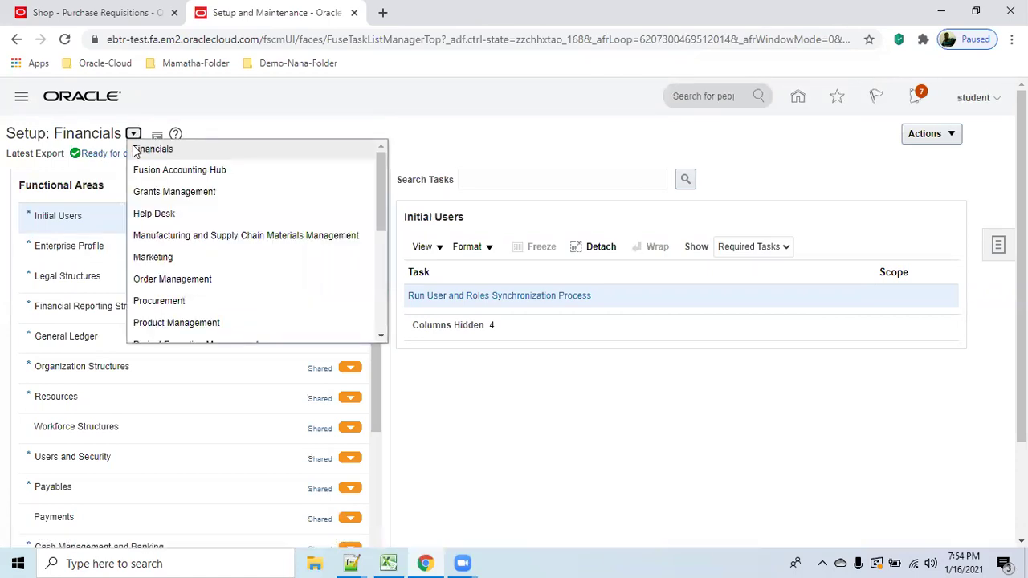
click(214, 294)
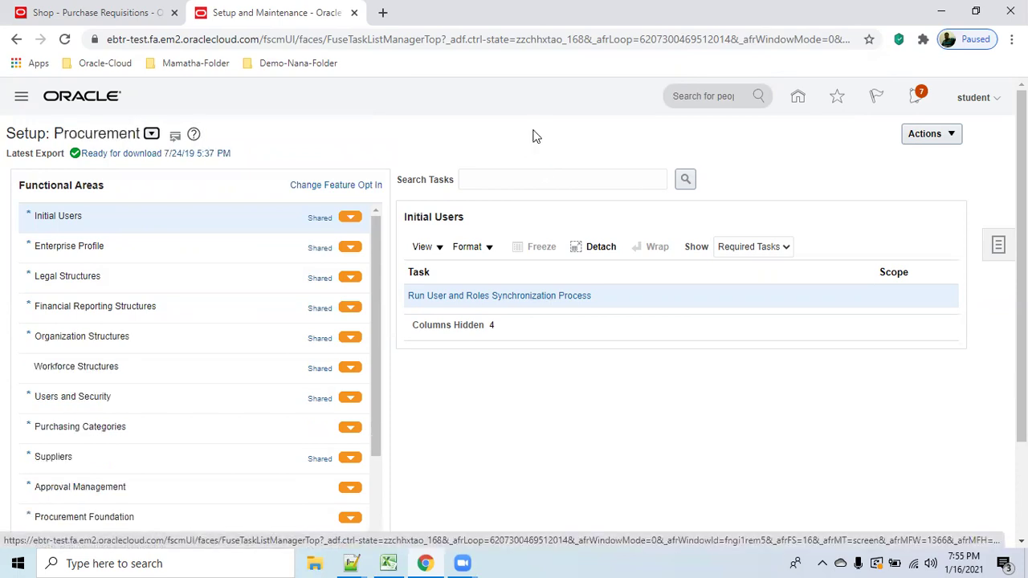
click(94, 336)
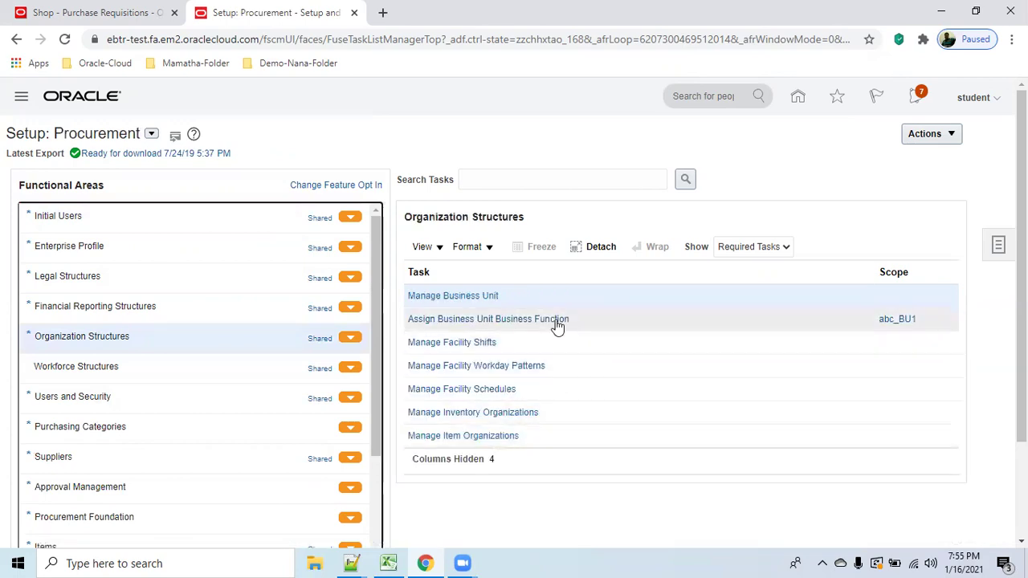
click(476, 303)
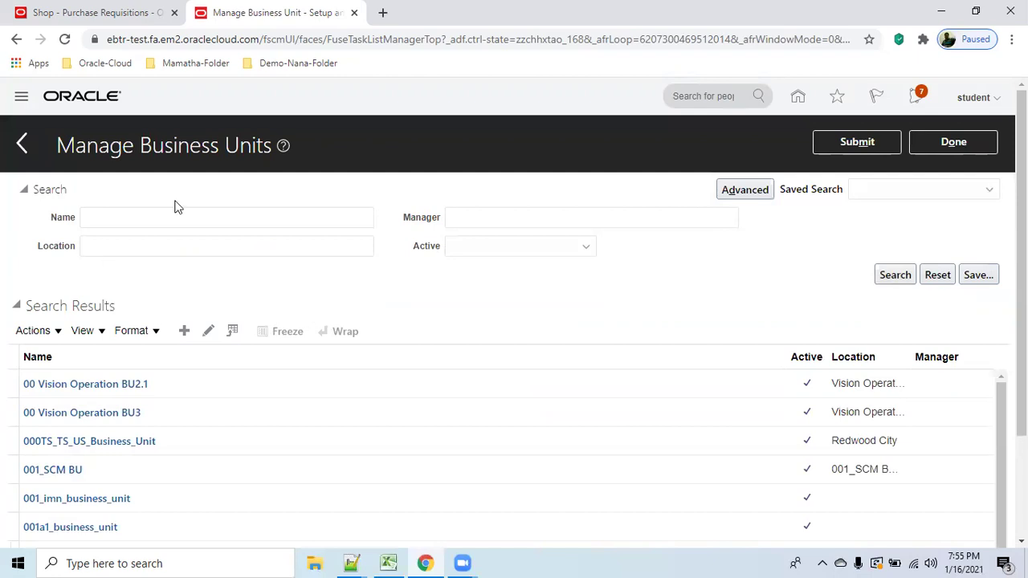
Search for business units named abc_ and open abc_BU1 to check its abc_location1 location.
click(140, 219)
text(a)
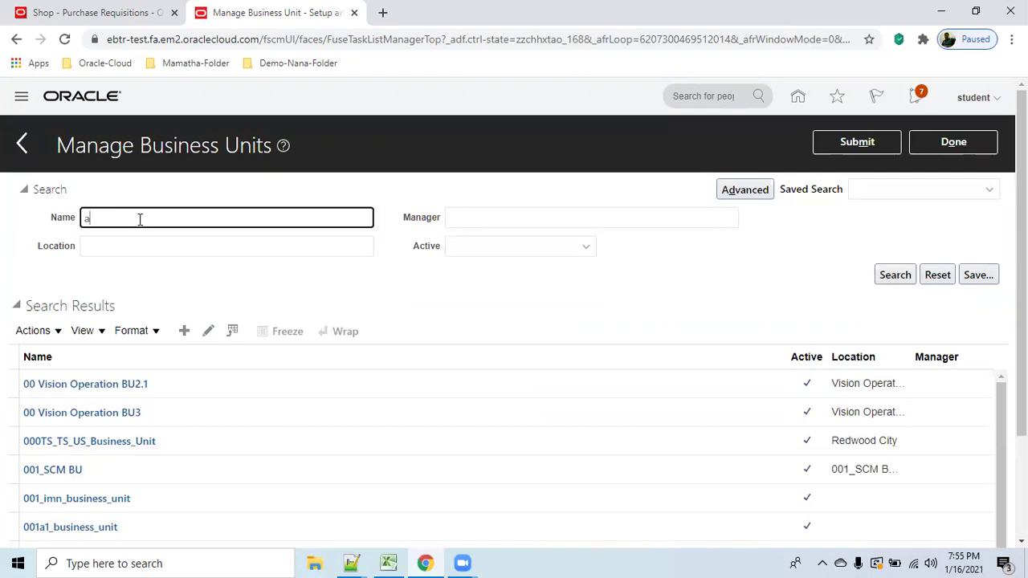
text(bc_)
click(892, 275)
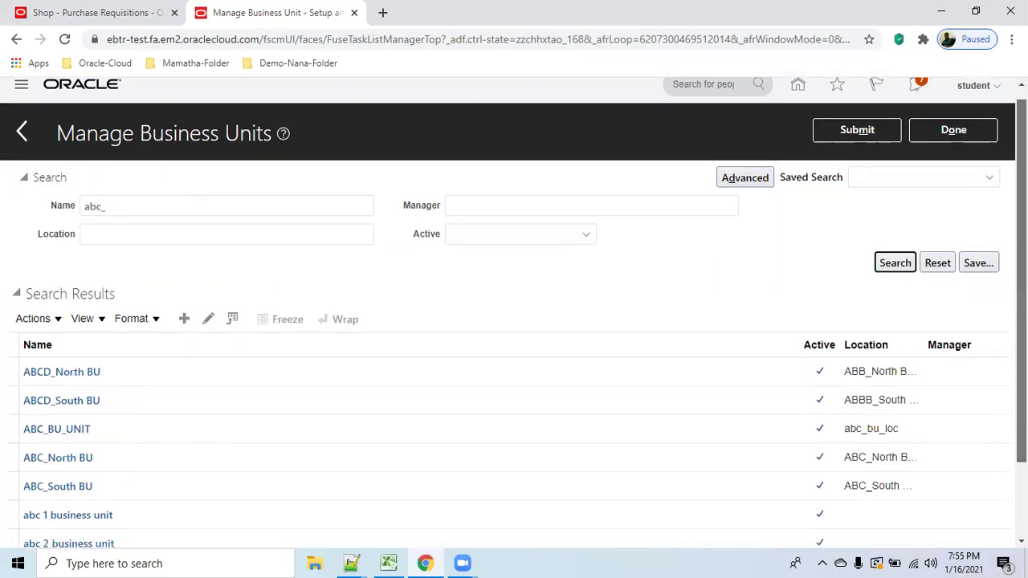
scroll(26, 498, down, 2)
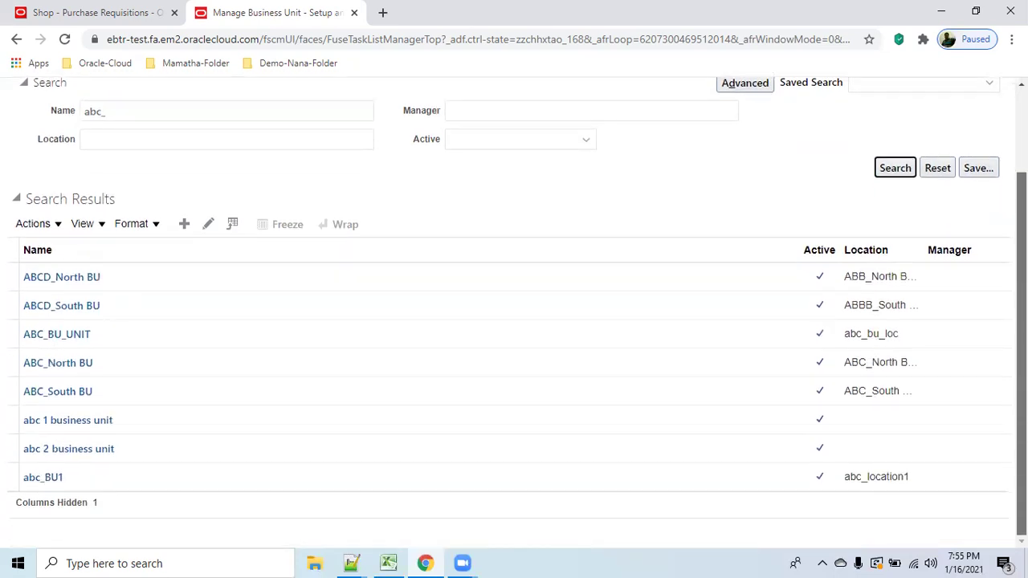
click(44, 481)
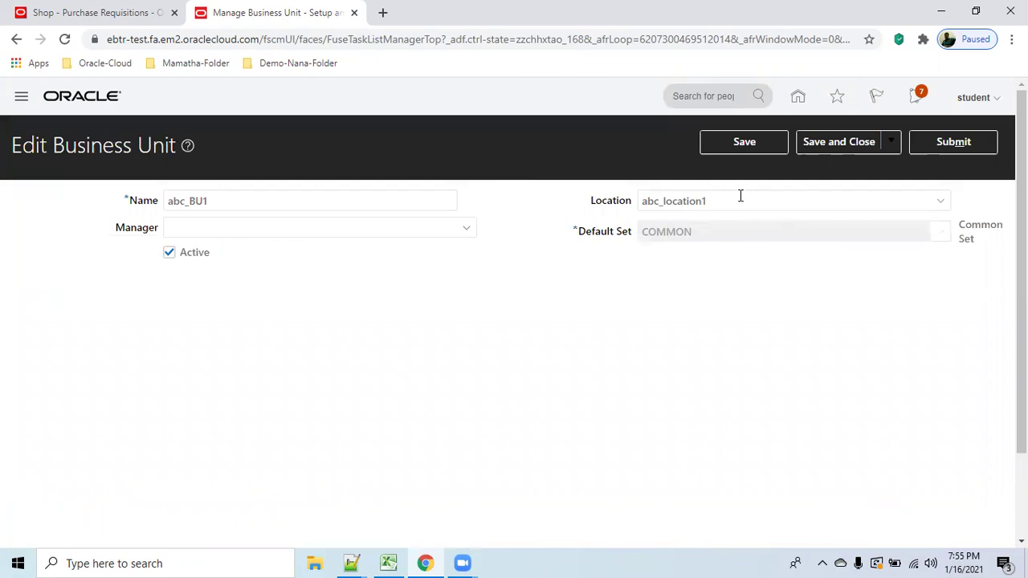
click(740, 196)
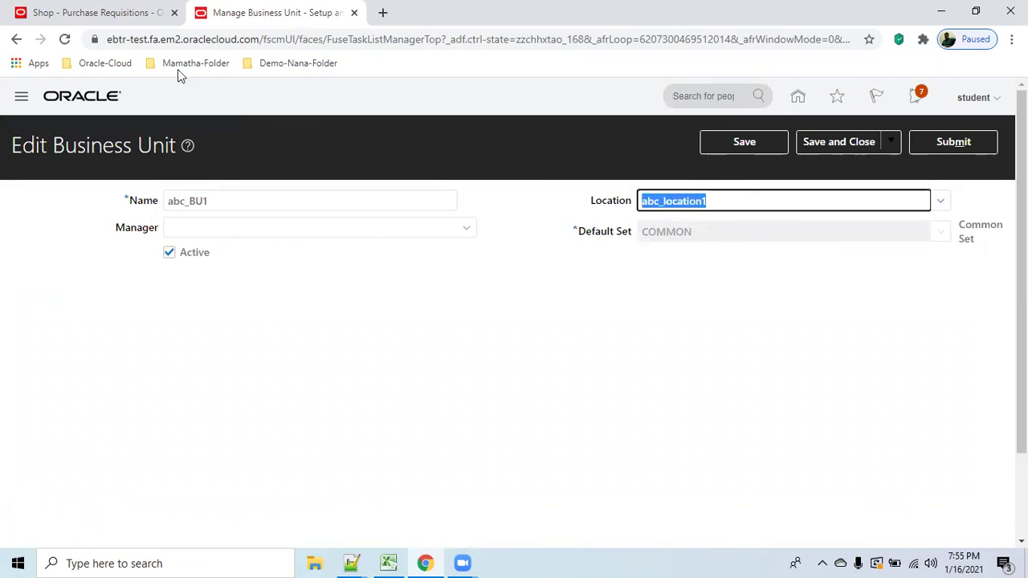
Reselect abc_location1 as the deliver-to location through the location search.
click(103, 13)
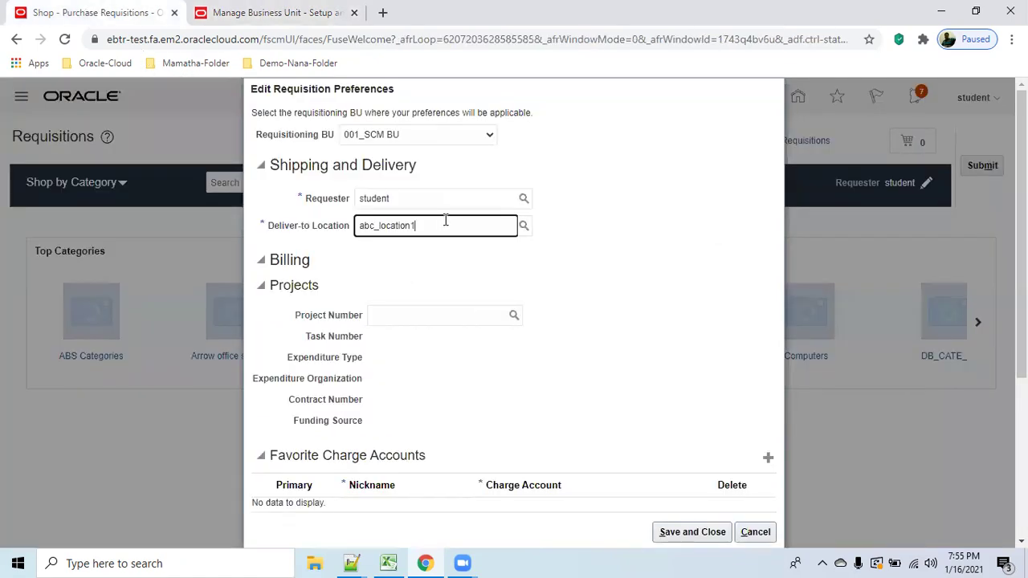
double_click(445, 220)
key(Tab)
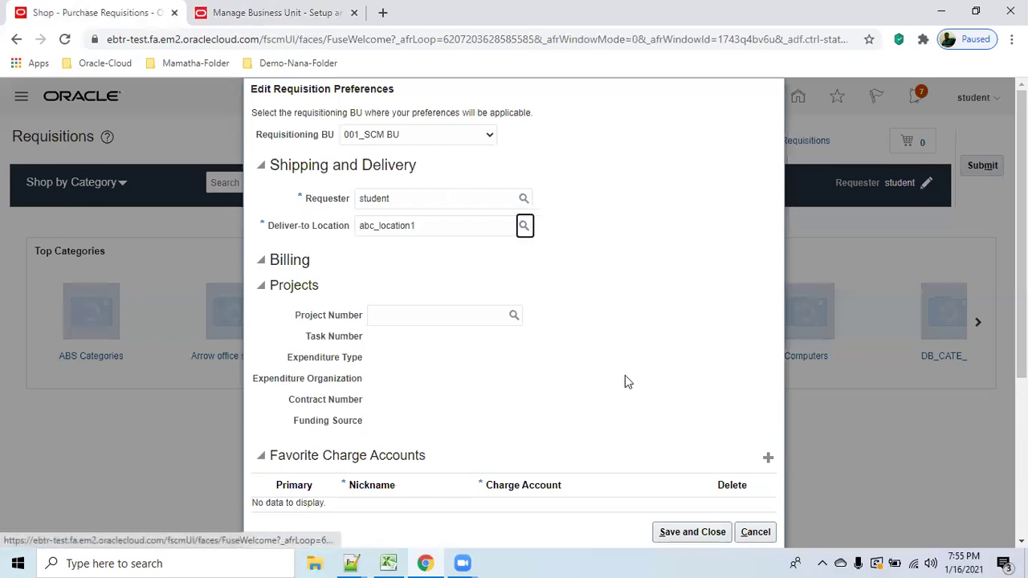
click(524, 228)
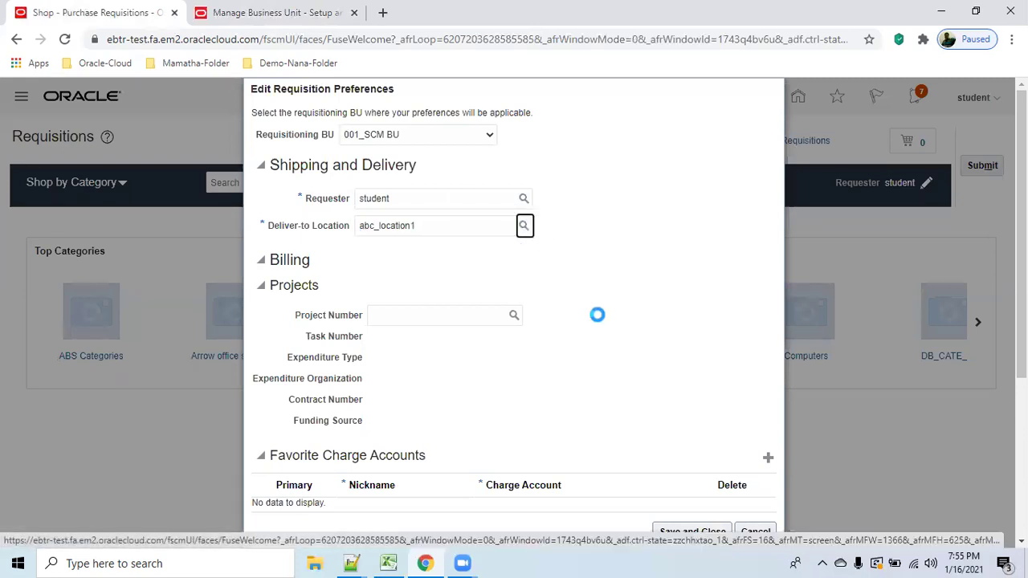
click(668, 348)
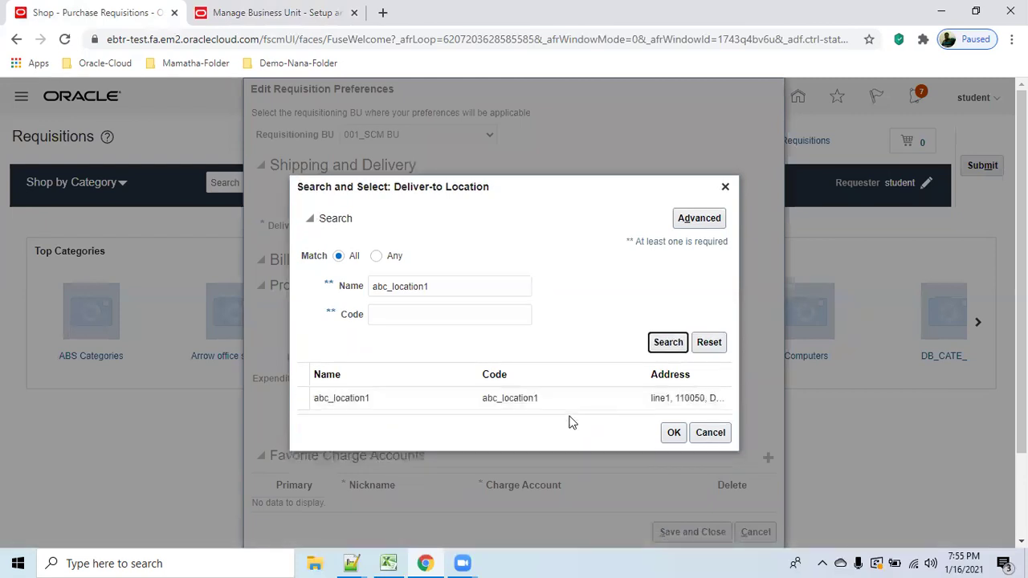
click(514, 398)
click(673, 436)
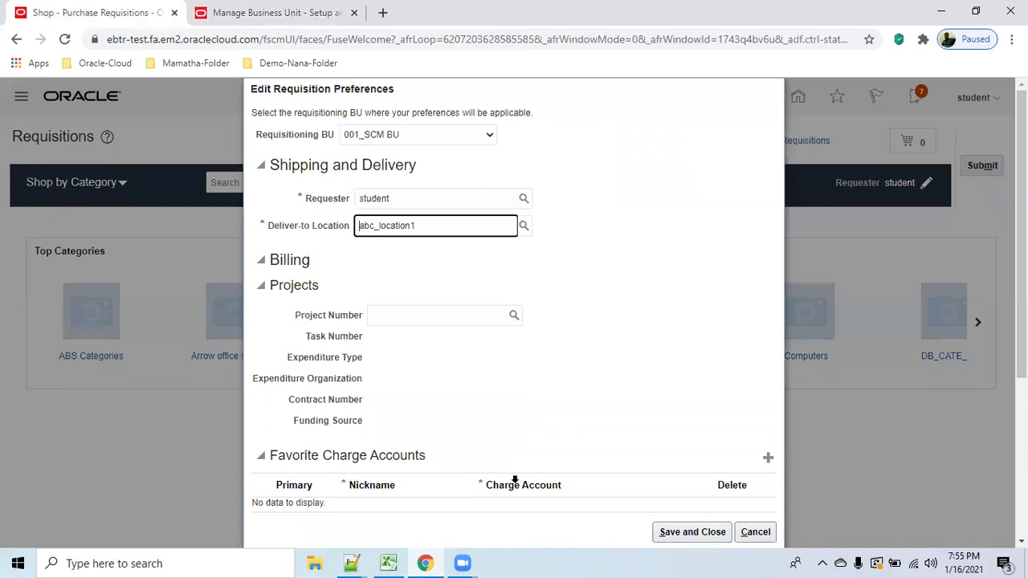
Add a favorite charge account nicknamed 'Charge account' and mark it primary.
click(770, 460)
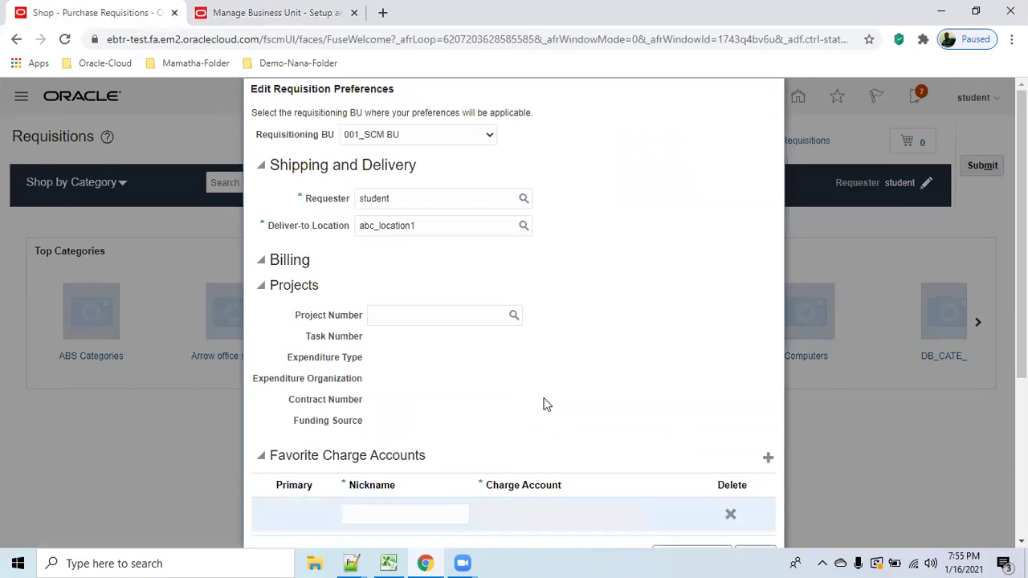
scroll(388, 417, down, 2)
click(378, 368)
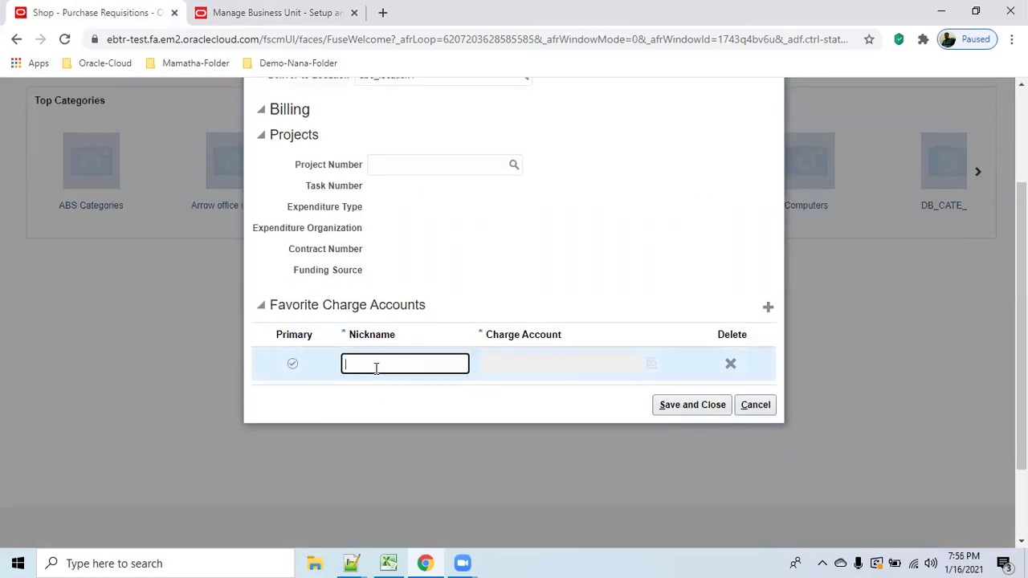
text(Charge account)
key(Tab)
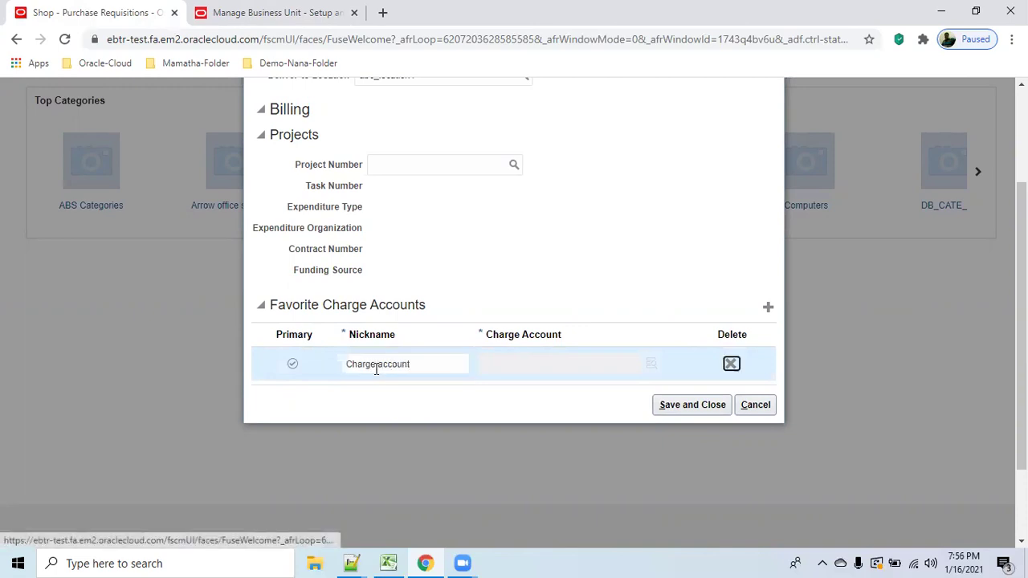
click(538, 364)
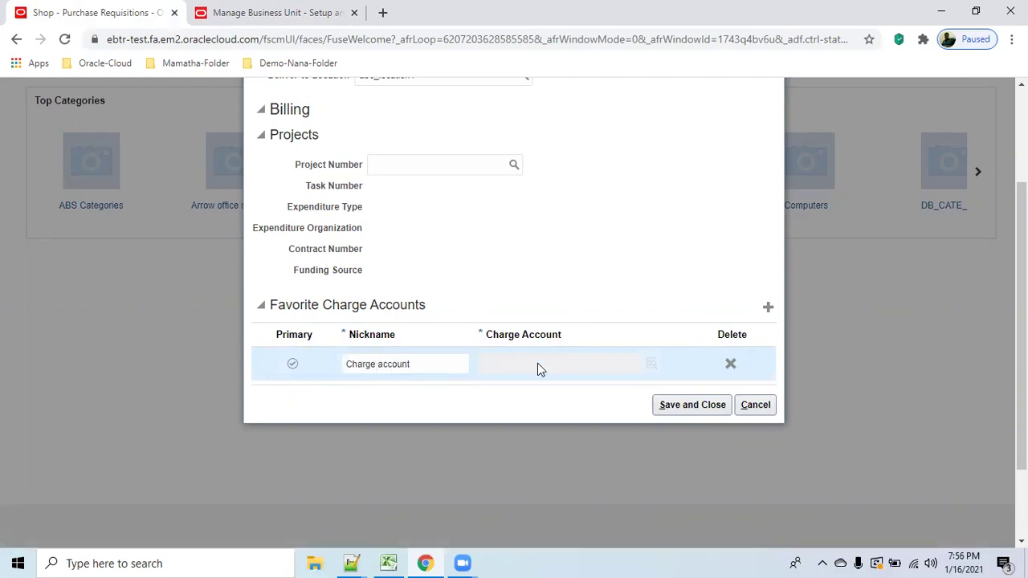
click(429, 361)
click(513, 369)
click(293, 364)
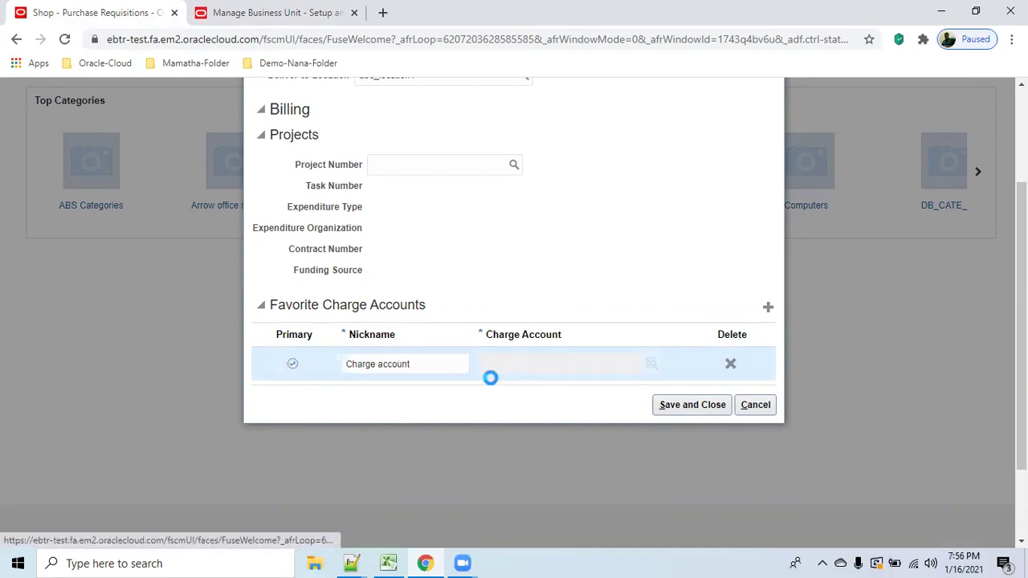
click(453, 359)
scroll(480, 233, up, 1)
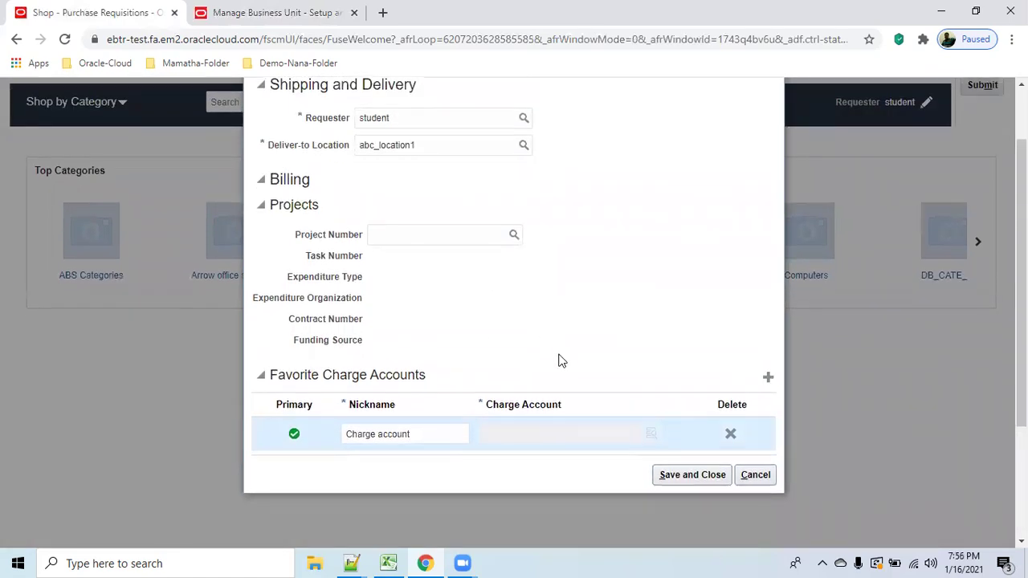
scroll(558, 359, down, 1)
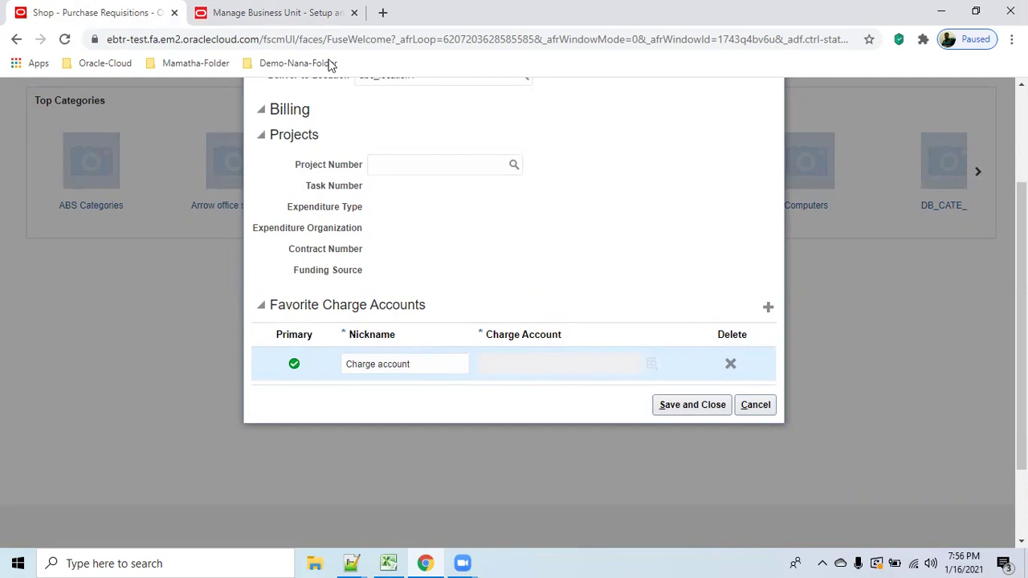
Save and close the abc_BU1 business unit and go to its business function assignment.
click(317, 23)
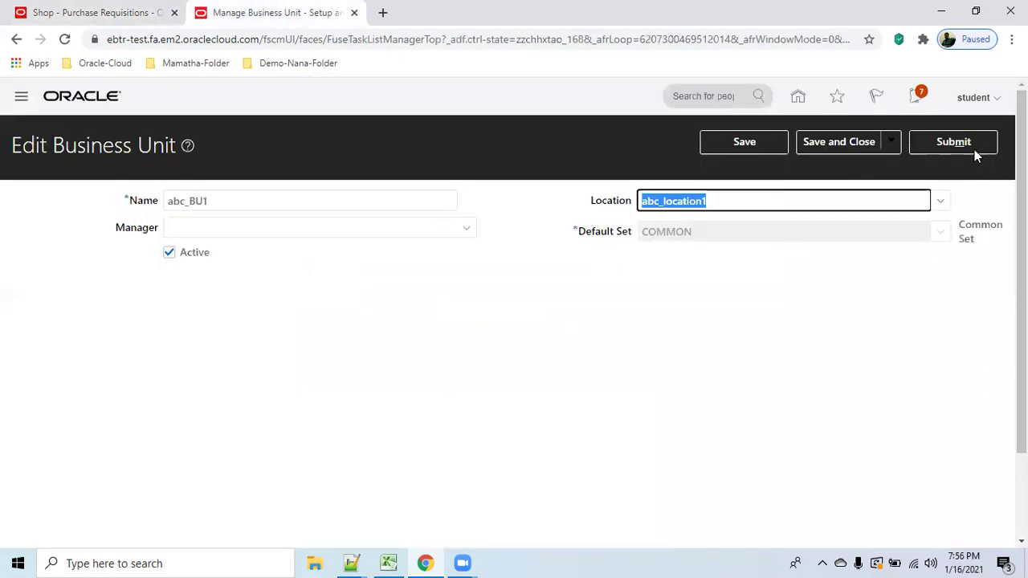
click(824, 141)
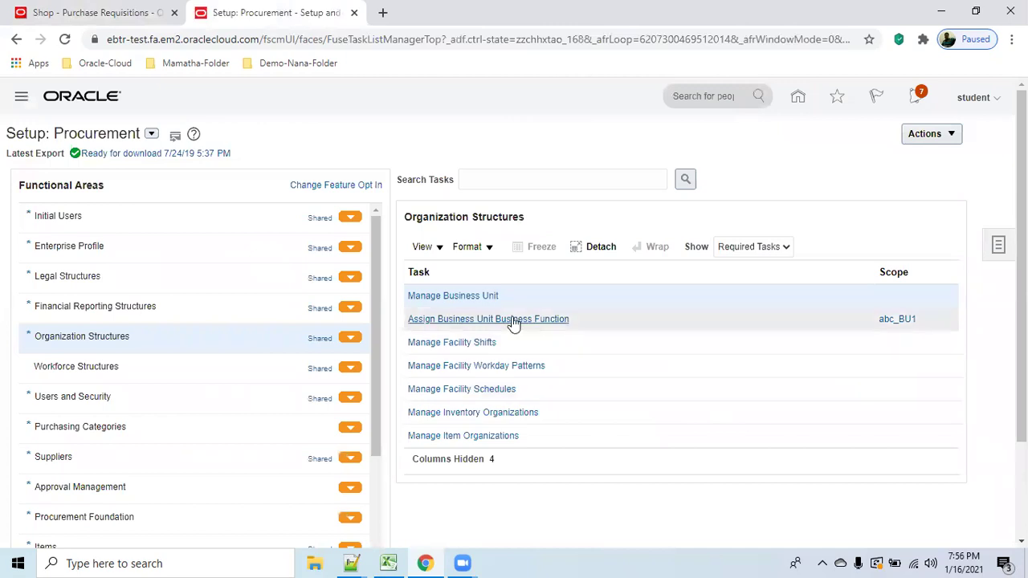
click(514, 320)
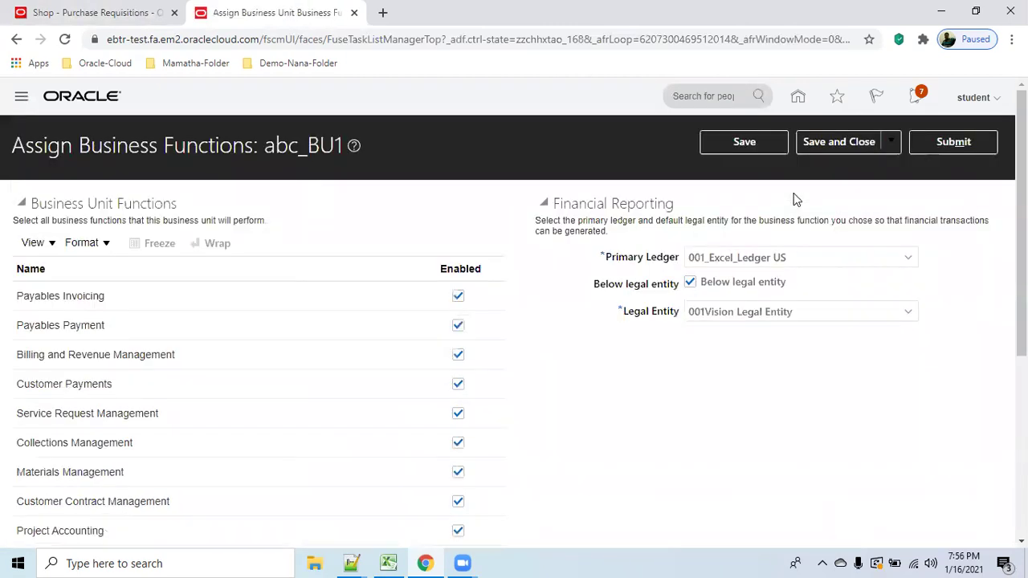
Set 001_JDS_US_LEDGER as abc_BU1's primary ledger, accept the warnings, and save.
drag(789, 257, 689, 256)
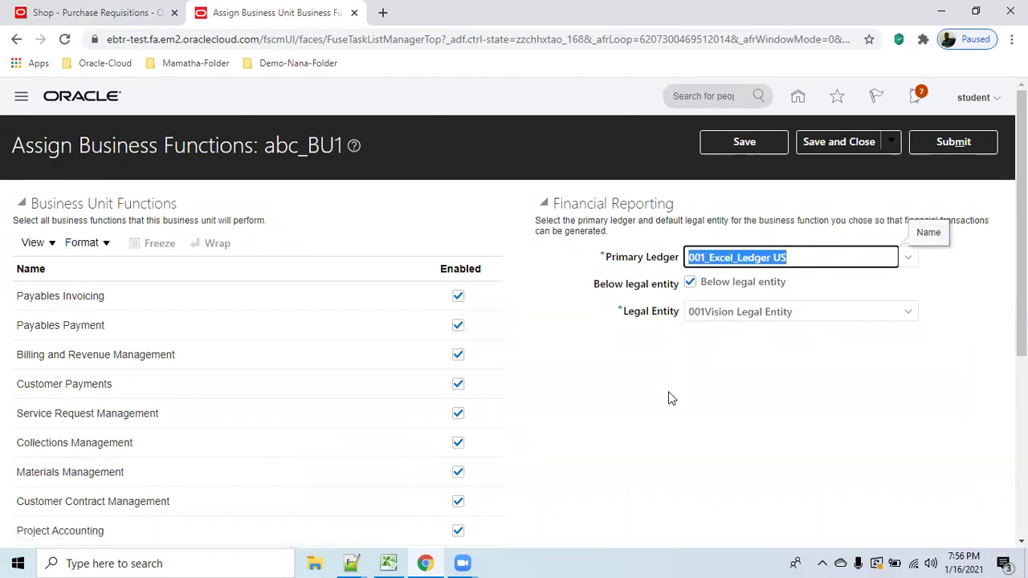
click(908, 257)
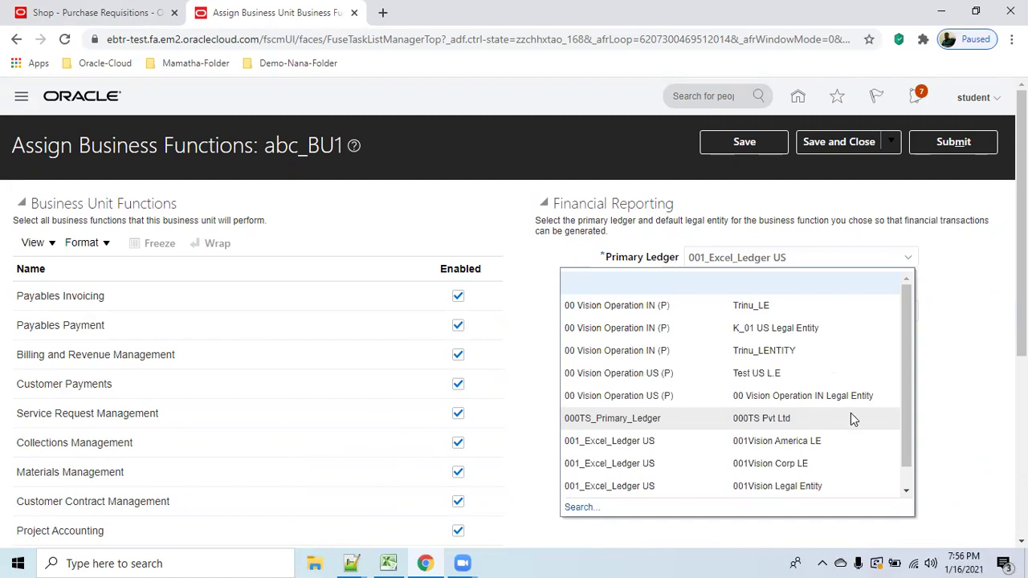
drag(909, 434, 901, 478)
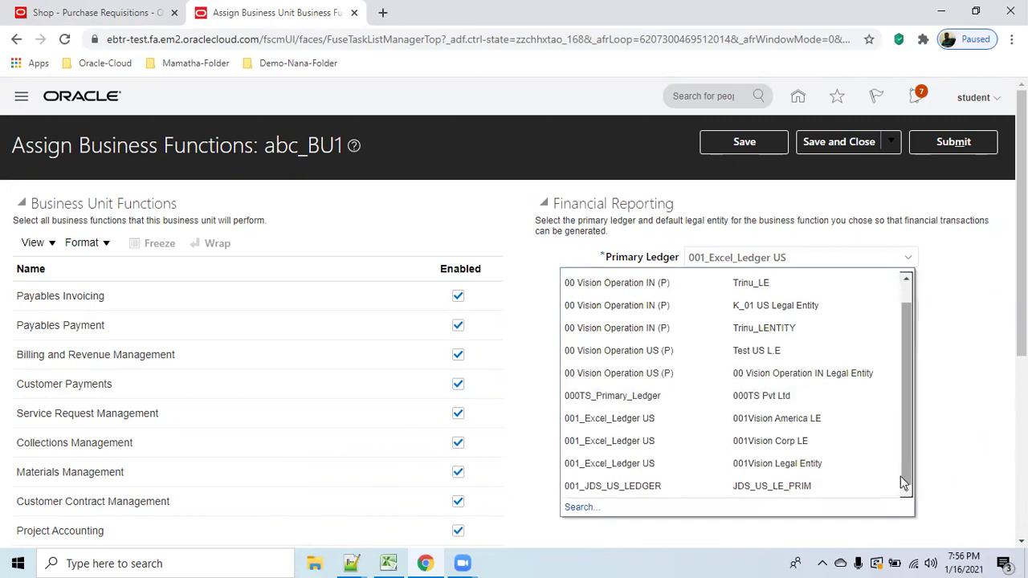
click(777, 488)
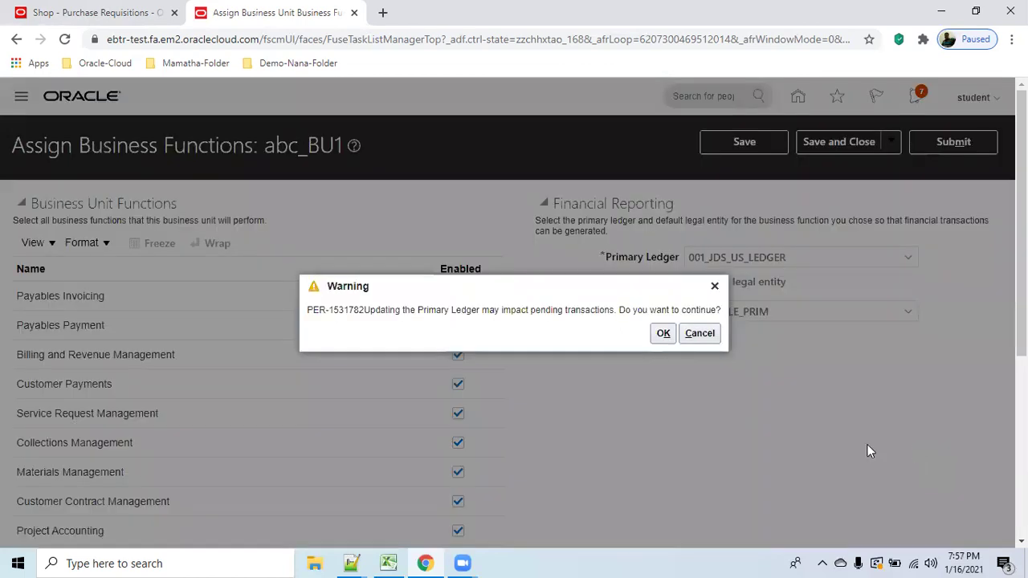
click(664, 334)
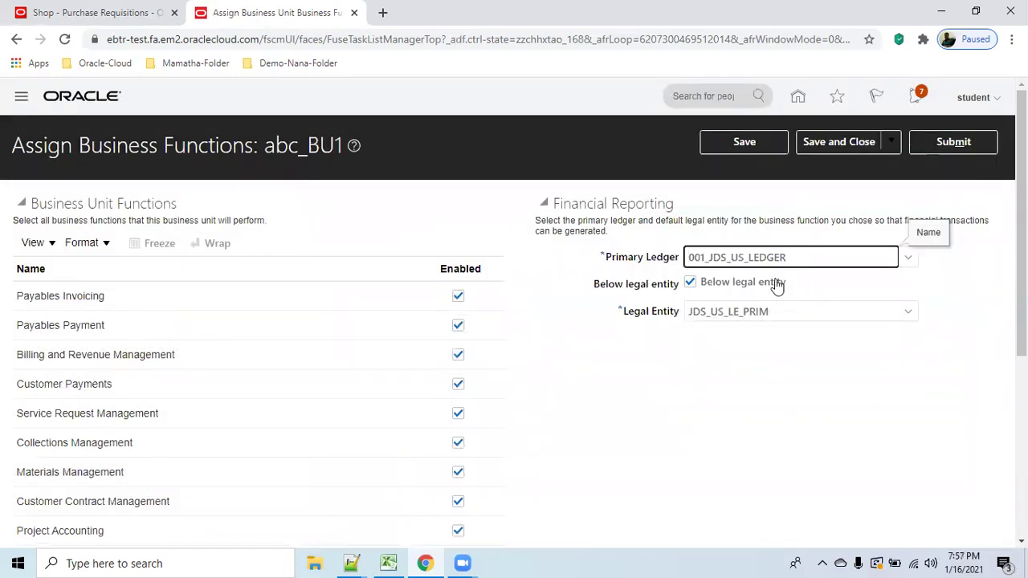
click(652, 257)
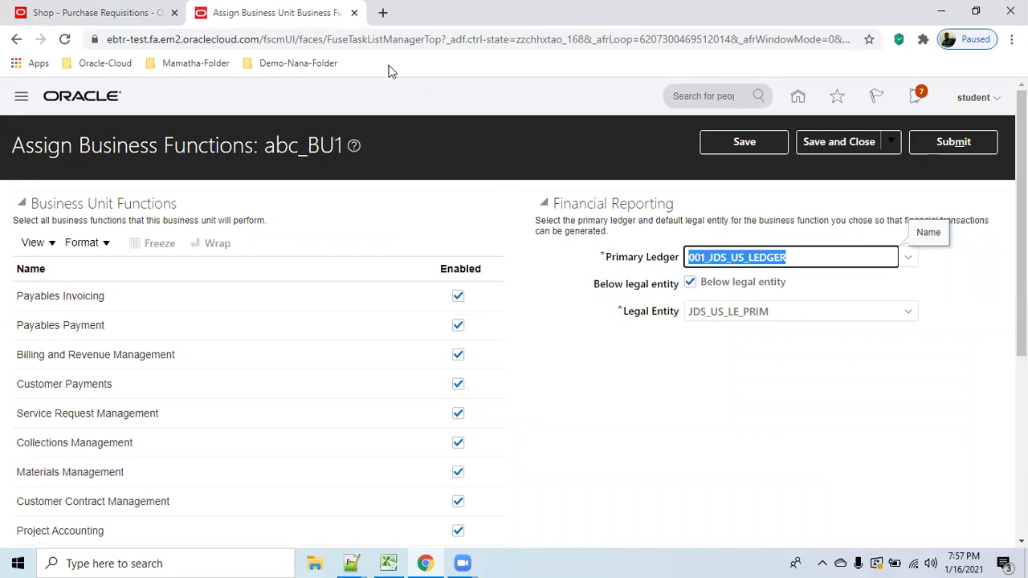
click(724, 144)
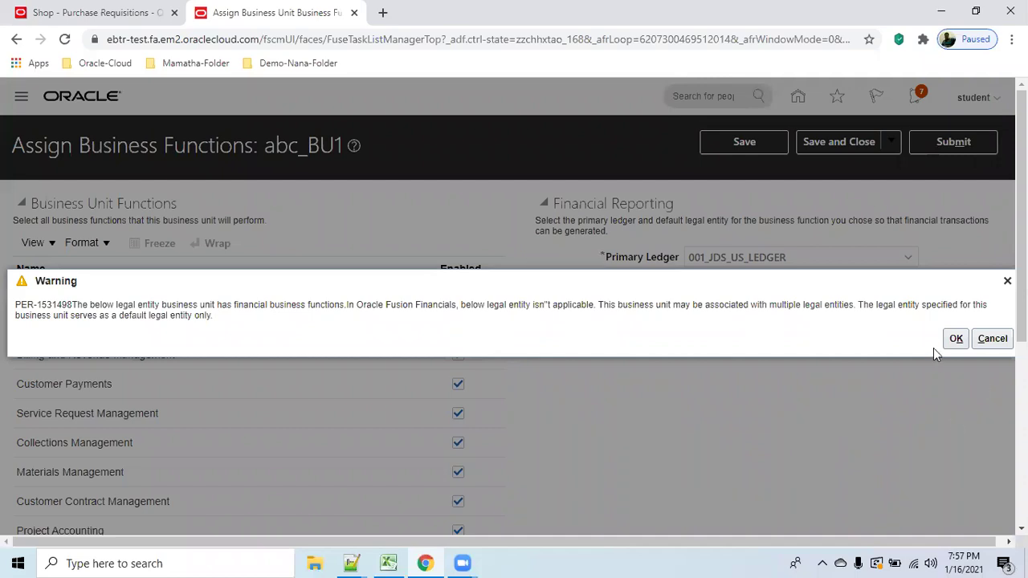
click(956, 338)
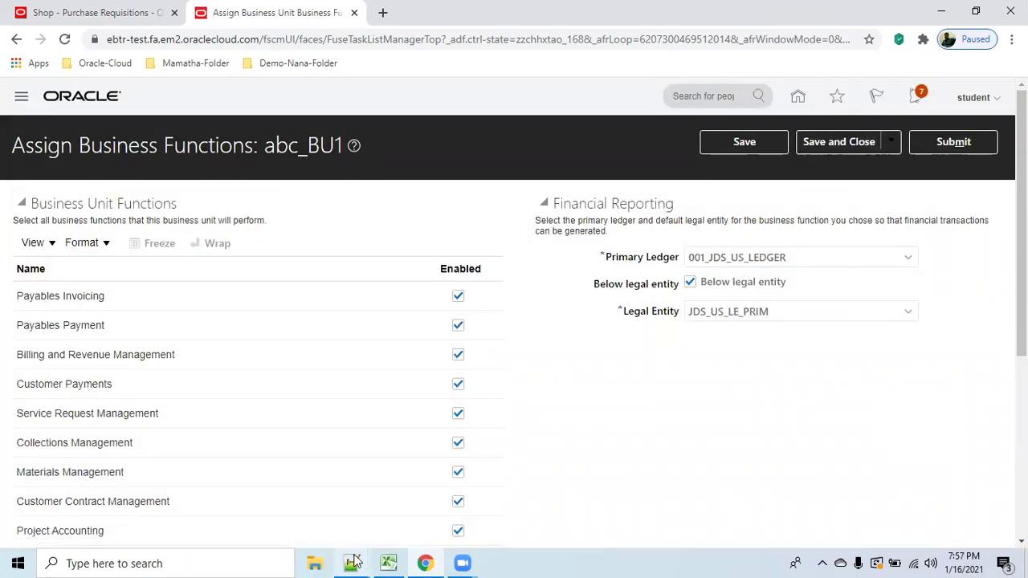
Start a new line in the notes file for the ledger note.
mouse_move(353, 563)
click(425, 512)
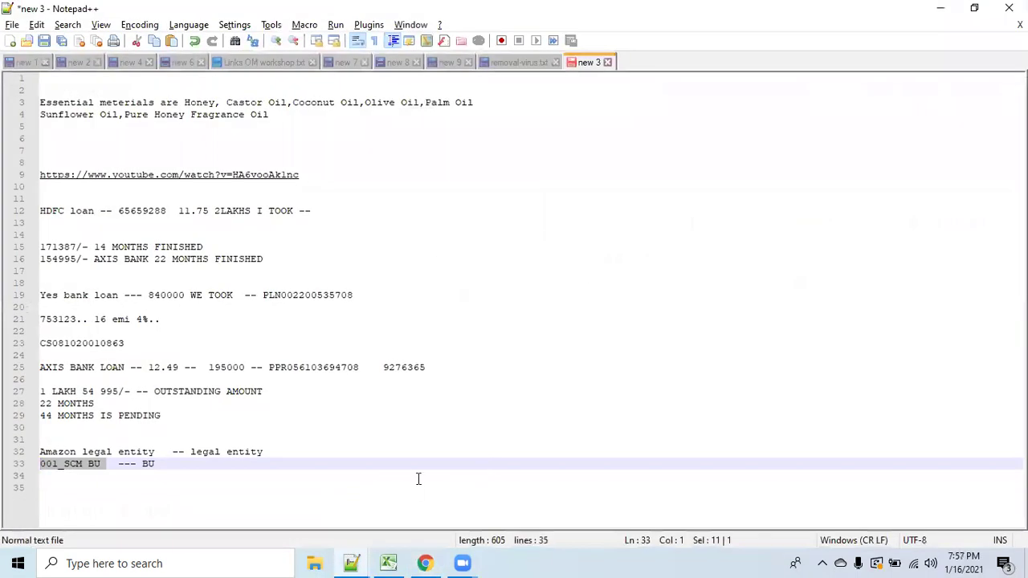
click(414, 470)
key(Return)
key(Return)
Note 001_JDS_US_LEDGER in the notes file and save and close the business function assignment.
text(001_JDS_US_LEDGER)
key(alt+Tab)
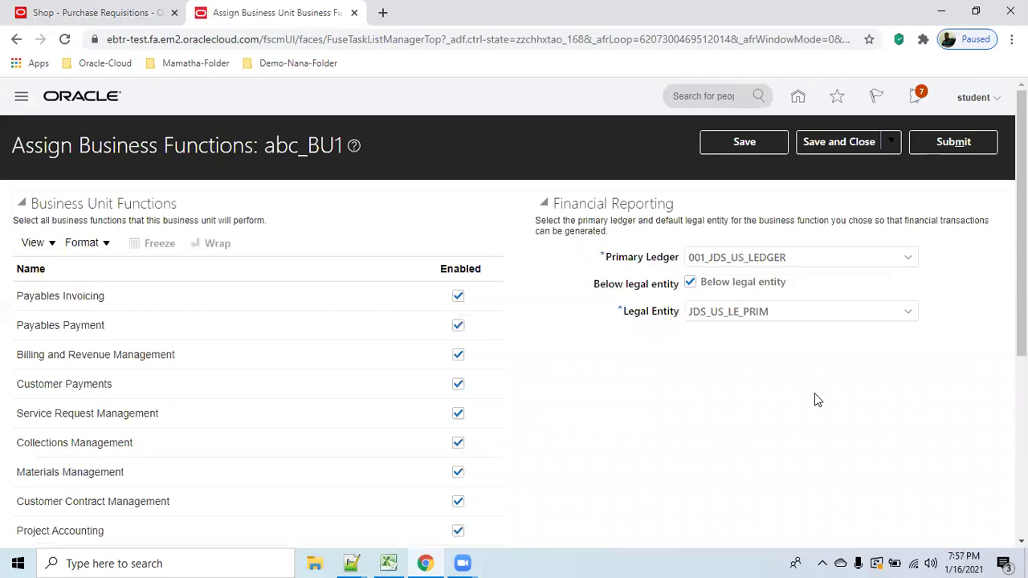
click(857, 153)
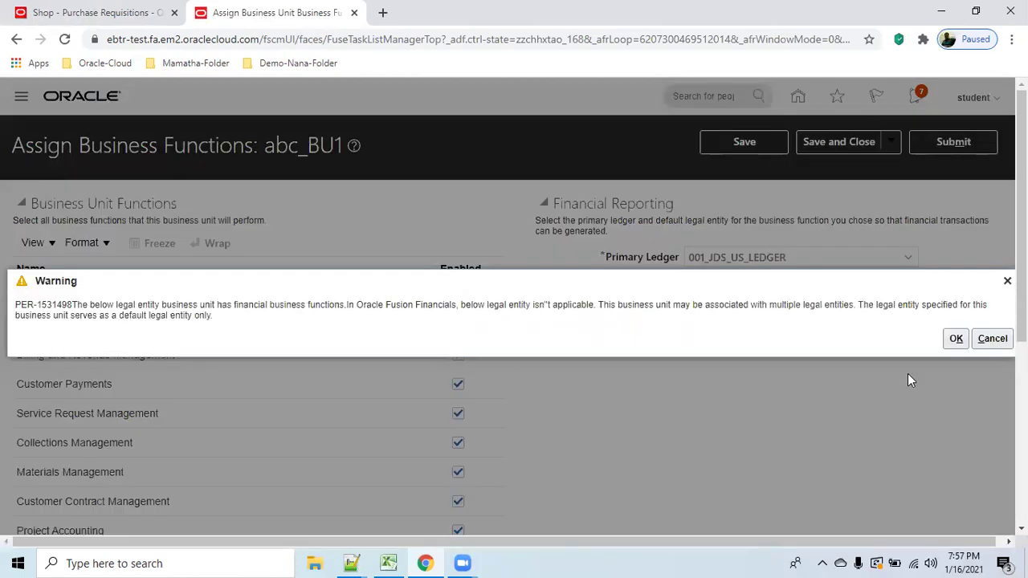
click(956, 338)
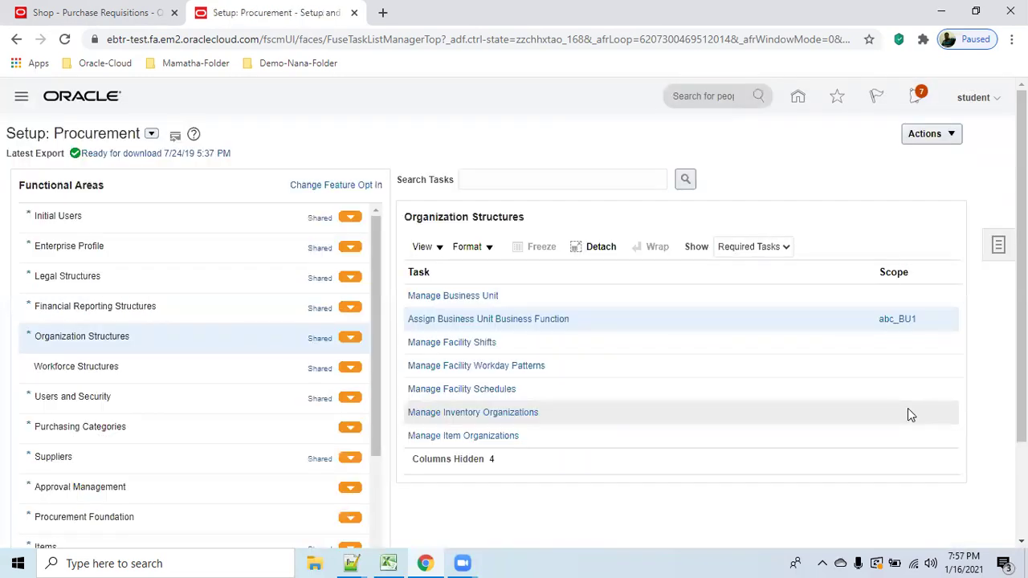
Recheck the saved primary ledger, cancel the requisition preferences dialog, and save and close again.
click(530, 319)
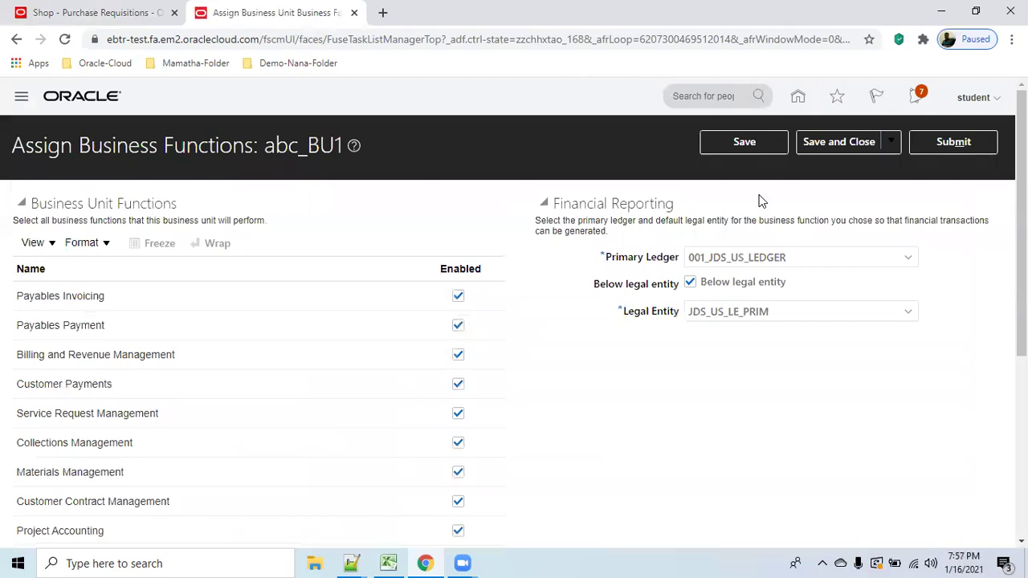
click(803, 254)
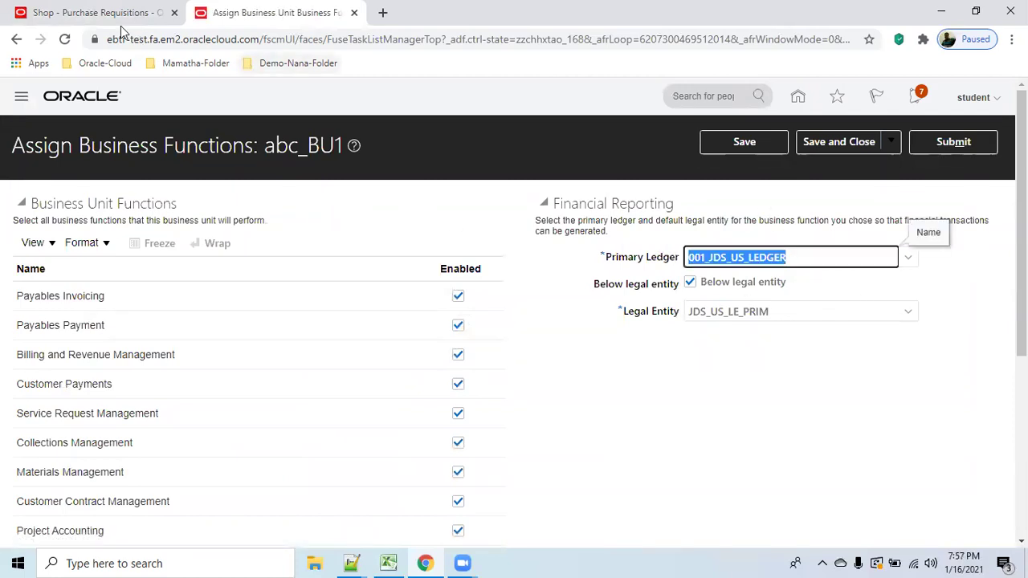
click(97, 13)
click(755, 406)
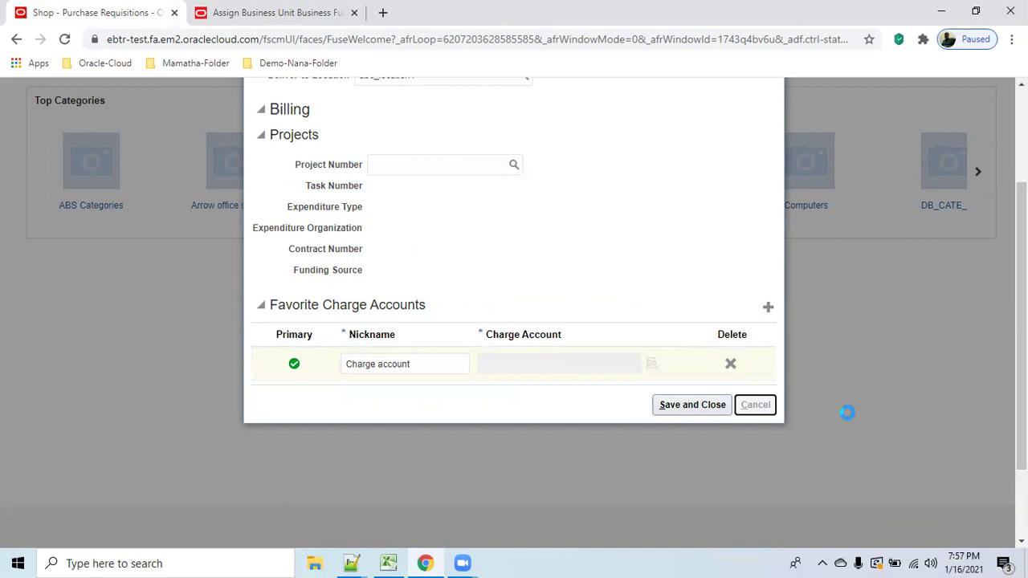
click(328, 22)
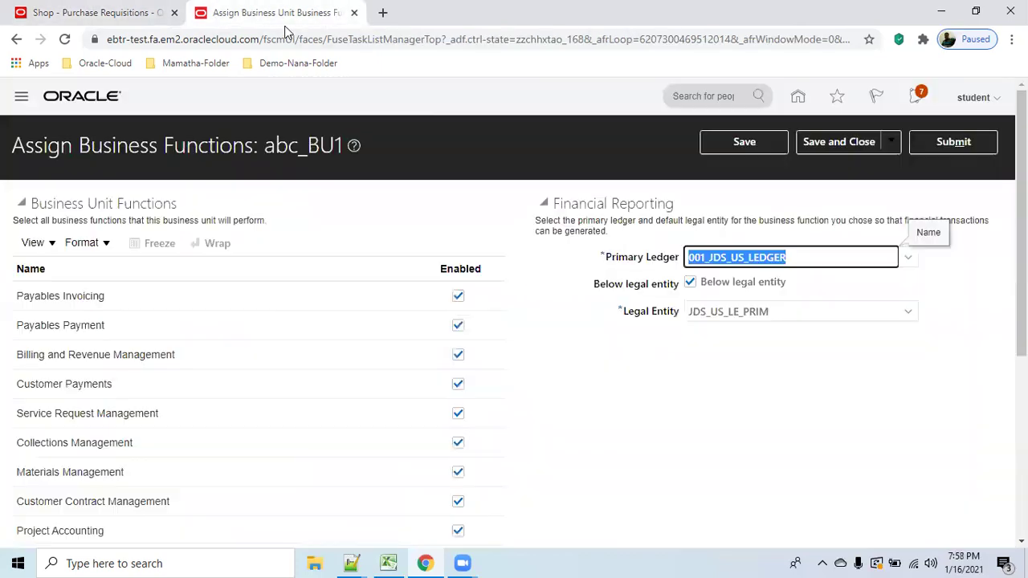
click(846, 143)
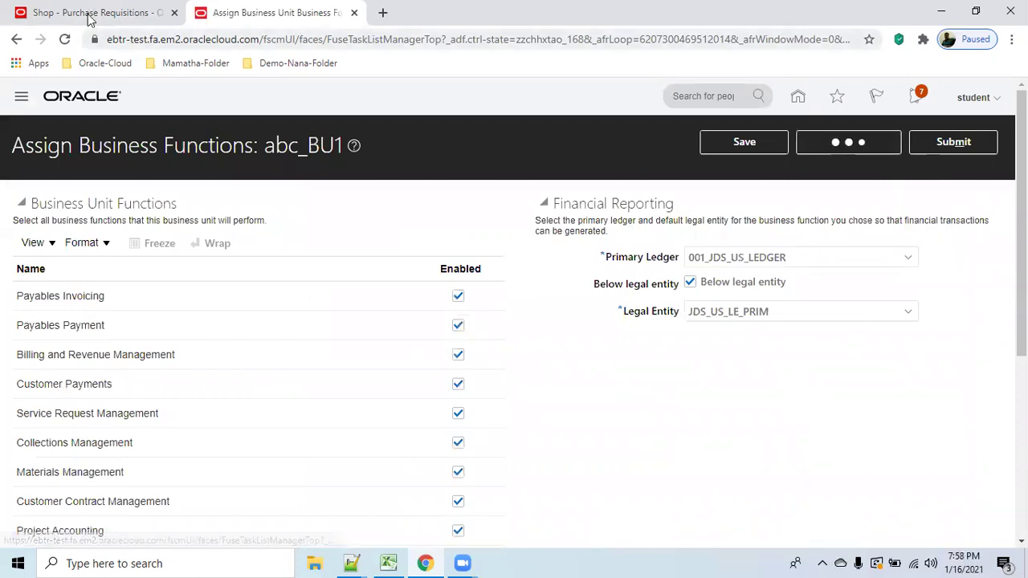
Choose Requisitioning BU abc_BU1 and deliver-to location abc_location1 in the requisition preferences.
click(926, 183)
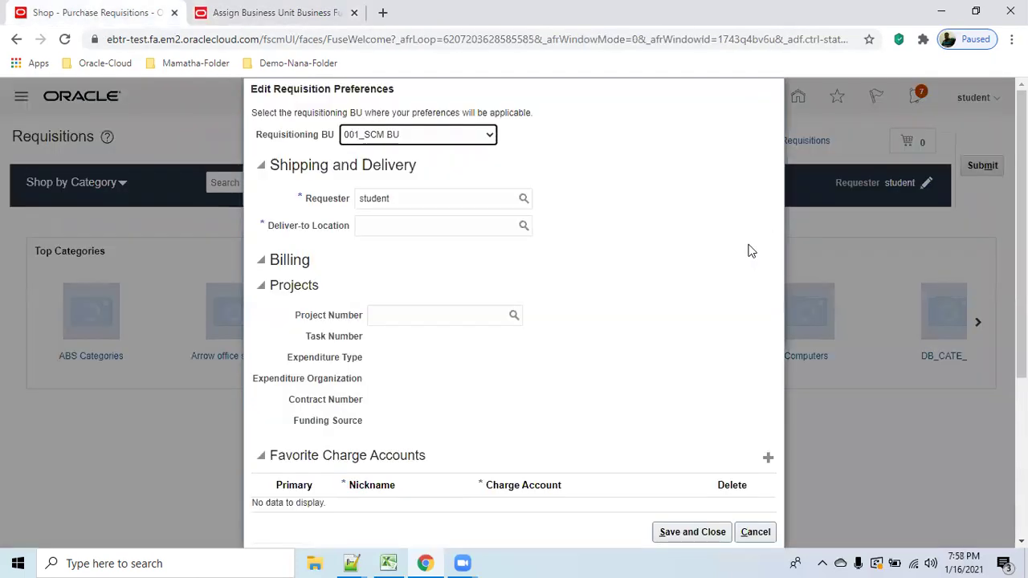
click(441, 223)
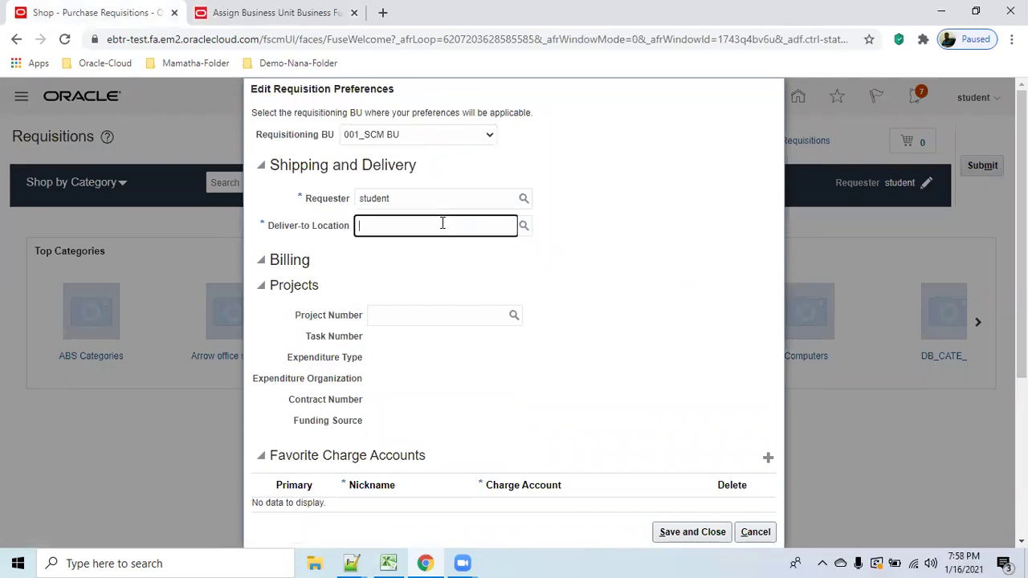
click(489, 135)
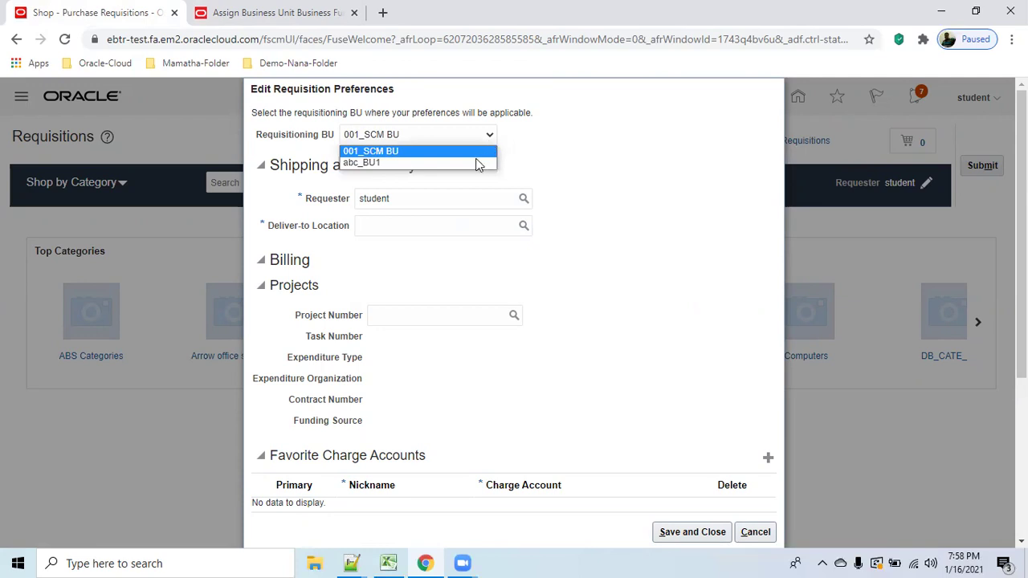
click(471, 160)
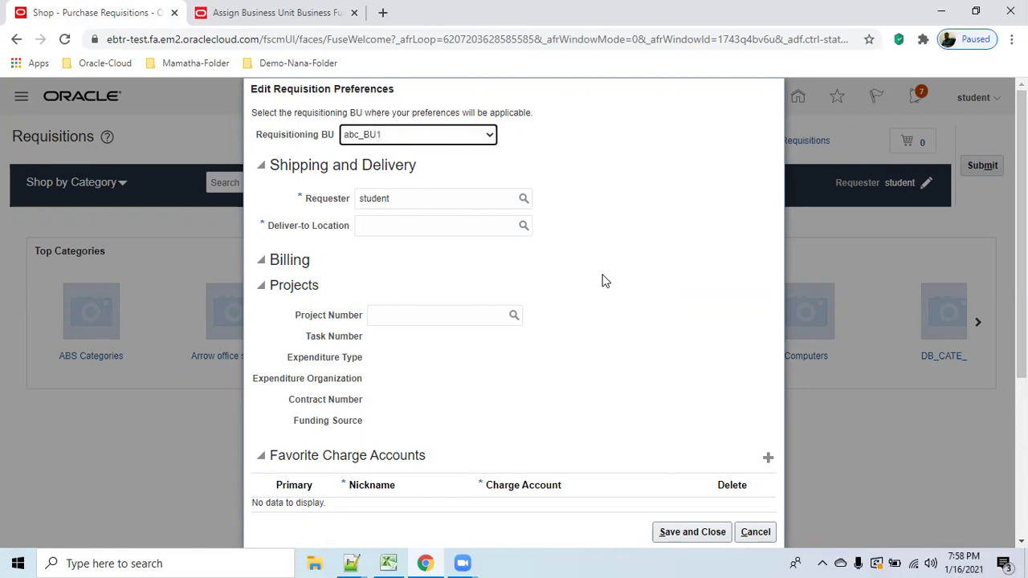
click(440, 222)
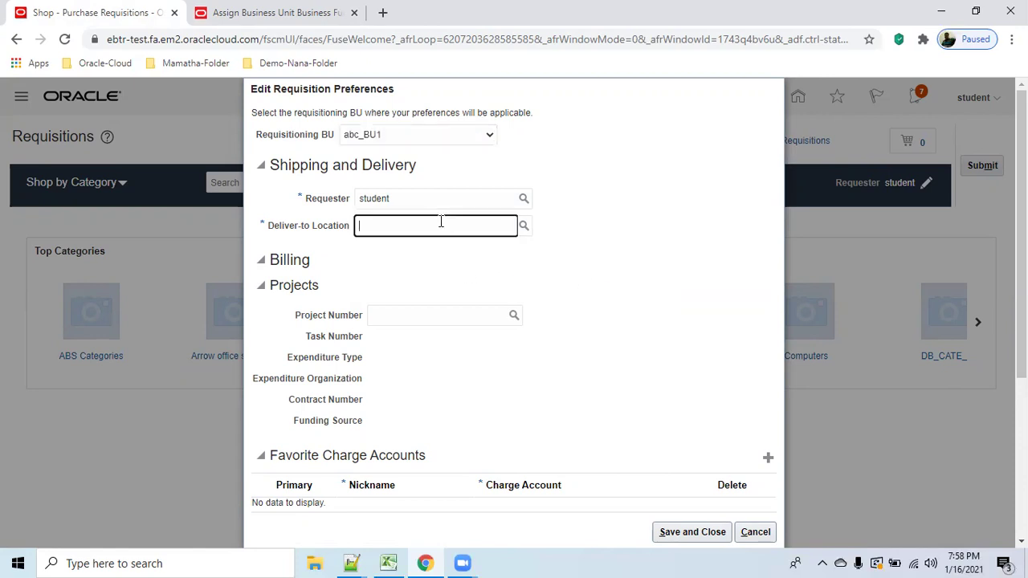
text(abc_loc)
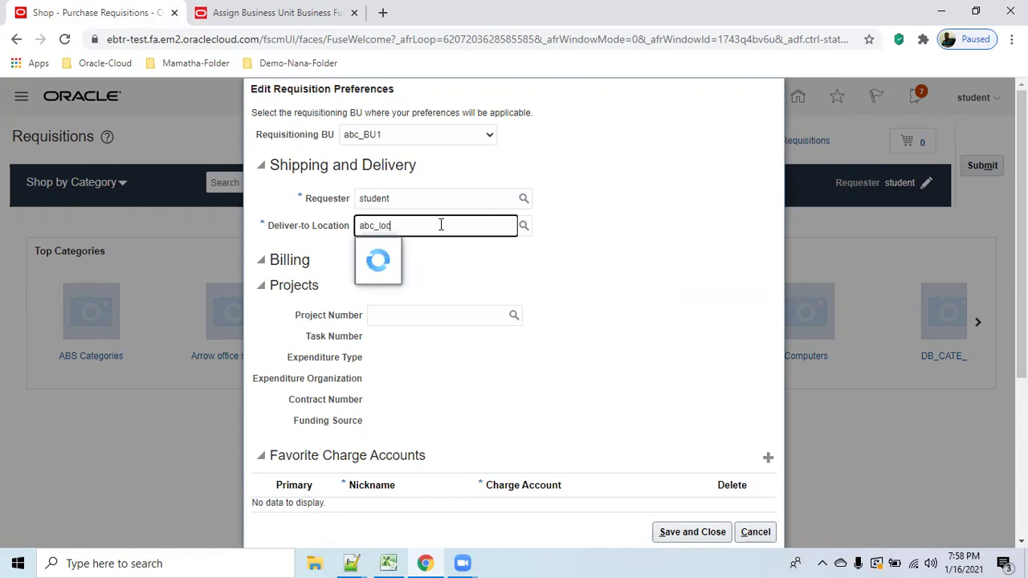
text(ation)
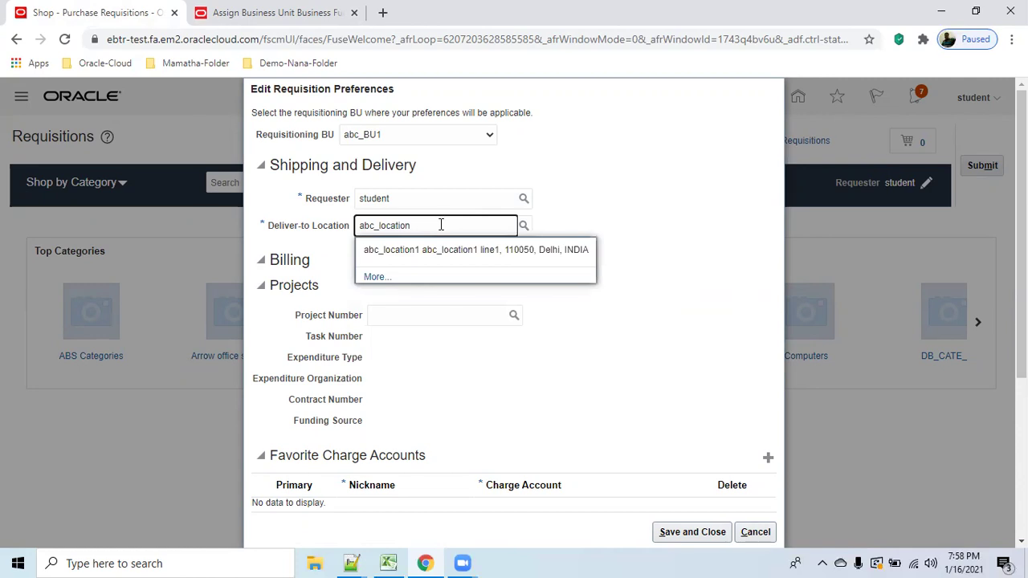
click(455, 255)
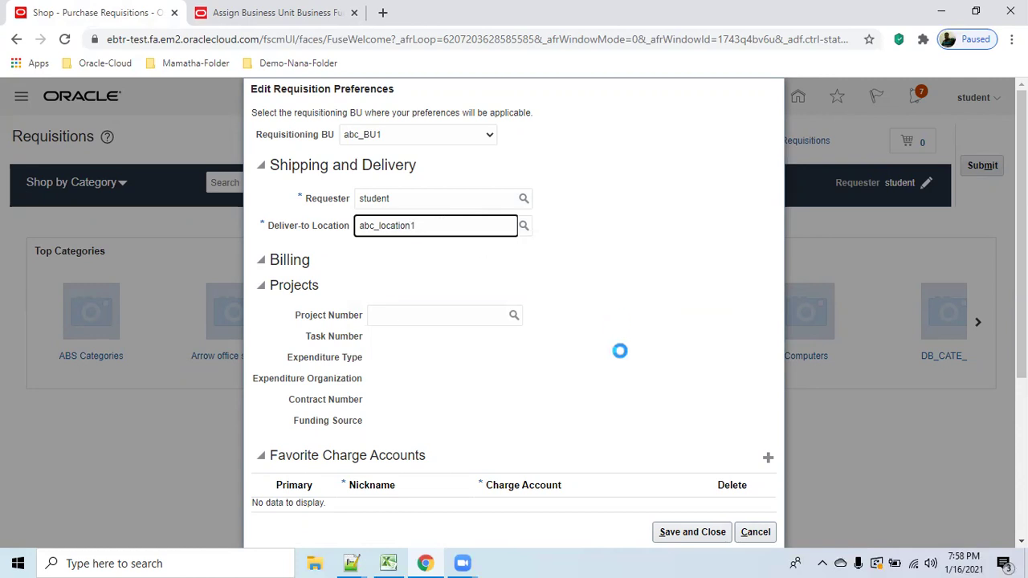
scroll(620, 357, down, 1)
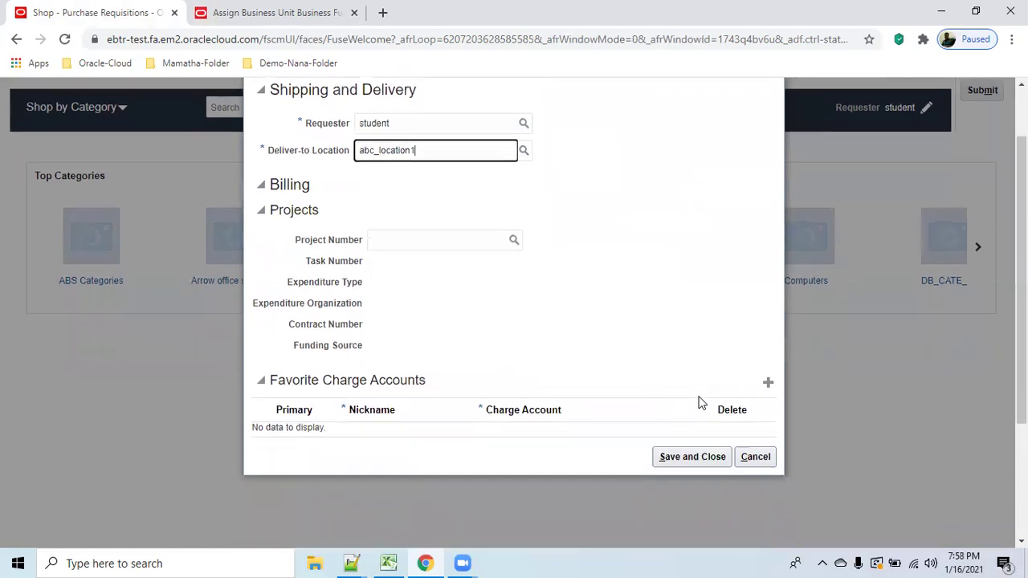
Add a favorite charge account row nicknamed 'charge account'.
click(767, 383)
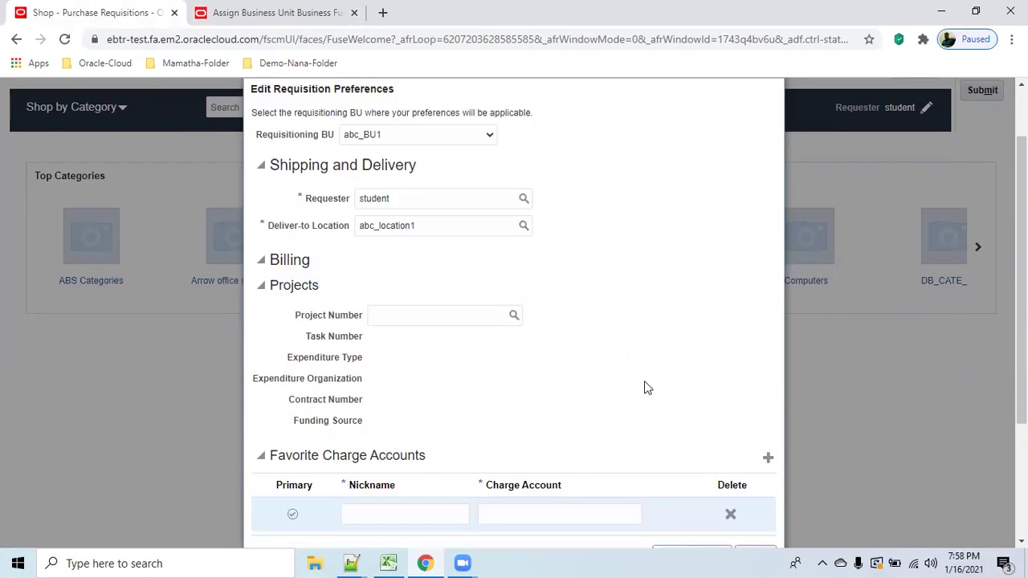
click(406, 515)
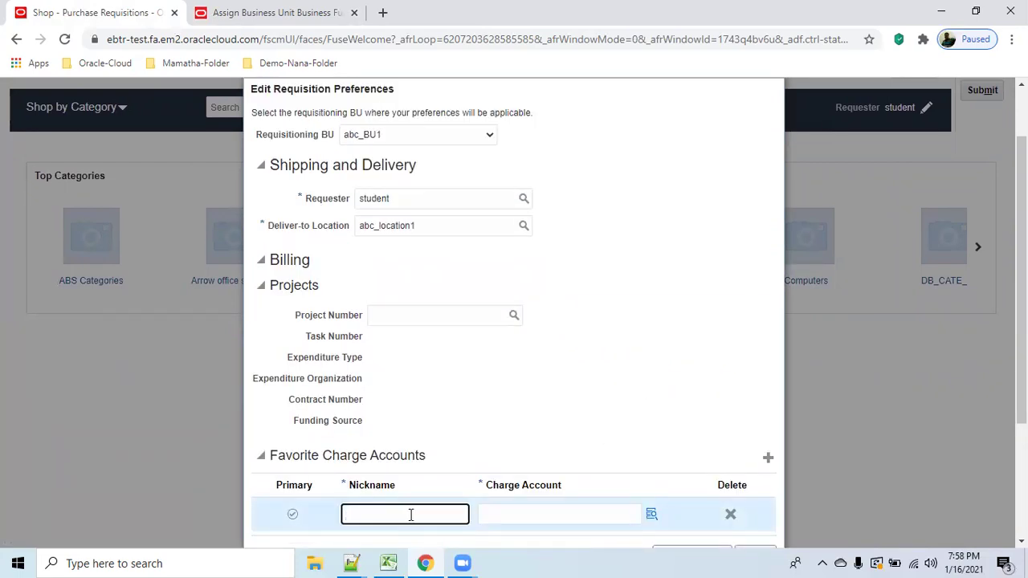
text(charge account)
key(Tab)
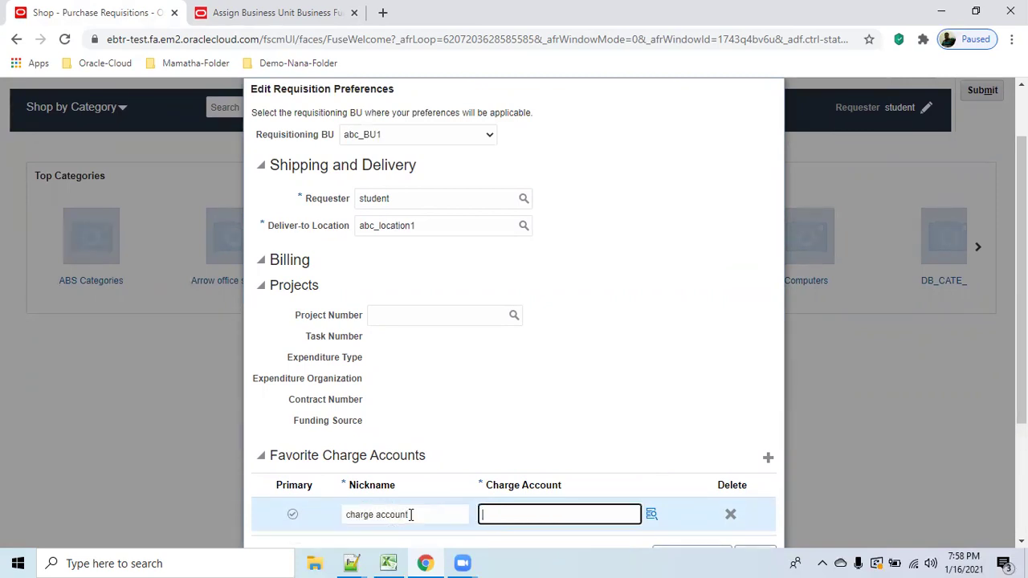
scroll(611, 406, down, 2)
Select charge account 001.100.001.4001.305.00000 and save the requisition preferences.
click(651, 364)
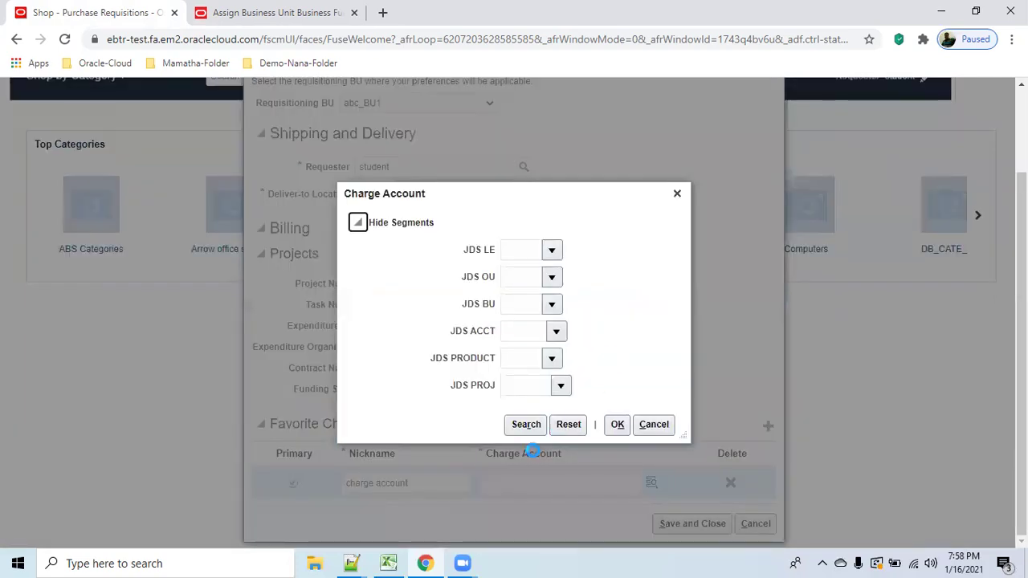
click(511, 423)
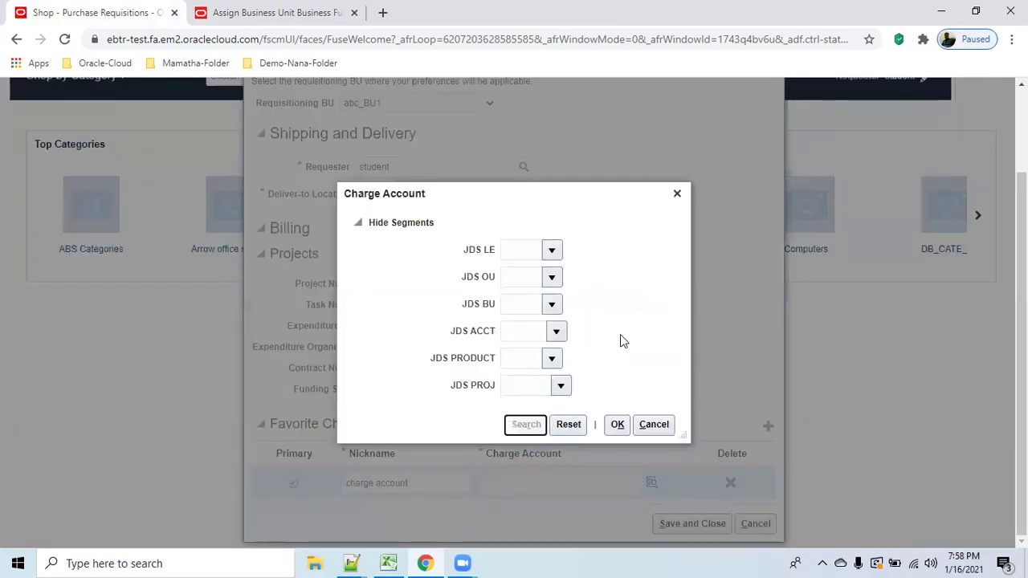
click(620, 334)
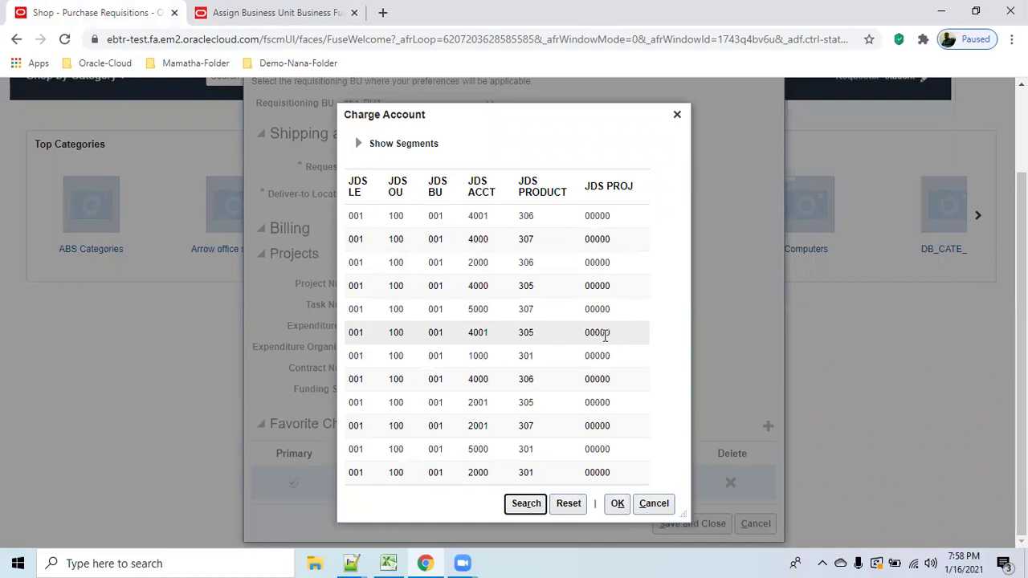
click(618, 506)
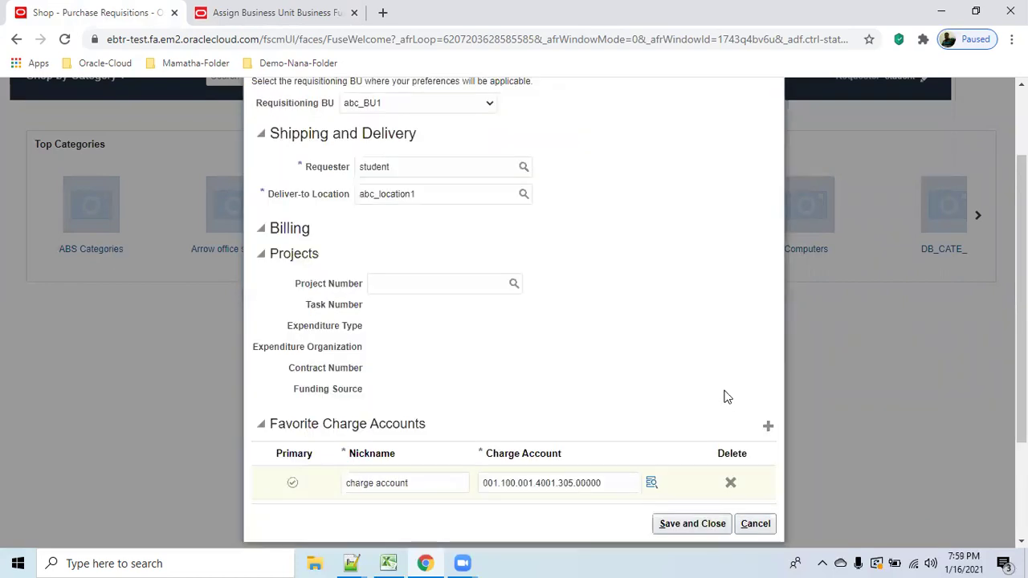
click(705, 528)
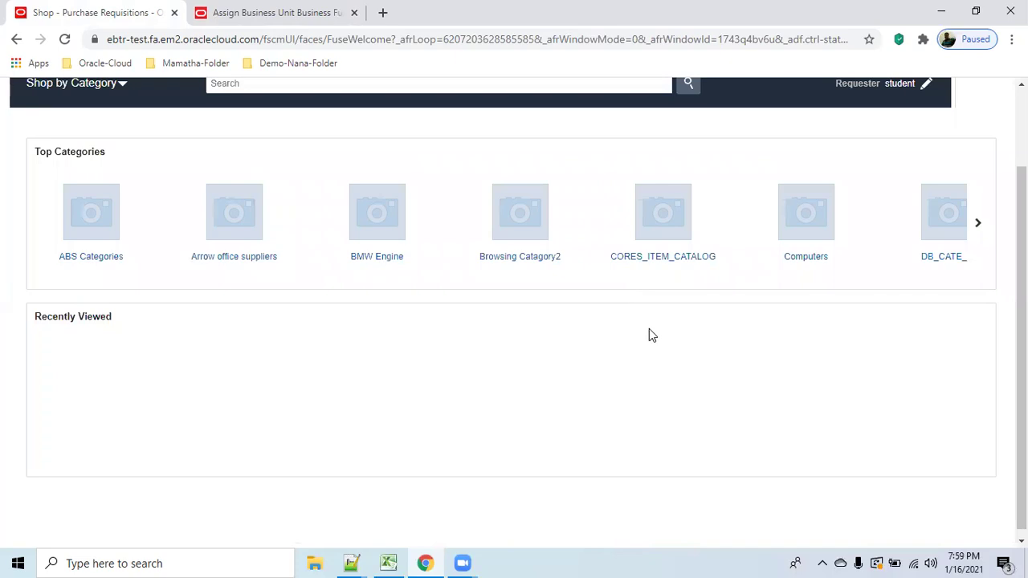
Start a Request Noncatalog Item form from the More Tasks menu.
scroll(649, 329, up, 2)
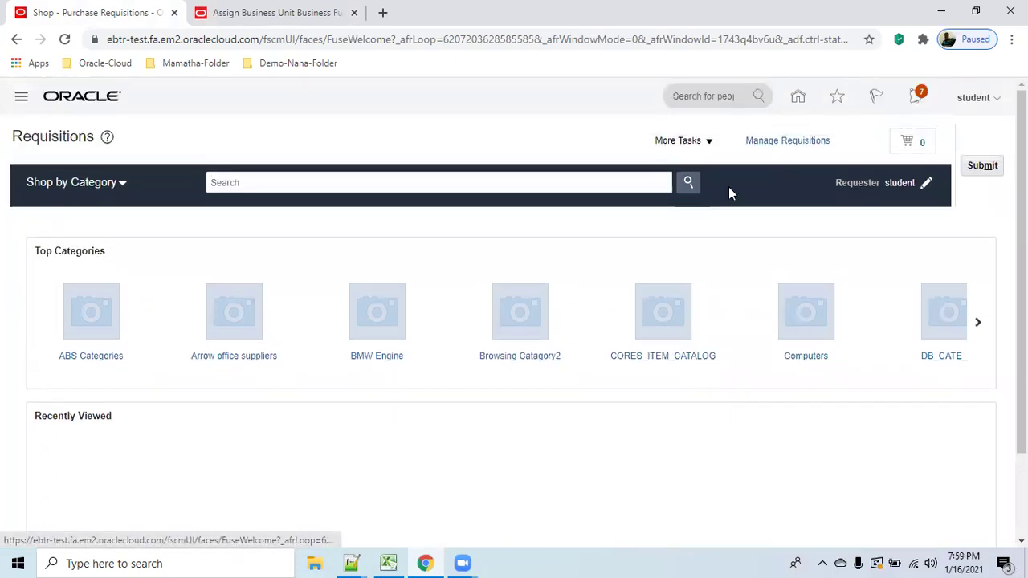
click(712, 143)
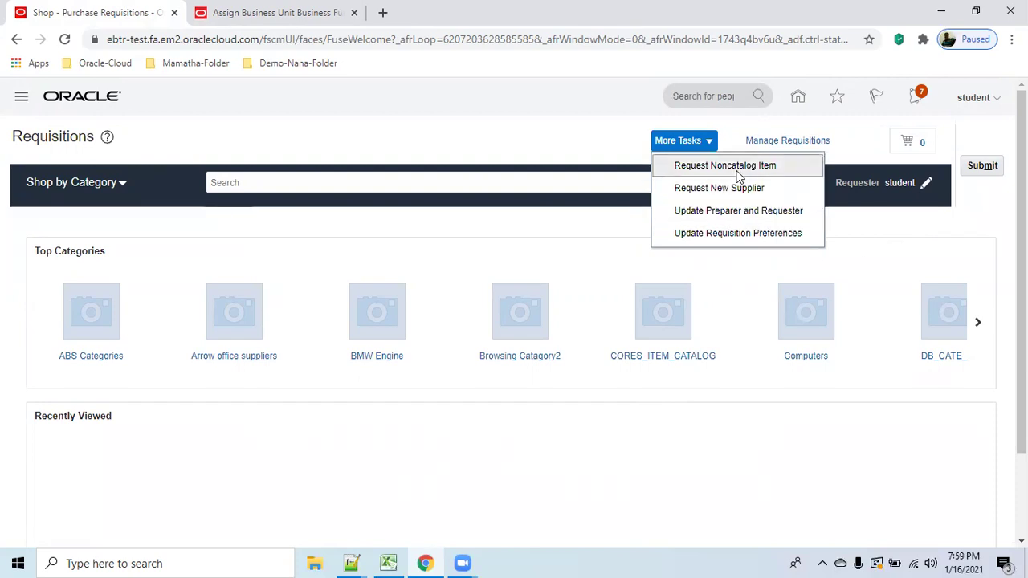
click(735, 166)
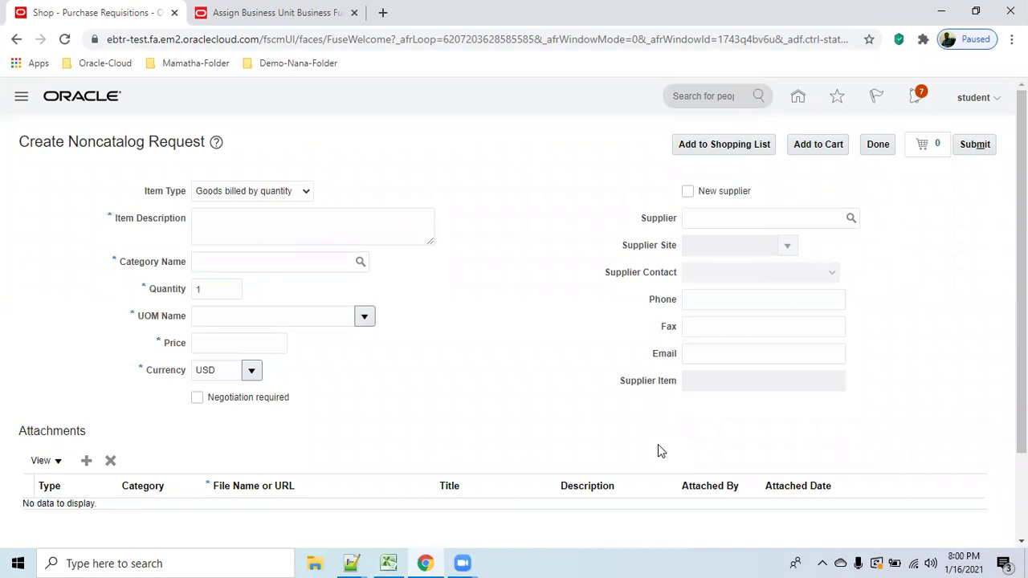
Enter item description desccr, category Aspire_Computer, and begin the unit of measure 'ea'.
click(356, 222)
text(desccr)
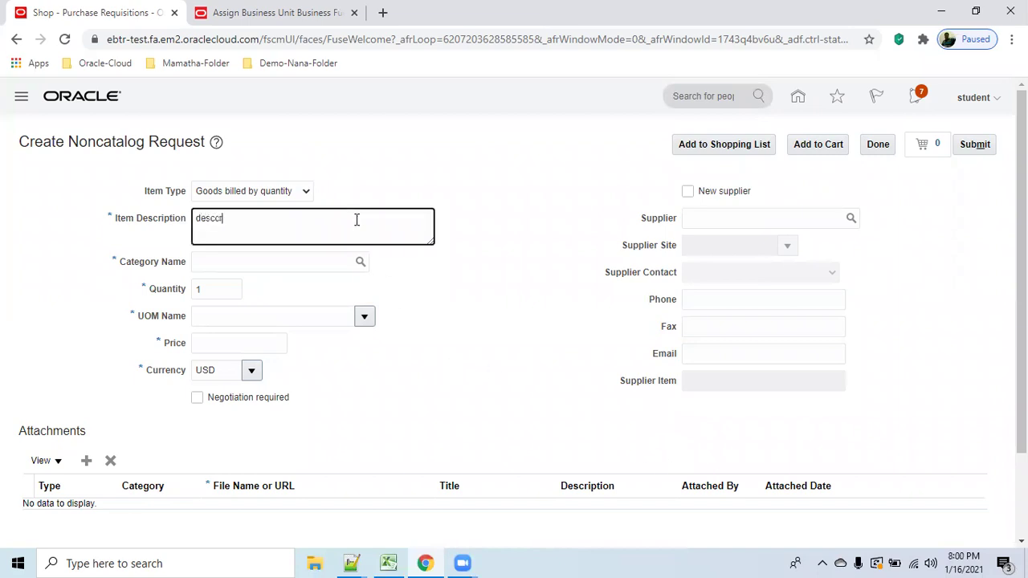
key(Tab)
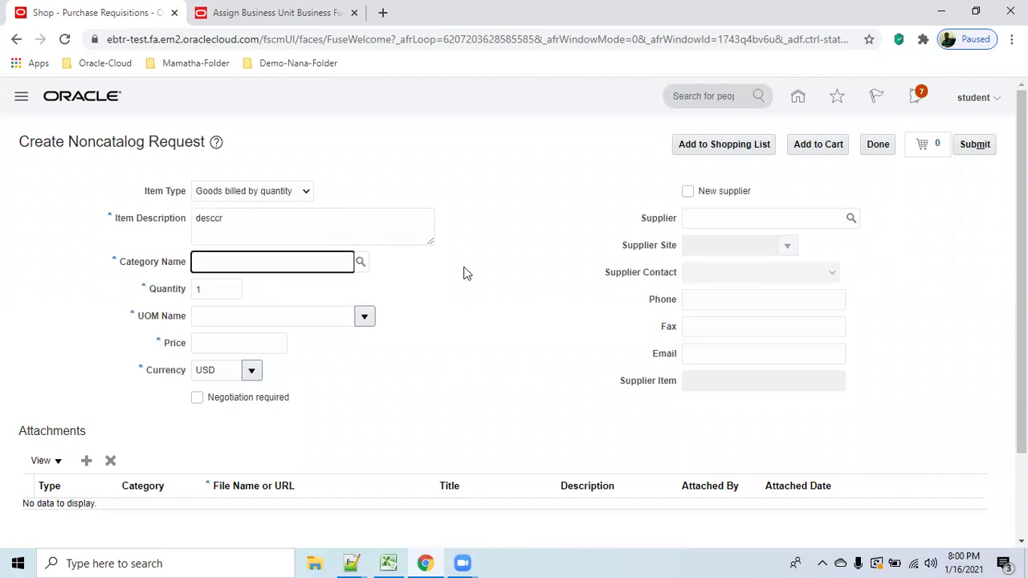
click(360, 264)
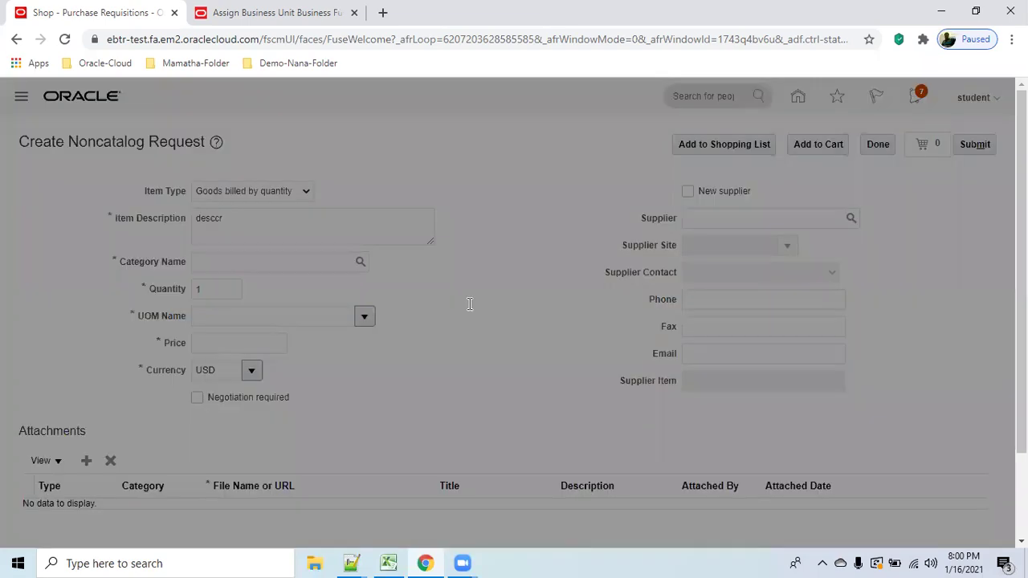
click(755, 338)
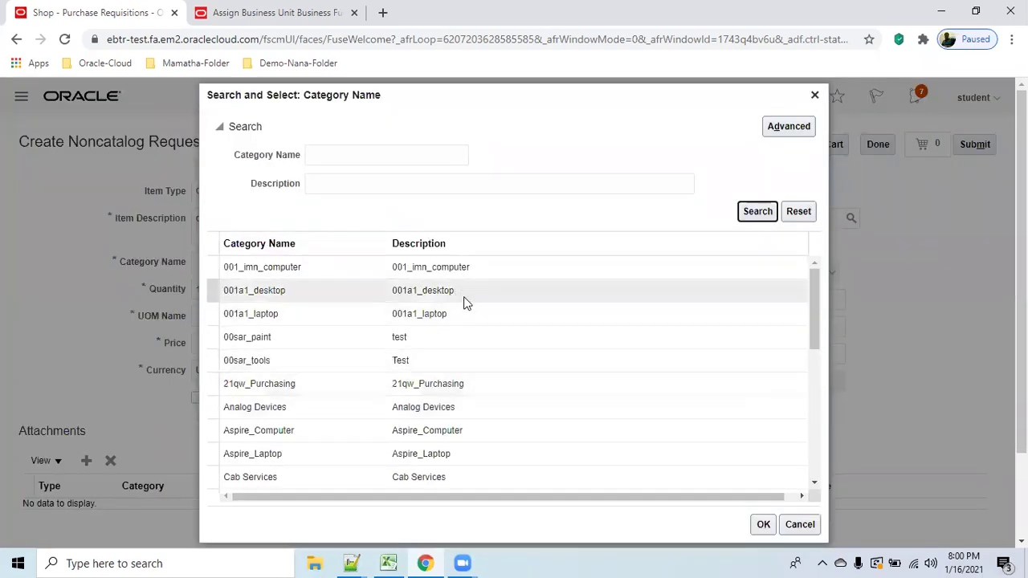
click(471, 431)
click(763, 525)
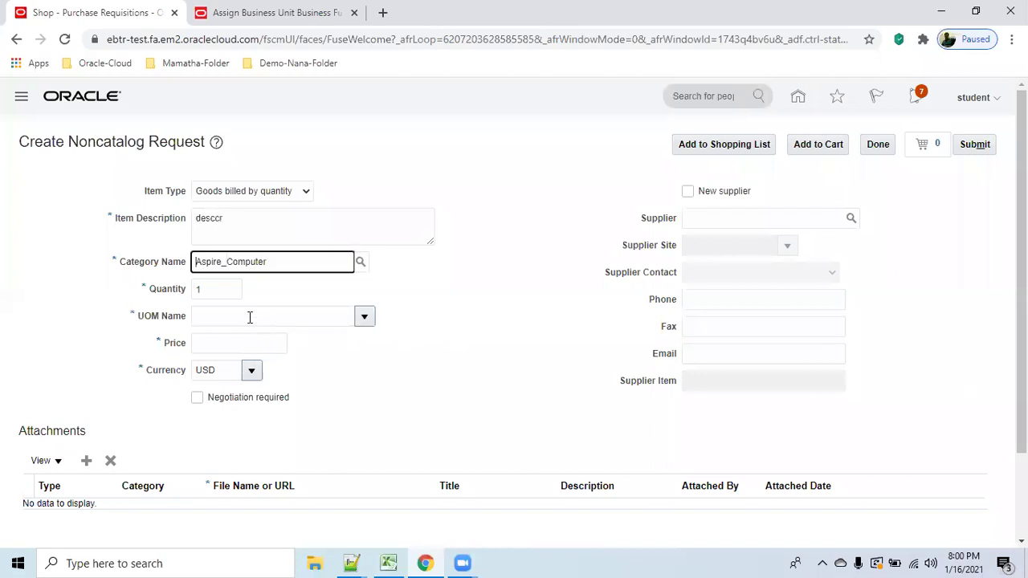
click(250, 317)
text(ea)
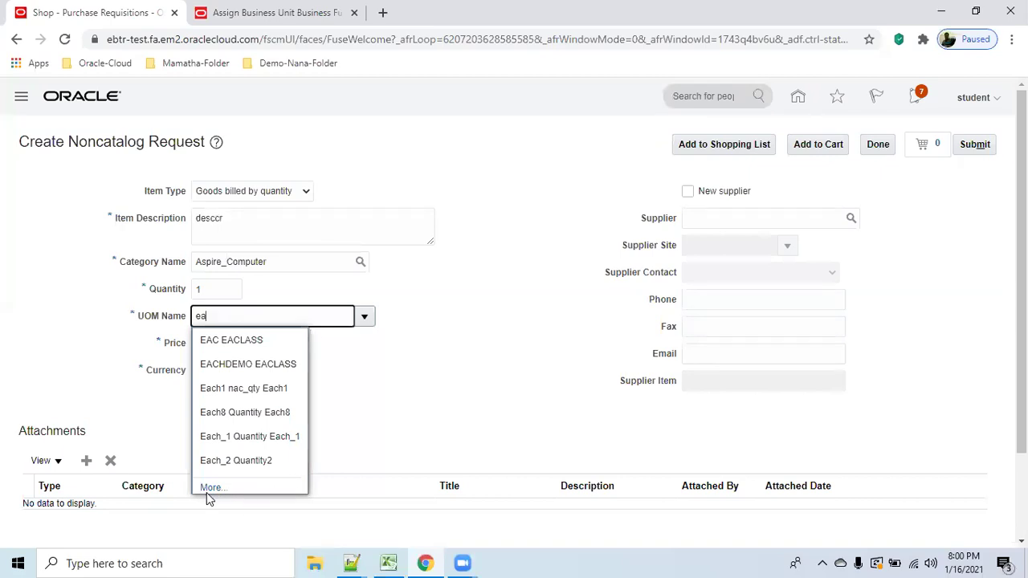
Set the desccr item's unit of measure to EAC by searching units starting with EA.
click(446, 406)
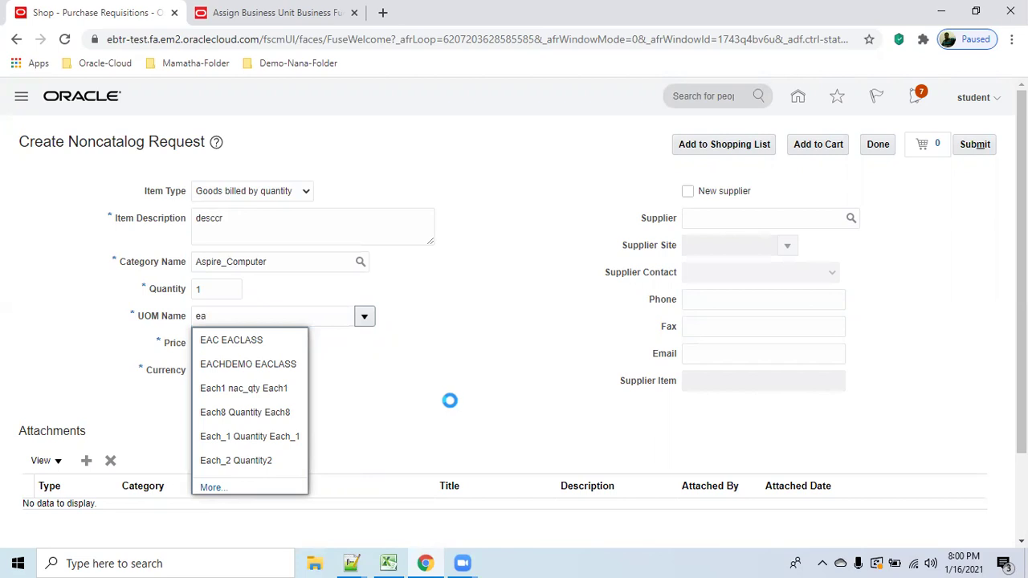
click(259, 310)
text(c)
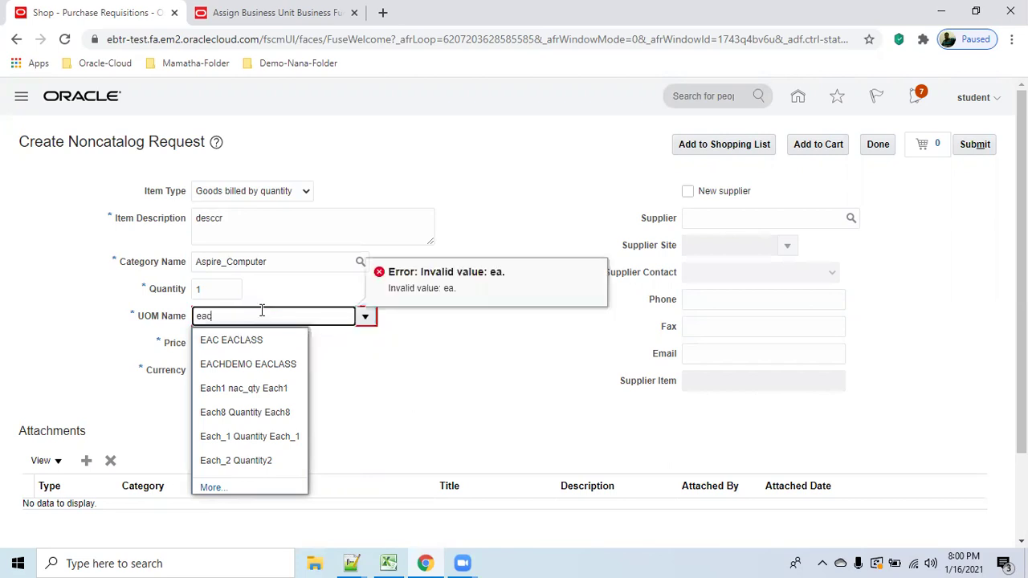
text(h)
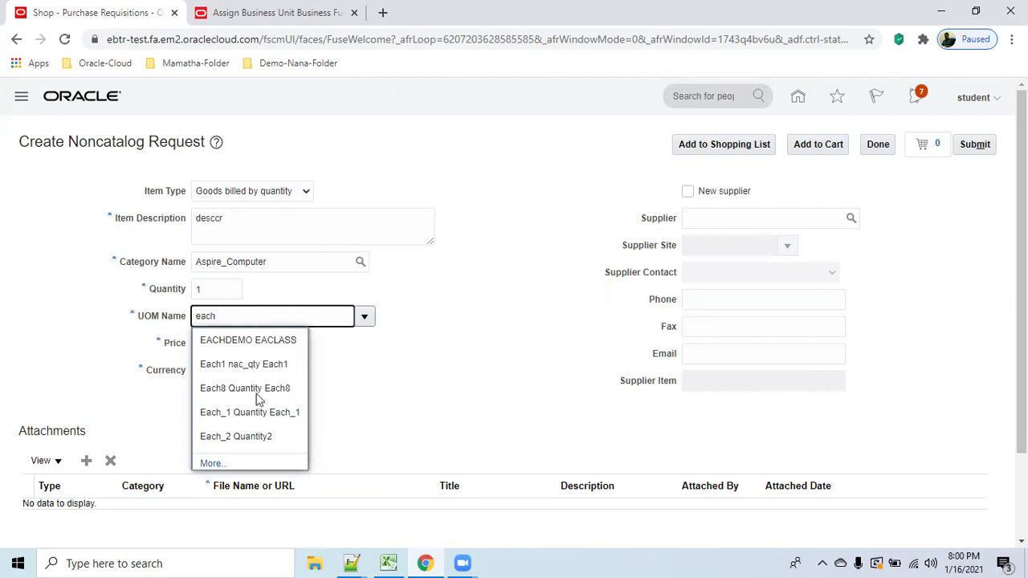
click(210, 463)
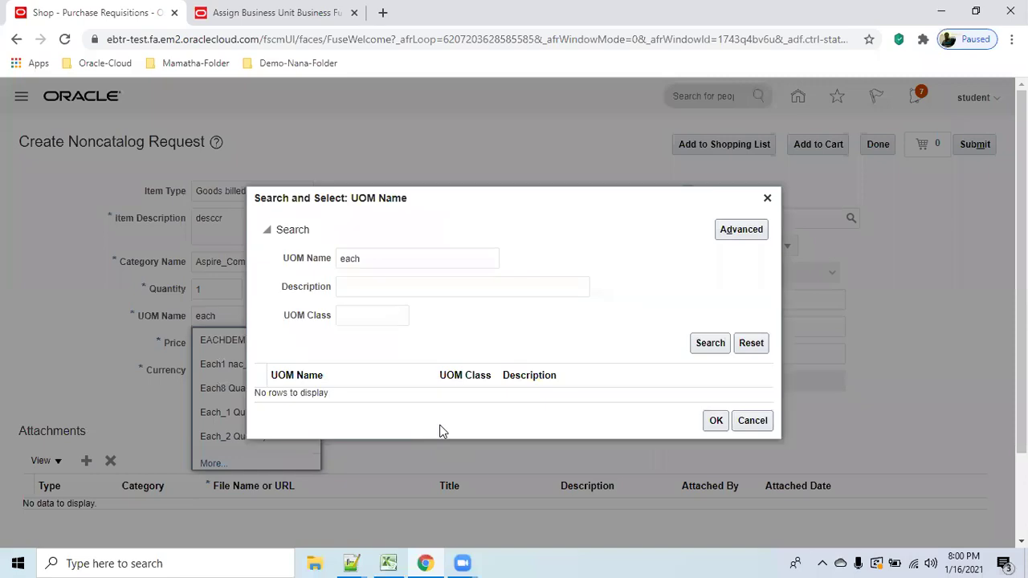
click(701, 346)
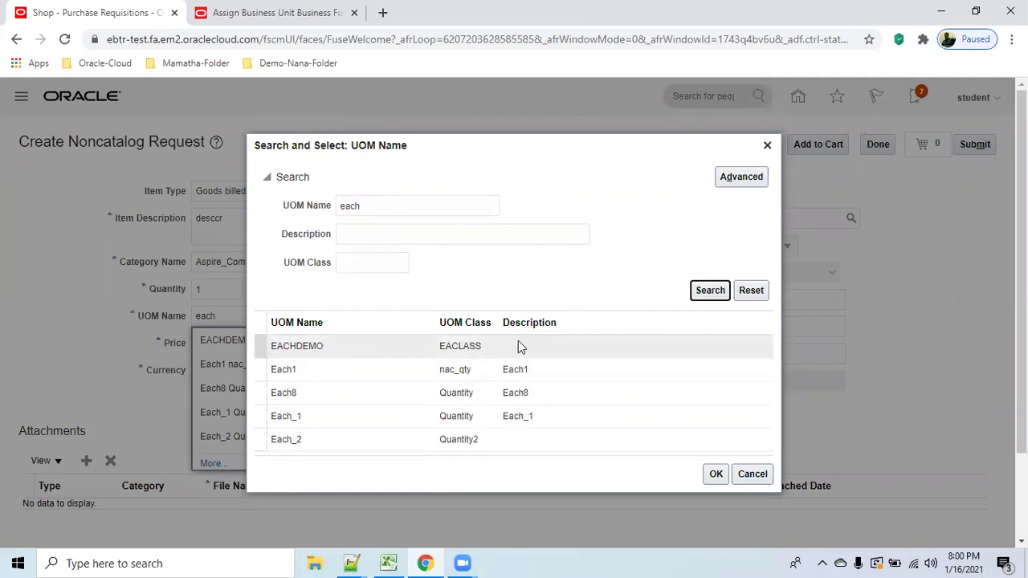
double_click(383, 206)
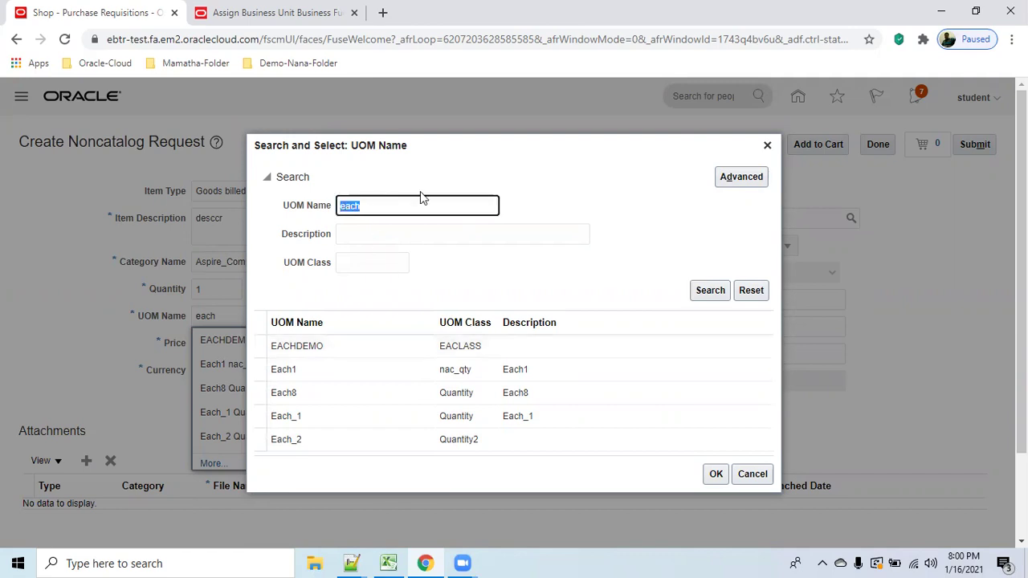
text(EA)
click(706, 294)
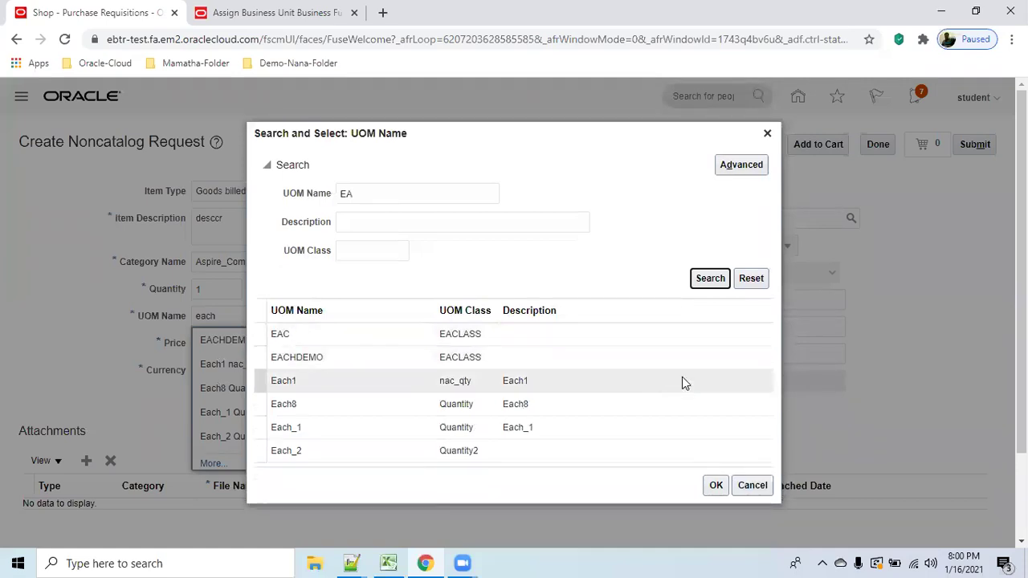
click(316, 340)
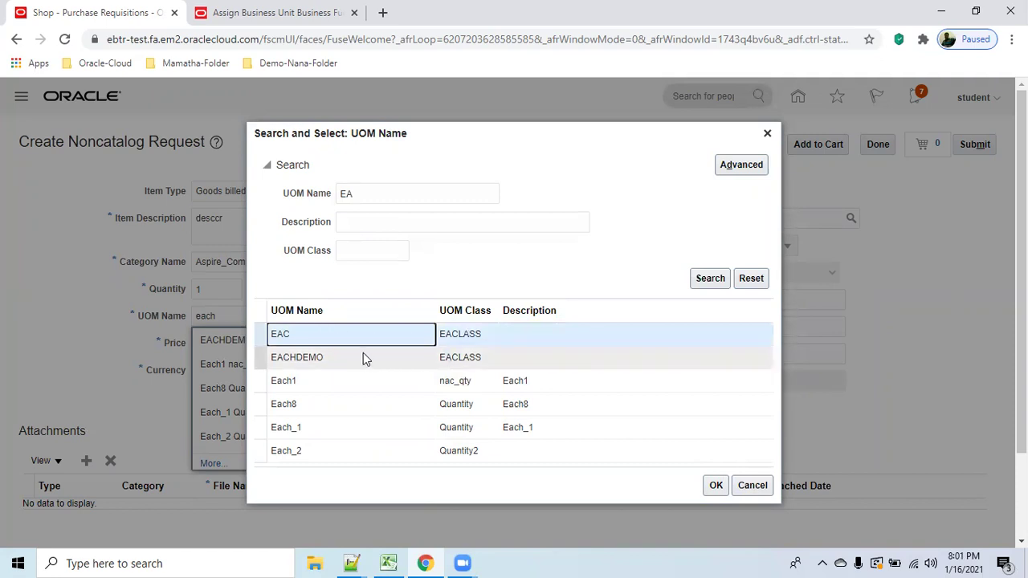
click(716, 485)
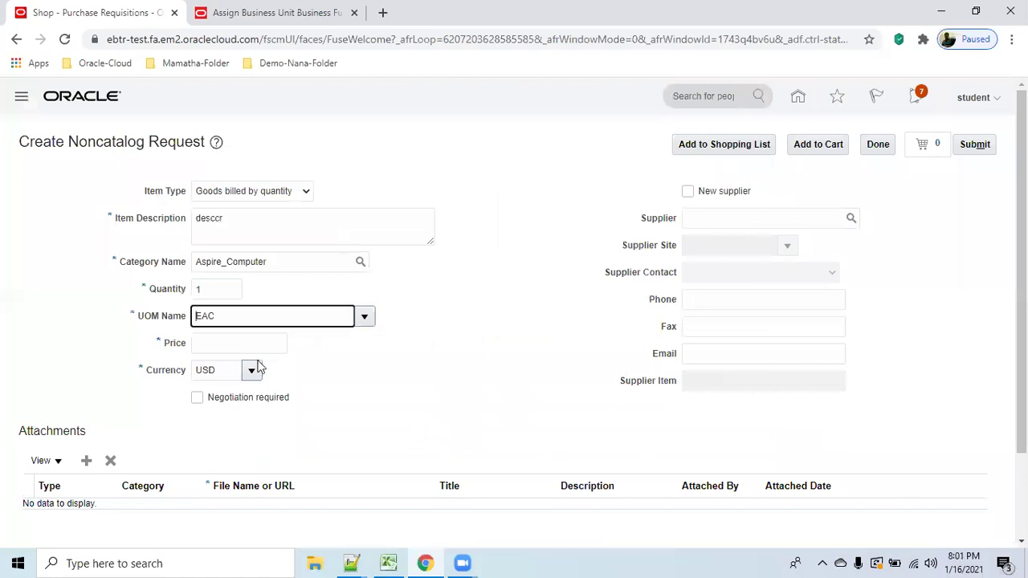
Price the item at 3,455.00 and add it to the cart.
click(238, 343)
text(3455)
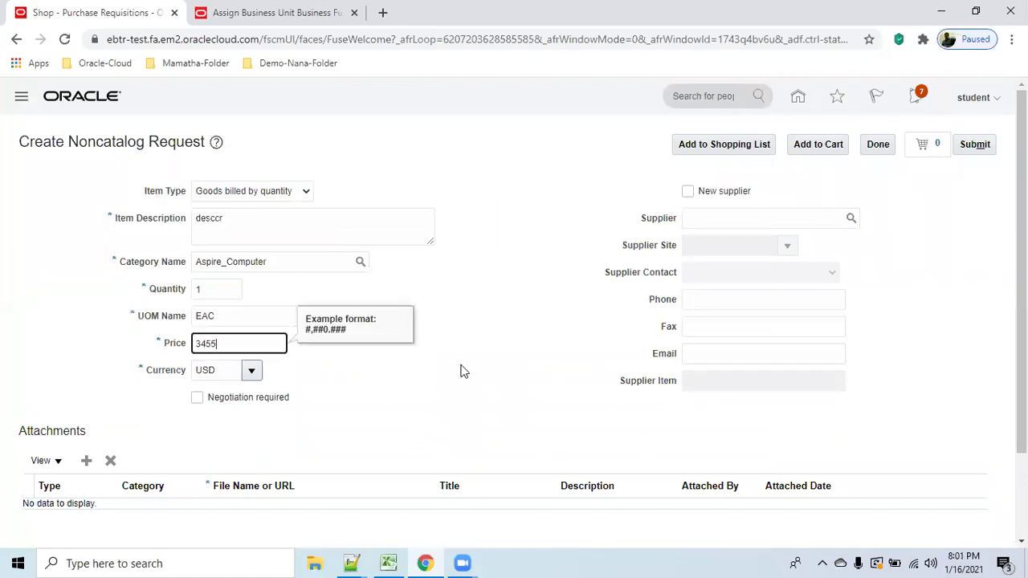
click(497, 379)
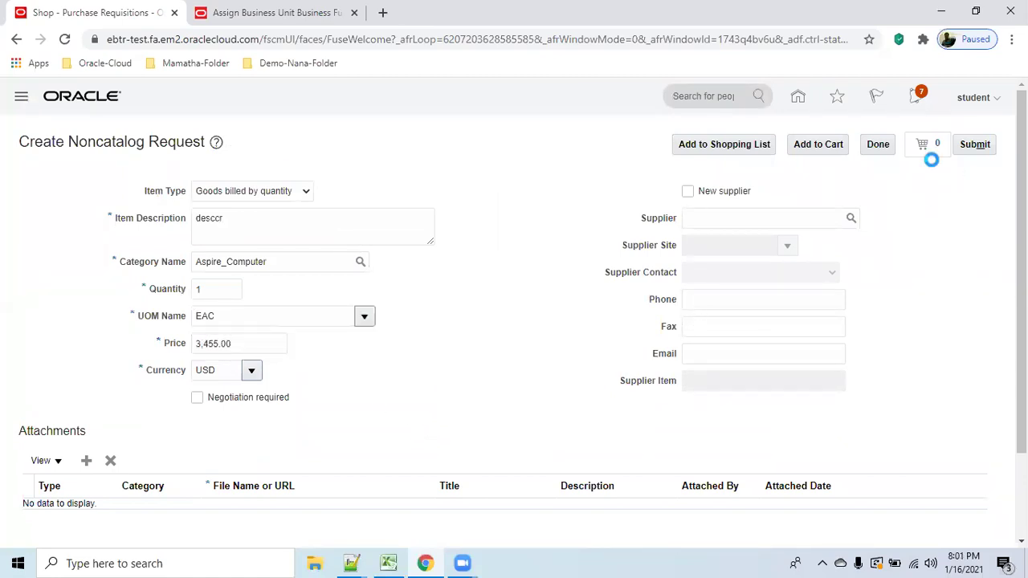
click(817, 153)
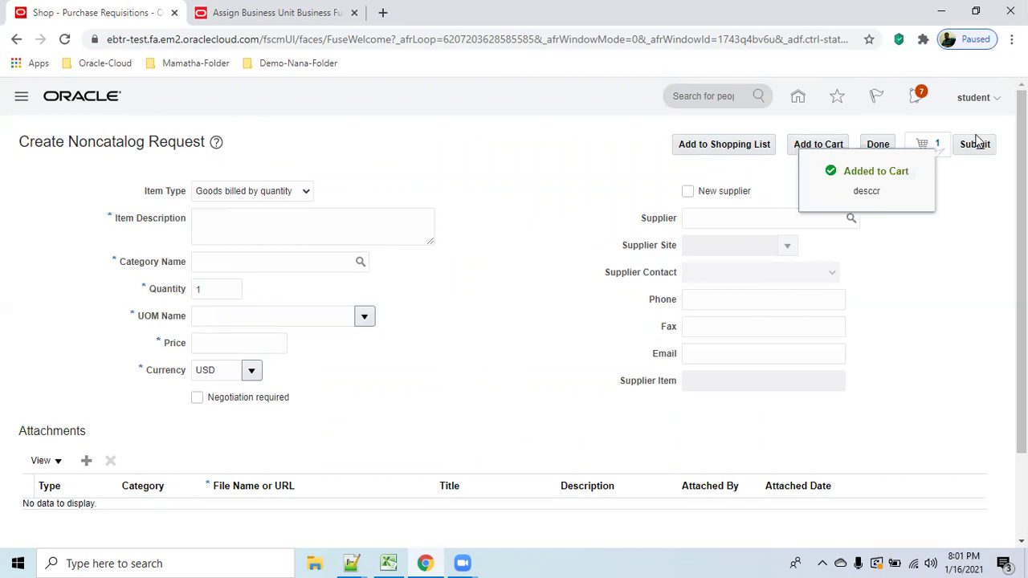
click(928, 152)
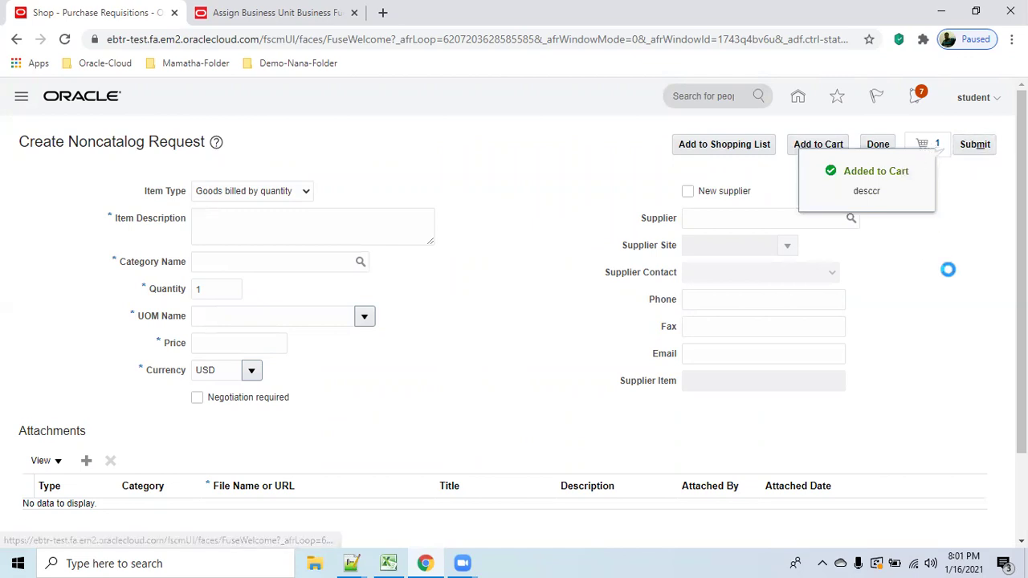
Review the cart contents as a requisition and look over its lines.
click(778, 245)
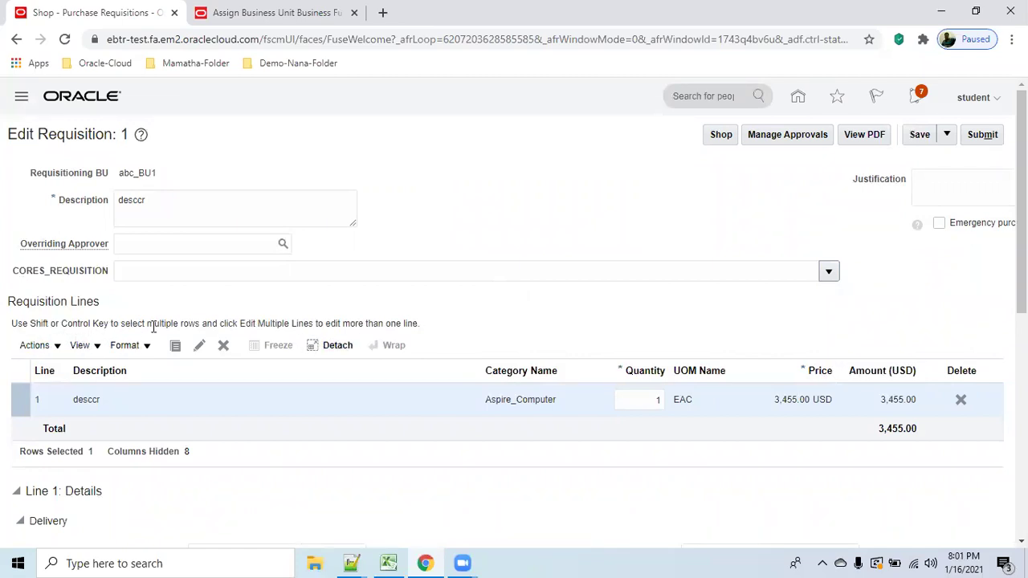
scroll(535, 299, down, 2)
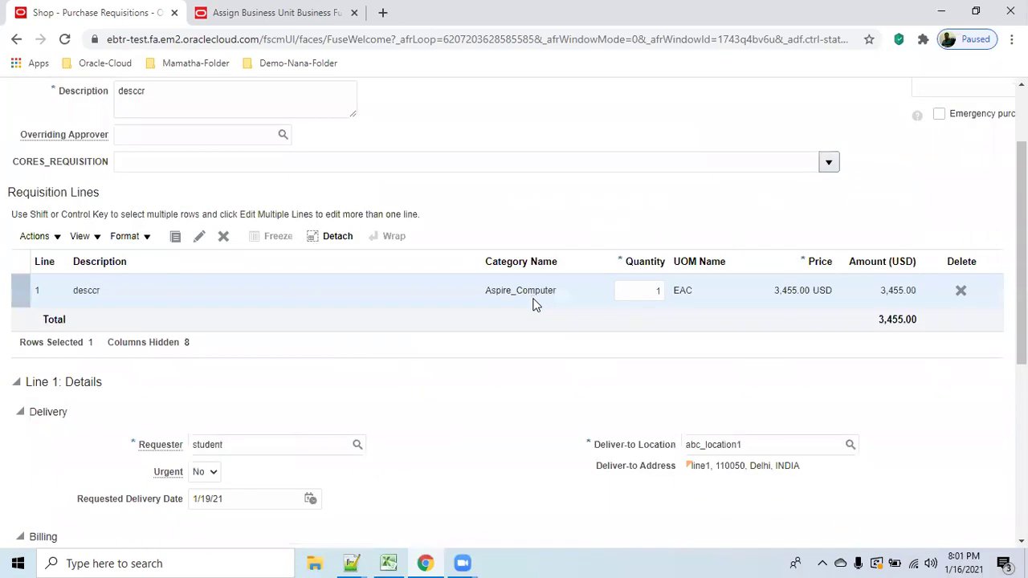
scroll(530, 321, down, 5)
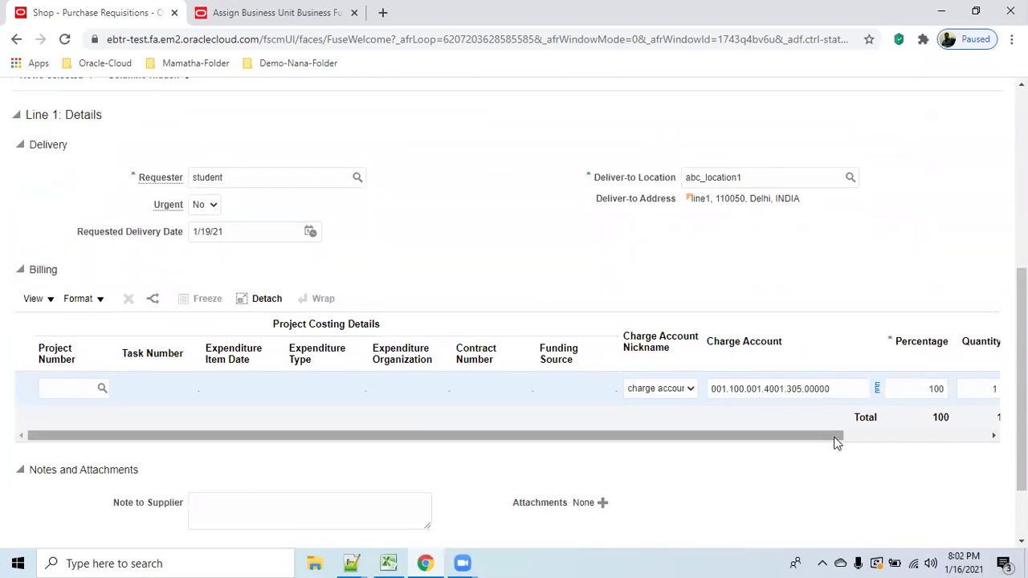
drag(828, 441, 987, 435)
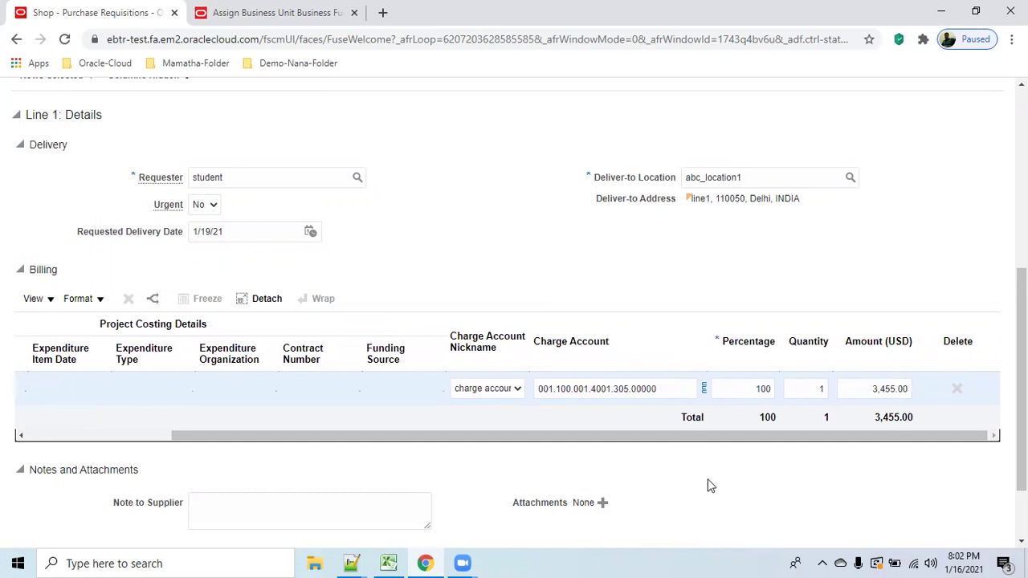
scroll(696, 477, down, 2)
scroll(700, 474, up, 5)
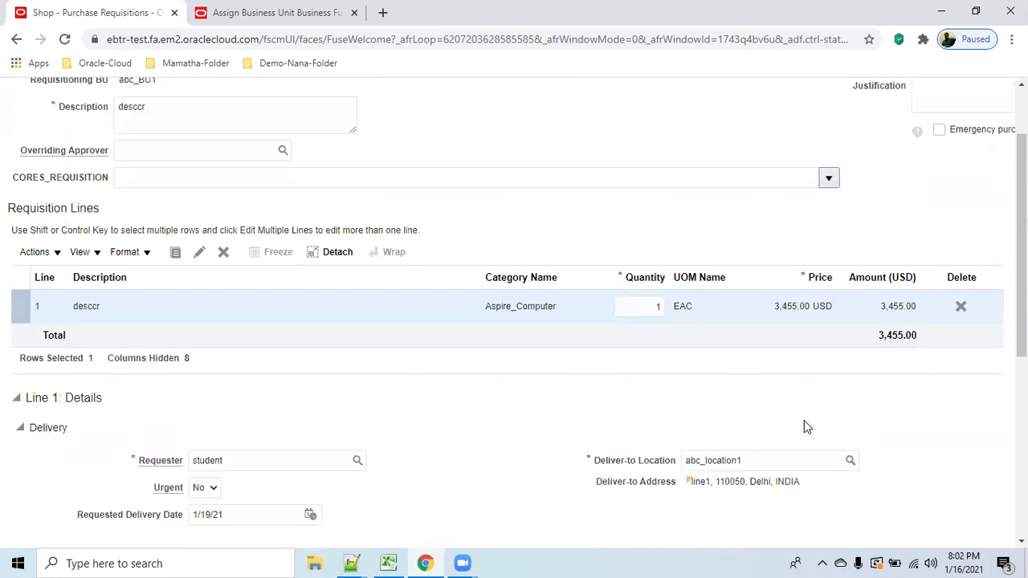
Change line 1 quantity to 34, totaling 117,470.00 USD, and save the requisition.
click(636, 307)
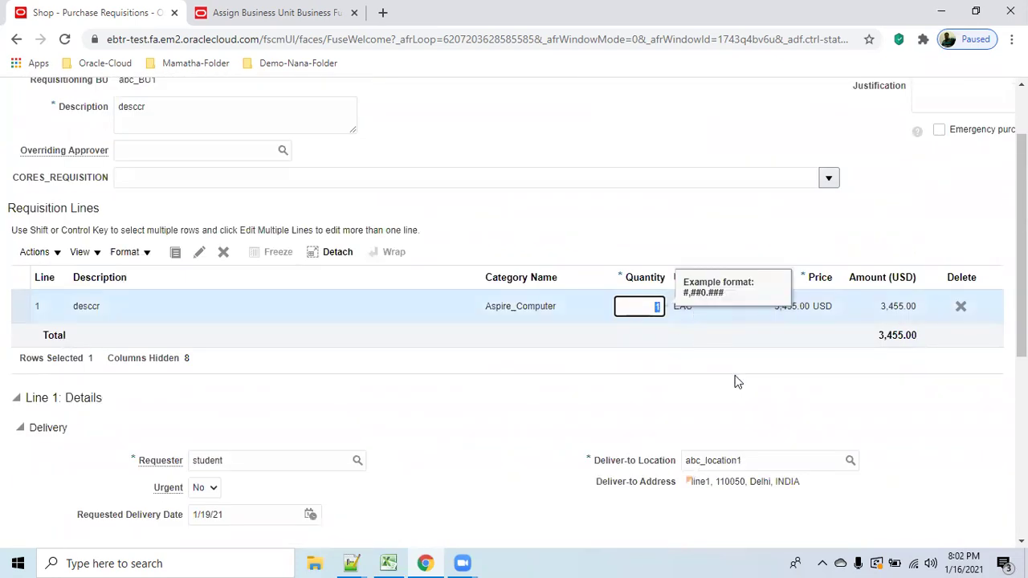
text(34)
key(Tab)
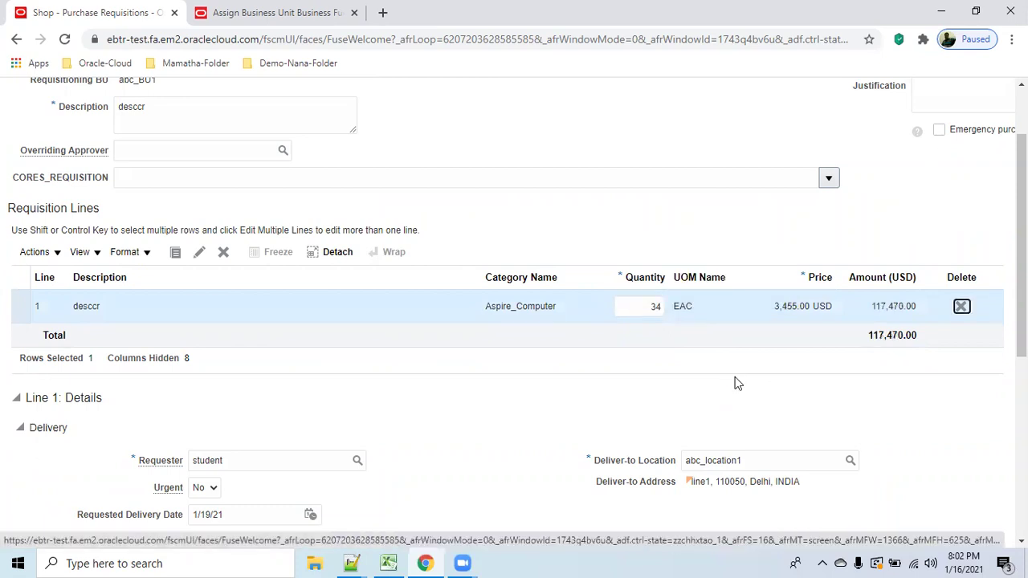
scroll(741, 385, up, 2)
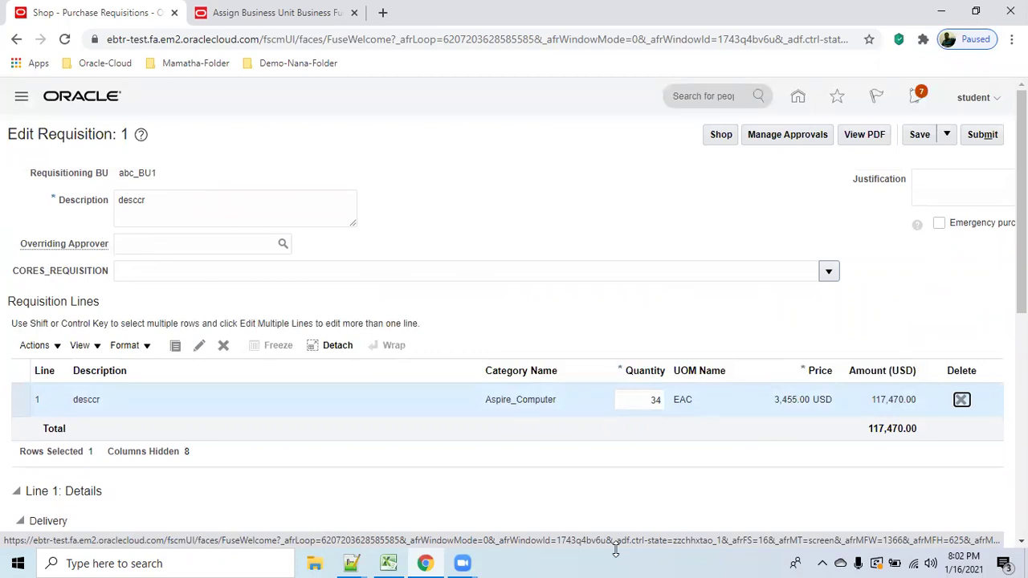
scroll(806, 416, down, 3)
scroll(794, 363, down, 3)
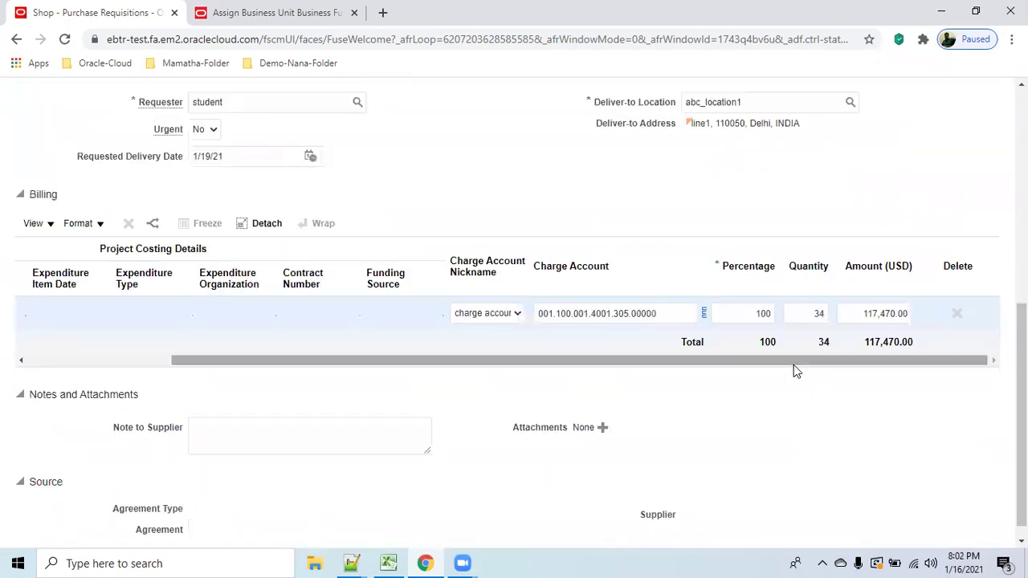
scroll(805, 426, up, 6)
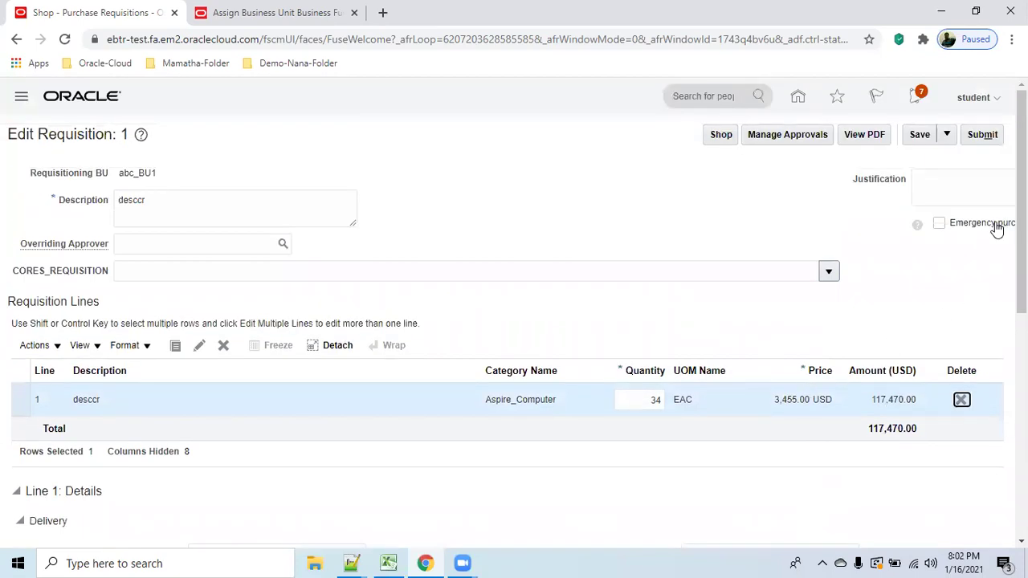
click(915, 136)
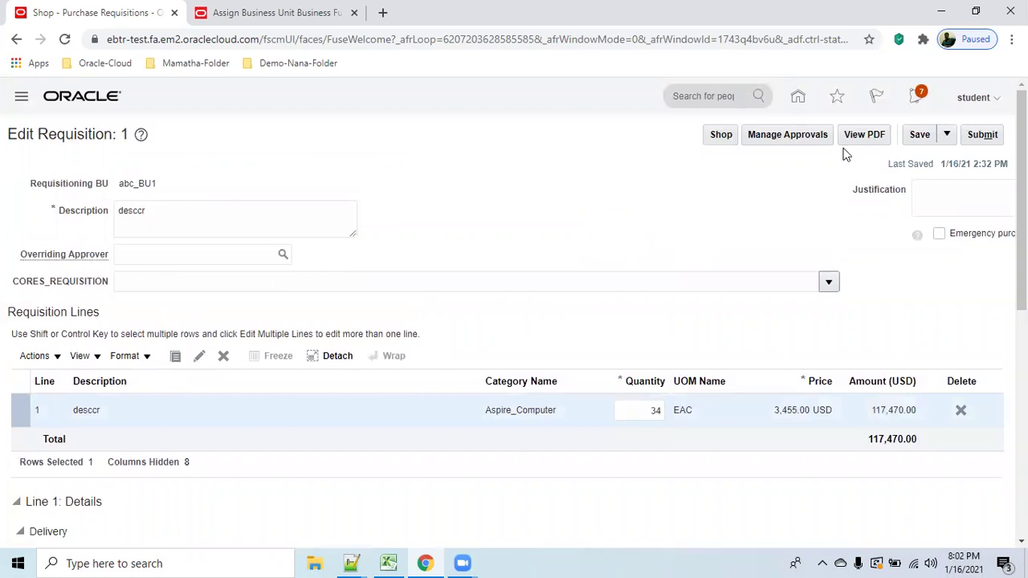
View Requisition 1's approvals, dismiss the routing-slip error, and go back to the requisition.
click(793, 135)
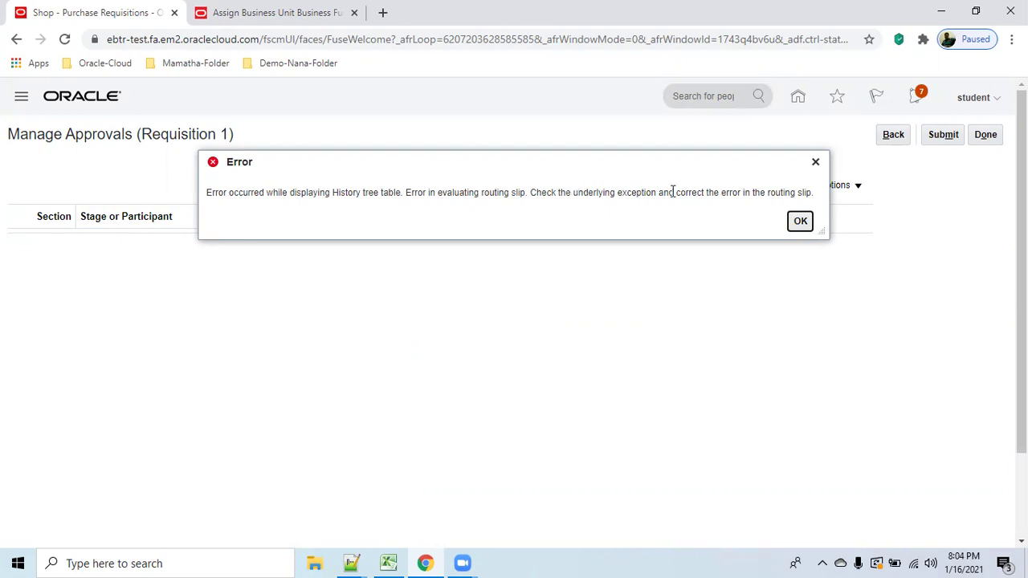
click(800, 222)
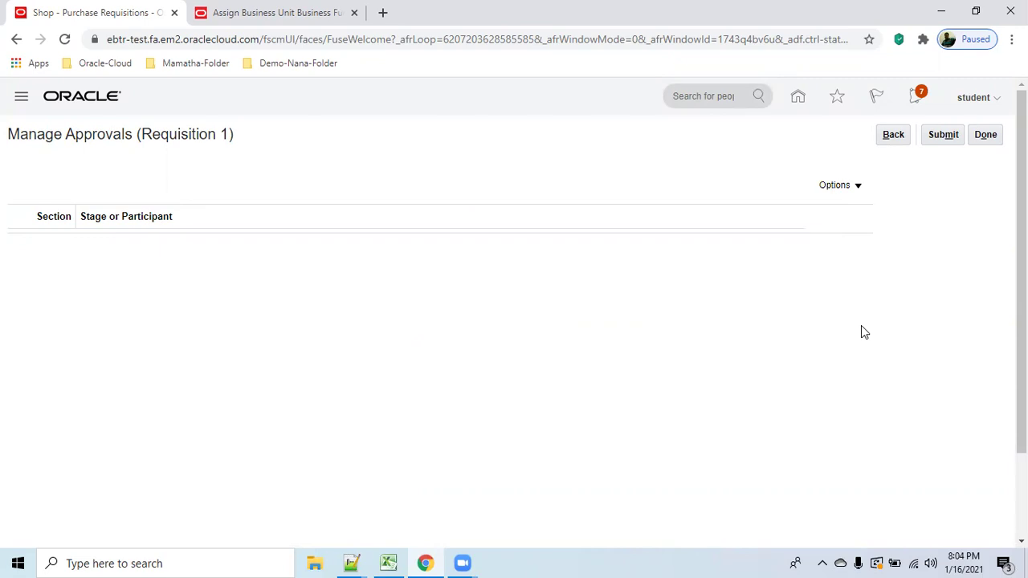
click(894, 135)
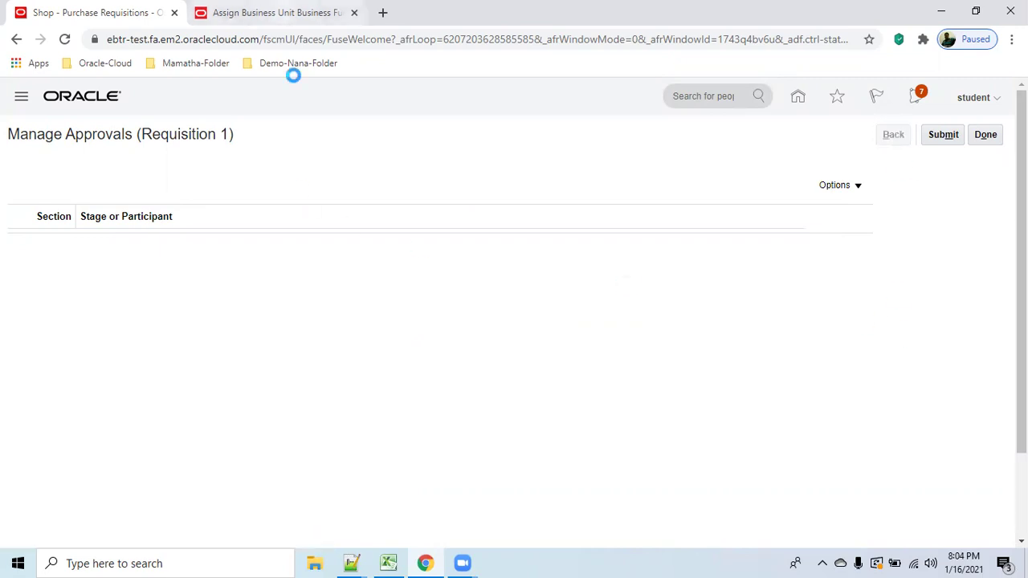
key(ctrl+Tab)
Save and close the abc_BU1 business function assignment, acknowledging the legal entity warnings.
click(993, 338)
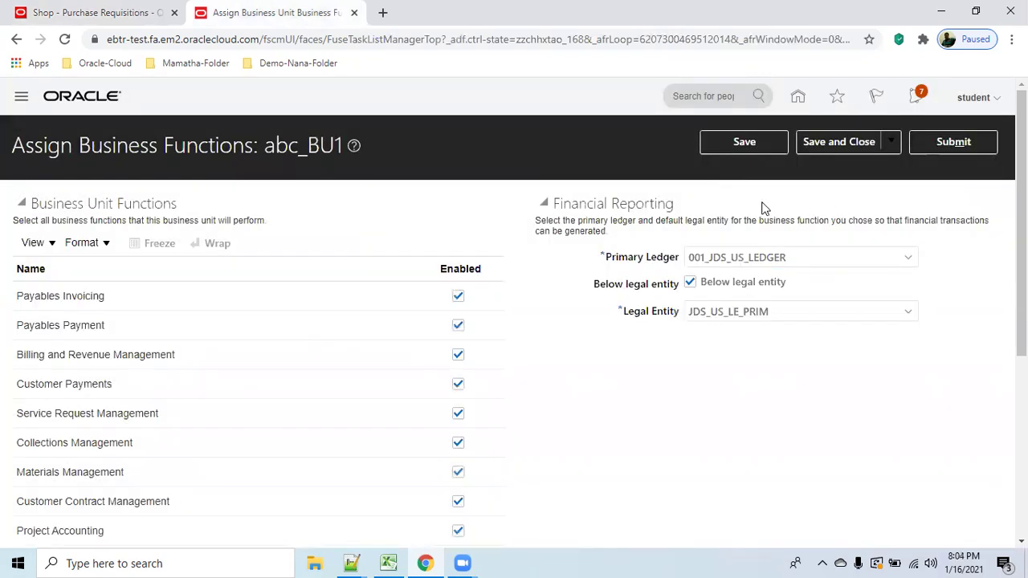
click(842, 144)
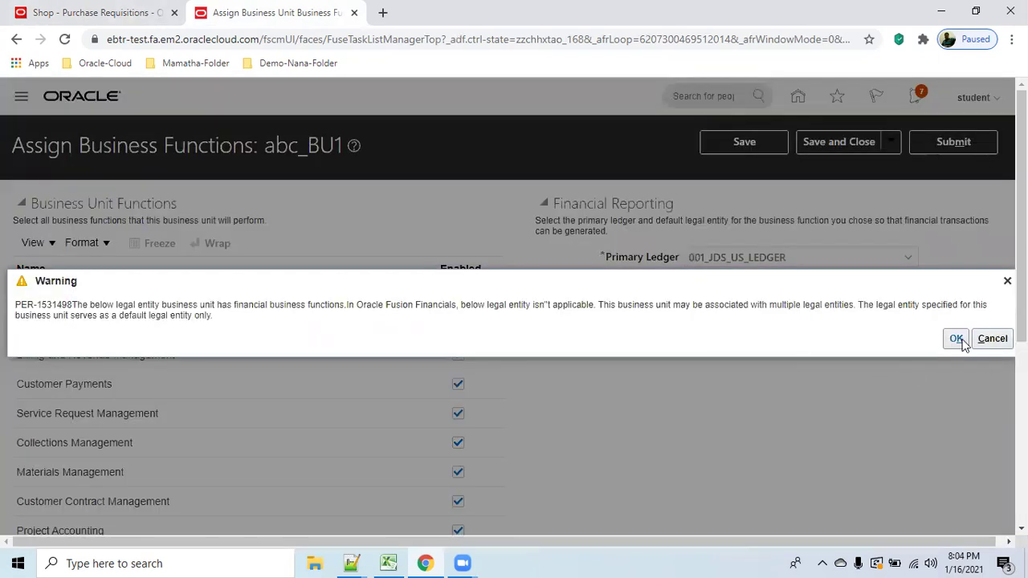
click(956, 338)
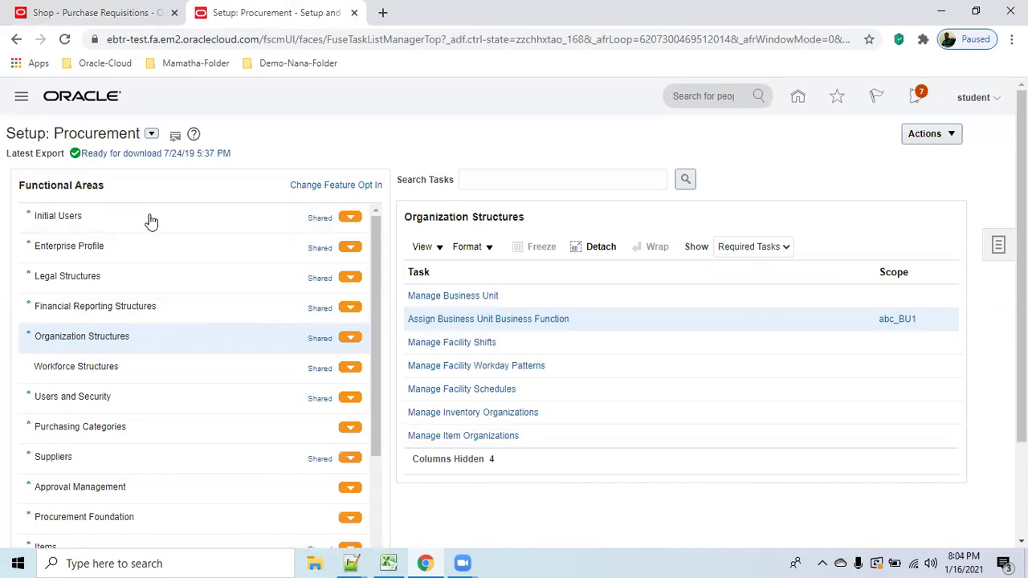
Open Manage Requisition Approvals and edit the rules of the Header Hierarchy participant.
click(120, 487)
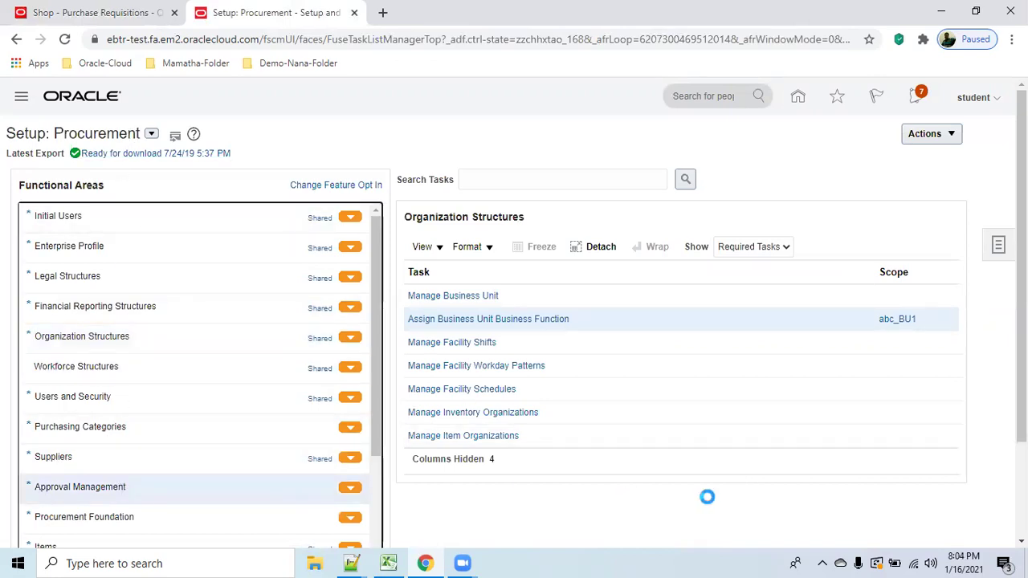
click(505, 297)
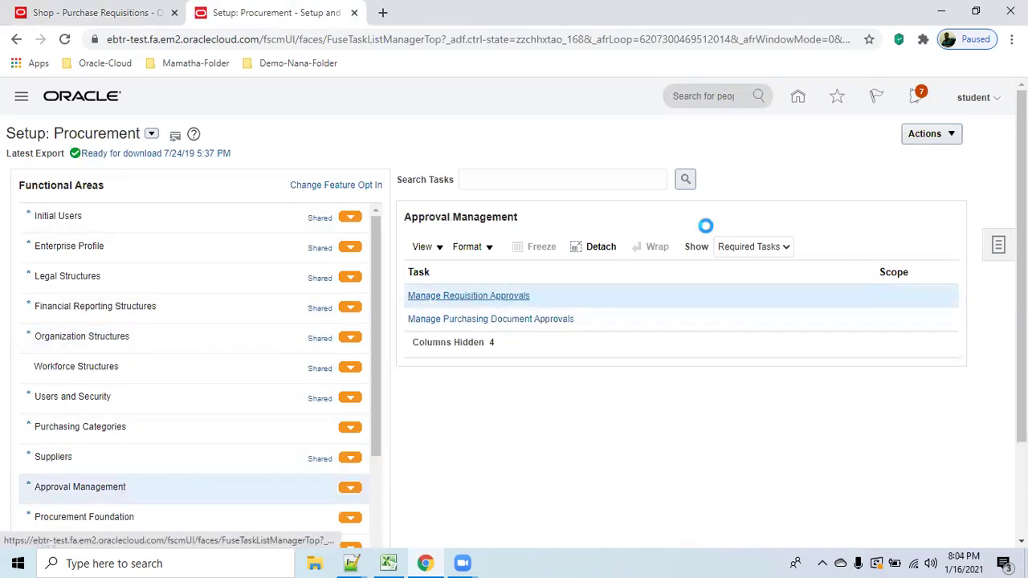
click(142, 12)
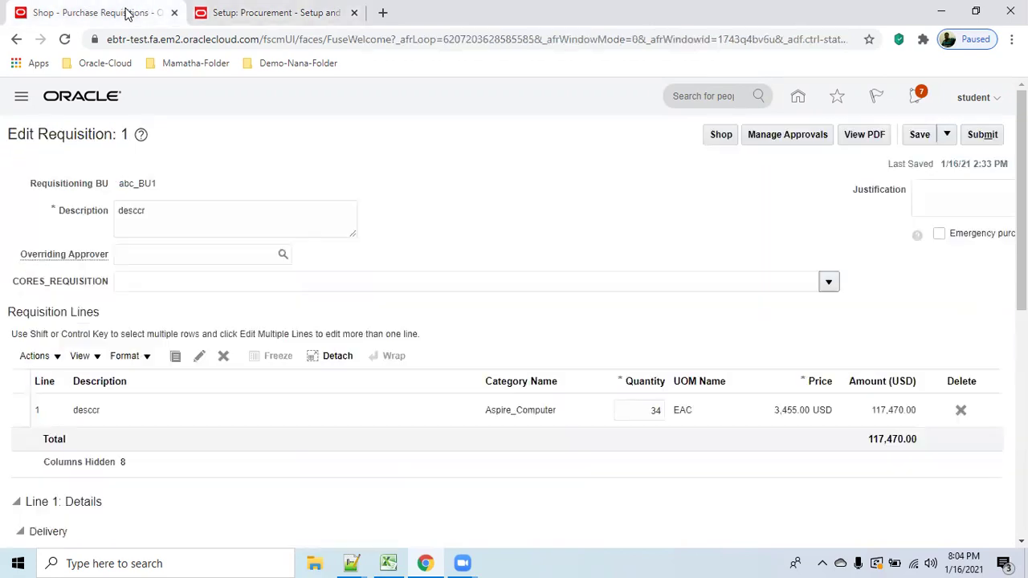
key(ctrl+Tab)
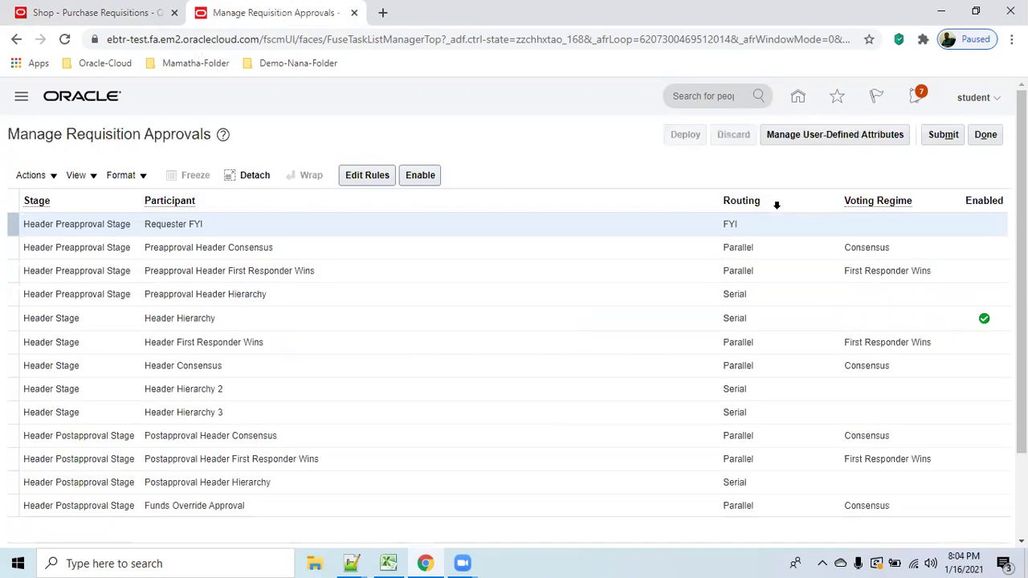
click(778, 319)
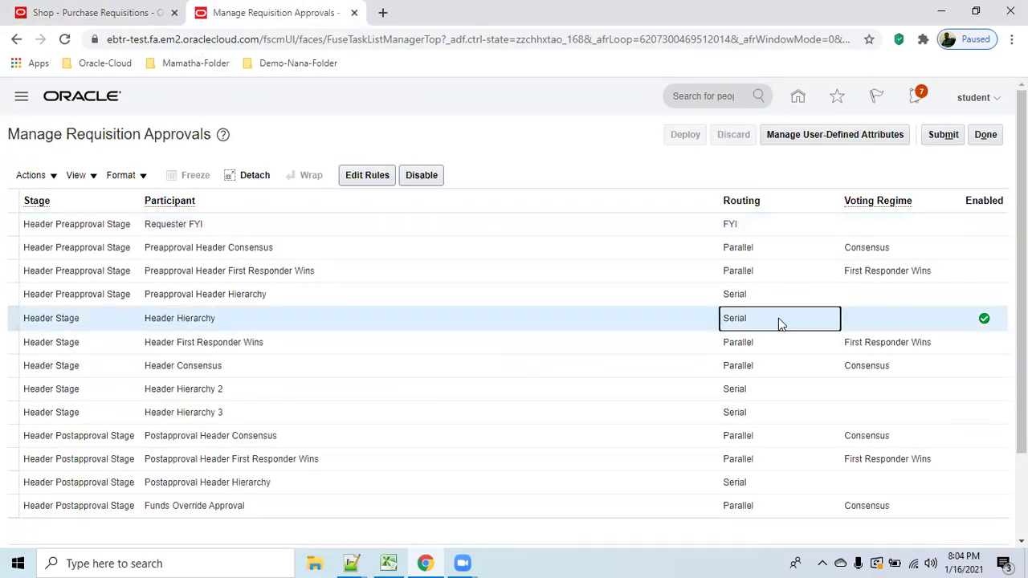
click(366, 181)
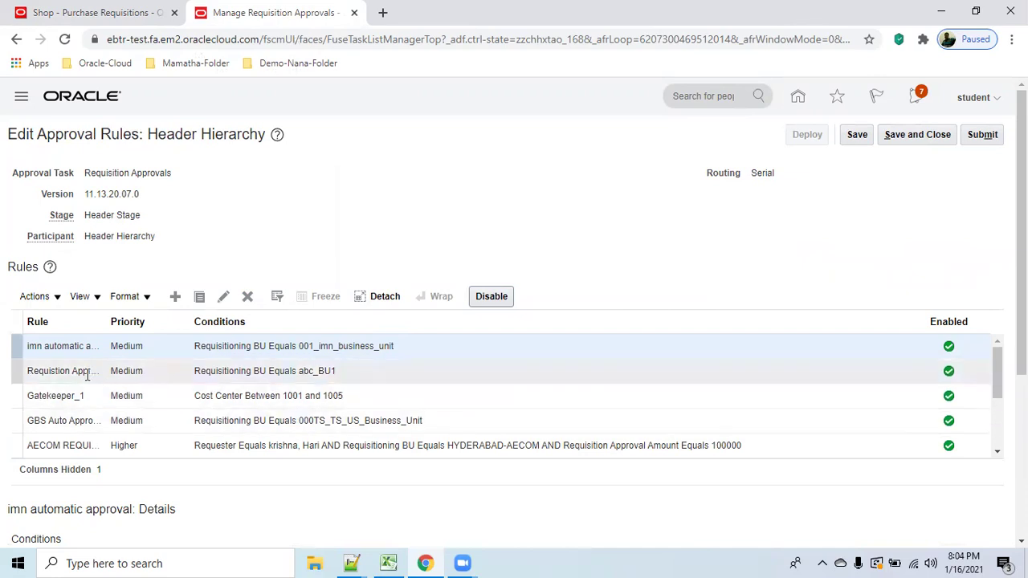
Review the abc_BU1 job-level rule and the OM9 Position Hierachy rule details.
click(345, 371)
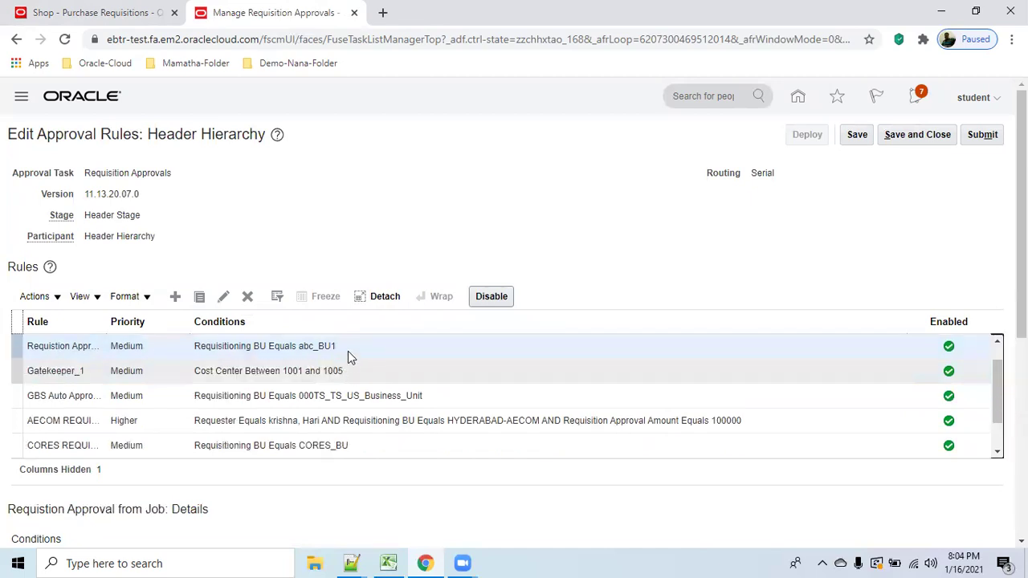
click(350, 342)
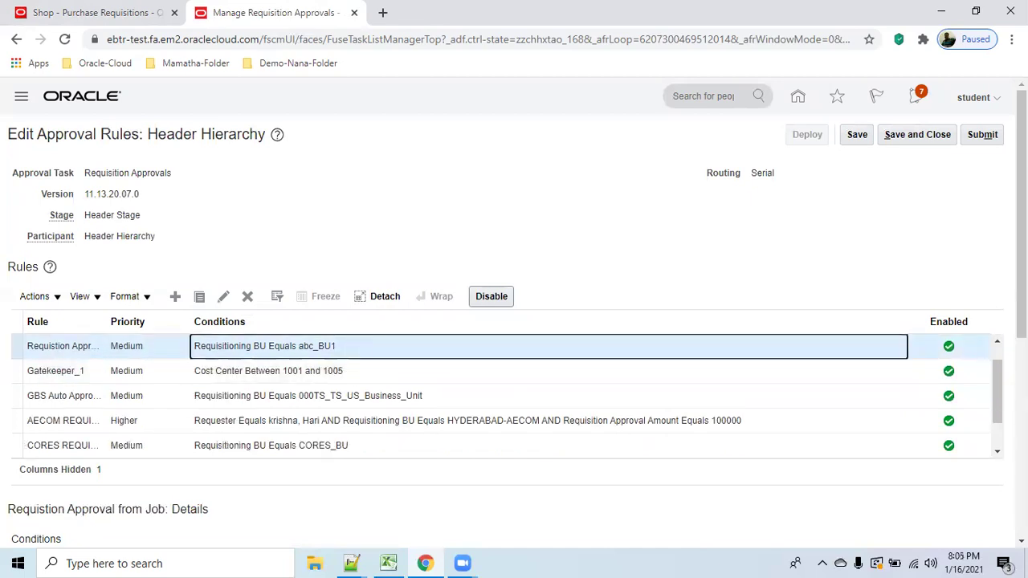
drag(1021, 215, 1021, 412)
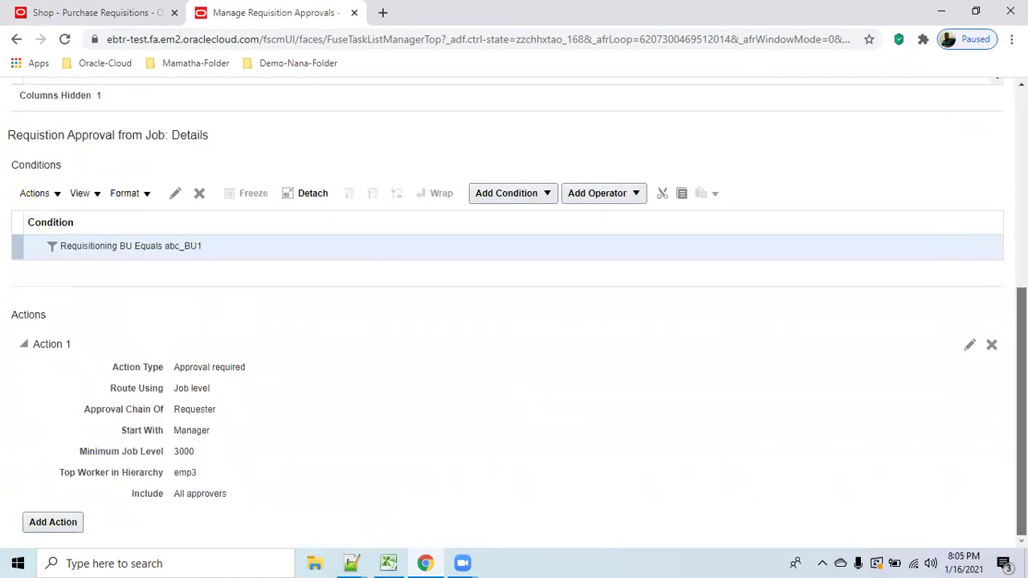
double_click(197, 431)
click(257, 464)
scroll(280, 459, up, 3)
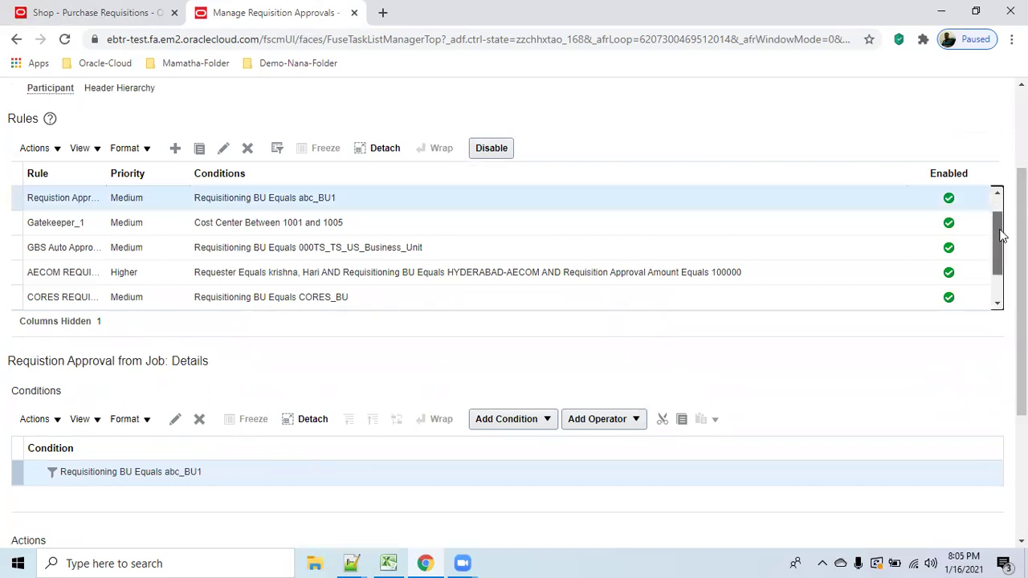
scroll(997, 241, down, 1)
scroll(1000, 265, down, 5)
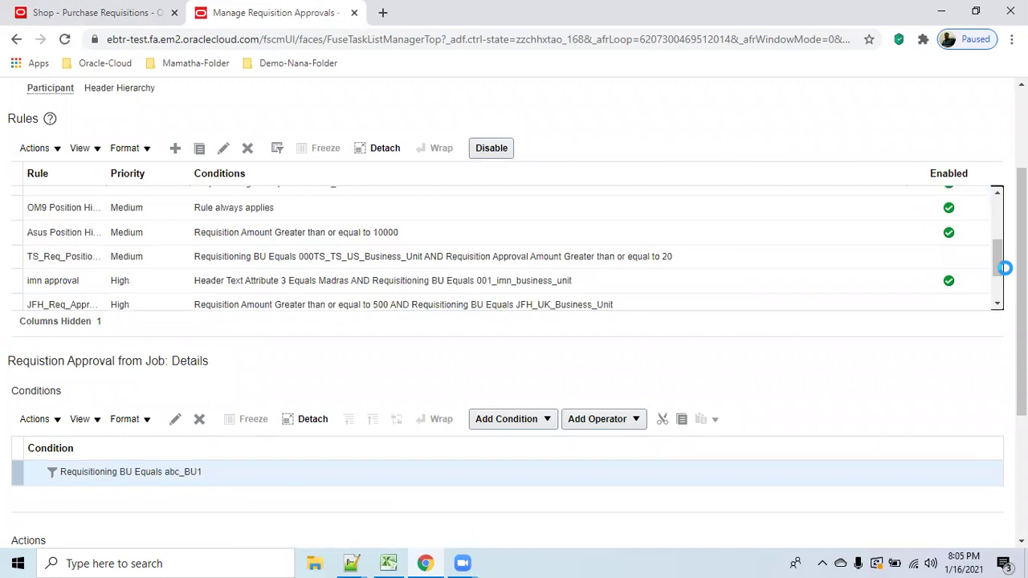
click(297, 208)
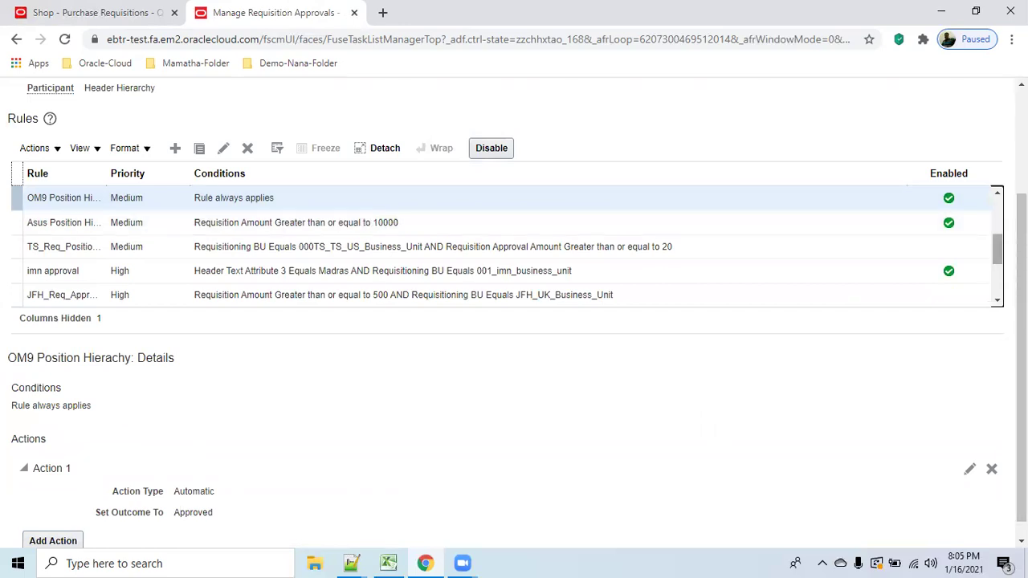
drag(997, 249, 997, 212)
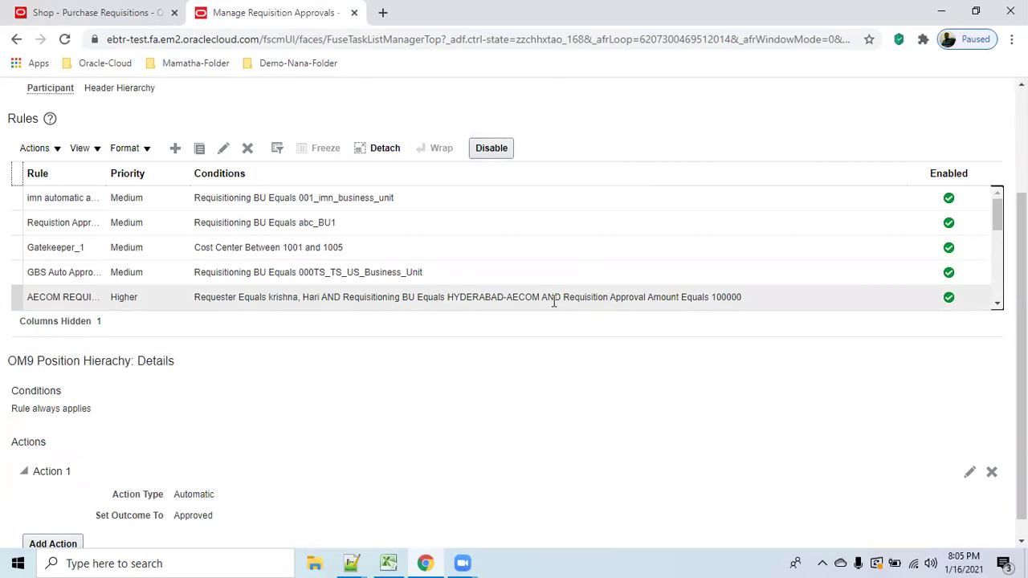
scroll(862, 254, up, 3)
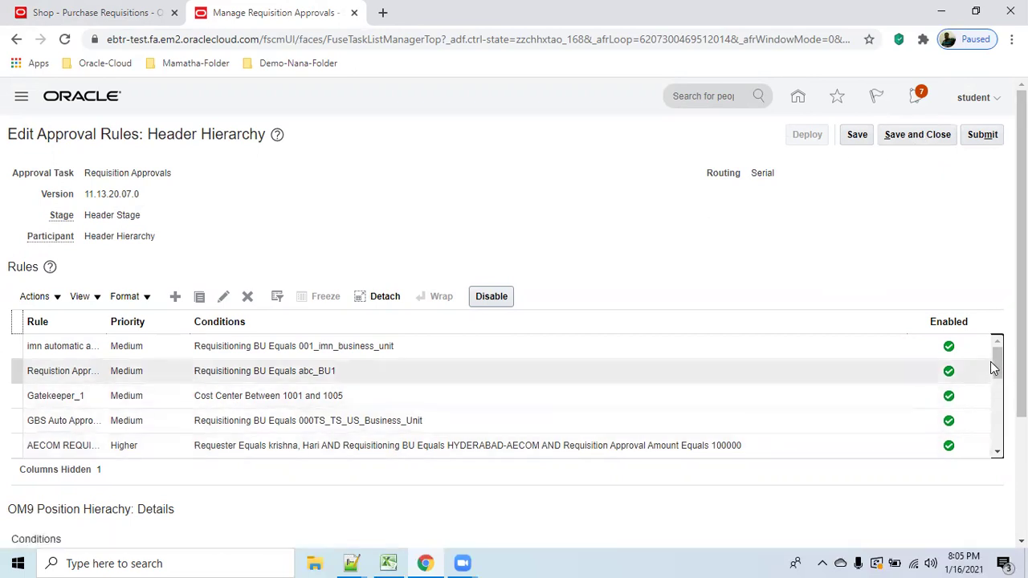
Disable the Requistion Approval from Job rule for abc_BU1, then save and close the rules.
click(533, 368)
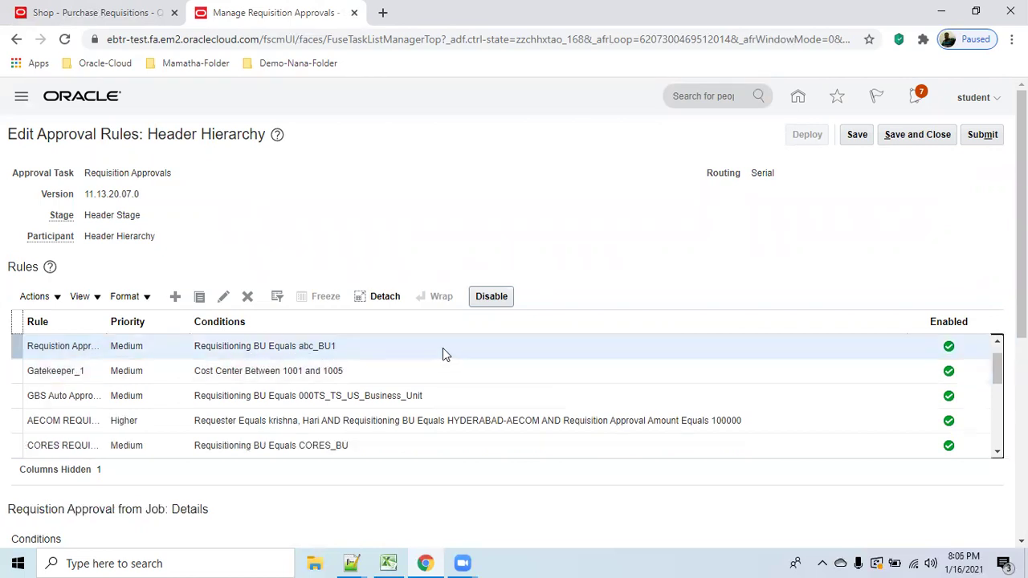
click(443, 349)
click(490, 298)
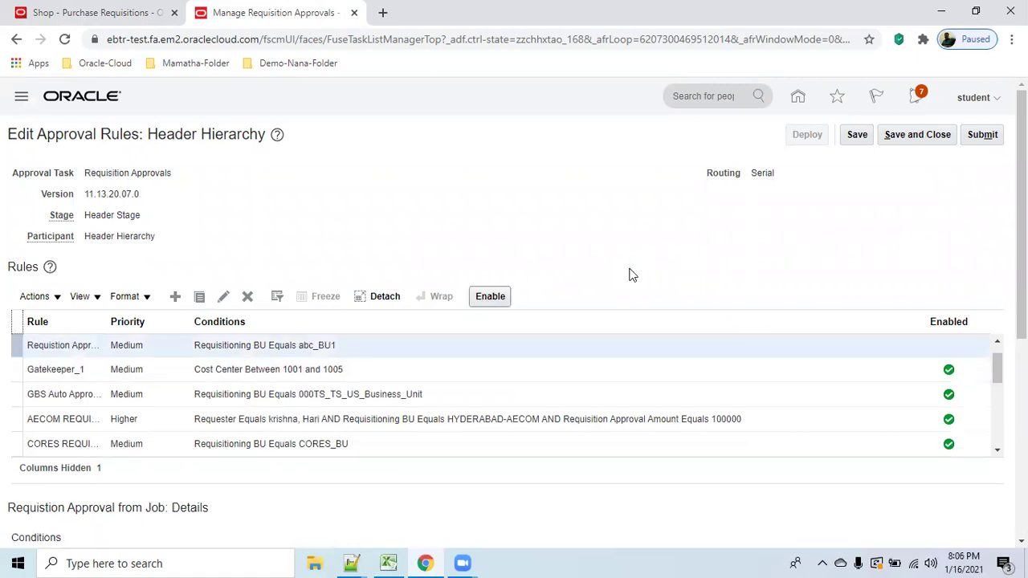
click(856, 134)
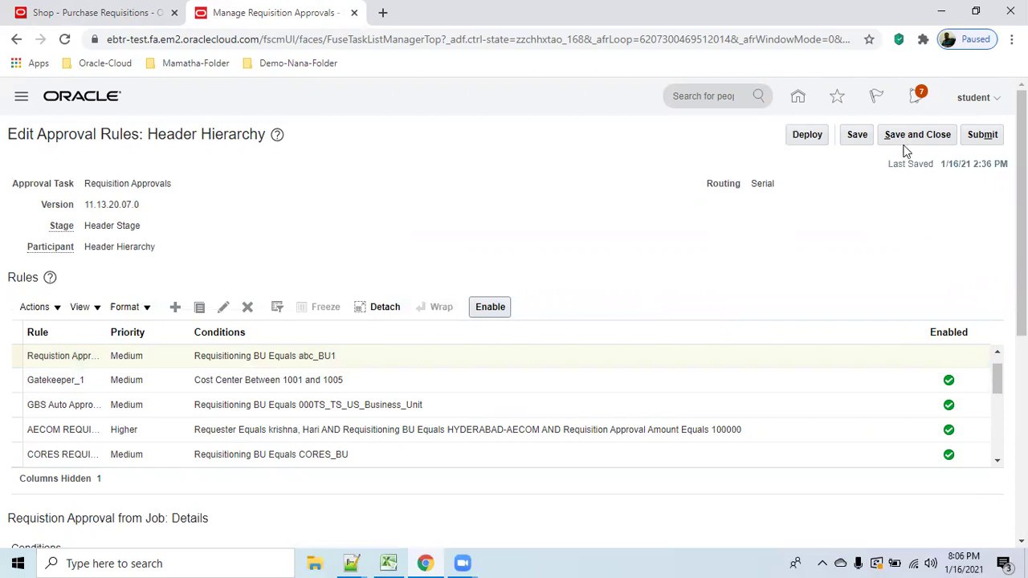
click(912, 136)
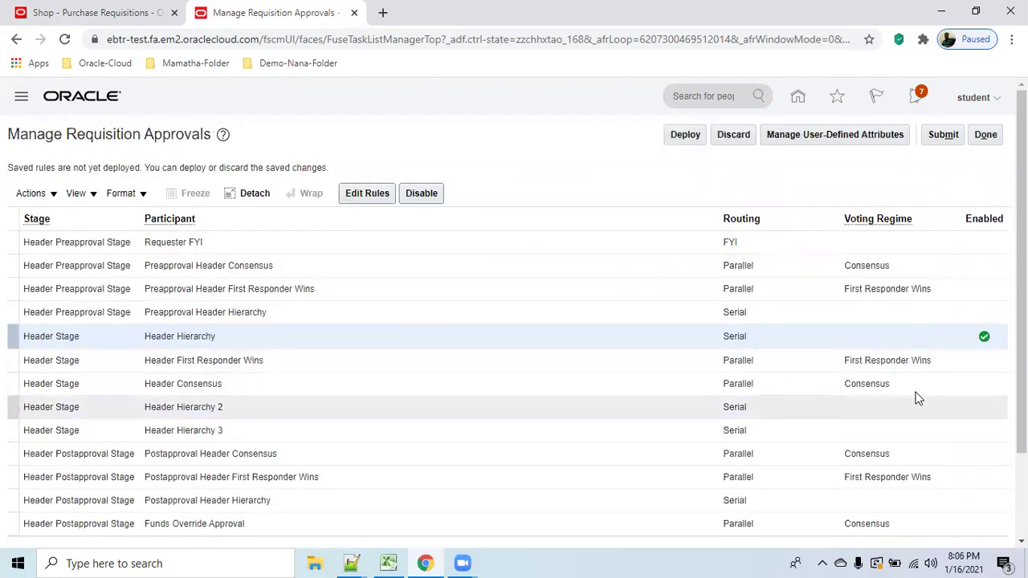
Add an enabled rule 'Rule for Requisitions', with the same description, to Preapproval Header Hierarchy.
click(784, 310)
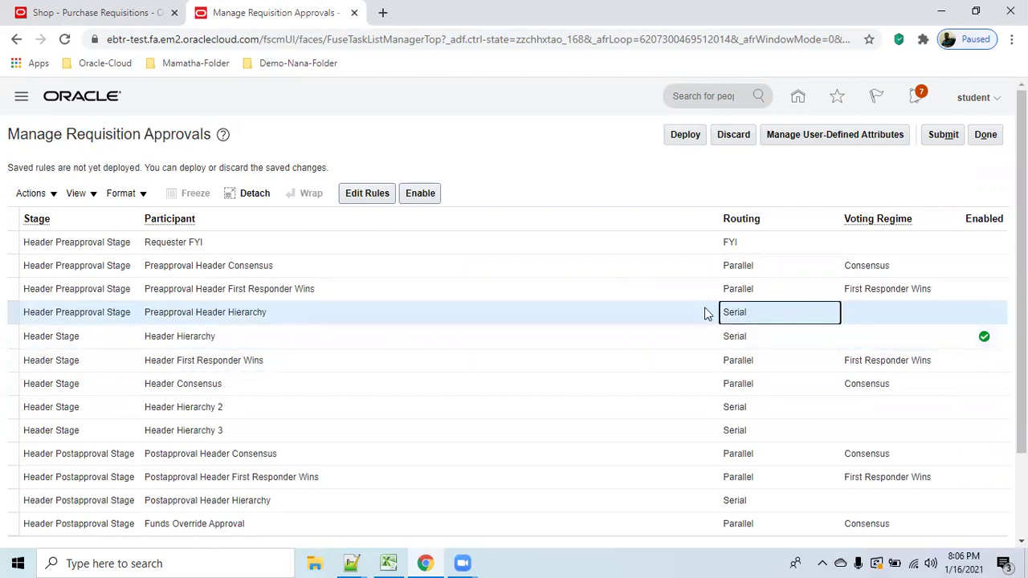
click(368, 194)
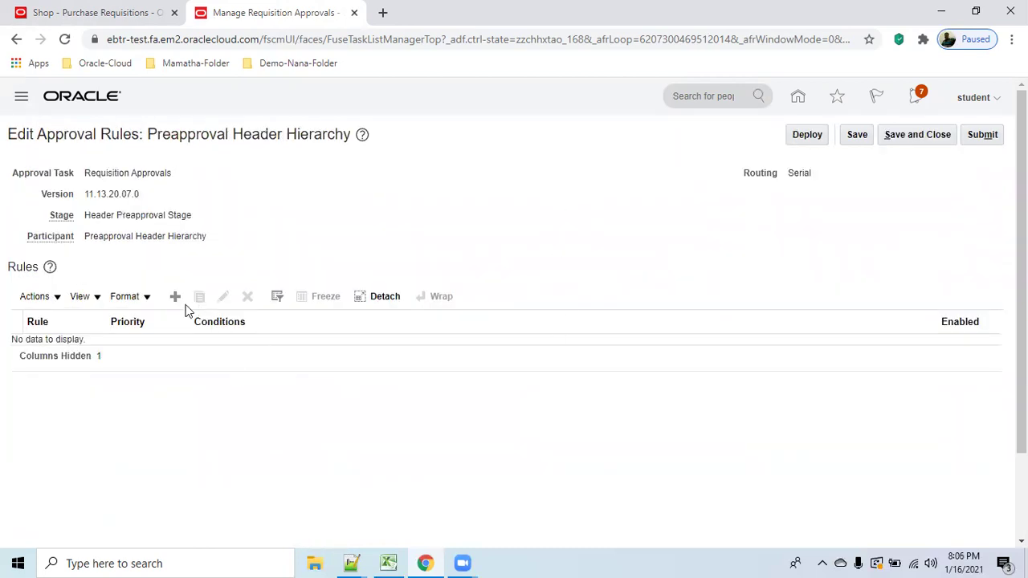
click(176, 297)
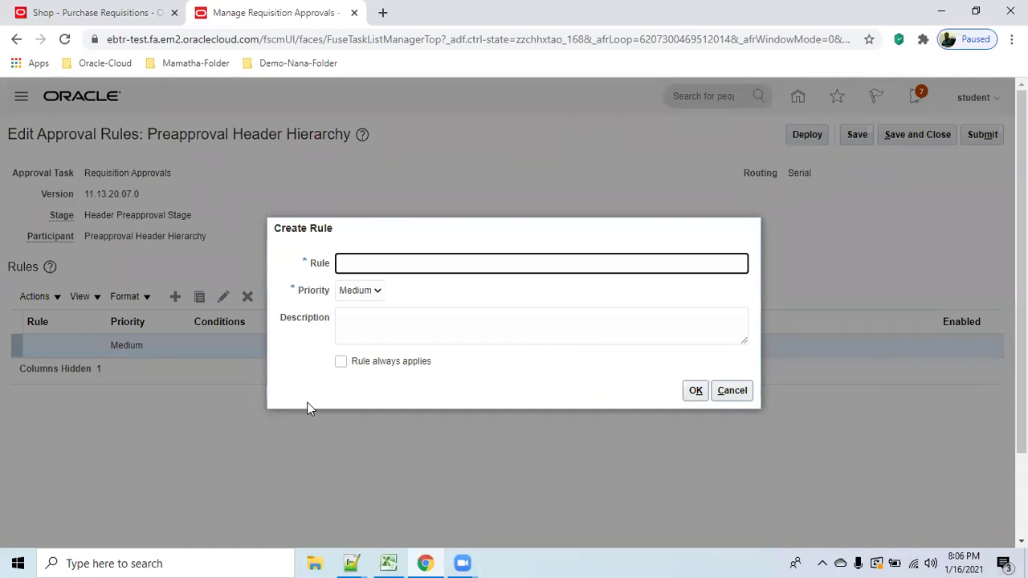
text(Rule for Reu)
key(Tab)
click(412, 318)
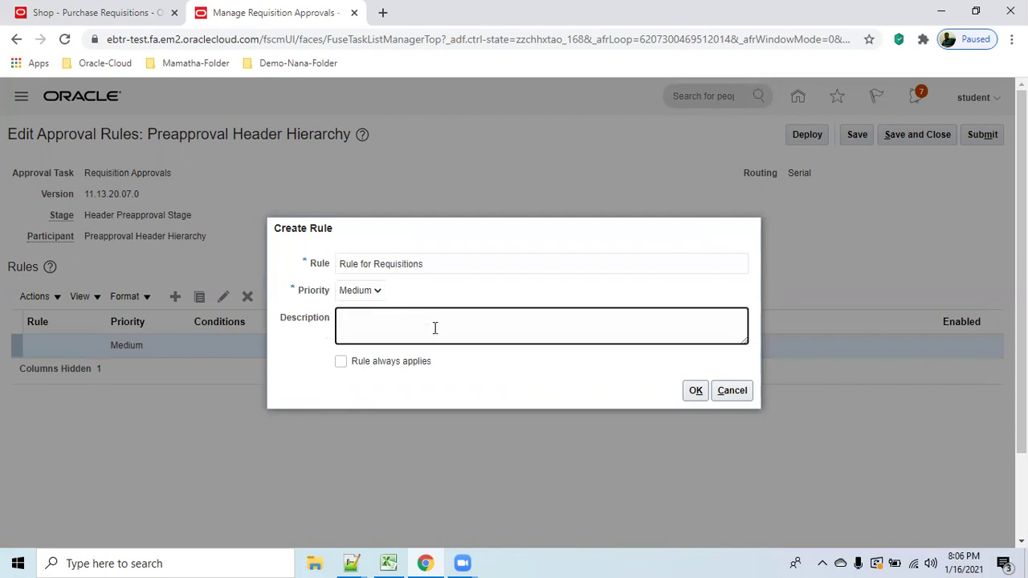
triple_click(466, 263)
key(ctrl+c)
click(432, 324)
key(ctrl+v)
click(695, 391)
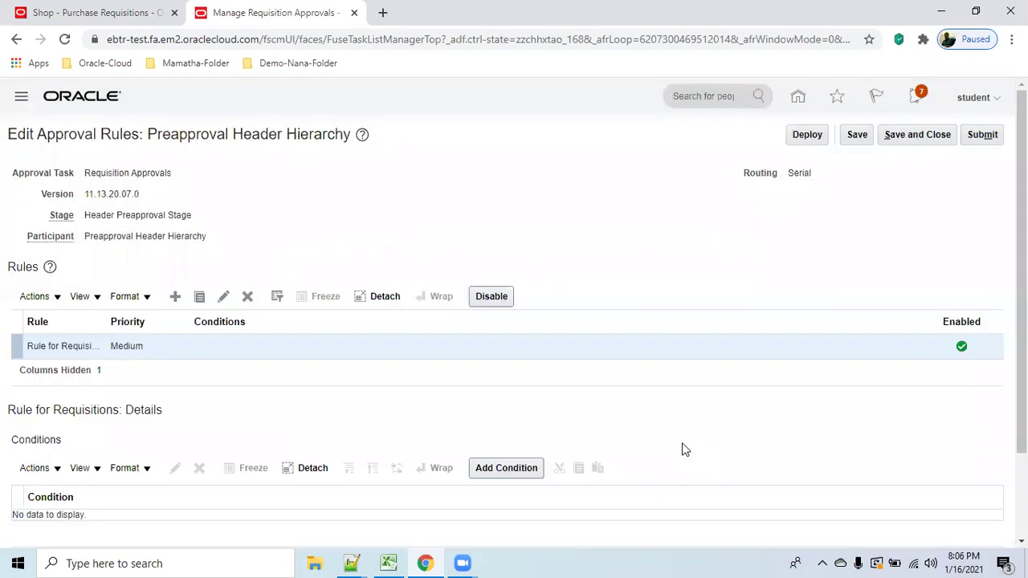
scroll(638, 365, down, 2)
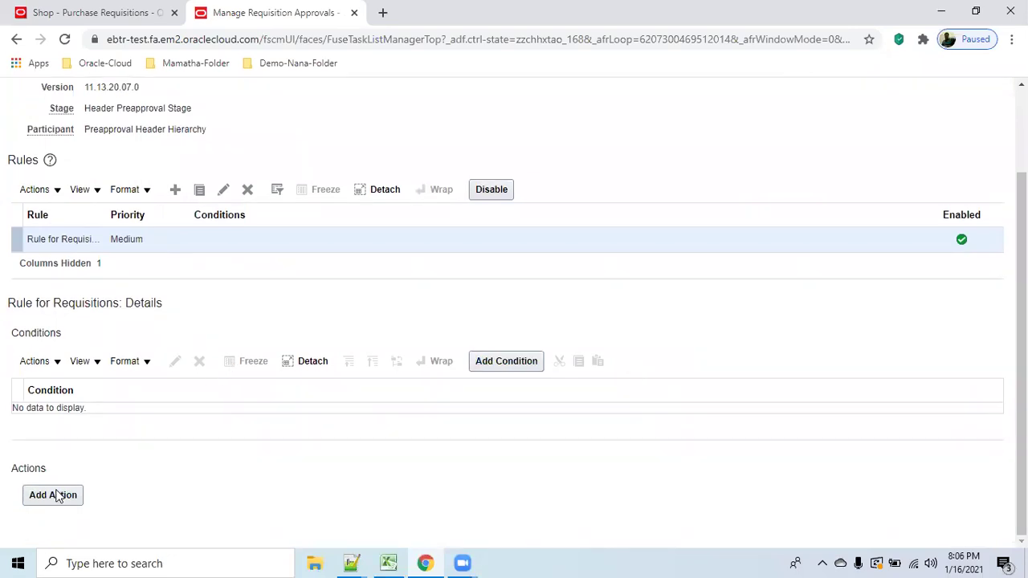
Give Rule for Requisitions the condition Requisitioning BU Equals abc_BU1.
click(534, 362)
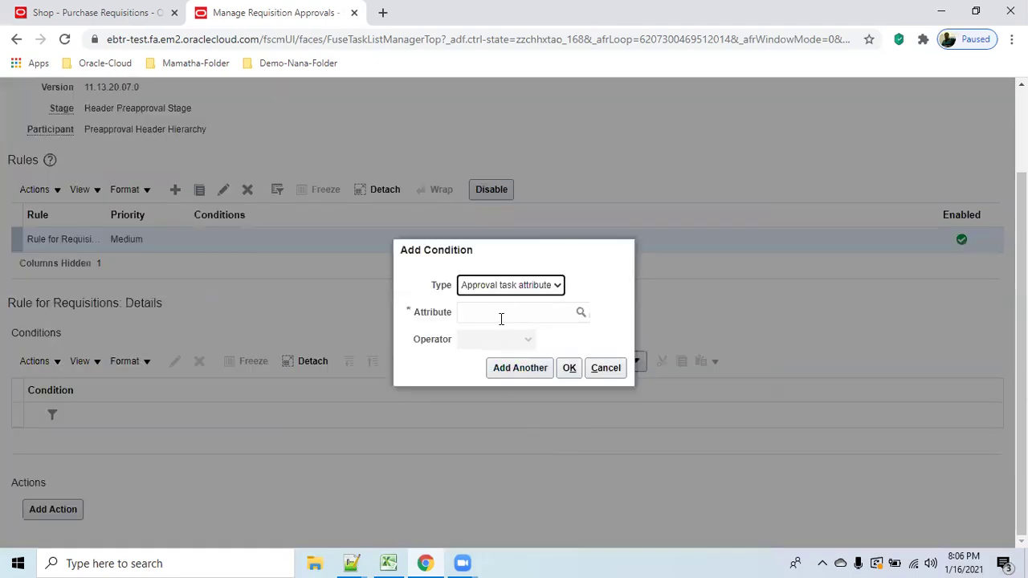
click(500, 315)
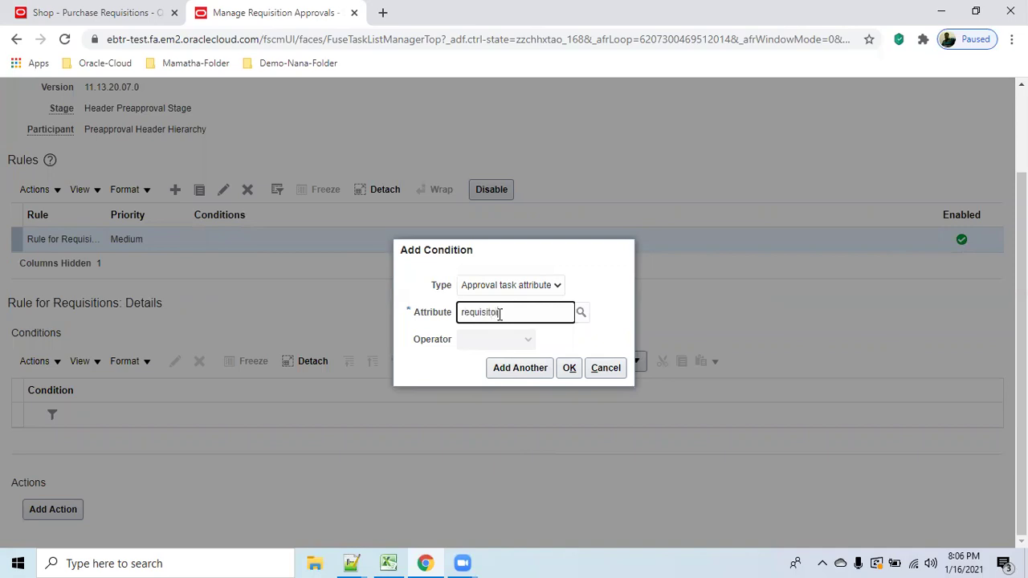
key(BackSpace)
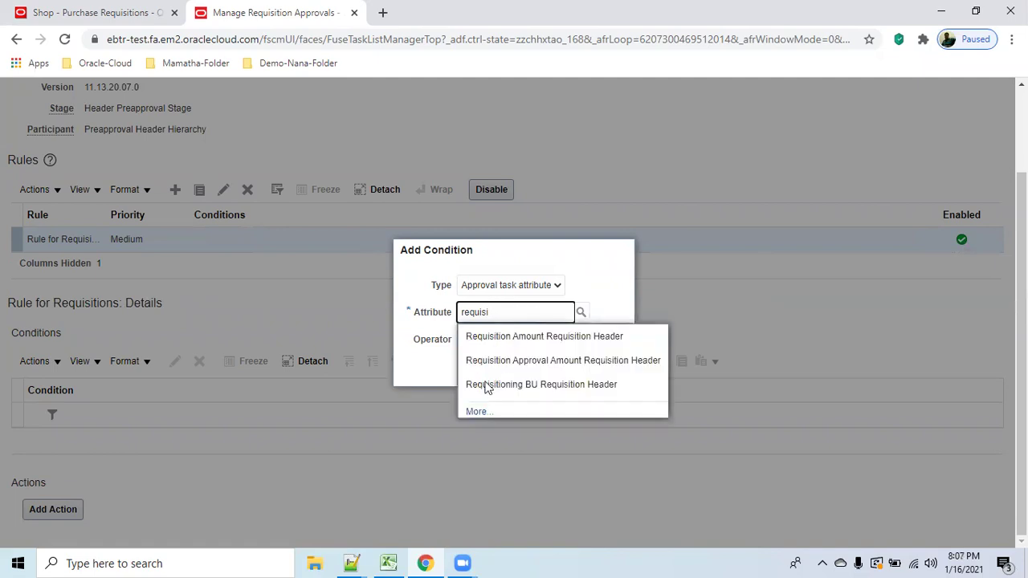
click(592, 384)
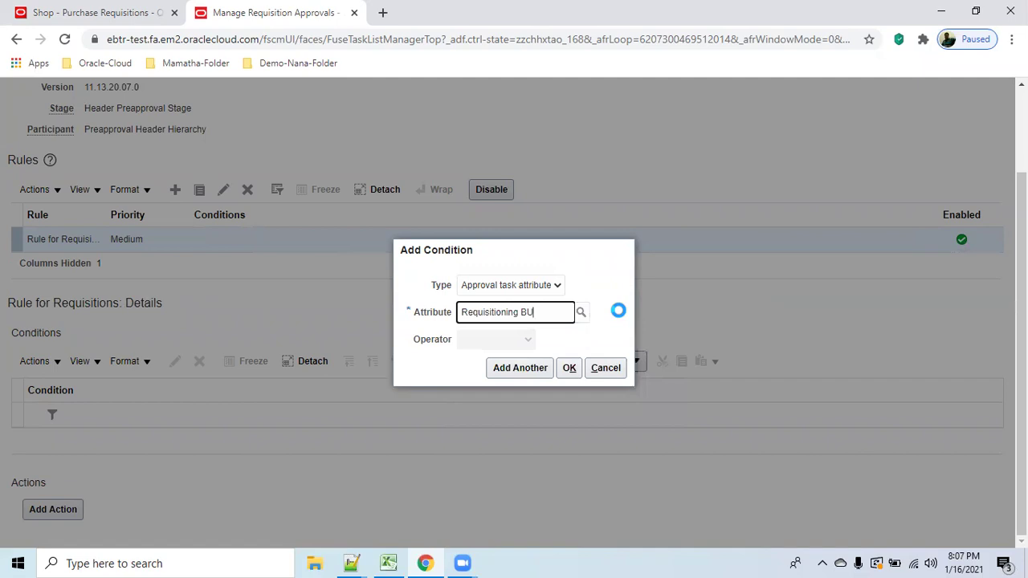
click(546, 366)
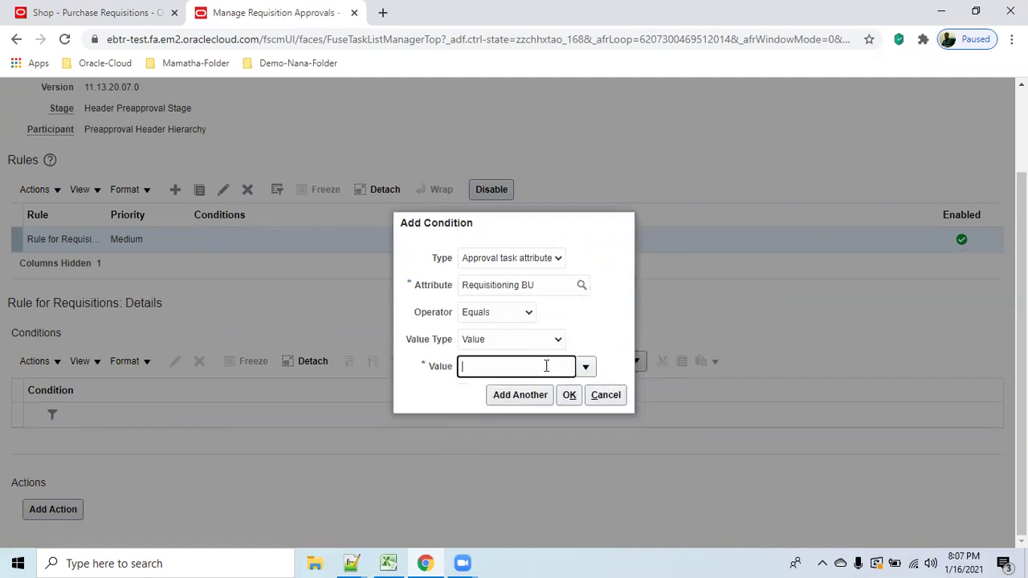
text(abc_)
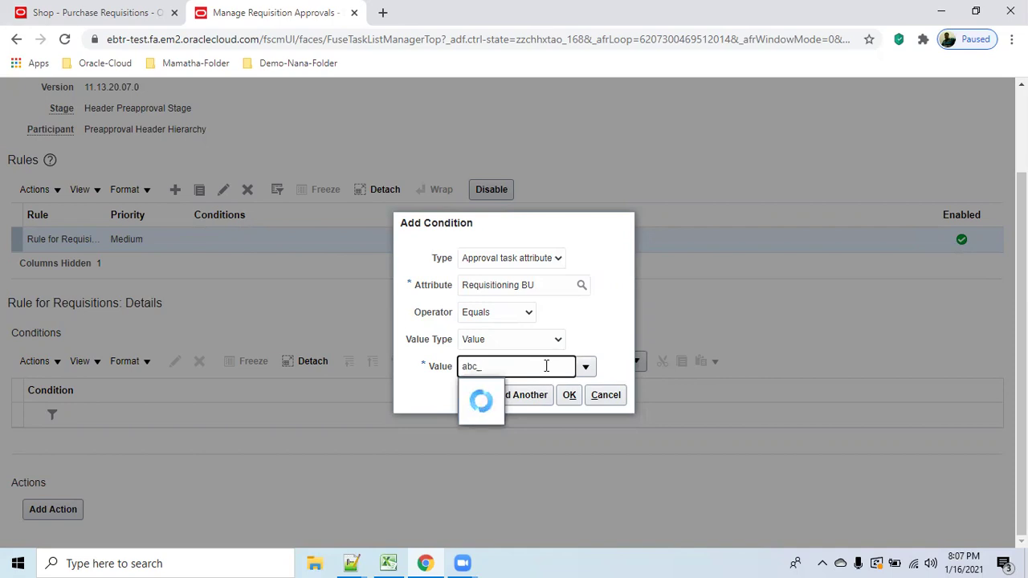
click(500, 394)
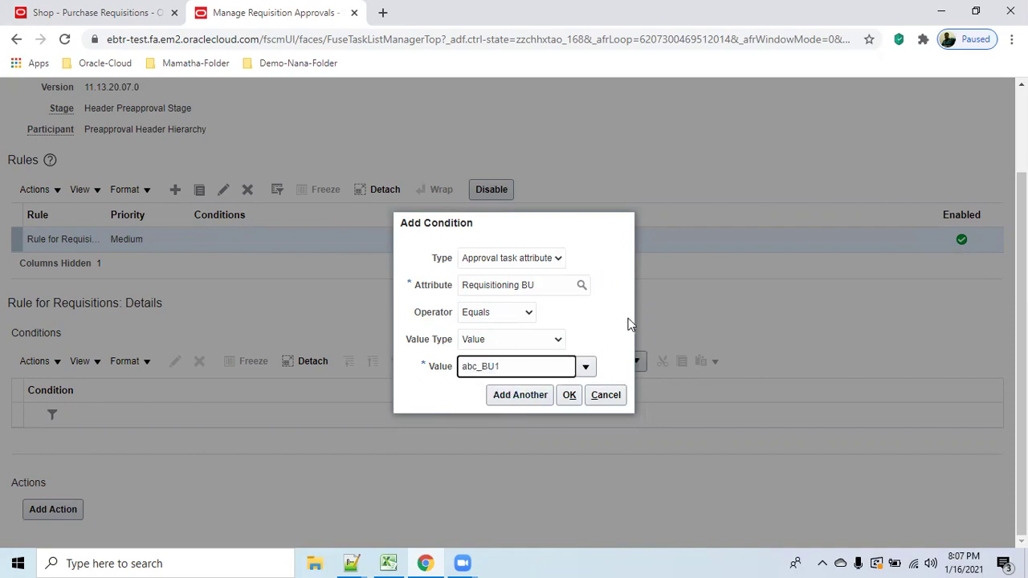
click(570, 395)
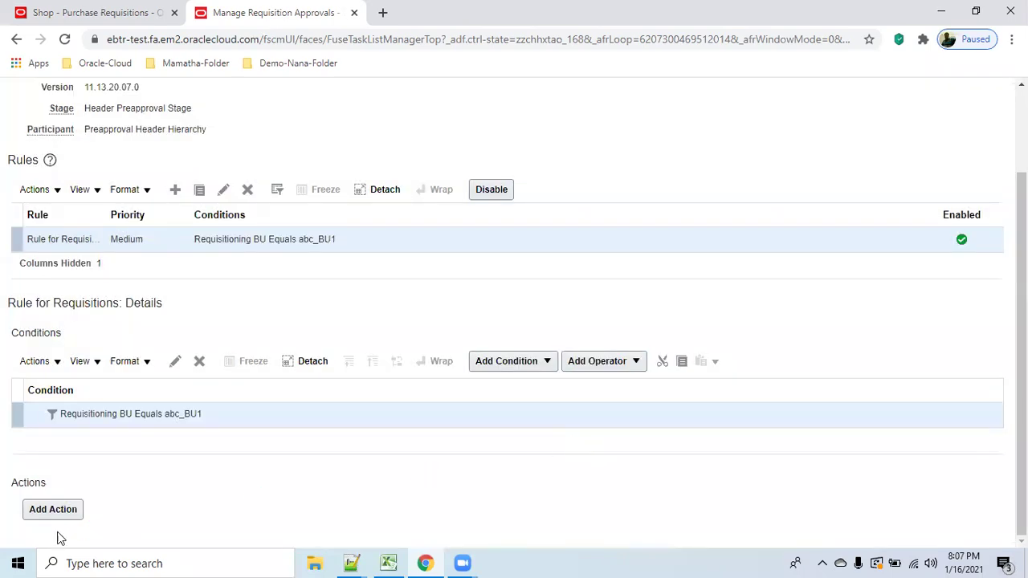
Add an approval action routing by job level along the requester's approval chain.
click(50, 511)
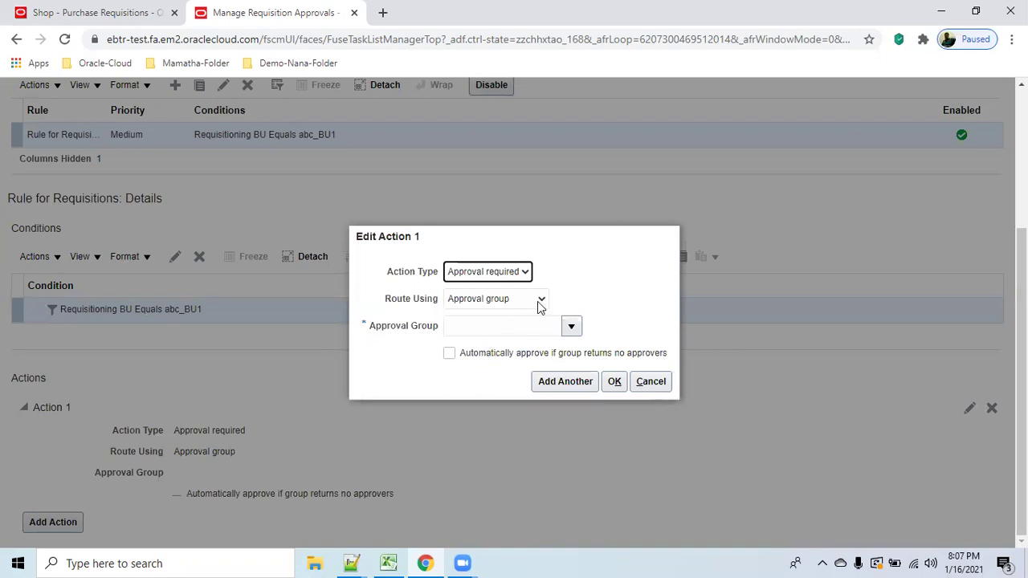
click(540, 300)
click(497, 329)
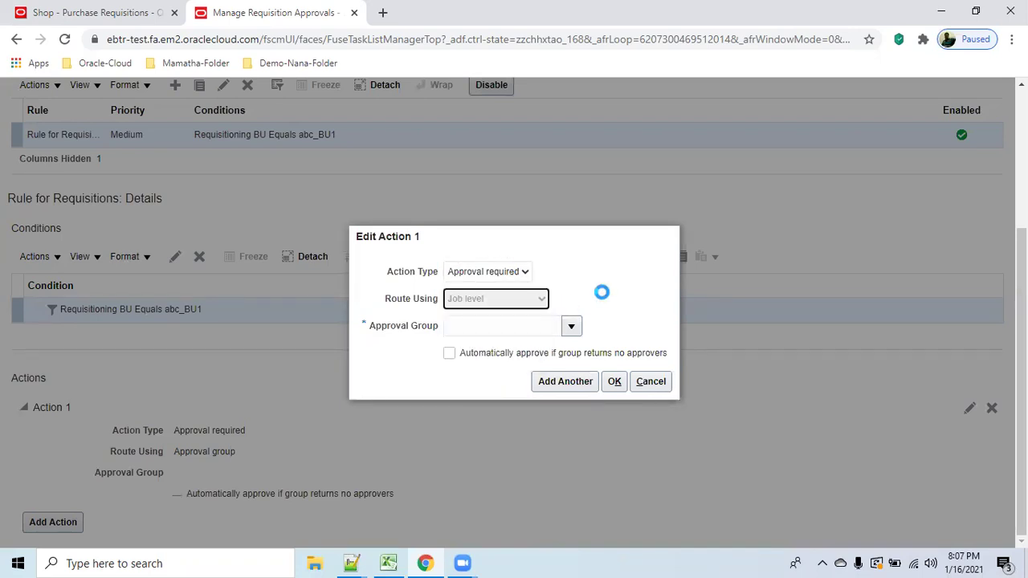
click(577, 290)
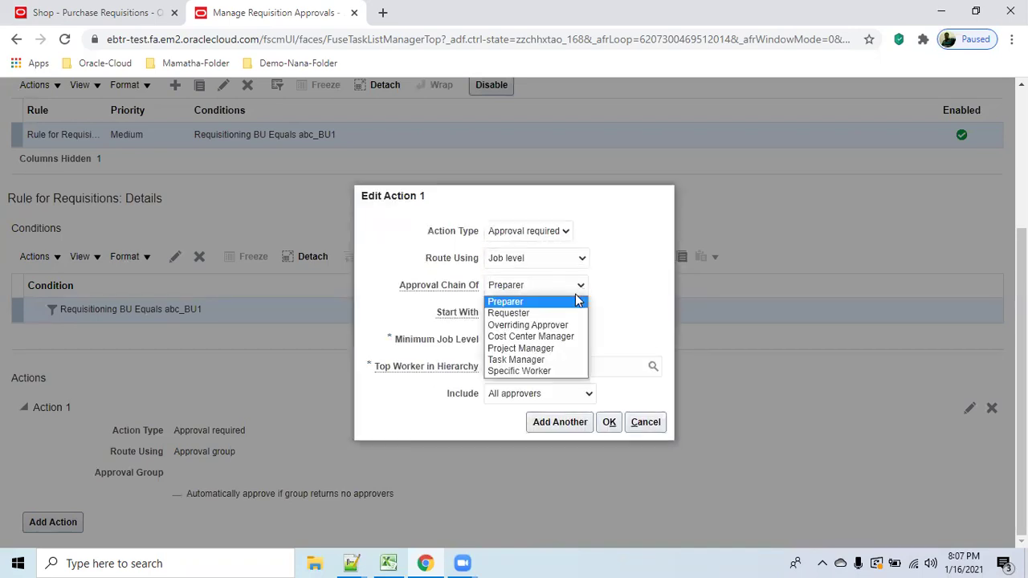
click(562, 313)
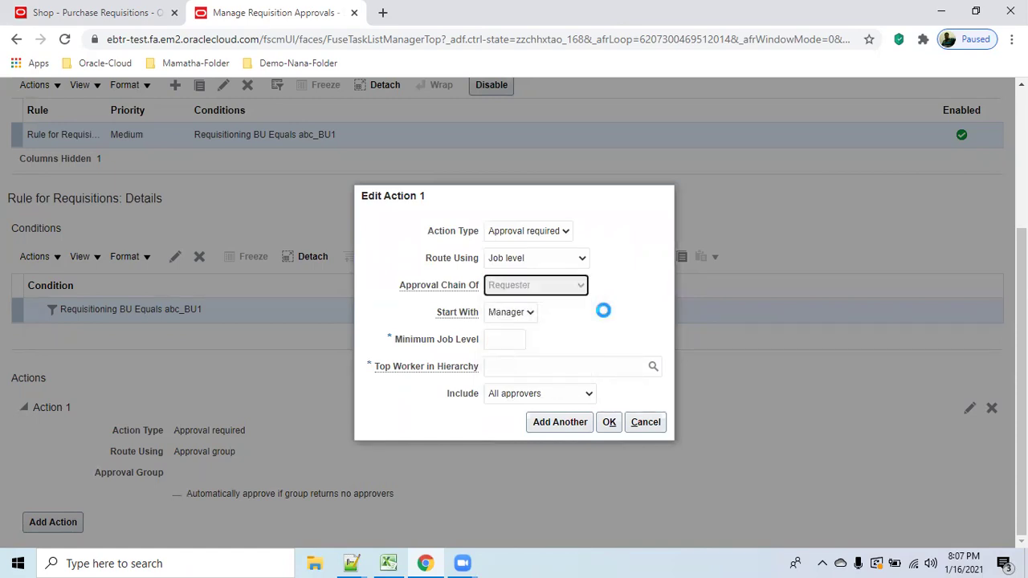
Set minimum job level 3000 and enter emp3 as the top worker, using the reference sheet.
click(520, 340)
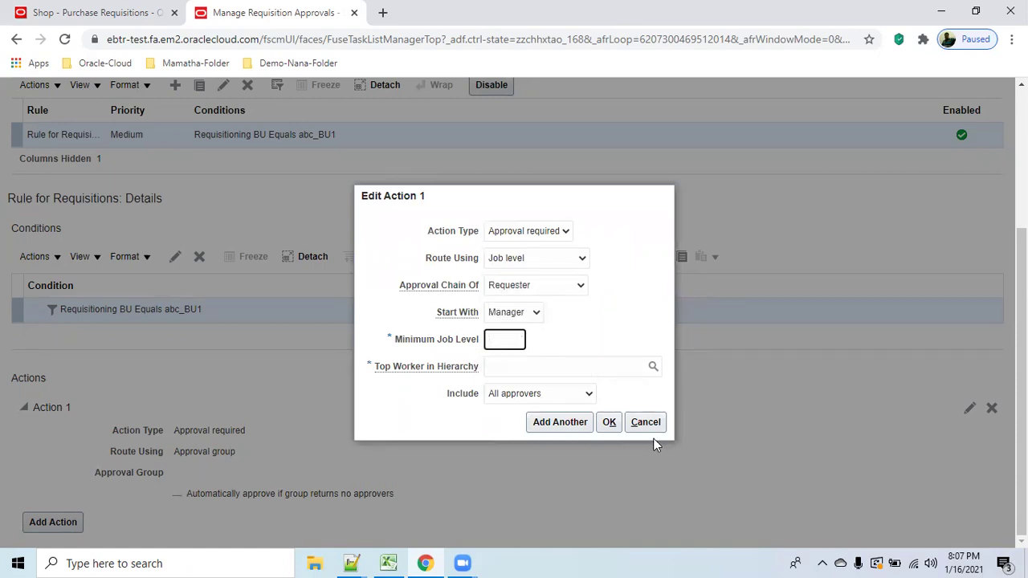
mouse_move(389, 562)
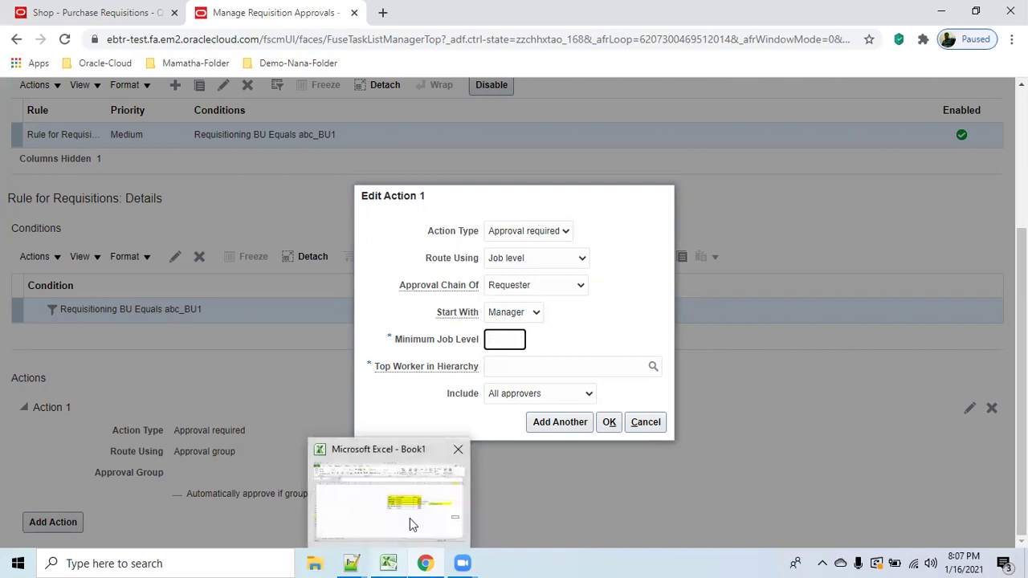
click(410, 518)
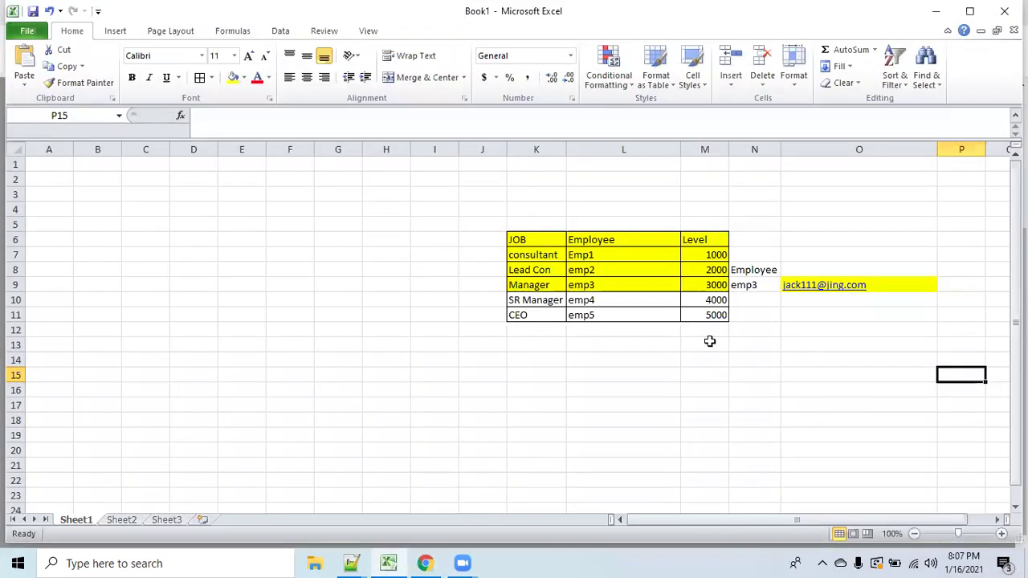
click(936, 11)
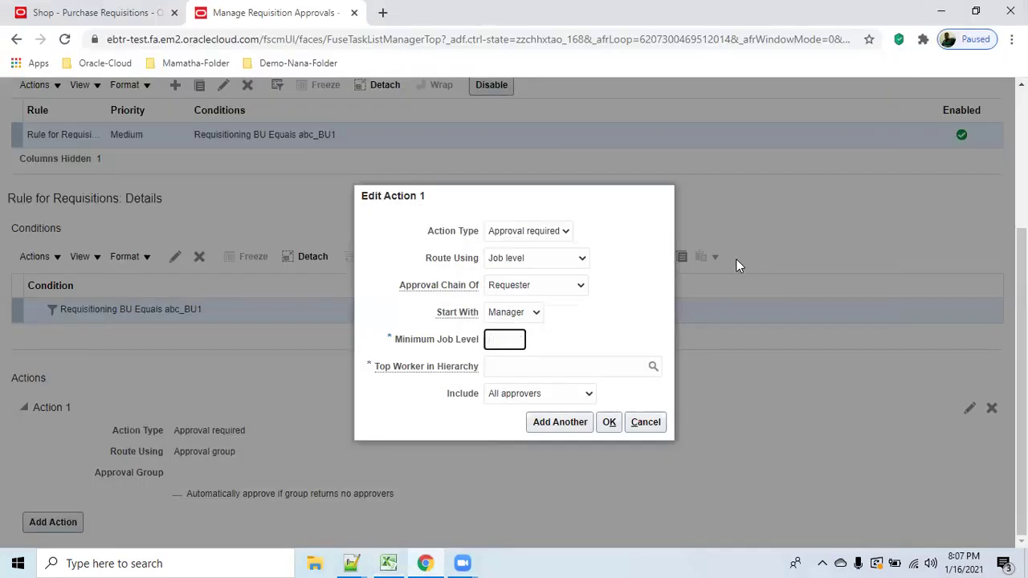
key(Tab)
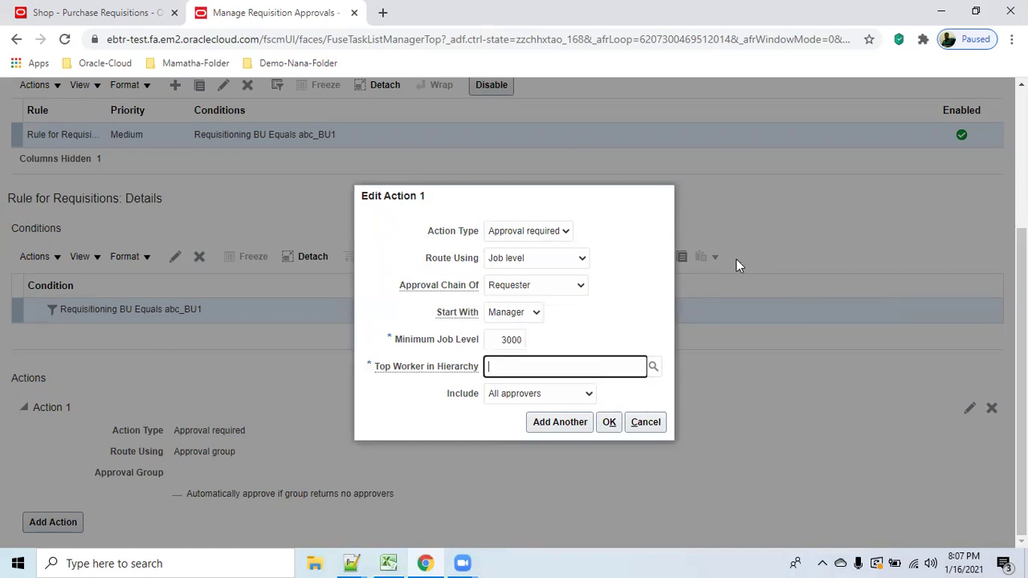
key(alt+Tab)
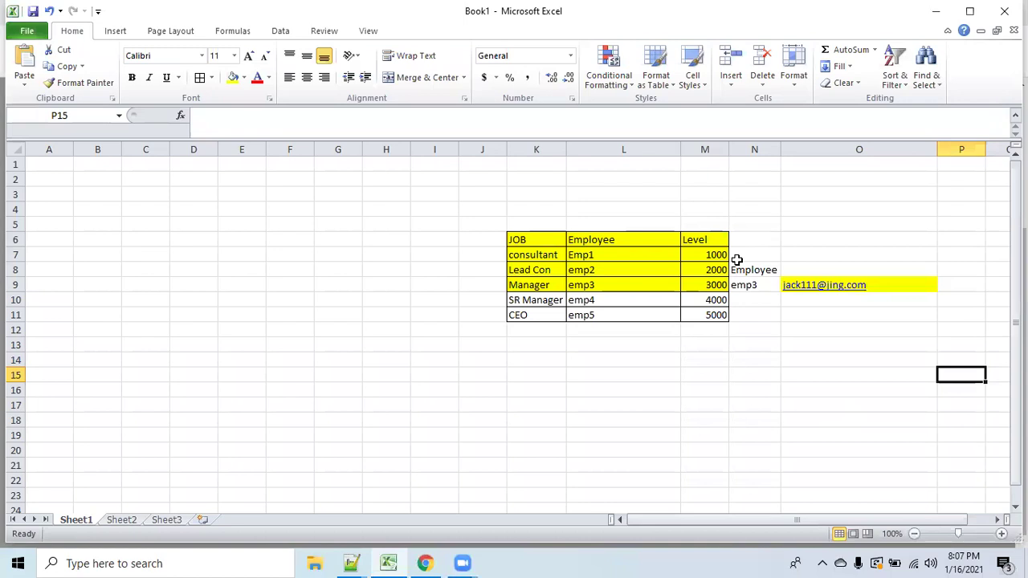
key(alt+Tab)
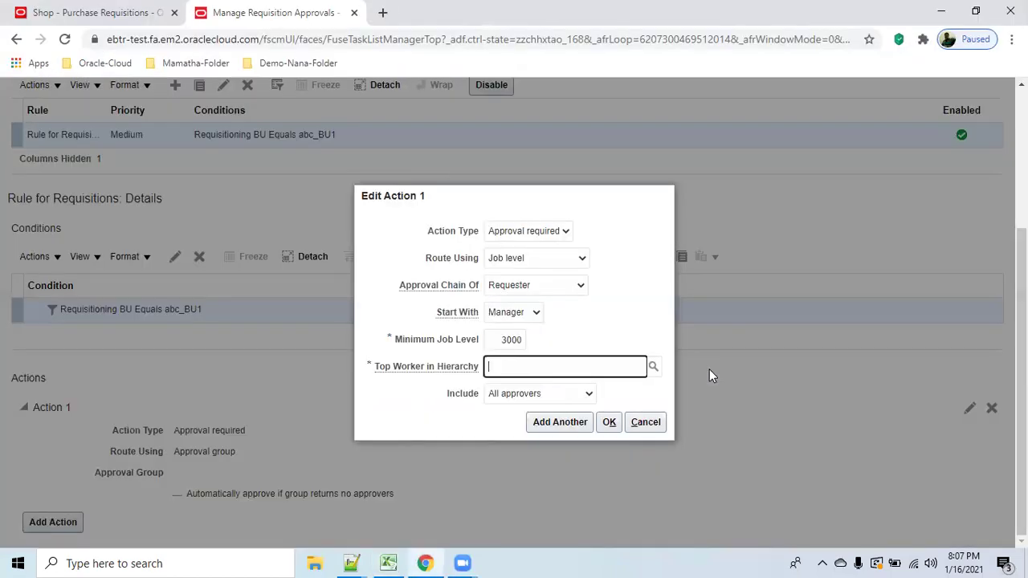
text(emp3)
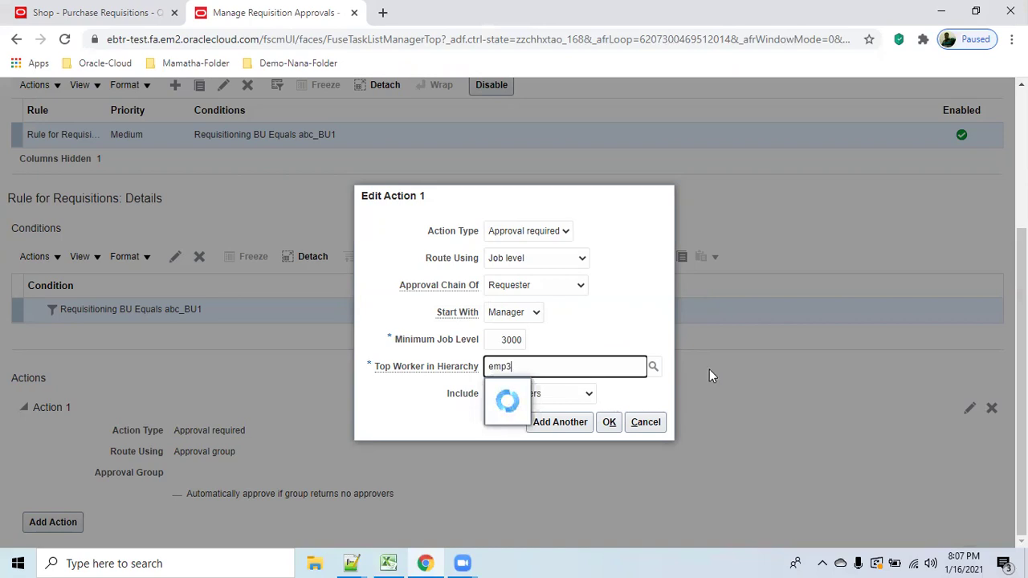
drag(804, 283, 811, 319)
Search the top workers by emp3's e-mail address copied from the employee spreadsheet.
click(504, 345)
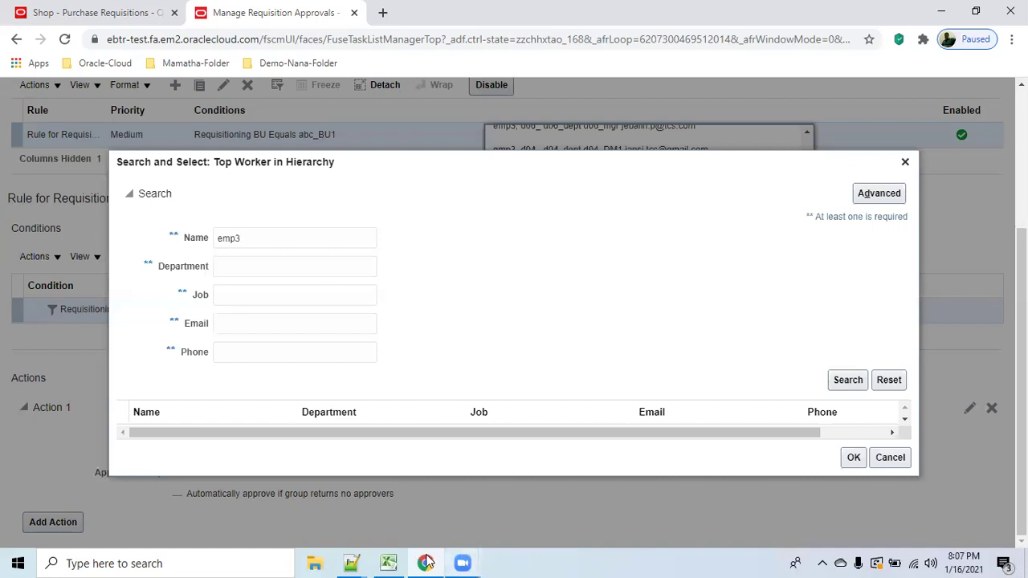
mouse_move(392, 562)
click(399, 509)
click(880, 286)
triple_click(312, 118)
key(ctrl+c)
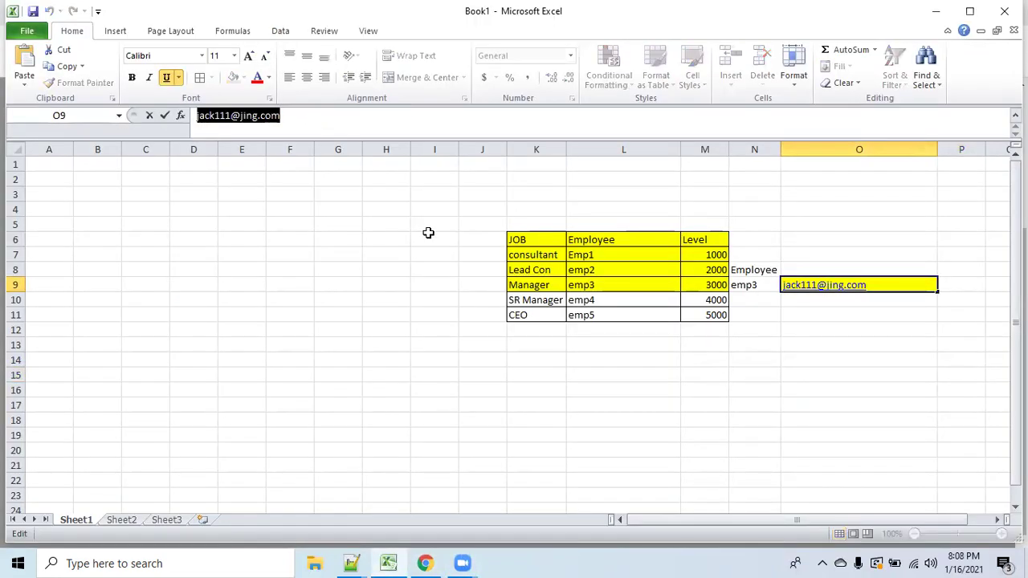
click(934, 13)
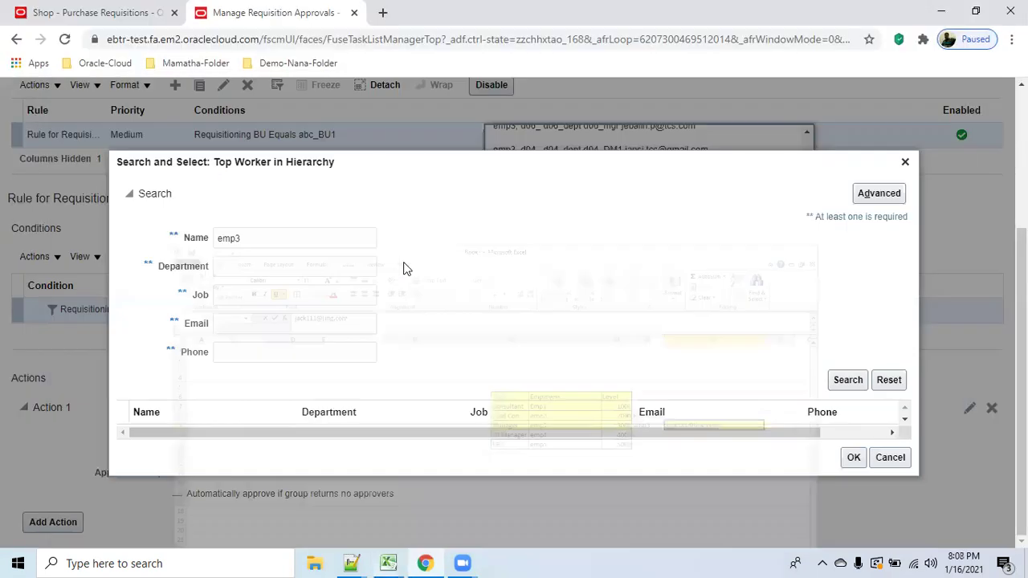
click(246, 299)
click(316, 335)
key(ctrl+v)
double_click(271, 238)
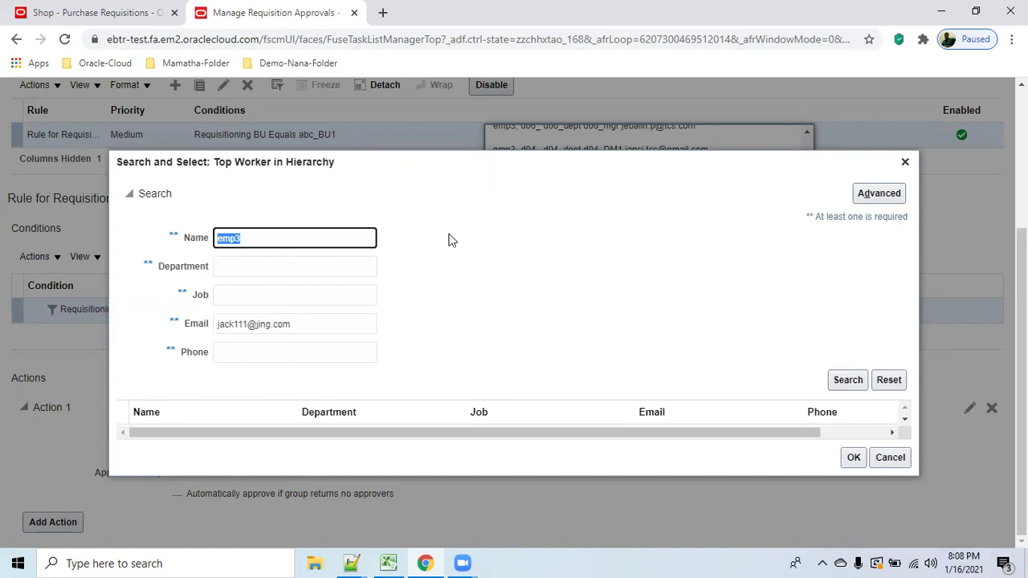
key(BackSpace)
click(846, 380)
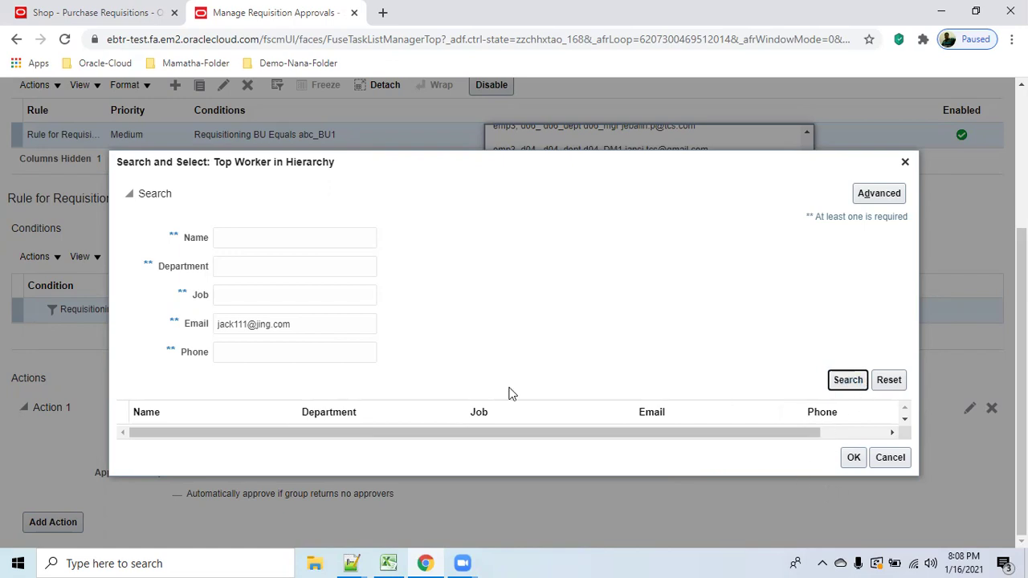
click(355, 324)
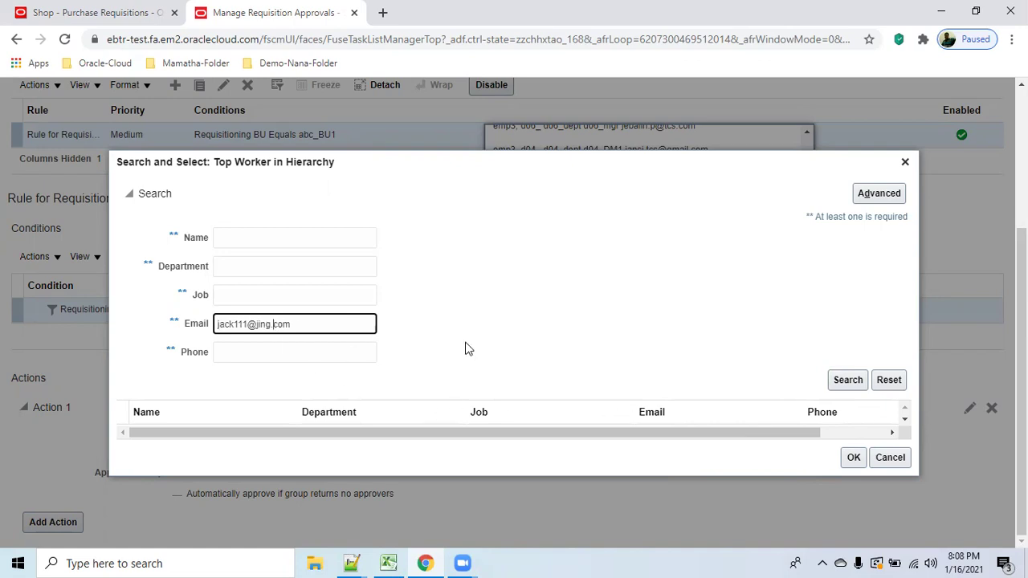
click(844, 383)
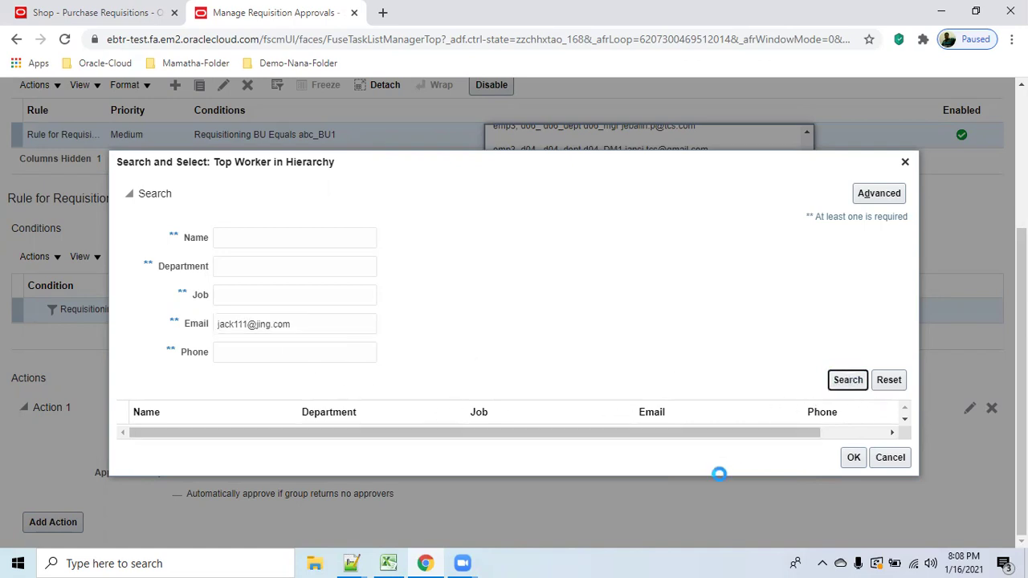
Recheck emp3's e-mail in the spreadsheet, then clear that criterion and search by name emp3.
mouse_move(391, 563)
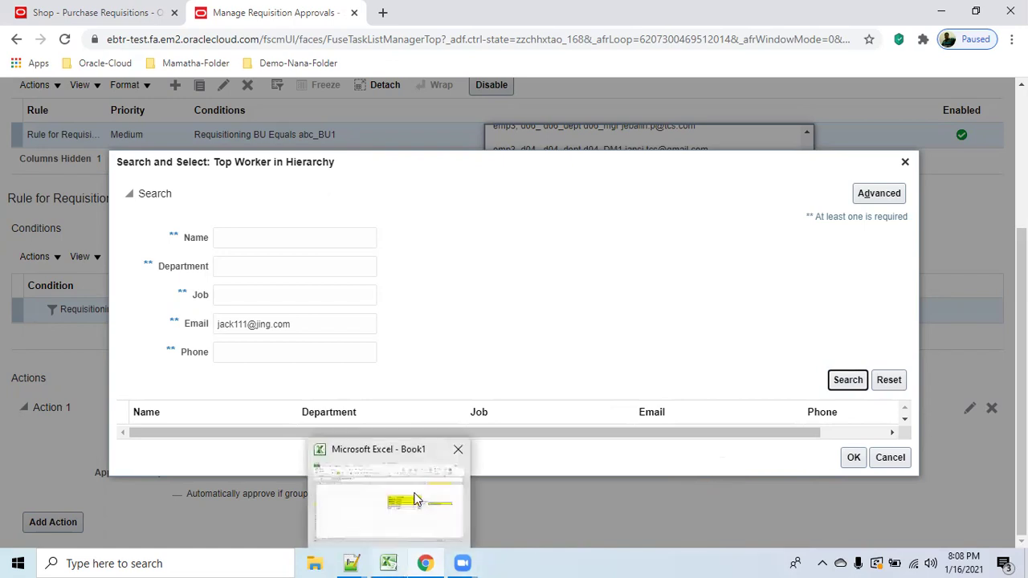
click(422, 502)
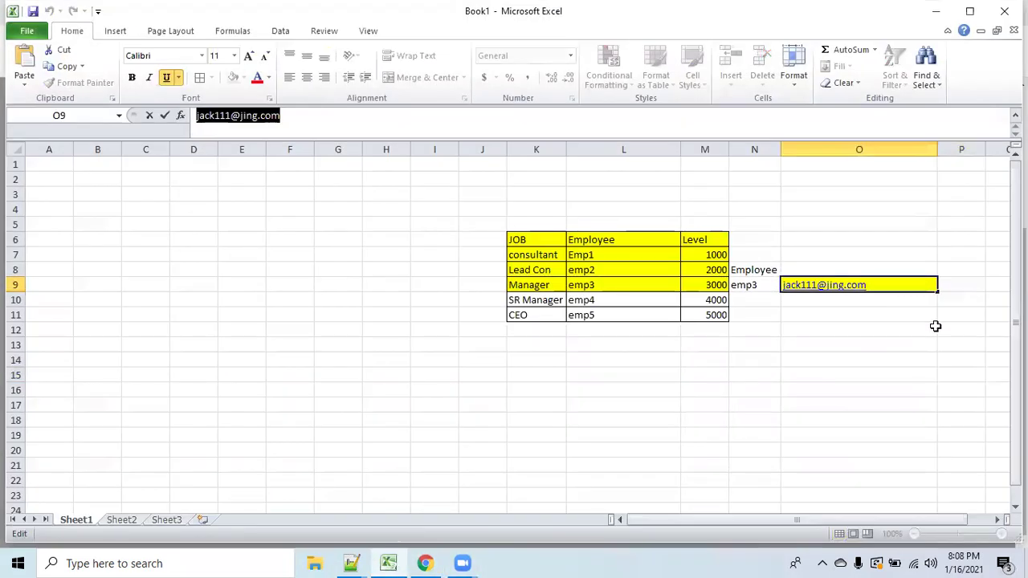
click(945, 312)
click(887, 285)
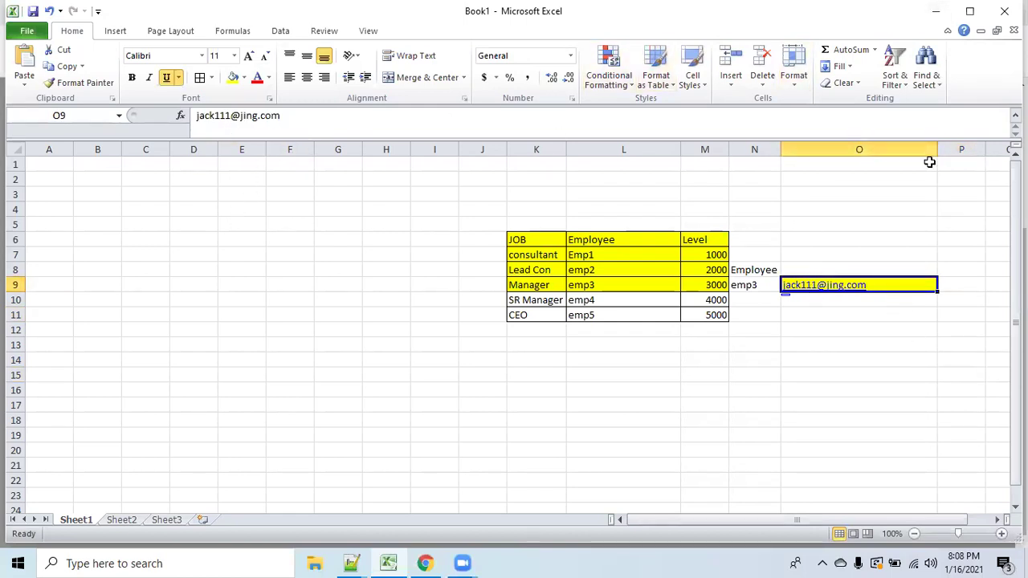
click(934, 16)
triple_click(286, 324)
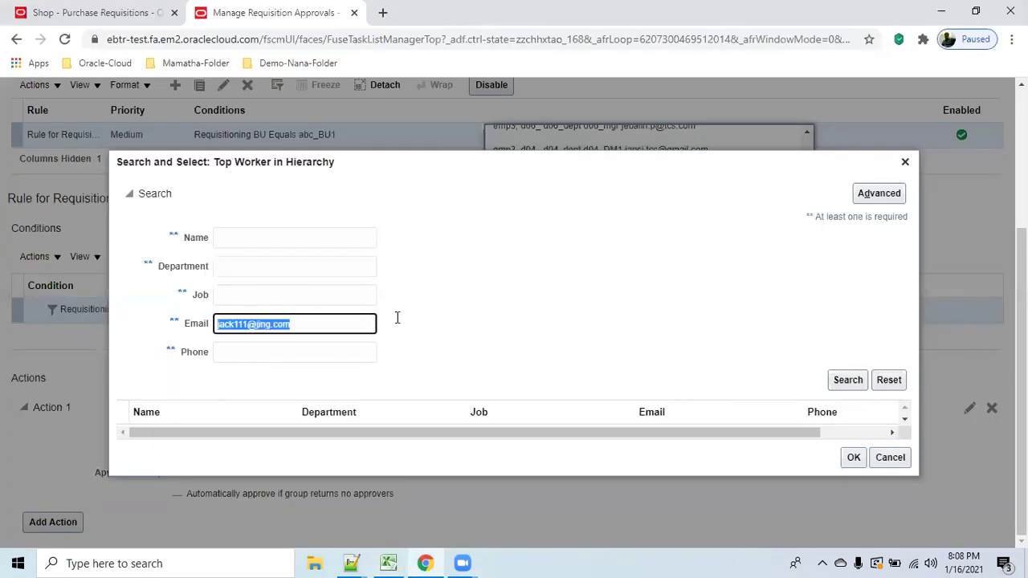
key(BackSpace)
click(252, 235)
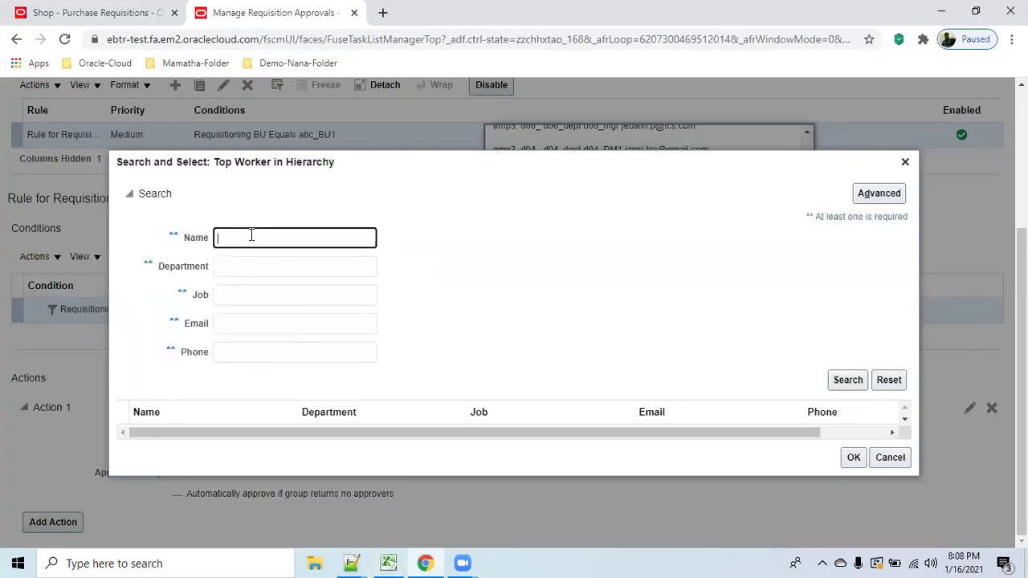
text(emp3)
click(850, 381)
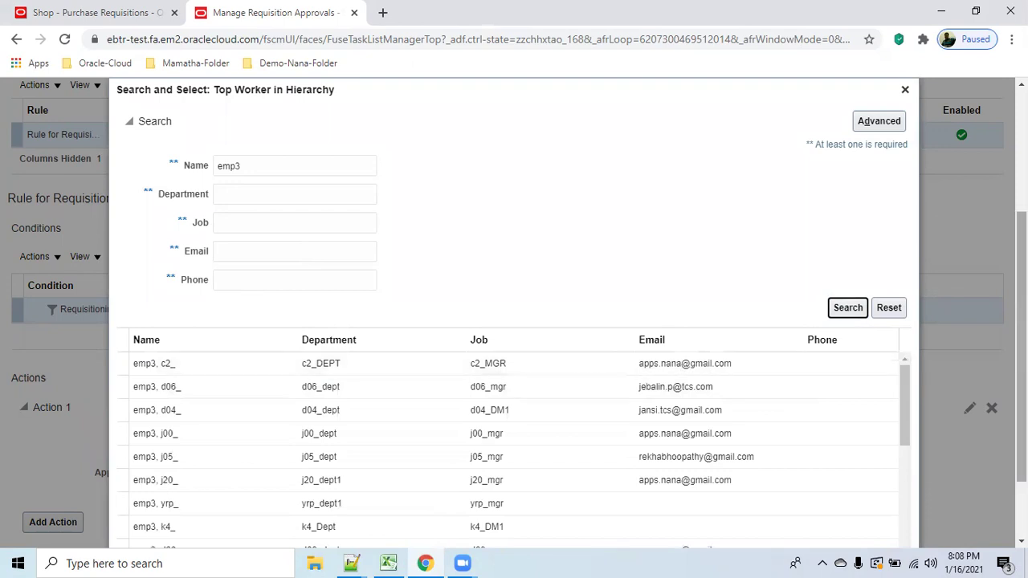
Scroll through the matching workers and choose the emp3 whose job is Manager.
scroll(900, 361, down, 2)
click(897, 339)
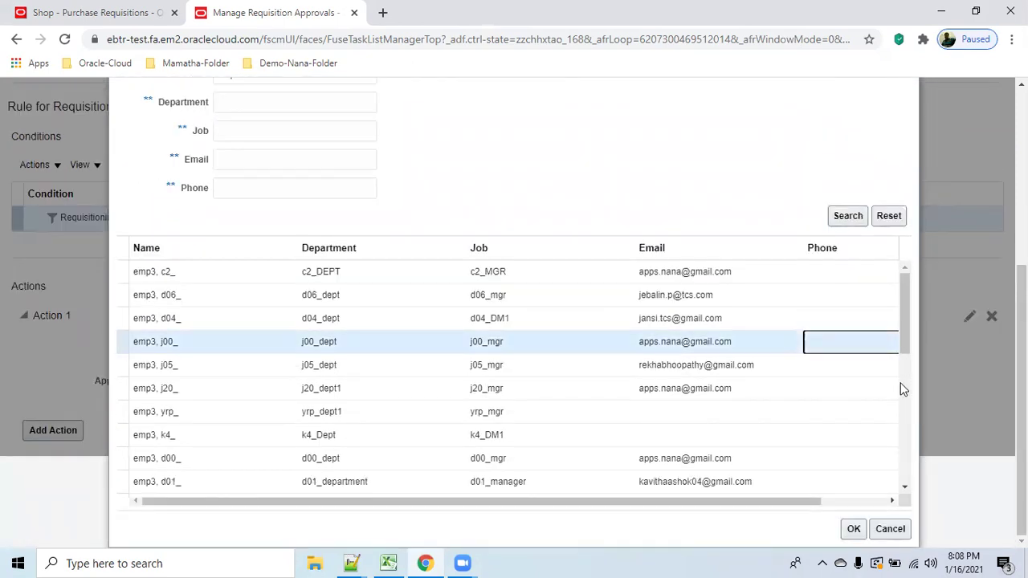
drag(901, 338, 940, 484)
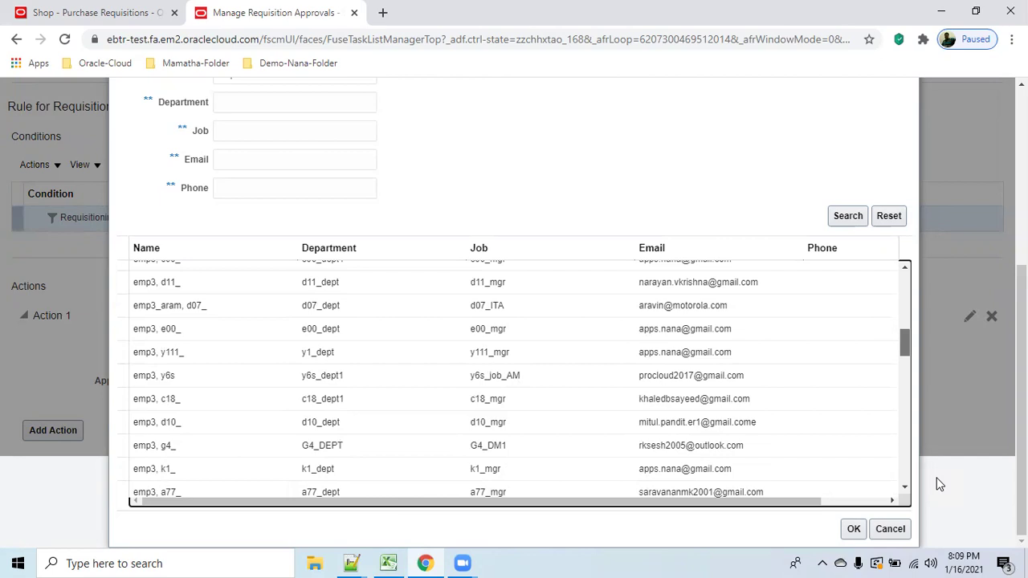
drag(940, 485, 938, 506)
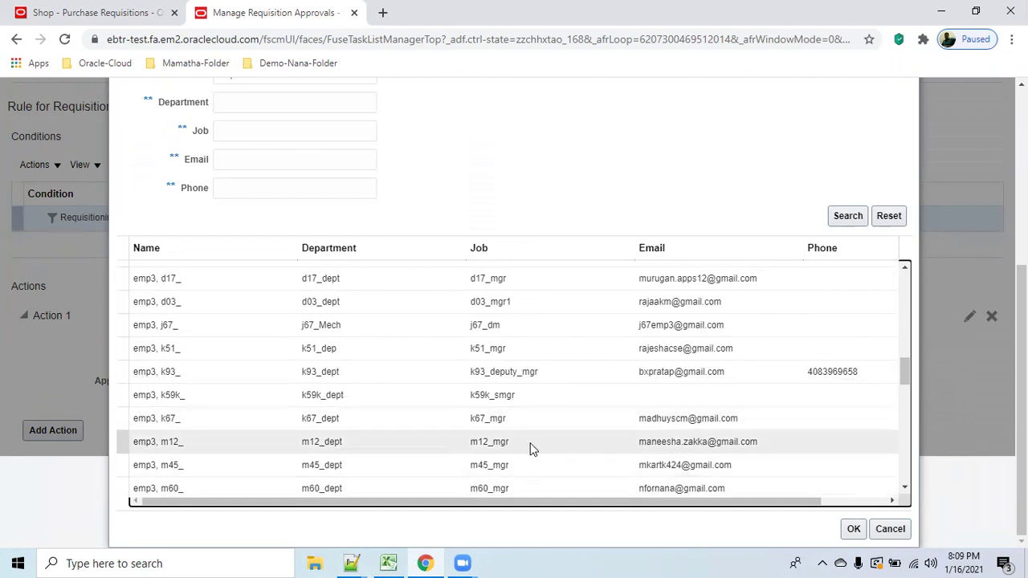
scroll(532, 449, down, 2)
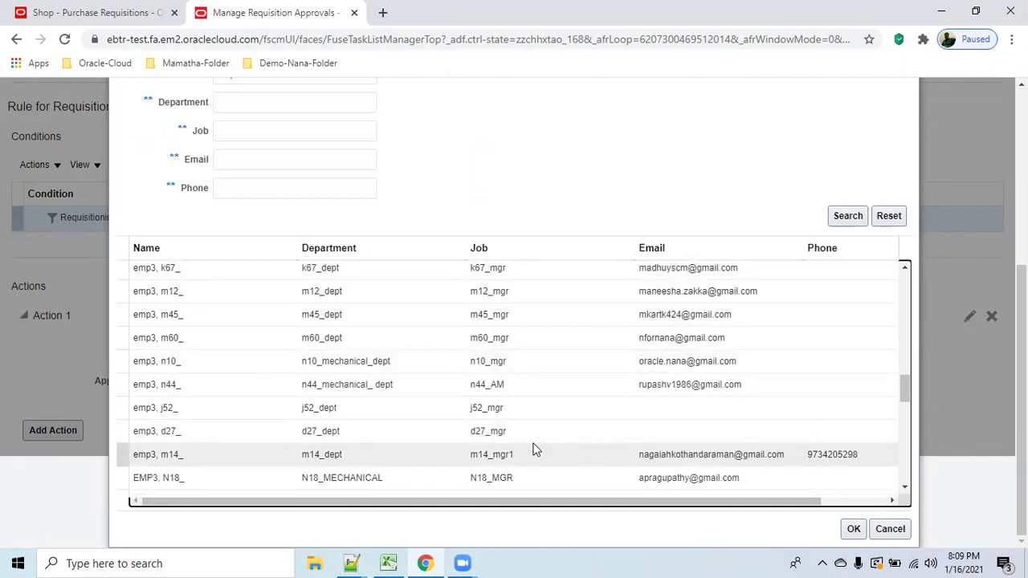
scroll(536, 450, down, 1)
scroll(536, 449, down, 1)
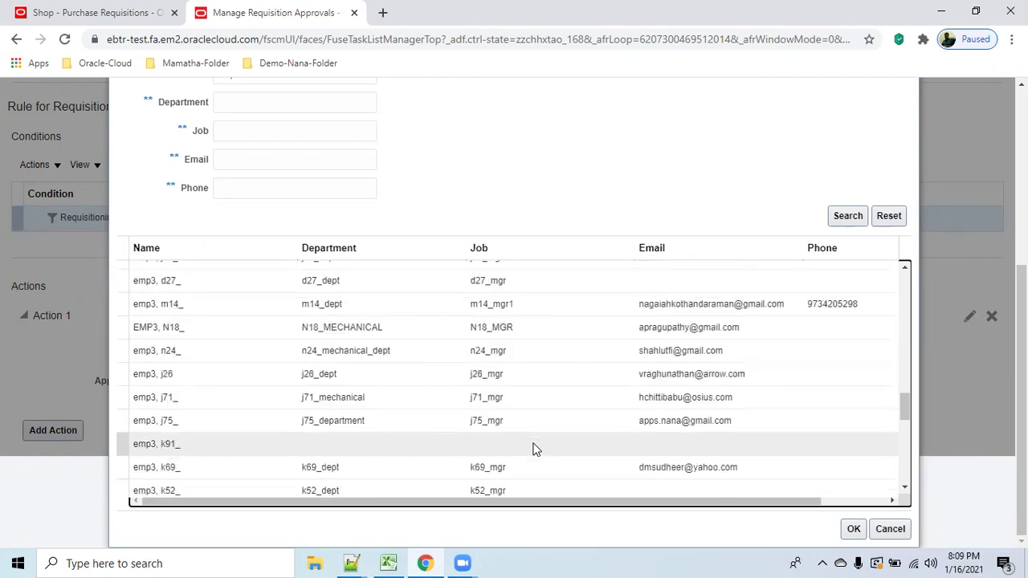
scroll(536, 449, down, 1)
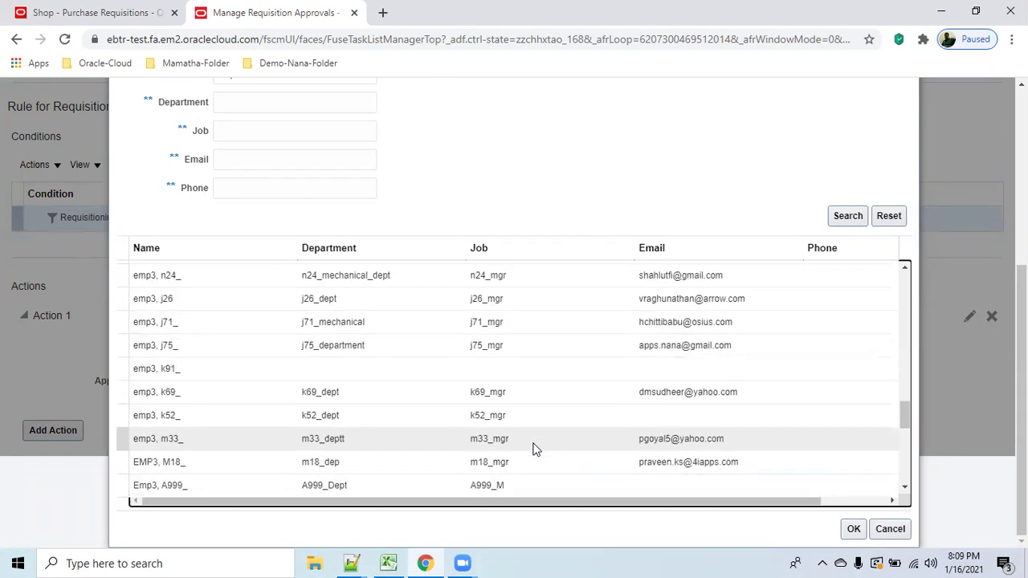
scroll(535, 450, down, 1)
scroll(536, 450, down, 1)
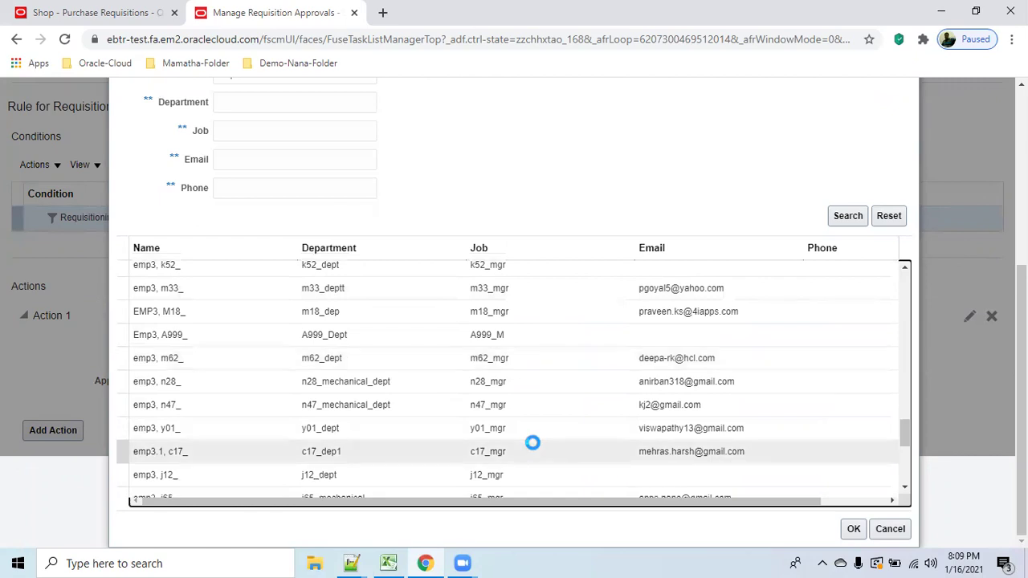
scroll(533, 443, down, 1)
drag(905, 404, 914, 451)
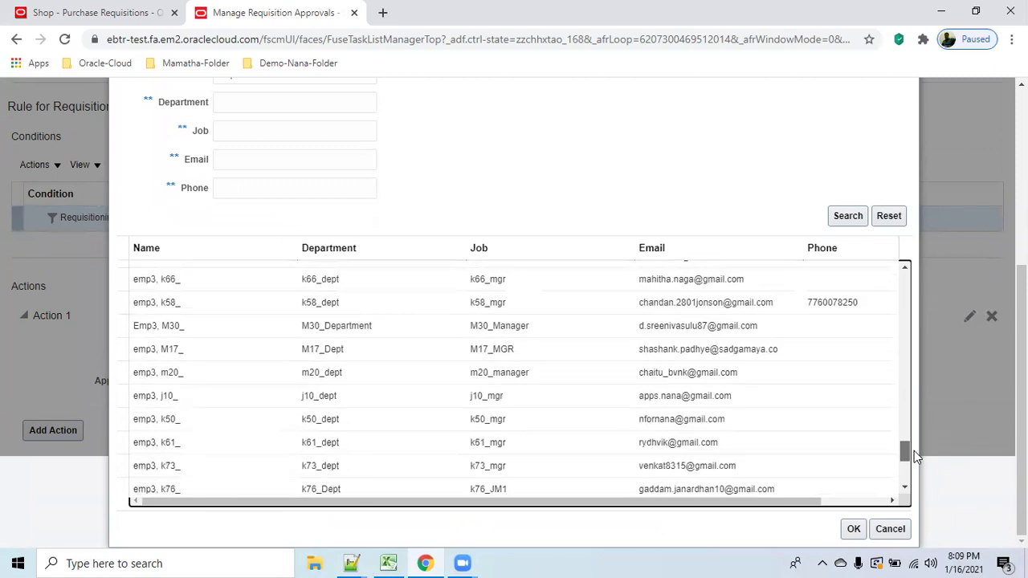
scroll(914, 450, down, 1)
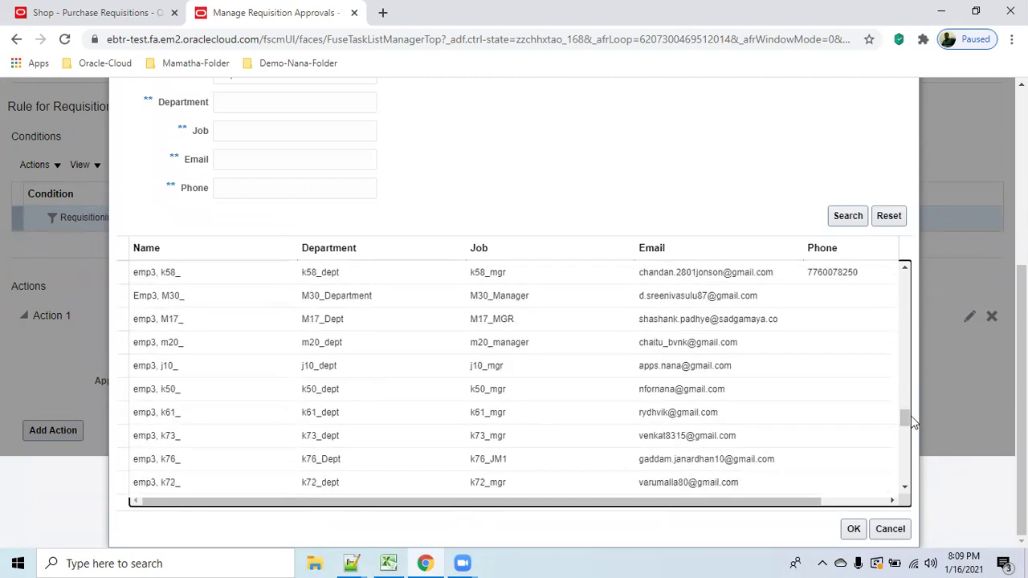
drag(905, 420, 908, 431)
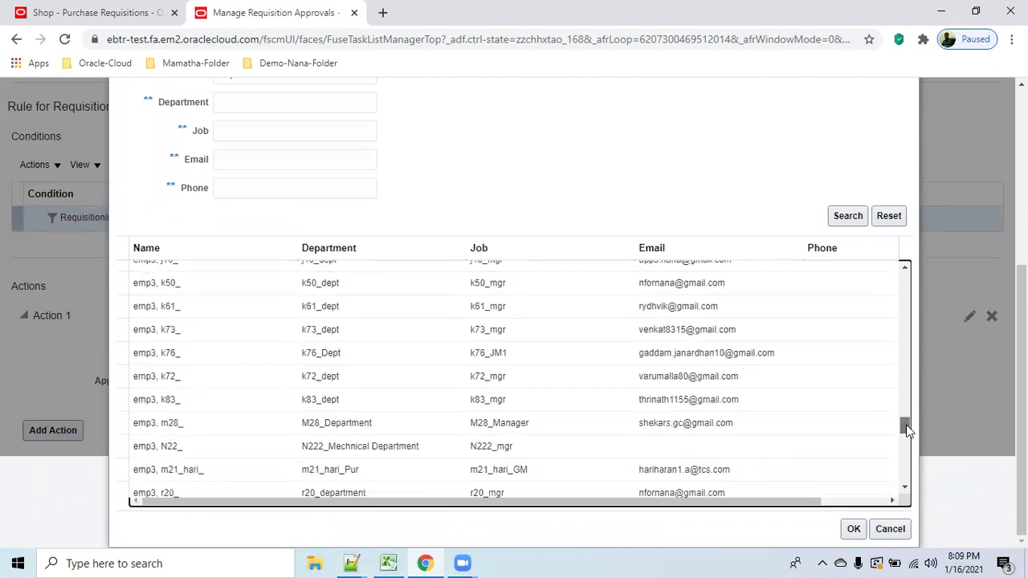
scroll(911, 428, down, 5)
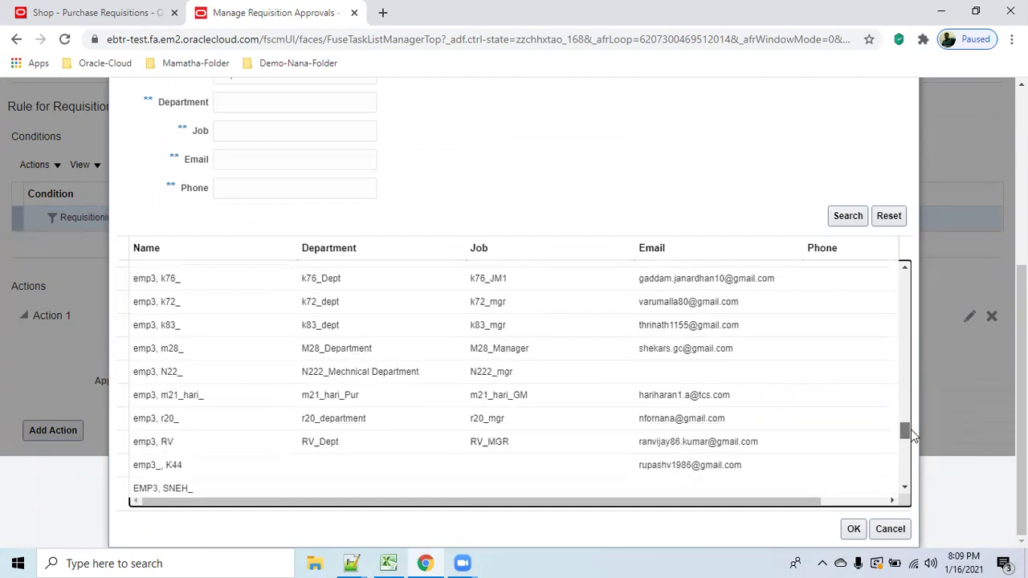
scroll(914, 432, down, 6)
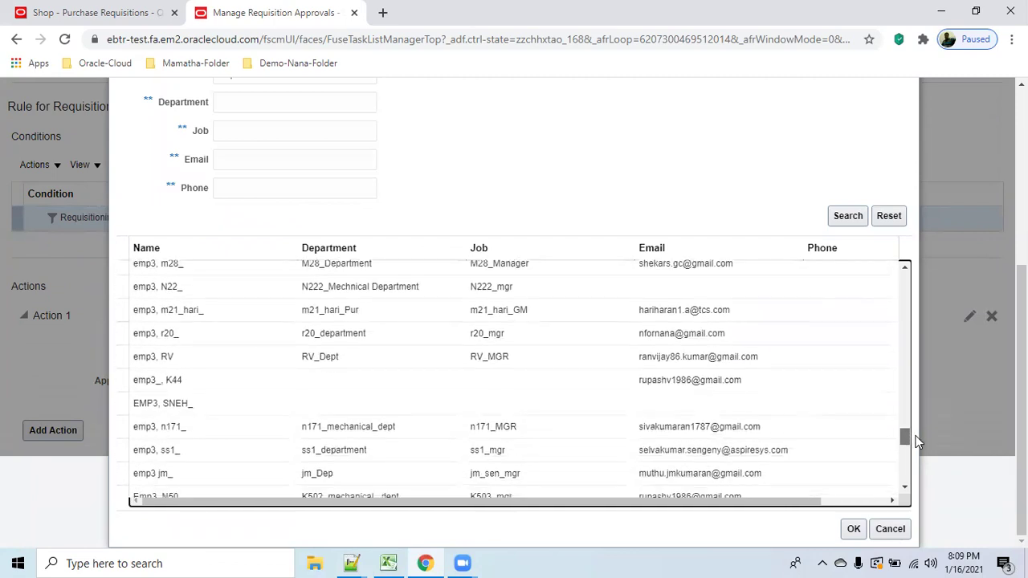
scroll(920, 445, down, 7)
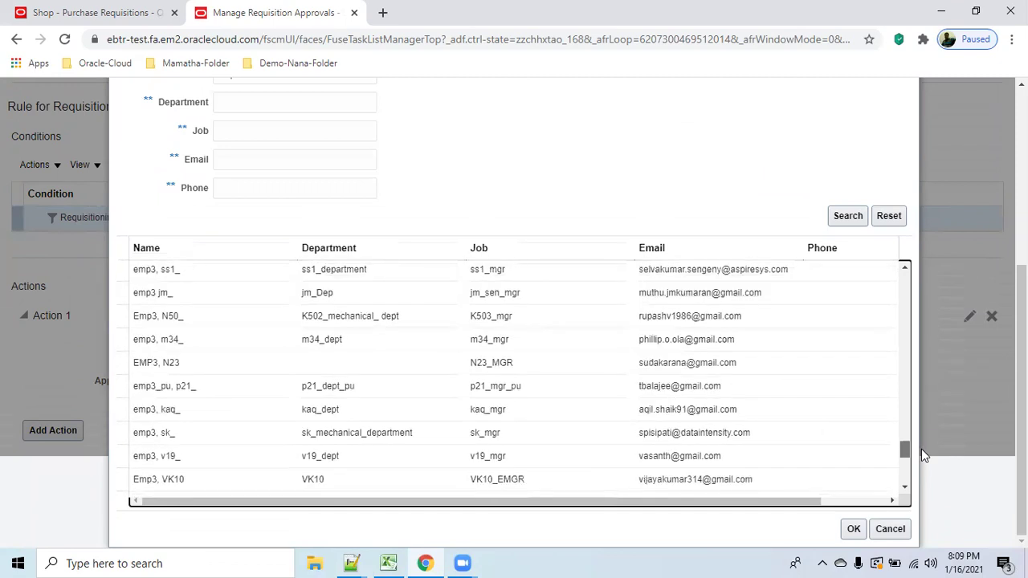
scroll(922, 458, down, 8)
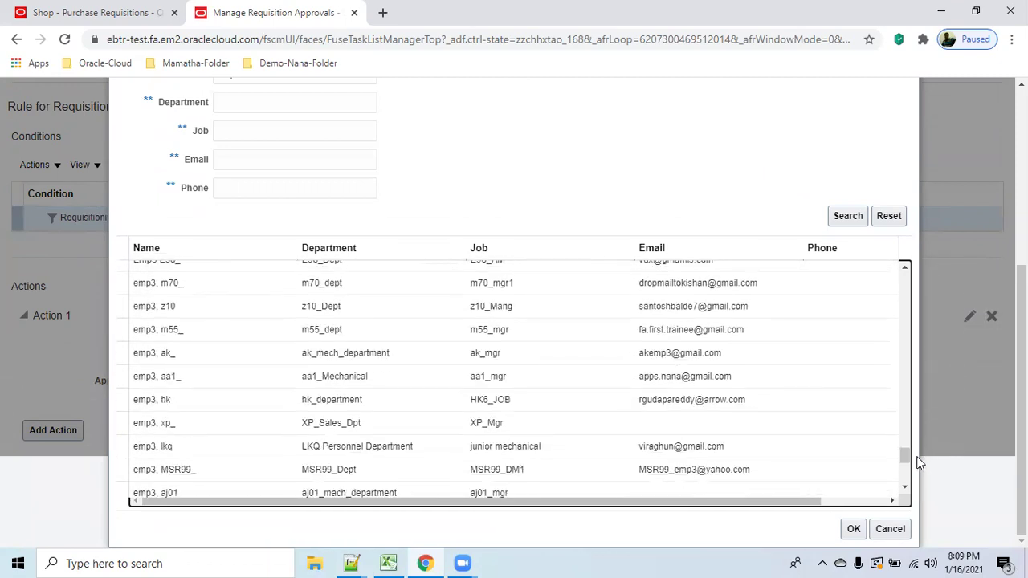
drag(903, 454, 911, 474)
click(192, 427)
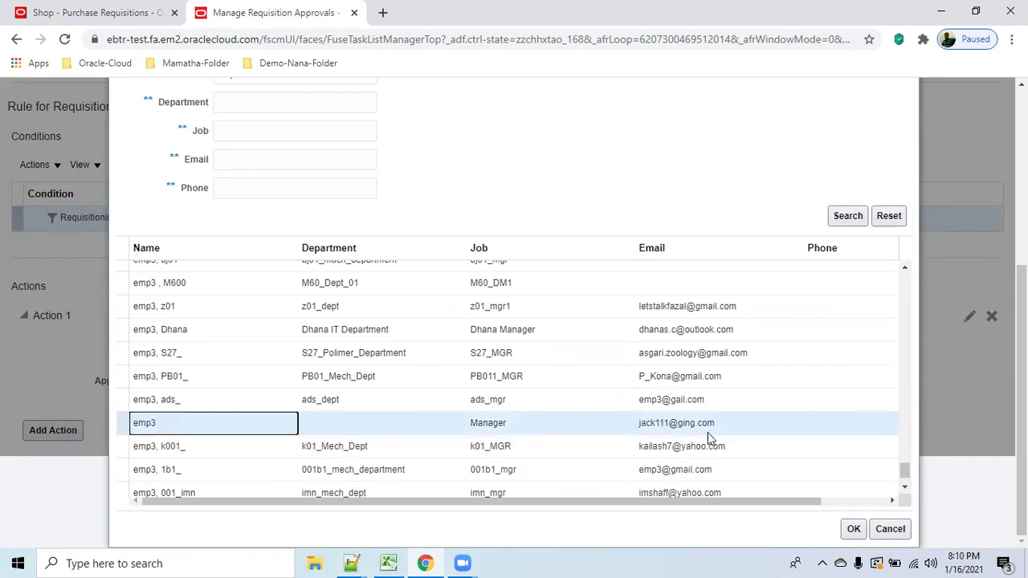
Set emp3 as top worker at minimum job level 3000 in Action 1, then save and close the rule.
click(853, 529)
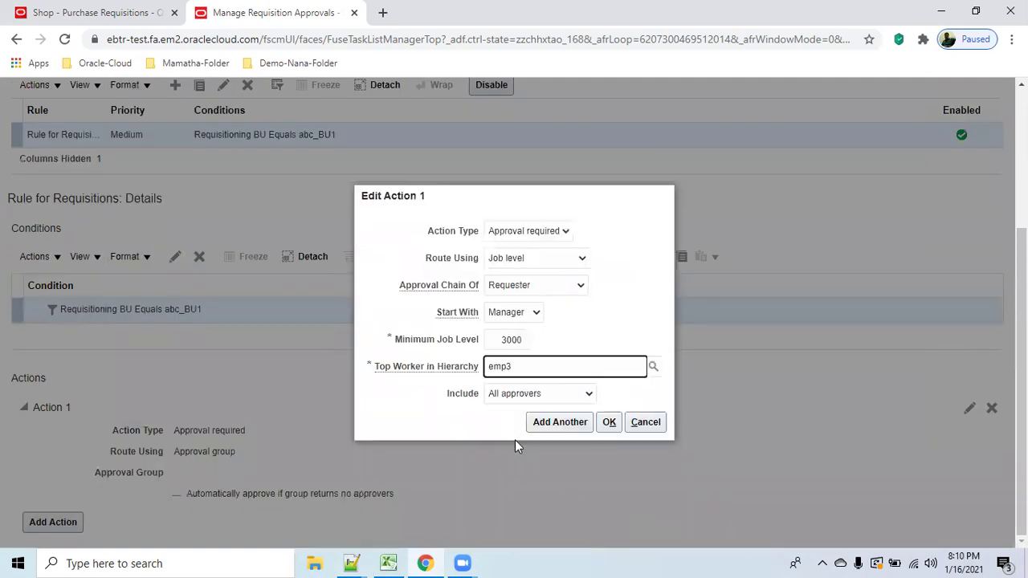
click(608, 423)
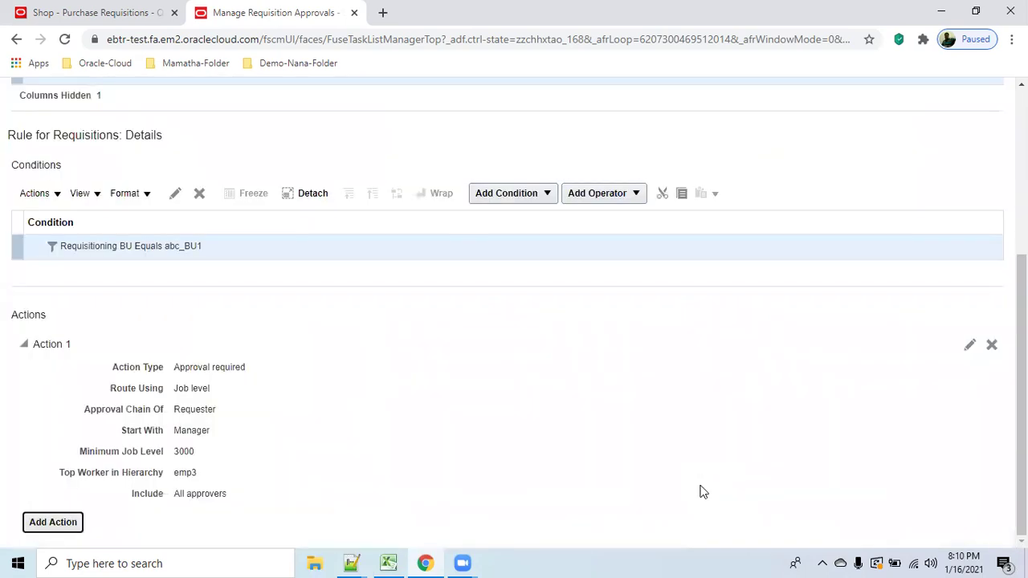
scroll(808, 342, up, 3)
scroll(895, 232, up, 1)
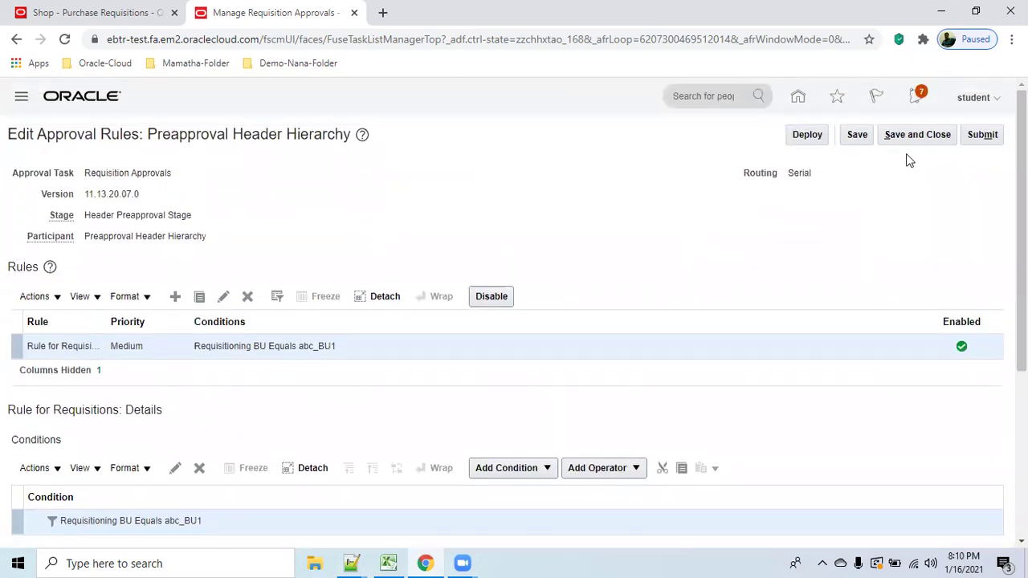
click(924, 136)
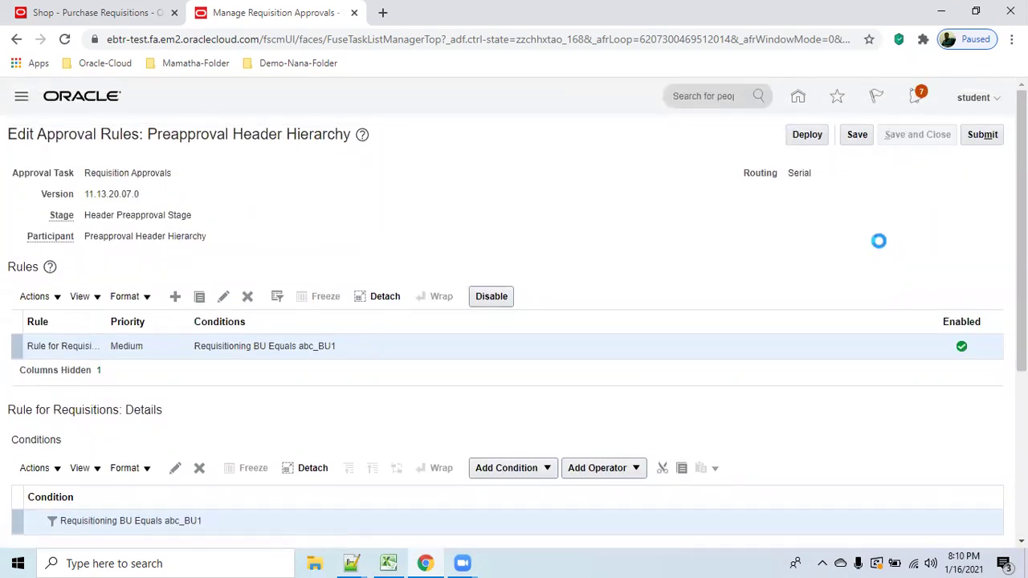
Enable the Preapproval Header Hierarchy participant and disable the Header Stage Header Hierarchy participant.
click(801, 312)
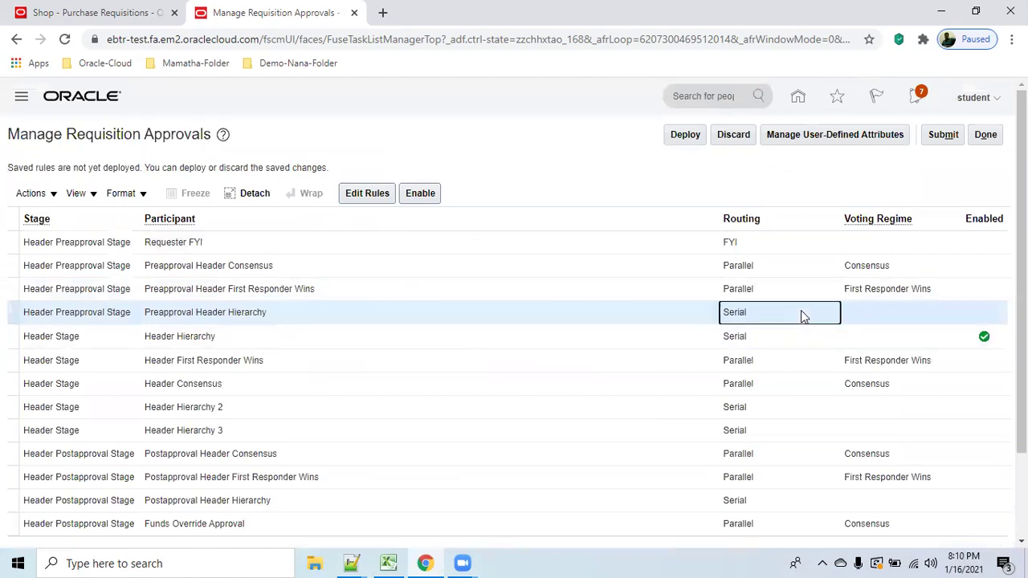
click(420, 193)
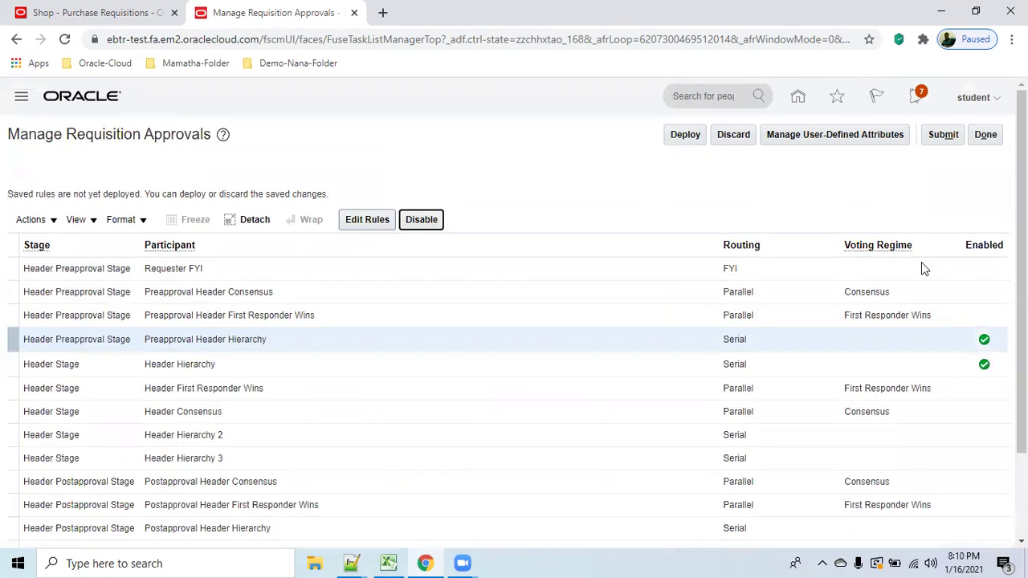
click(853, 347)
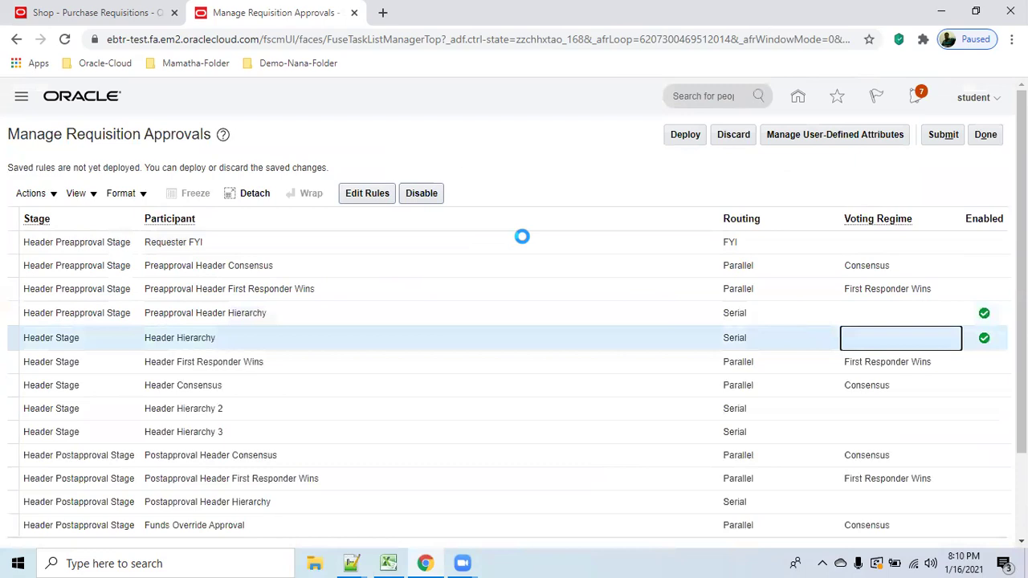
click(421, 195)
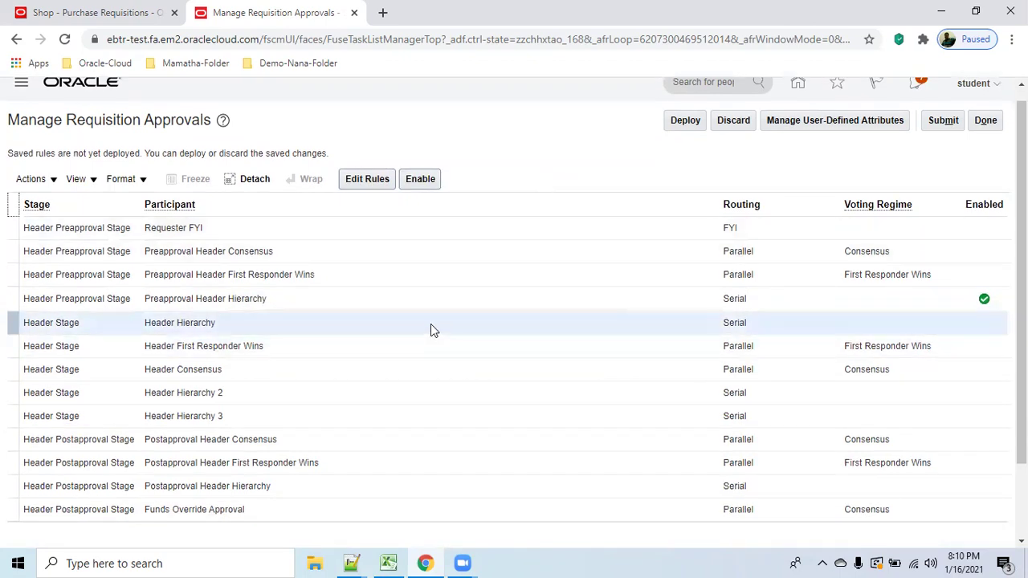
Deploy the saved Preapproval Header Hierarchy rule changes and acknowledge the deployment confirmation.
click(417, 301)
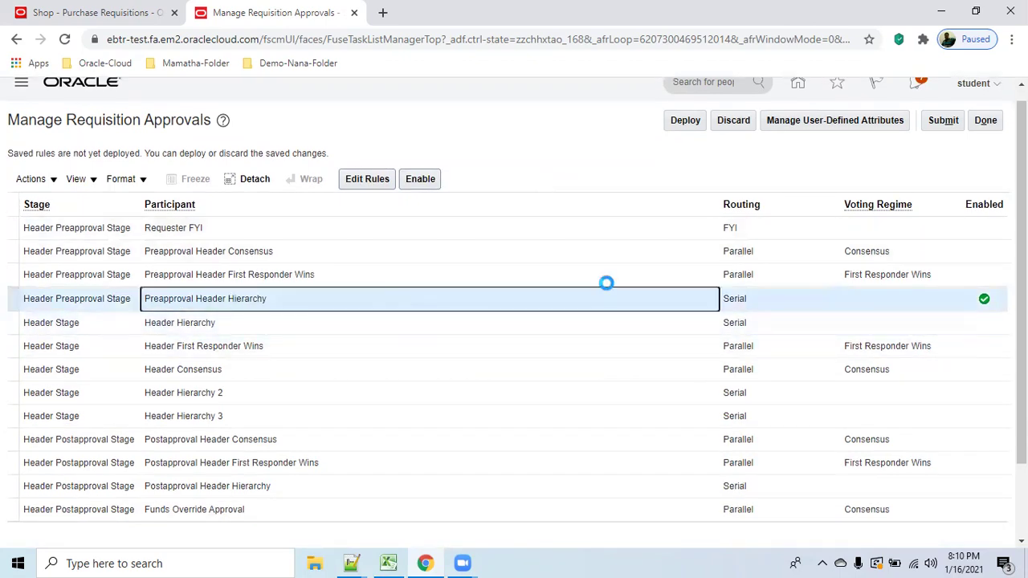
click(685, 121)
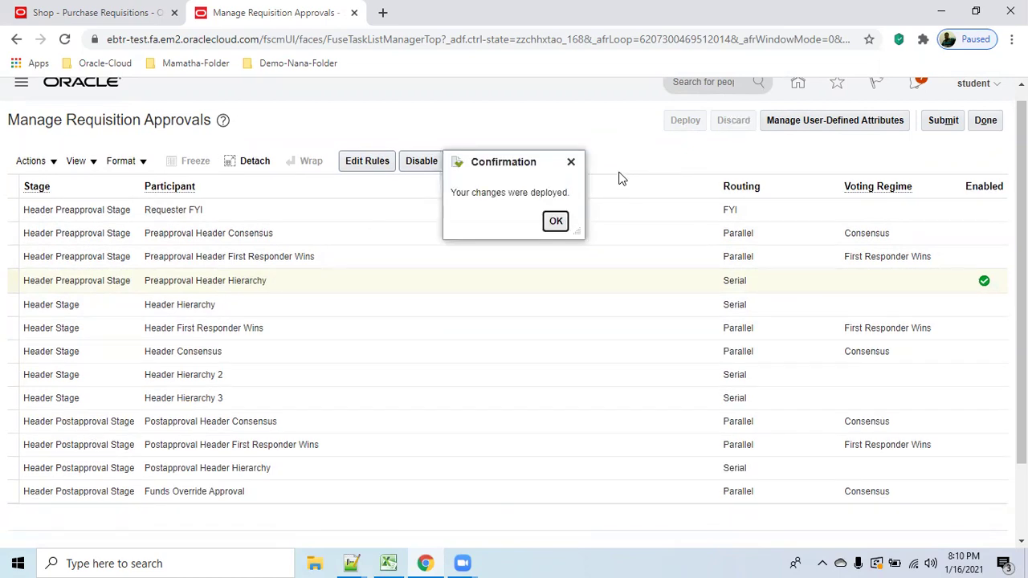
click(555, 222)
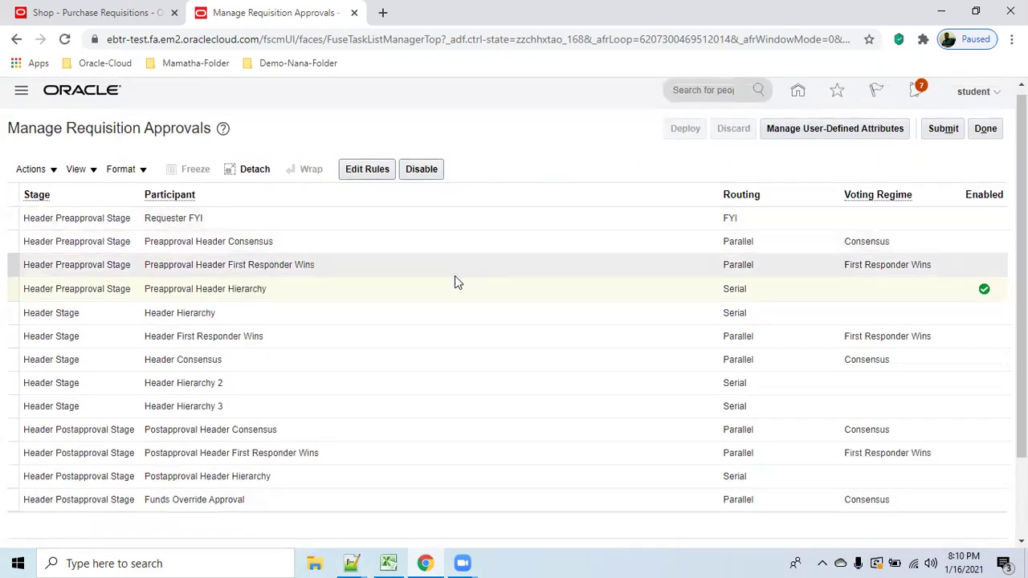
click(765, 287)
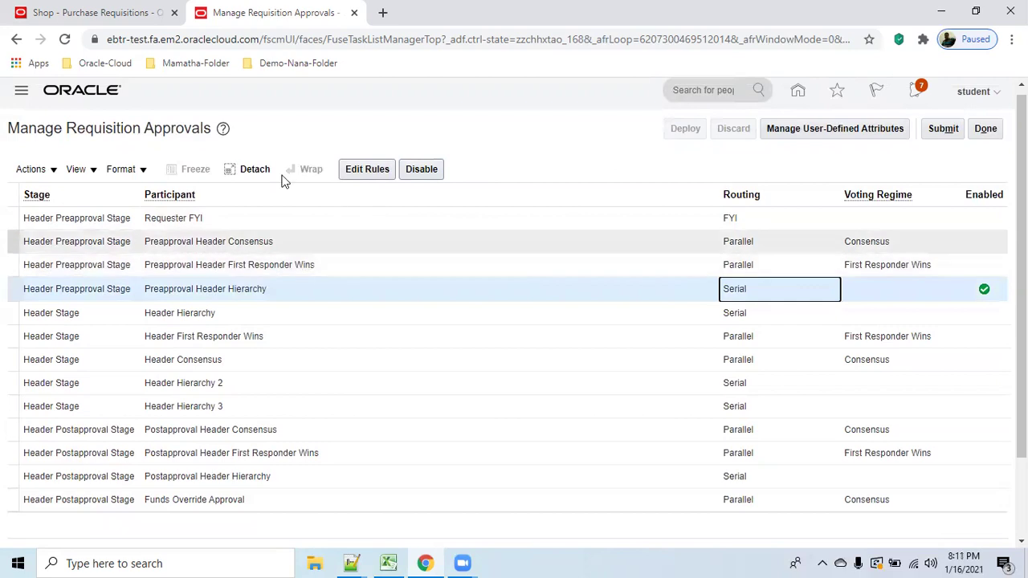
Reopen the Preapproval Header Hierarchy rules, save them, and submit the changes.
click(357, 171)
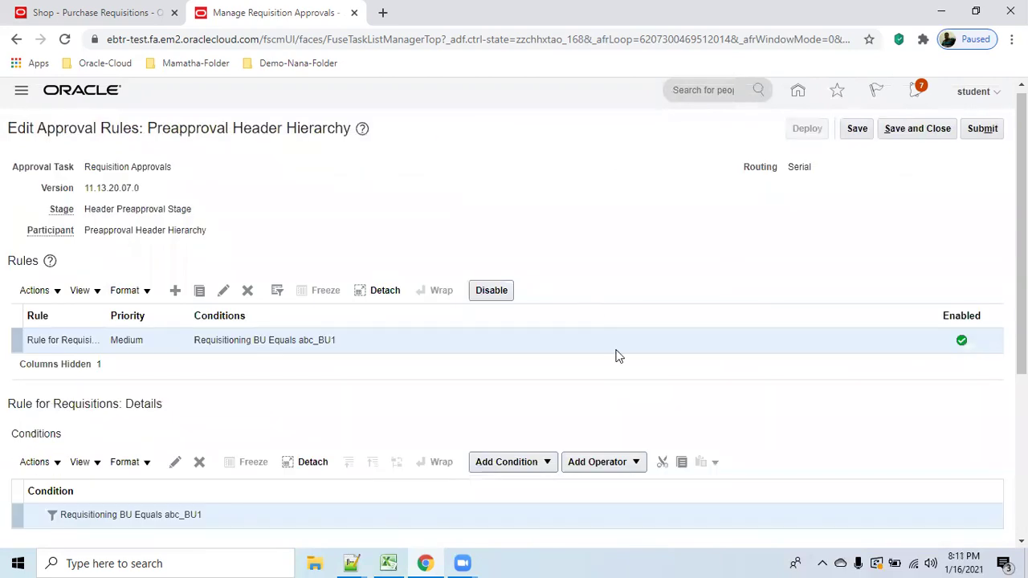
scroll(615, 356, down, 5)
scroll(789, 452, up, 3)
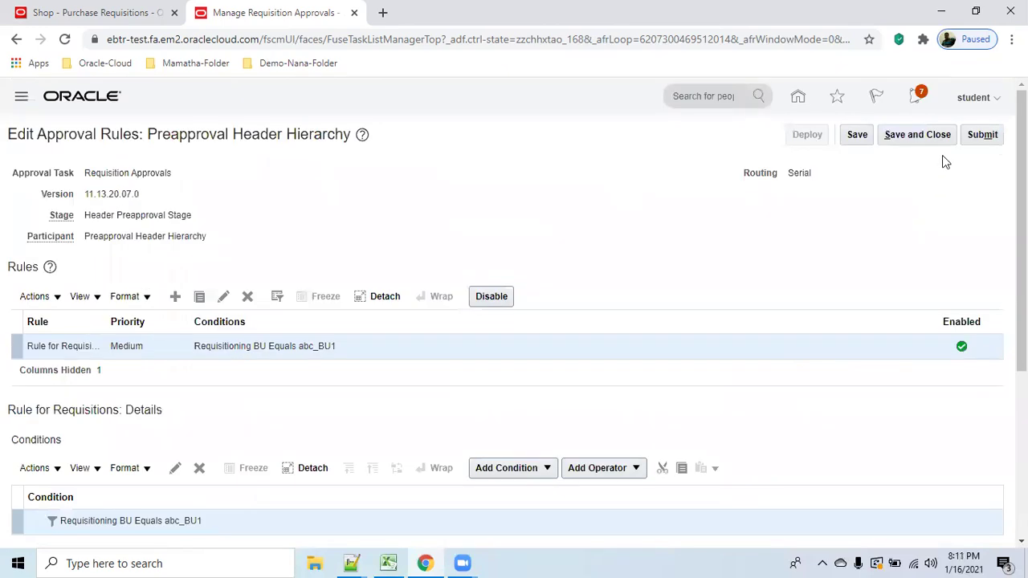
click(917, 134)
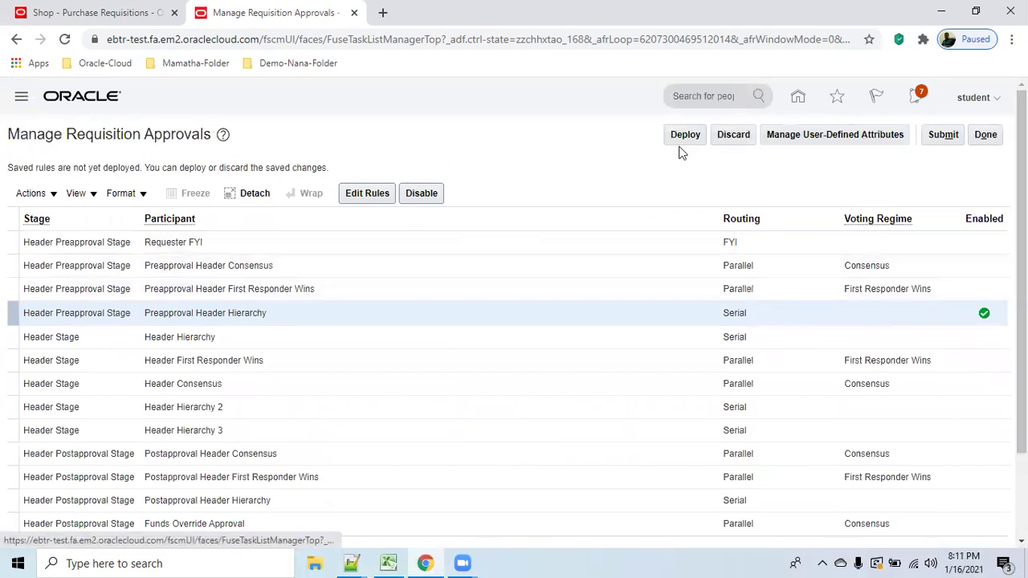
click(948, 138)
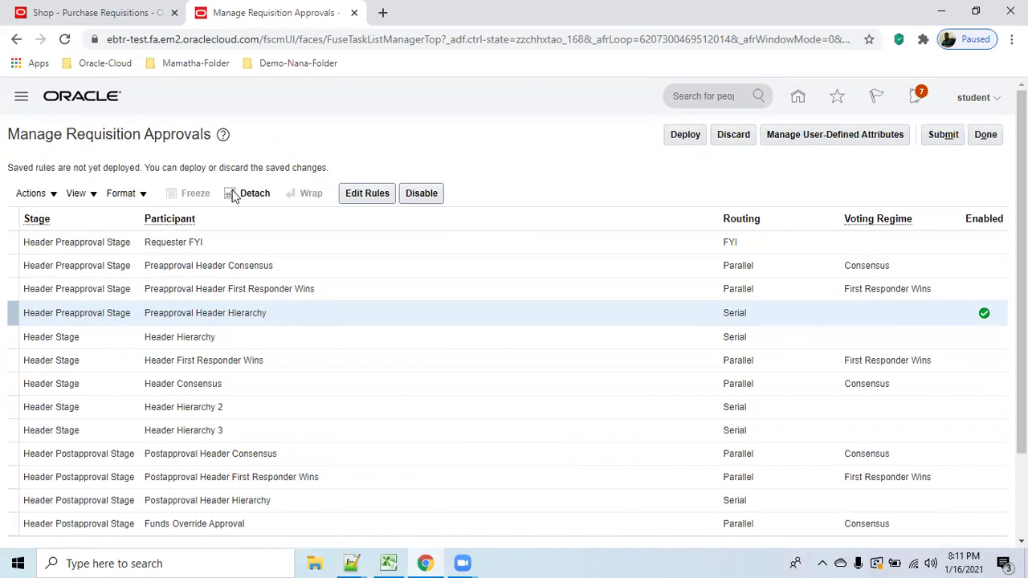
Redeploy the submitted rule changes, acknowledge the confirmation, and finish the approvals setup.
drag(135, 168, 313, 167)
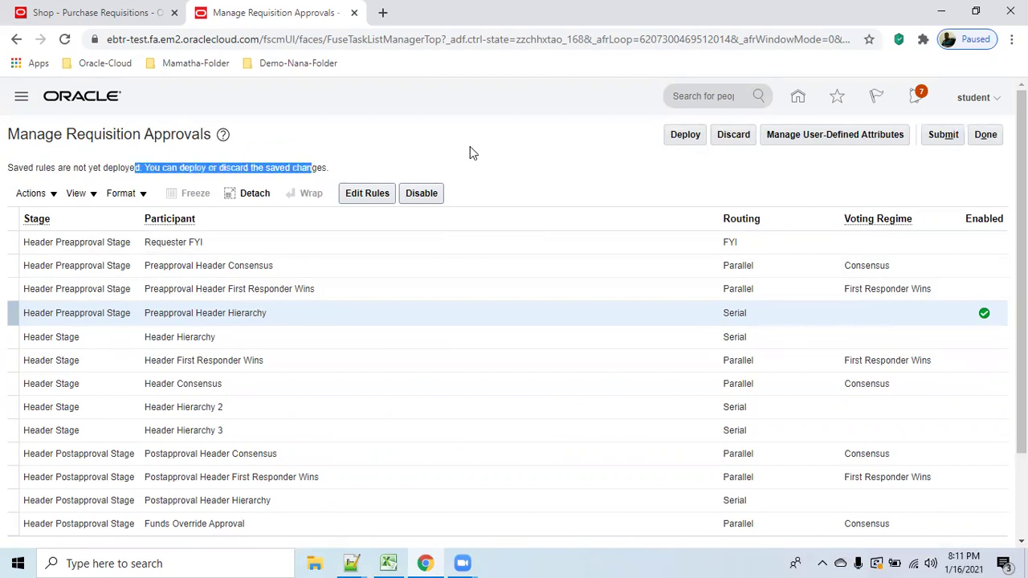
click(685, 134)
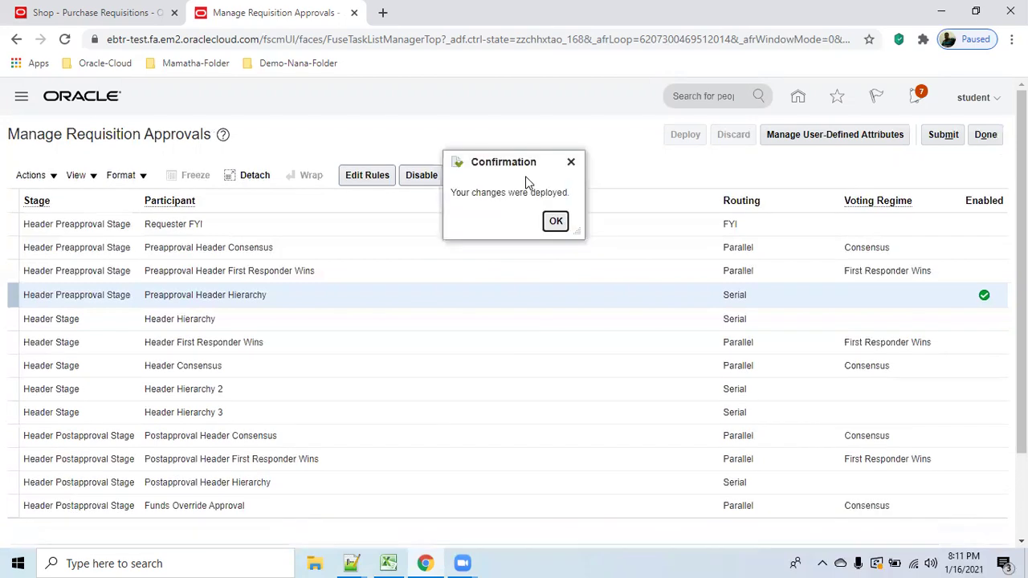
click(553, 222)
click(988, 136)
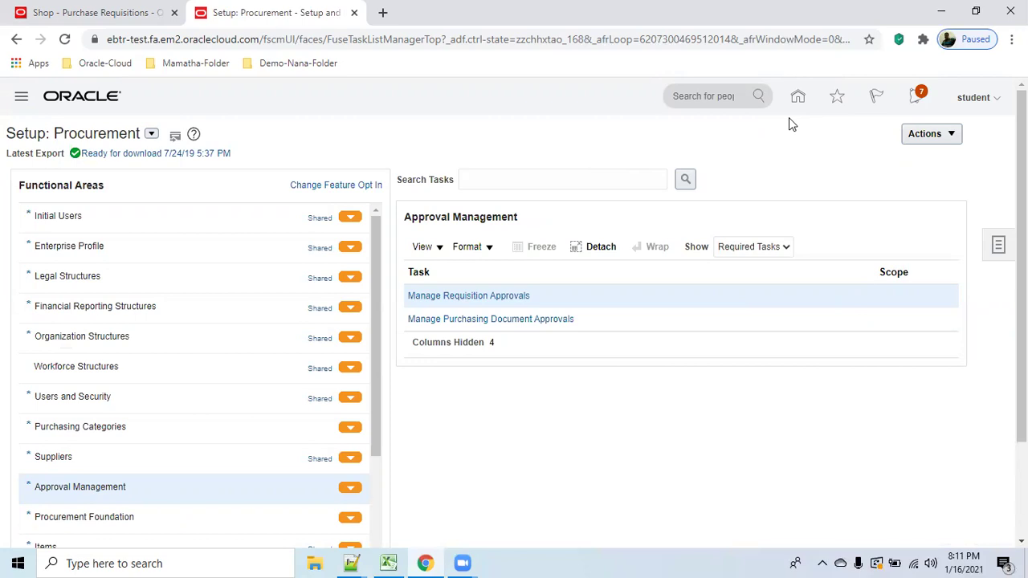
Go to the home page and sign out, confirming the single sign-off.
click(800, 98)
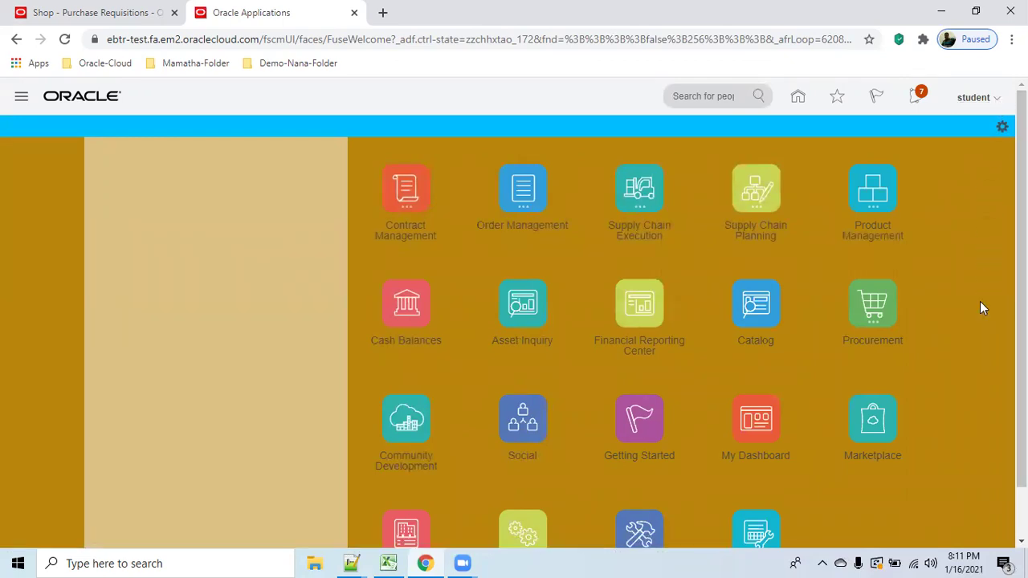
click(974, 98)
click(964, 128)
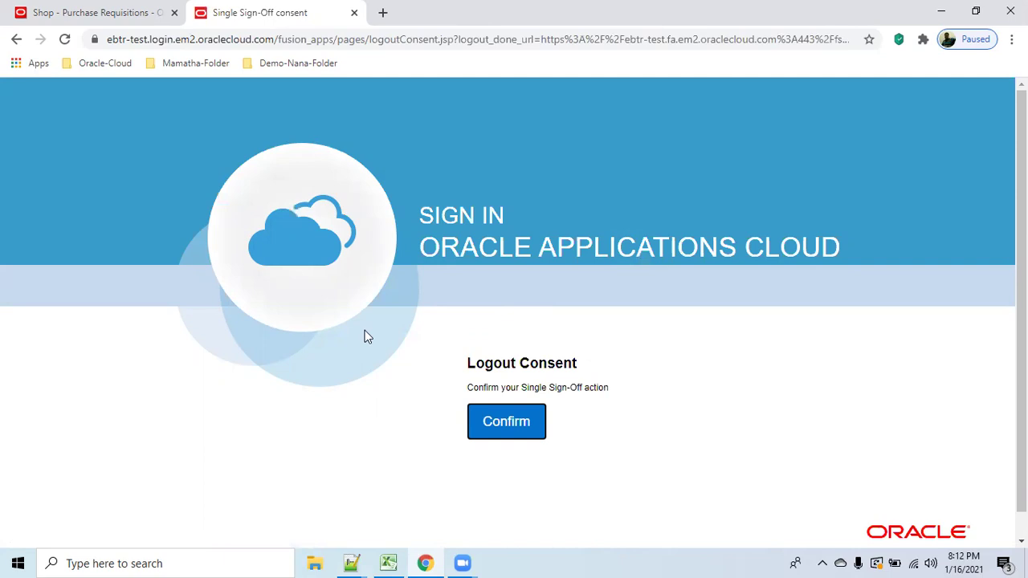
click(490, 422)
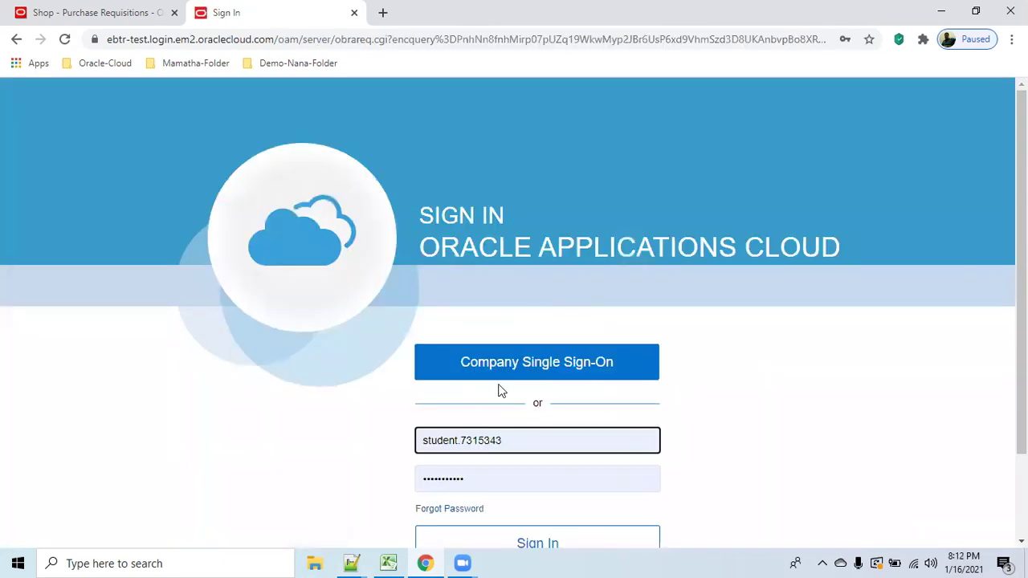
Sign back in to reach the home springboard of work areas.
scroll(875, 391, down, 2)
click(608, 438)
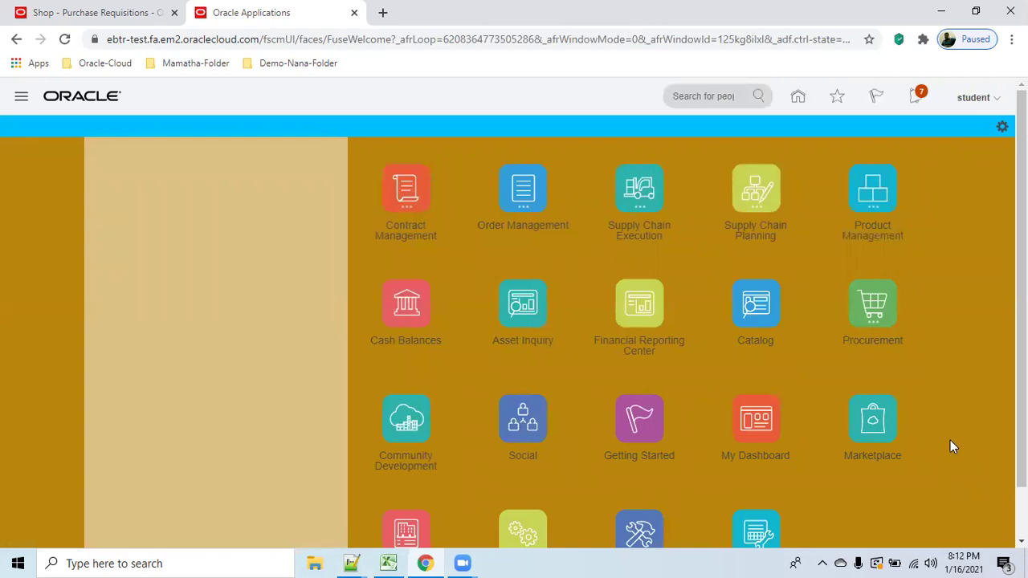
scroll(952, 439, down, 1)
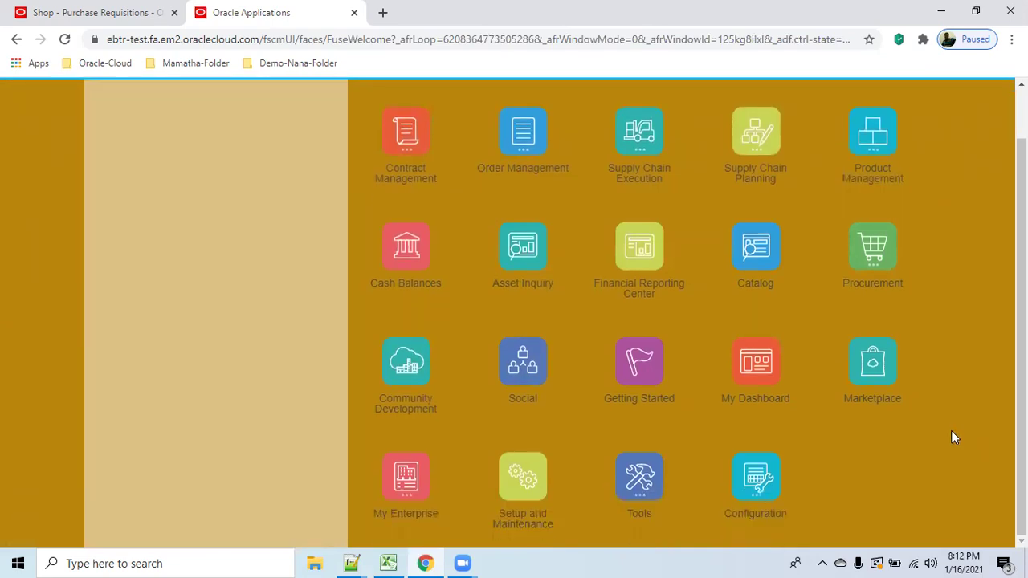
scroll(953, 434, up, 1)
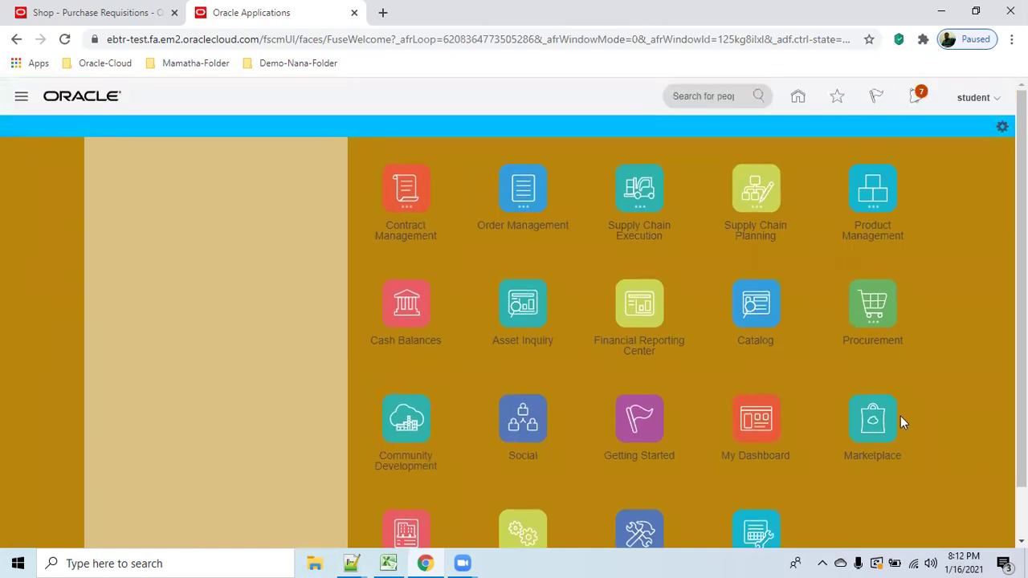
Reopen requisition 1 (117,470.00 USD) from the Procurement cart, save it, and view its approvals.
click(882, 311)
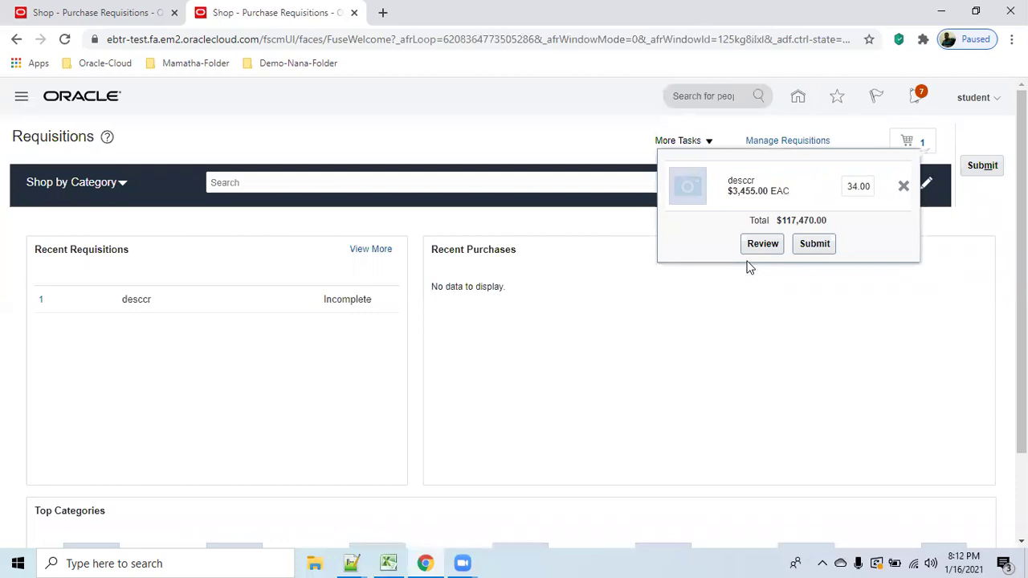
click(756, 247)
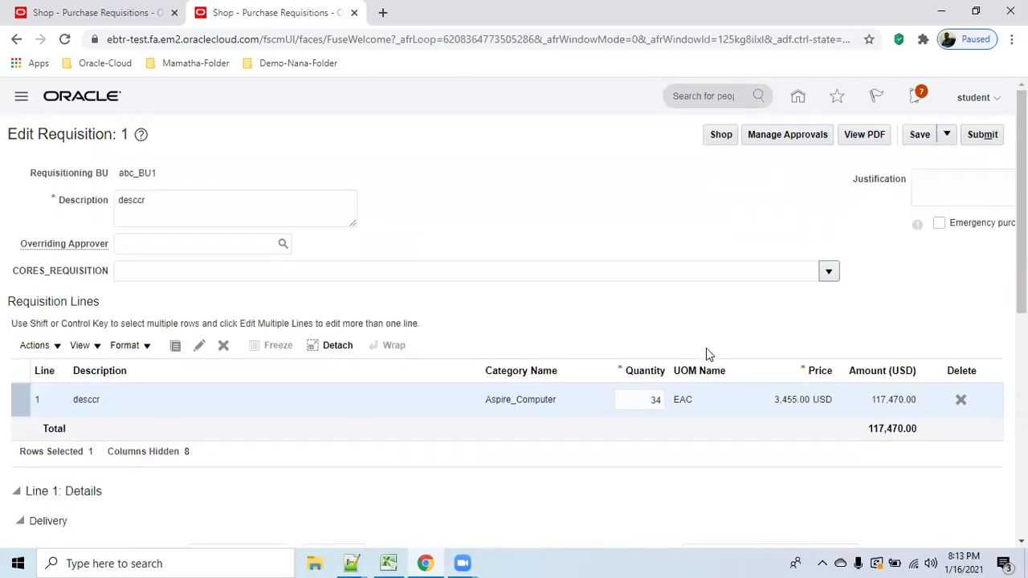
click(920, 134)
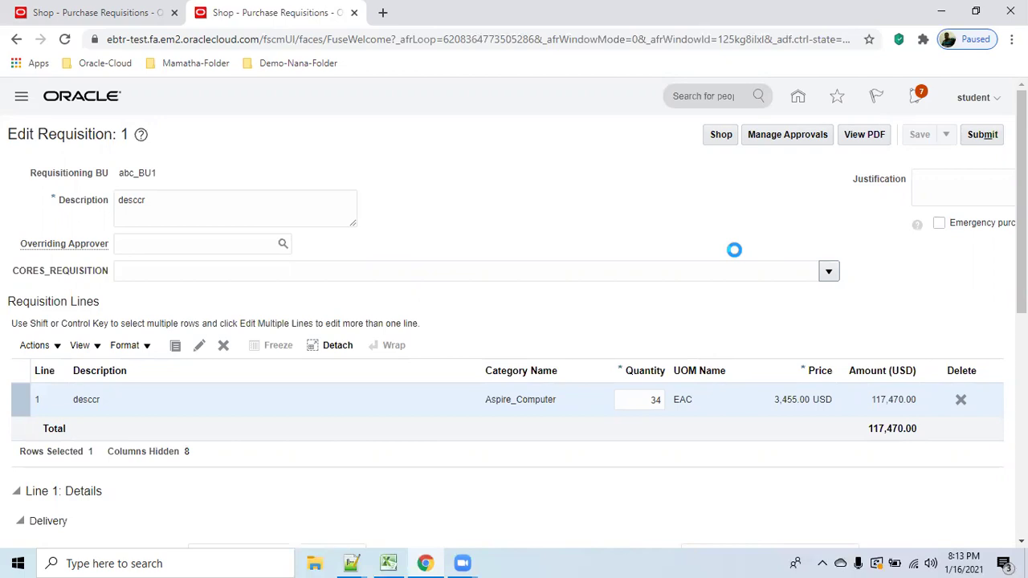
scroll(669, 226, down, 3)
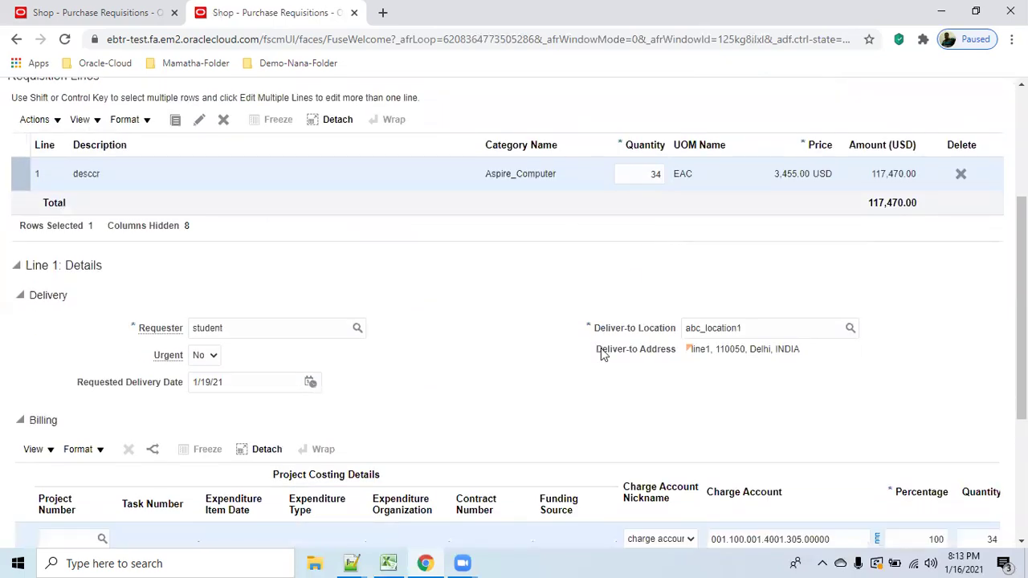
scroll(495, 318, down, 1)
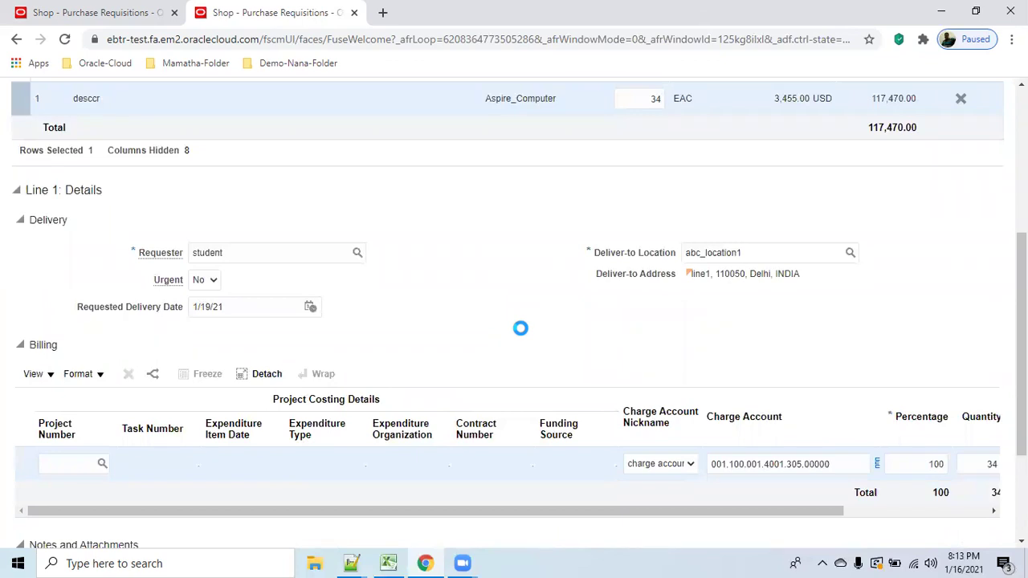
scroll(520, 327, up, 2)
scroll(661, 172, up, 2)
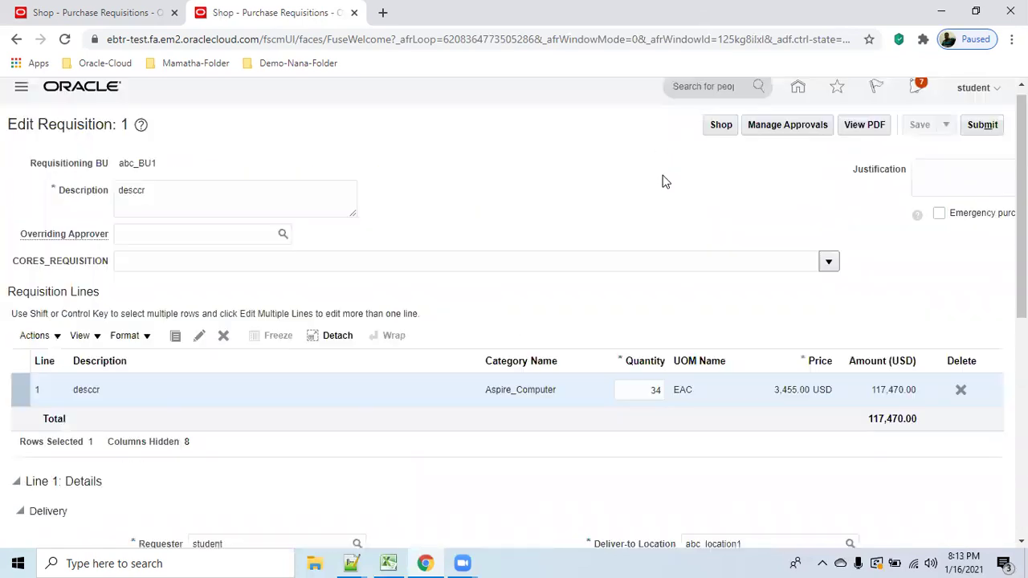
click(774, 143)
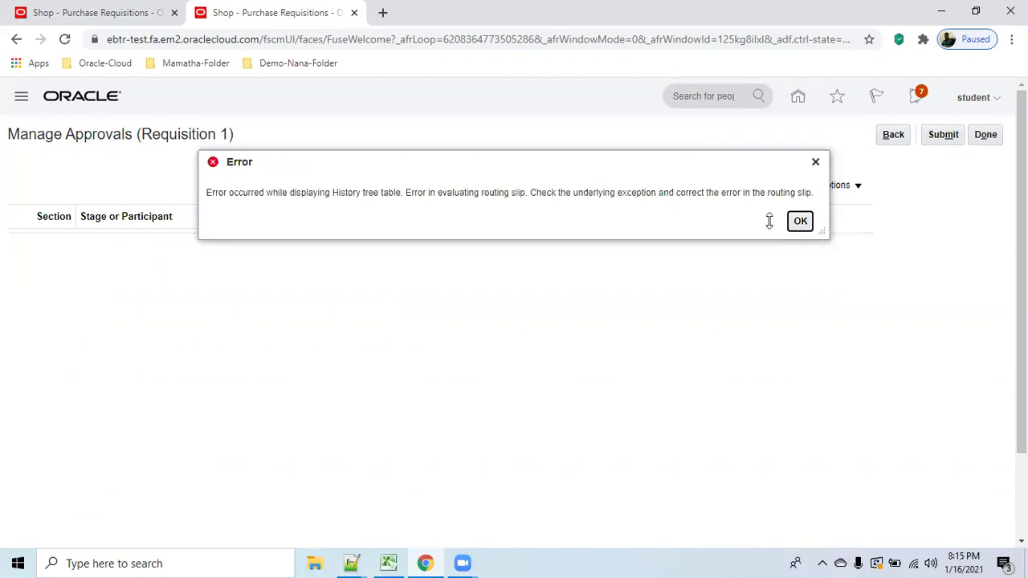
Dismiss the routing-slip error, turn on Exclude system approvals, and go back to the requisition.
click(801, 222)
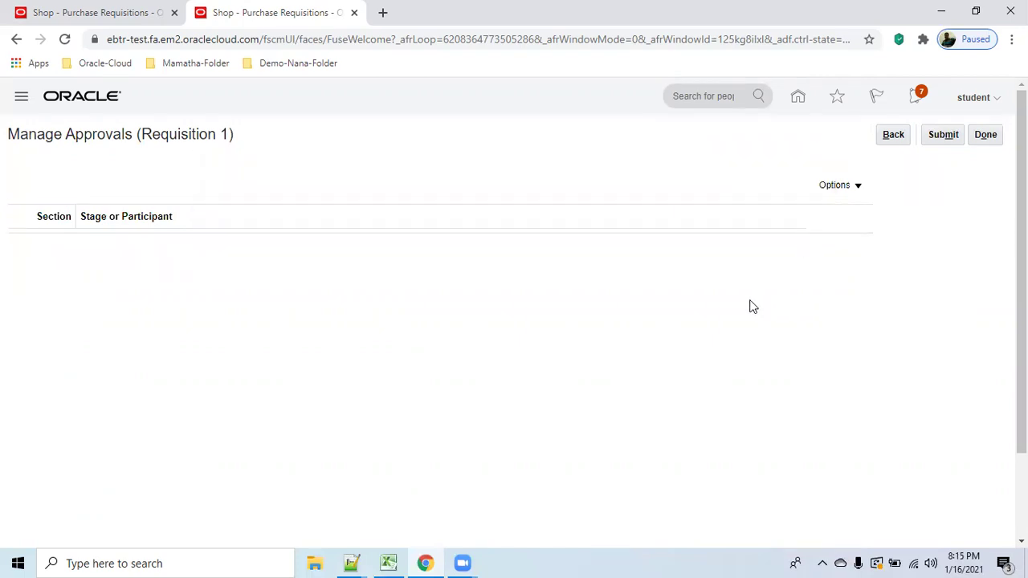
click(864, 186)
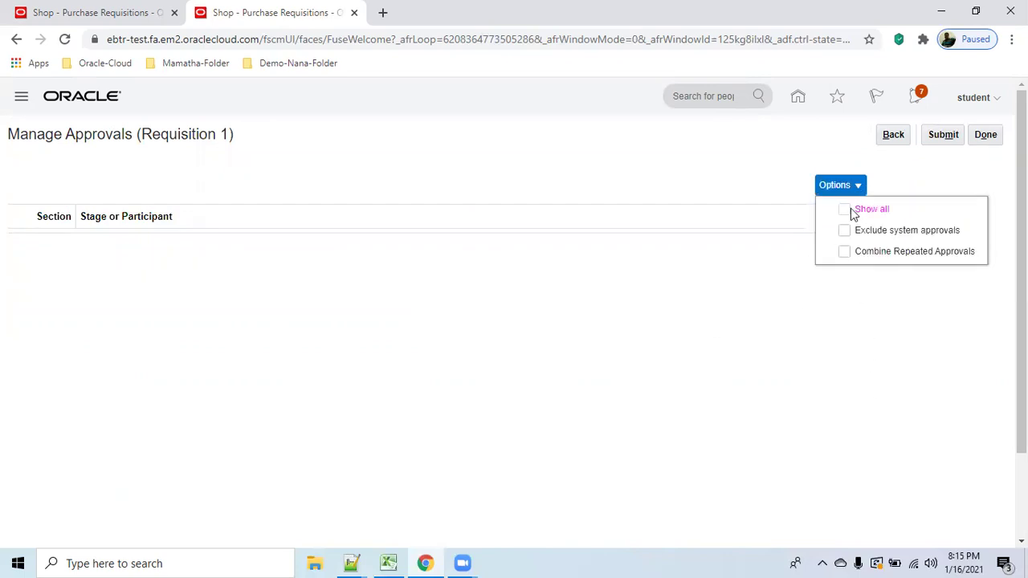
click(845, 233)
click(894, 135)
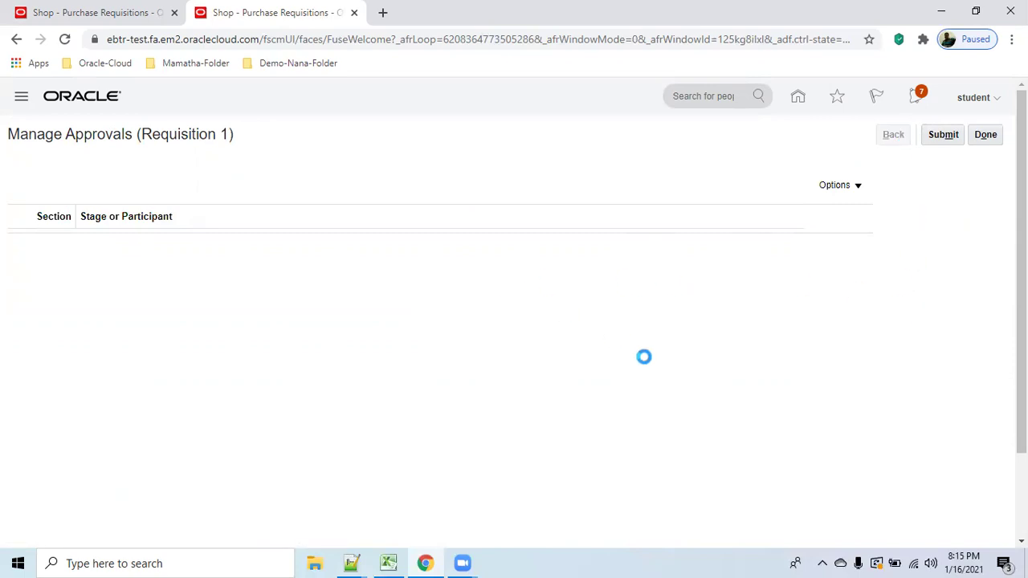